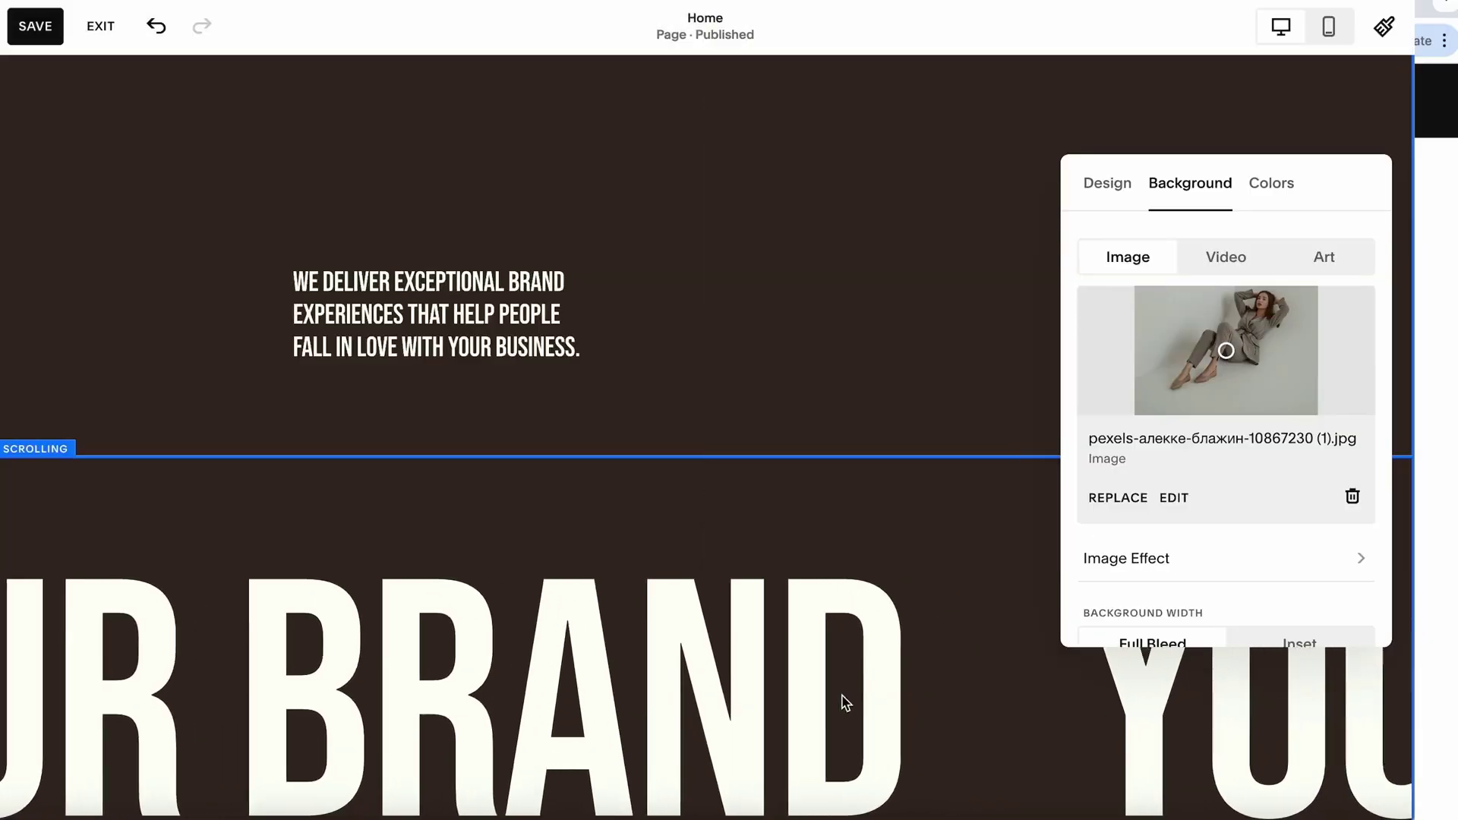
- Save the Home page's background image section edits
{"action": "scroll", "coordinate": [843, 701], "scroll_direction": "down", "scroll_amount": 2}
{"action": "scroll", "coordinate": [845, 702], "scroll_direction": "down", "scroll_amount": 3}
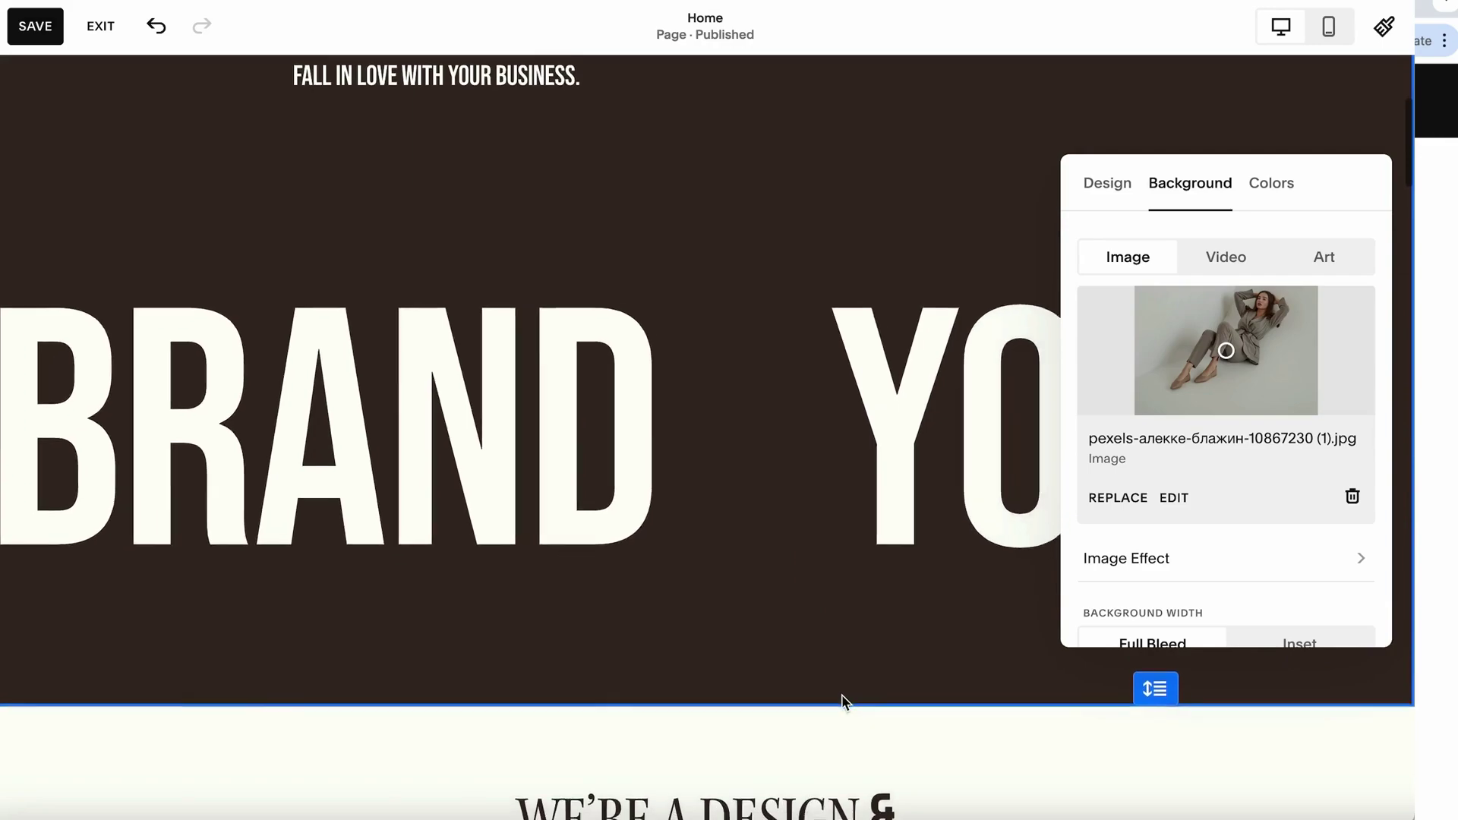
{"action": "left_click", "coordinate": [46, 40]}
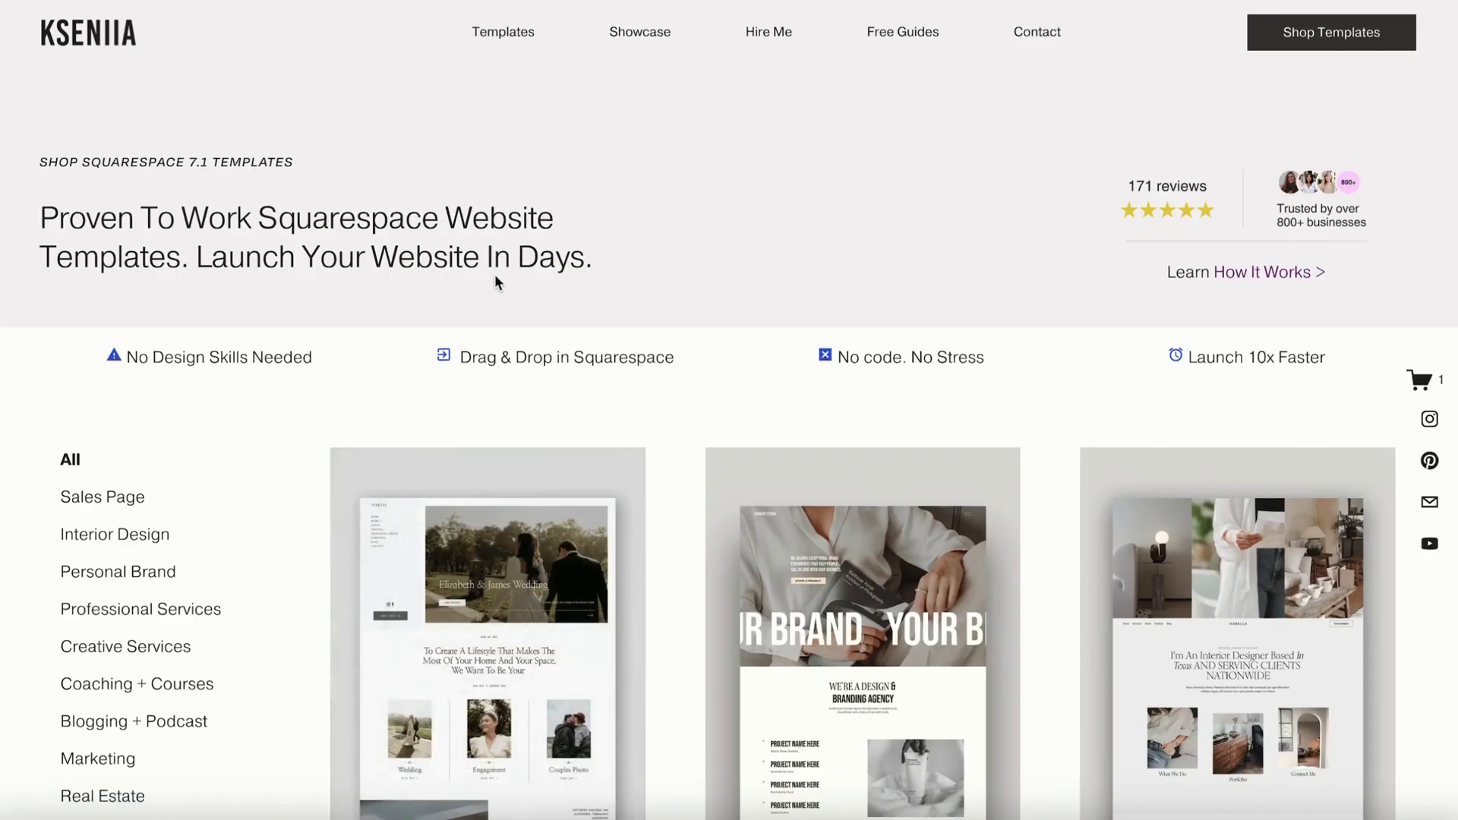
{"action": "scroll", "coordinate": [494, 275], "scroll_direction": "down", "scroll_amount": 4}
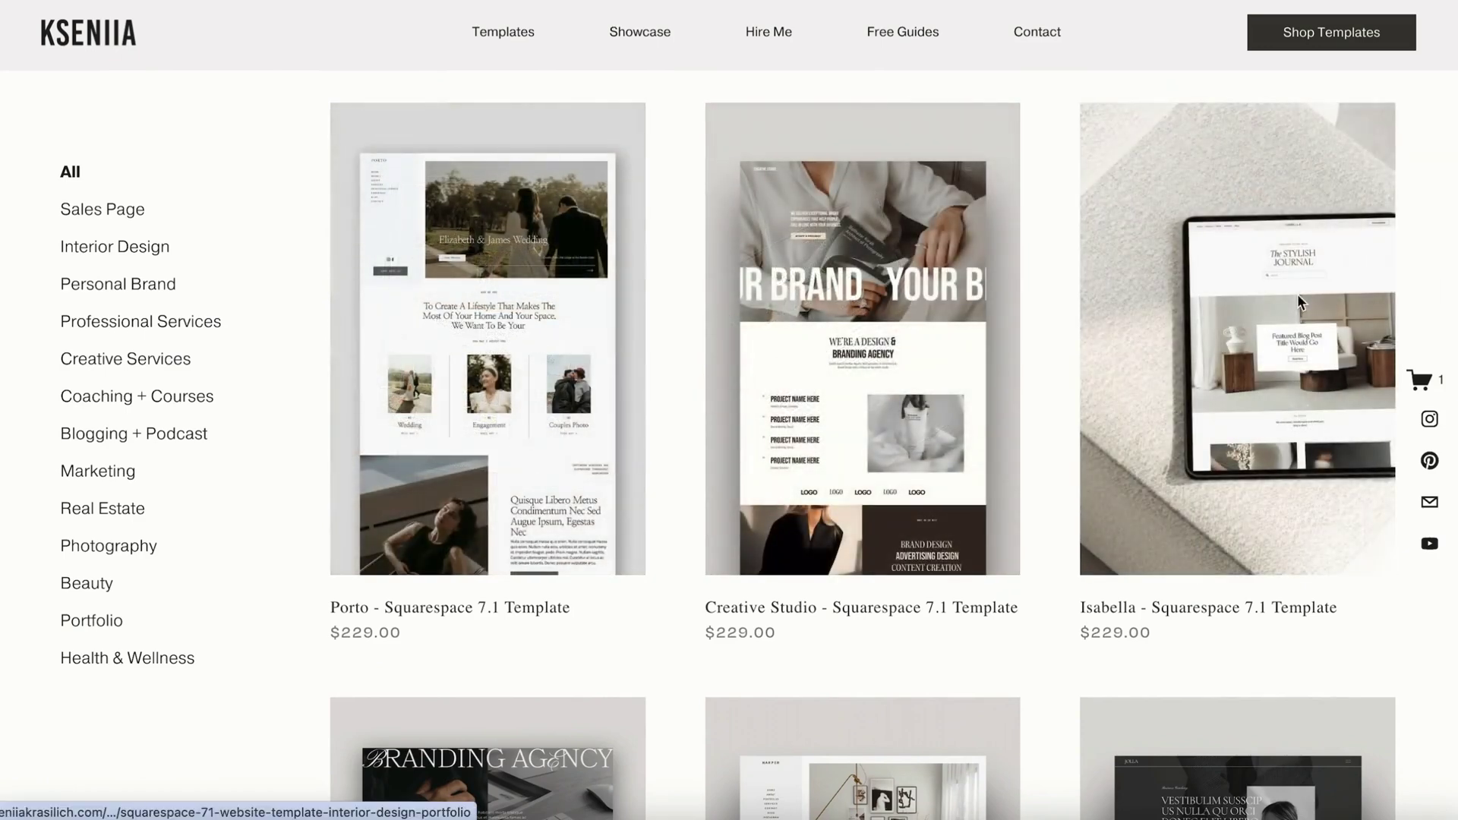
- Go to the Creative Studio demo's About page from its menu and scroll through it
{"action": "scroll", "coordinate": [1296, 296], "scroll_direction": "down", "scroll_amount": 3}
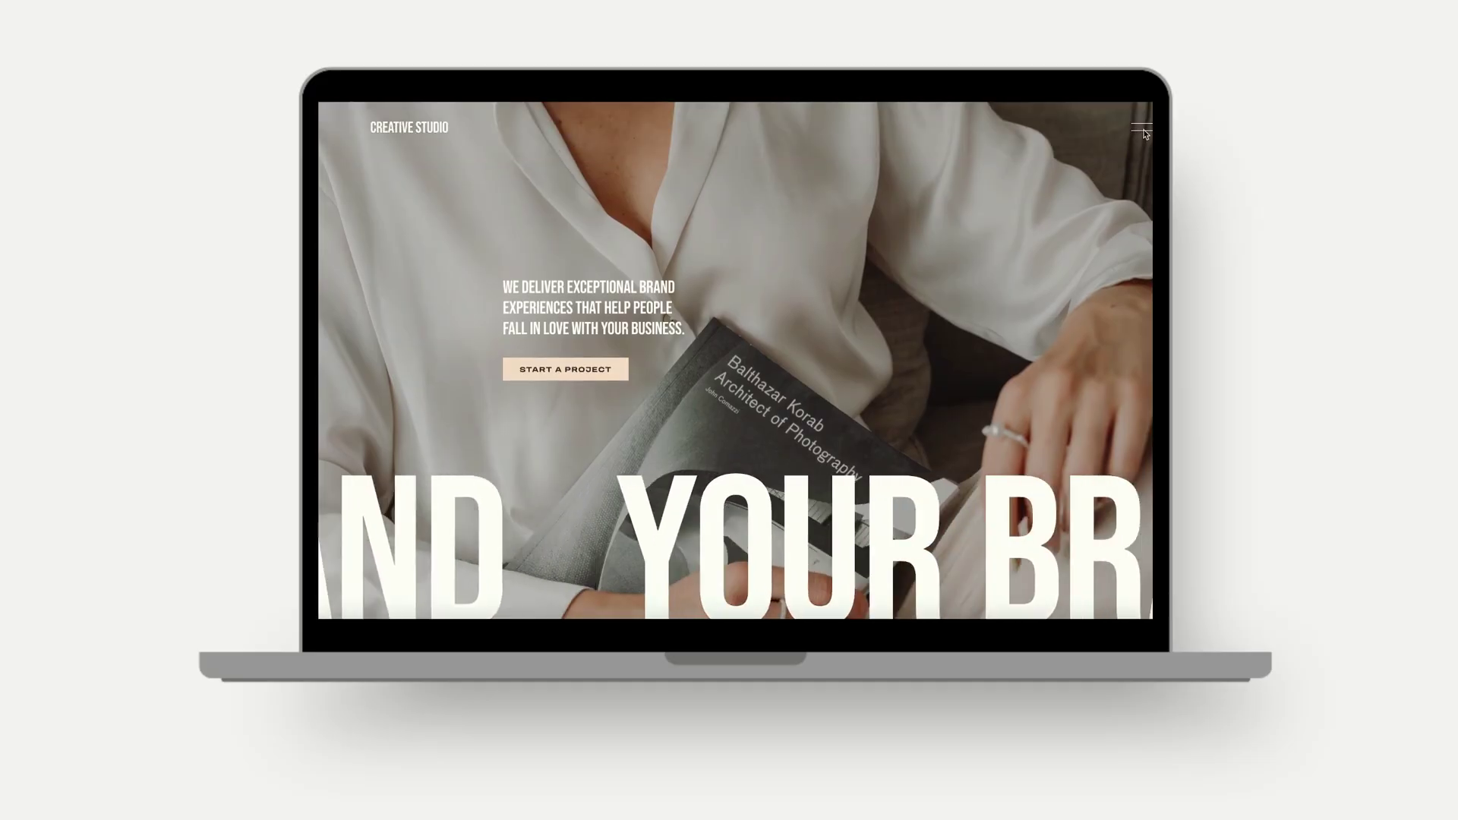
{"action": "left_click", "coordinate": [1141, 132]}
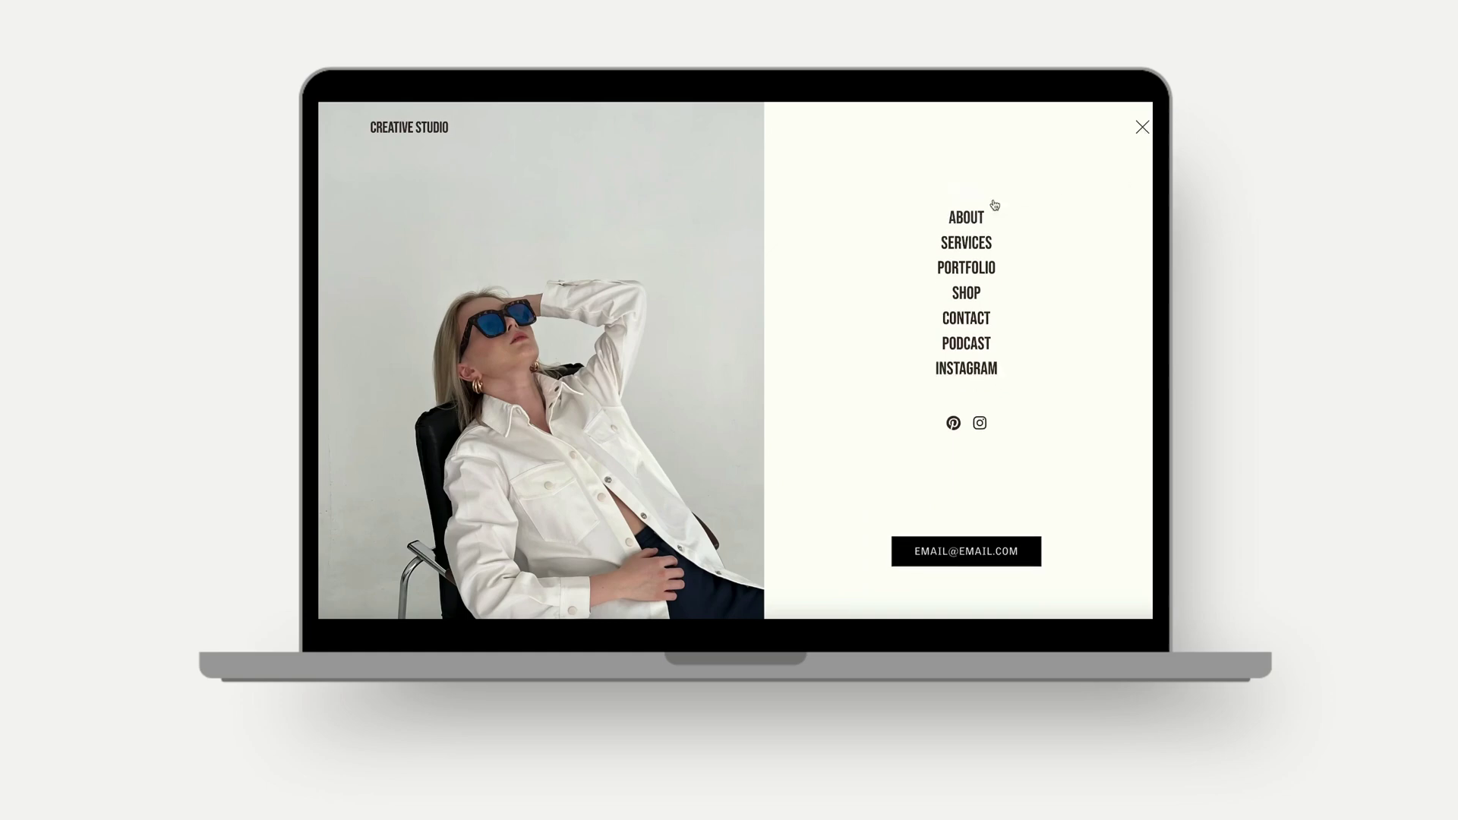
{"action": "left_click", "coordinate": [978, 221]}
{"action": "scroll", "coordinate": [837, 416], "scroll_direction": "down", "scroll_amount": 5}
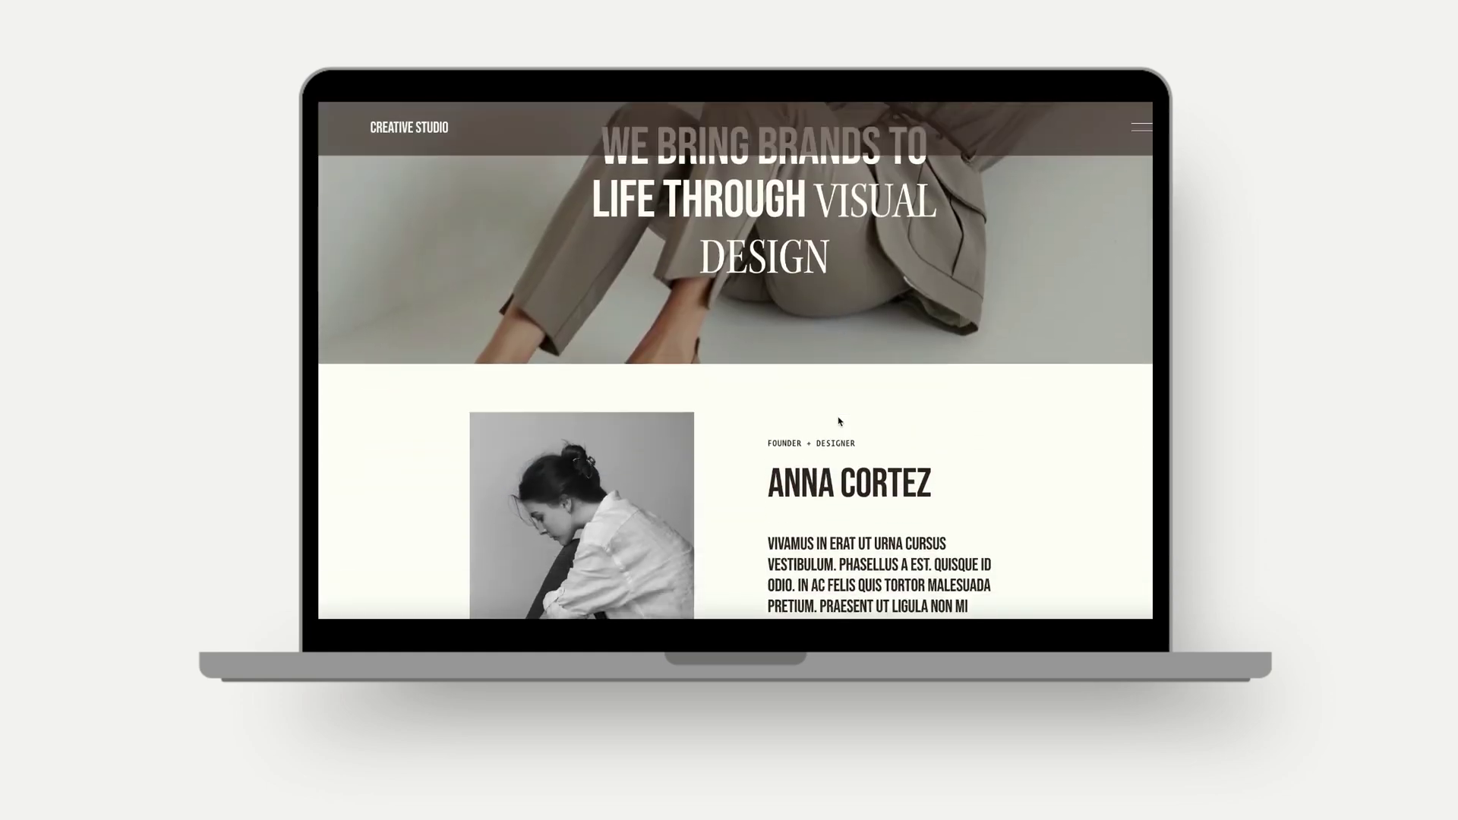
{"action": "scroll", "coordinate": [837, 416], "scroll_direction": "down", "scroll_amount": 10}
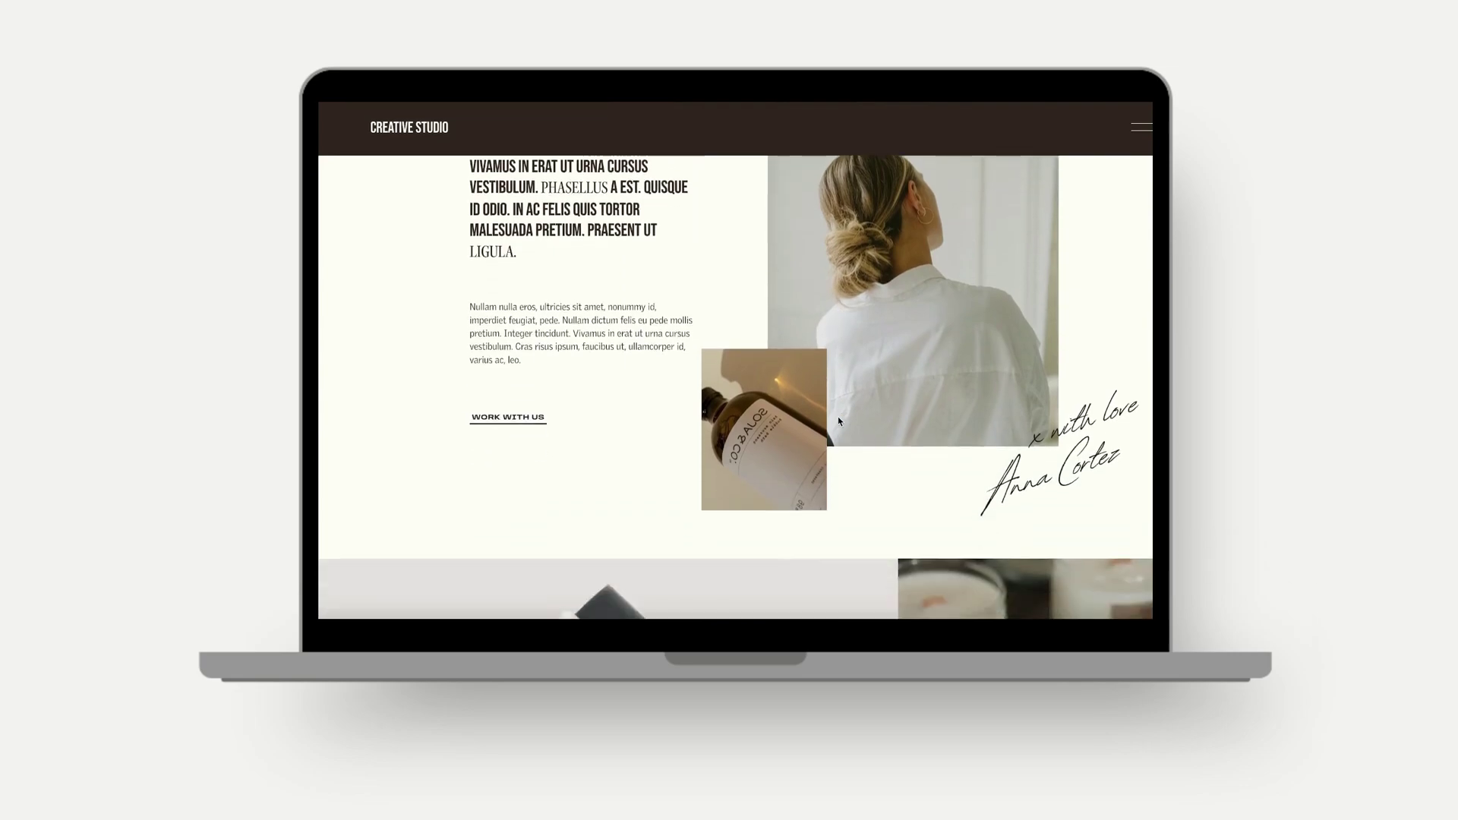
{"action": "scroll", "coordinate": [839, 422], "scroll_direction": "down", "scroll_amount": 2}
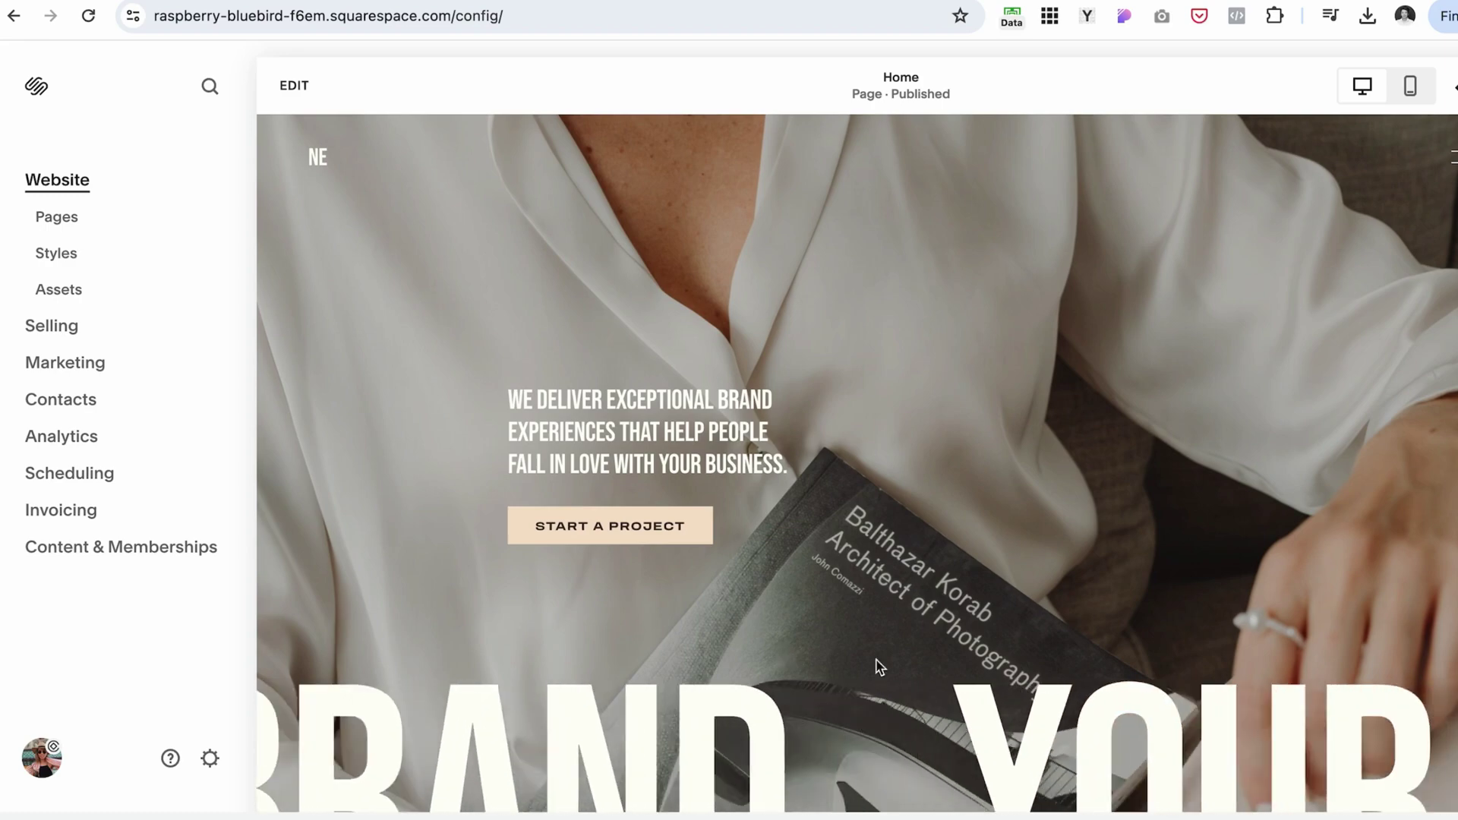
{"action": "scroll", "coordinate": [869, 671], "scroll_direction": "down", "scroll_amount": 3}
{"action": "scroll", "coordinate": [870, 674], "scroll_direction": "down", "scroll_amount": 6}
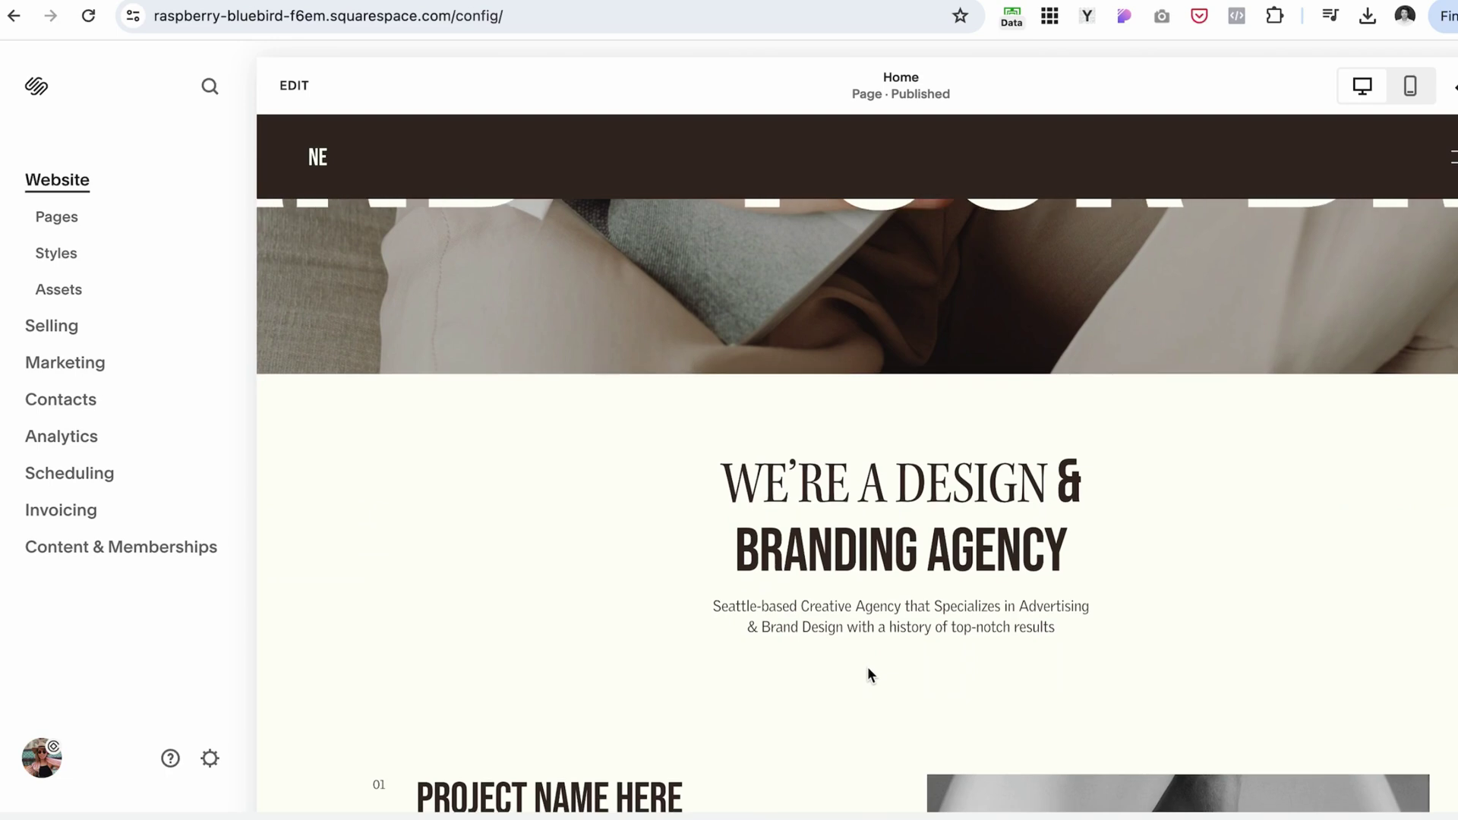
{"action": "scroll", "coordinate": [902, 663], "scroll_direction": "down", "scroll_amount": 6}
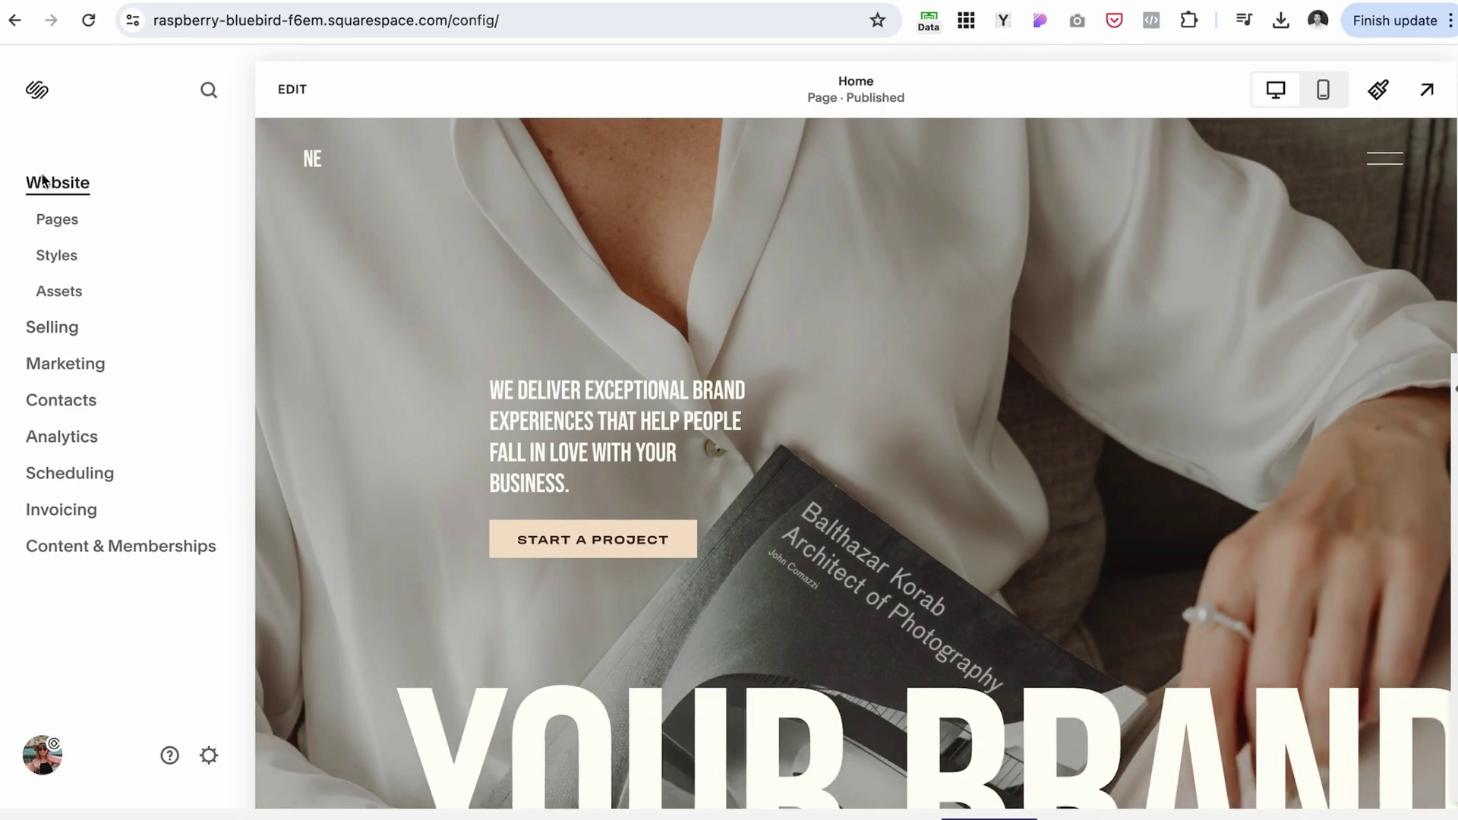
{"action": "scroll", "coordinate": [687, 429], "scroll_direction": "down", "scroll_amount": 10}
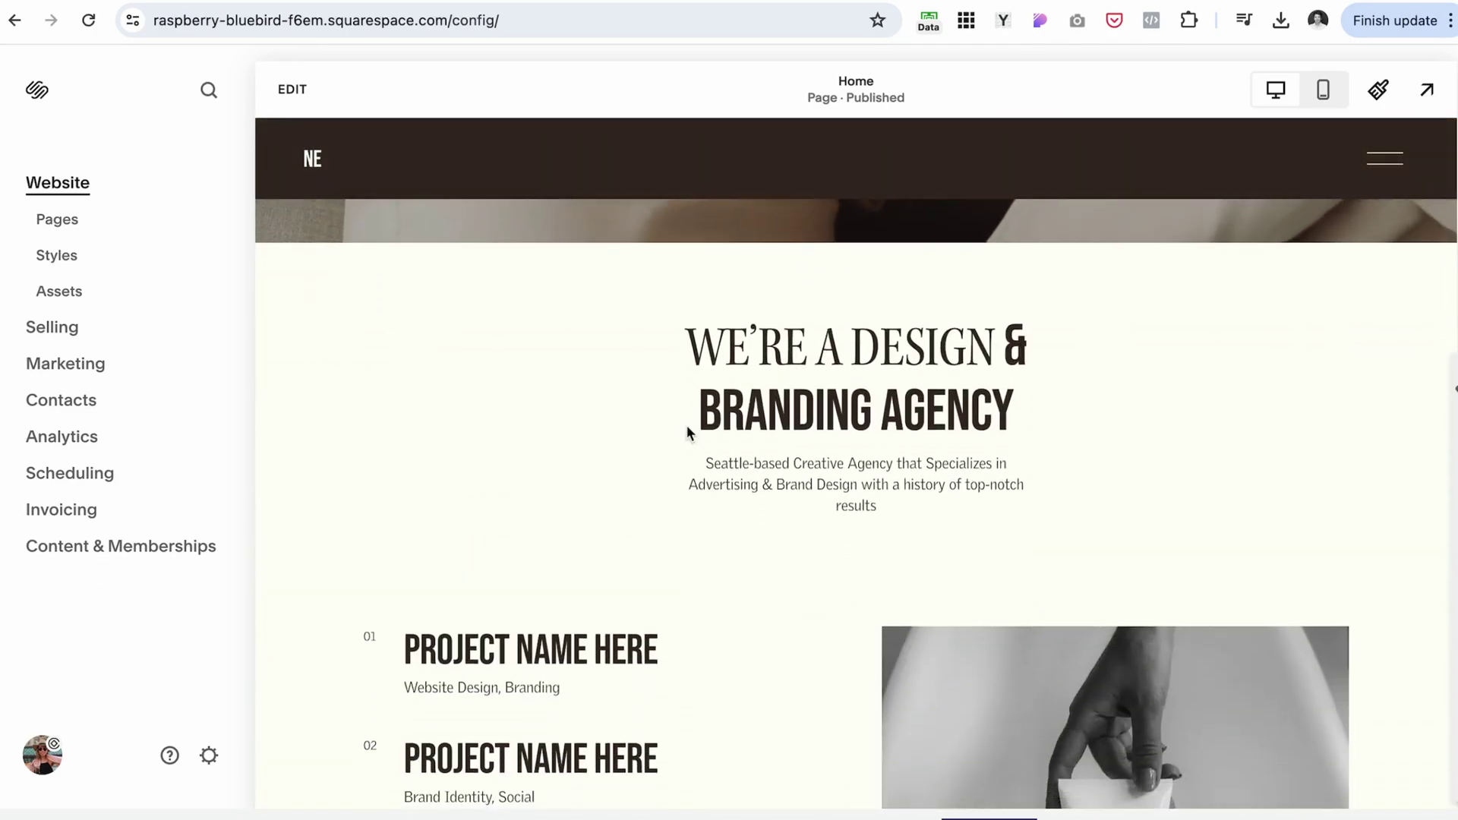
{"action": "scroll", "coordinate": [687, 429], "scroll_direction": "up", "scroll_amount": 10}
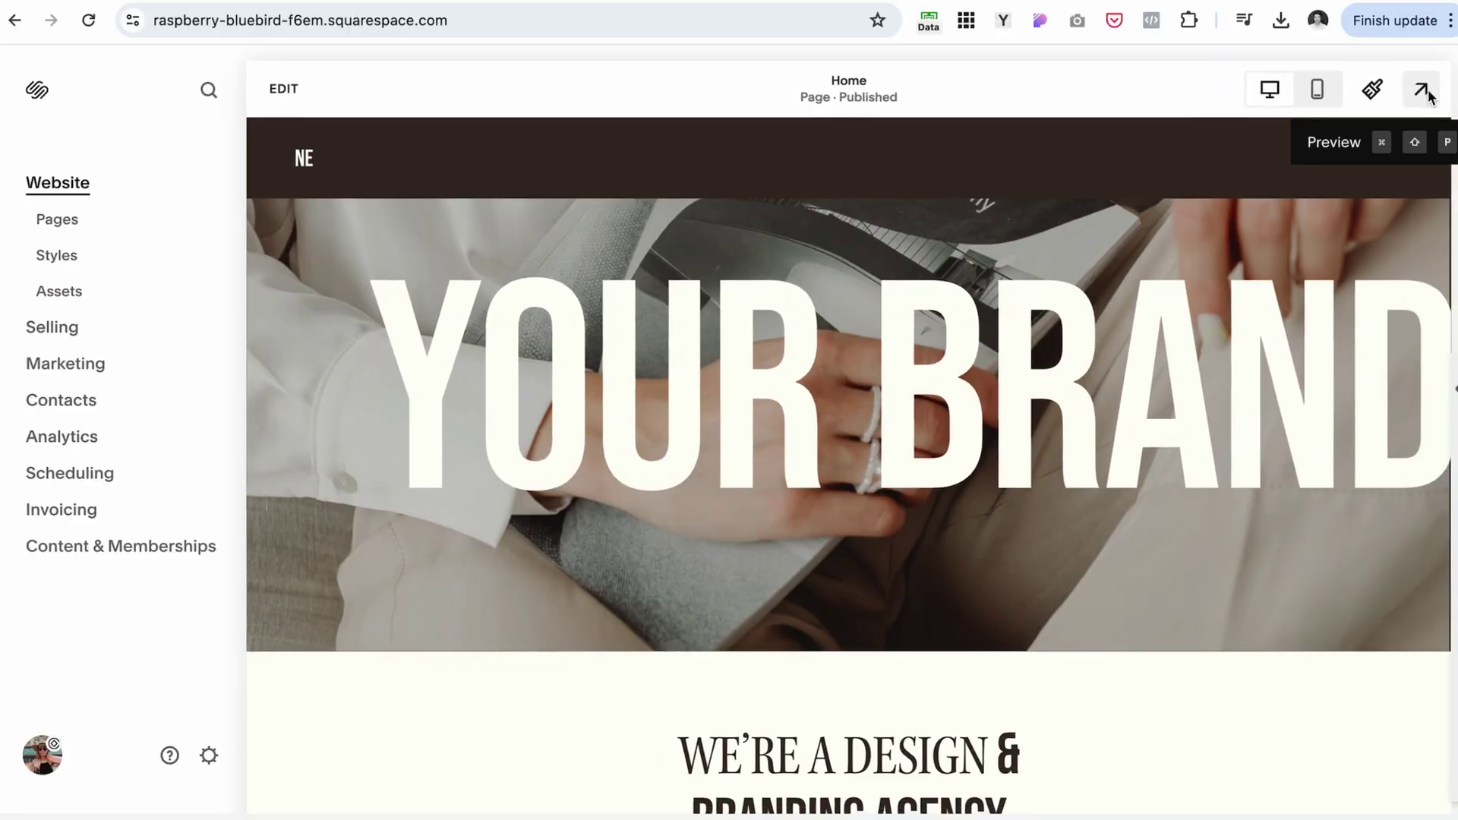
{"action": "left_click", "coordinate": [1417, 53]}
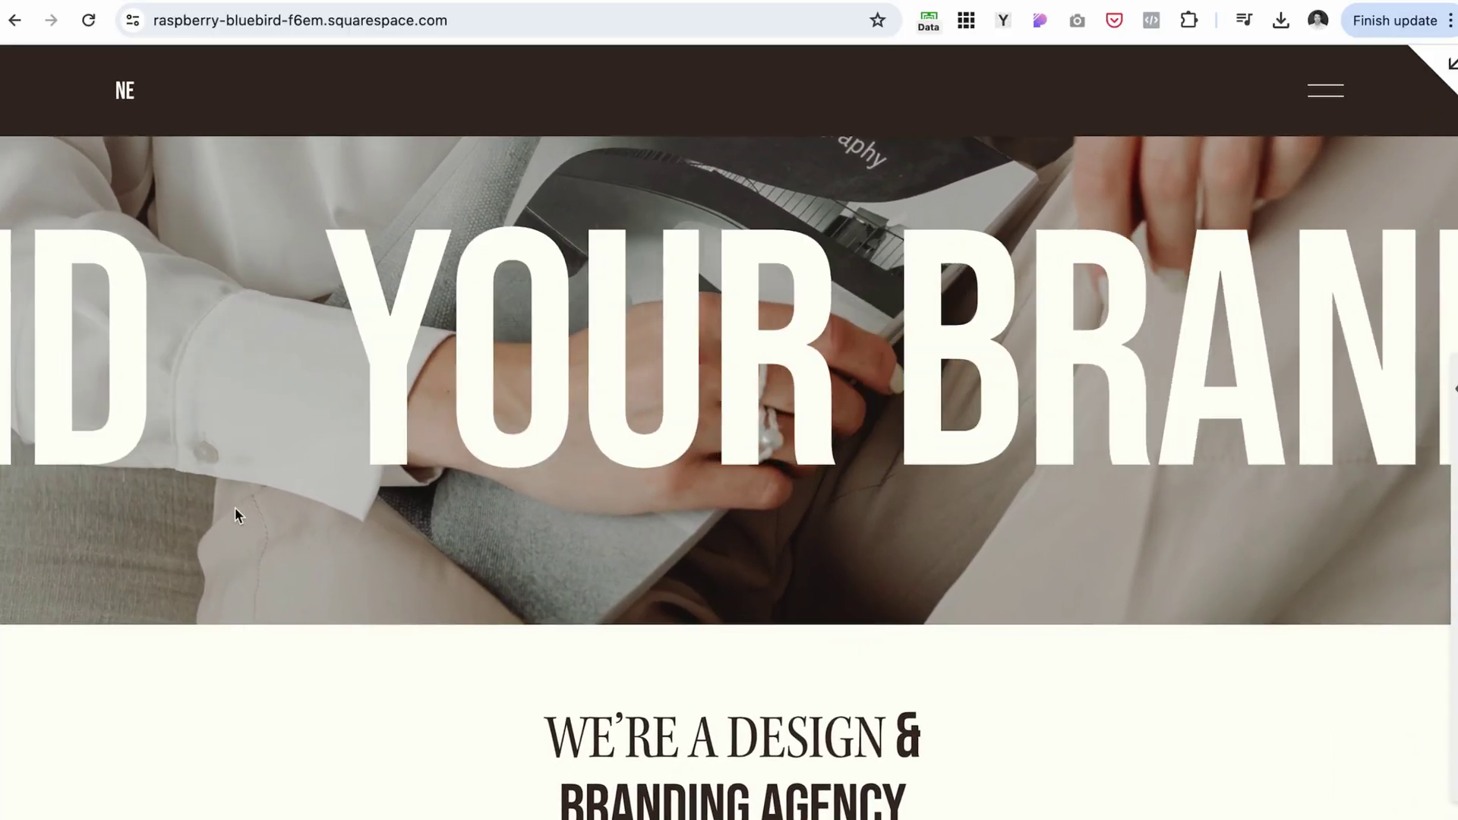
{"action": "scroll", "coordinate": [744, 454], "scroll_direction": "up", "scroll_amount": 5}
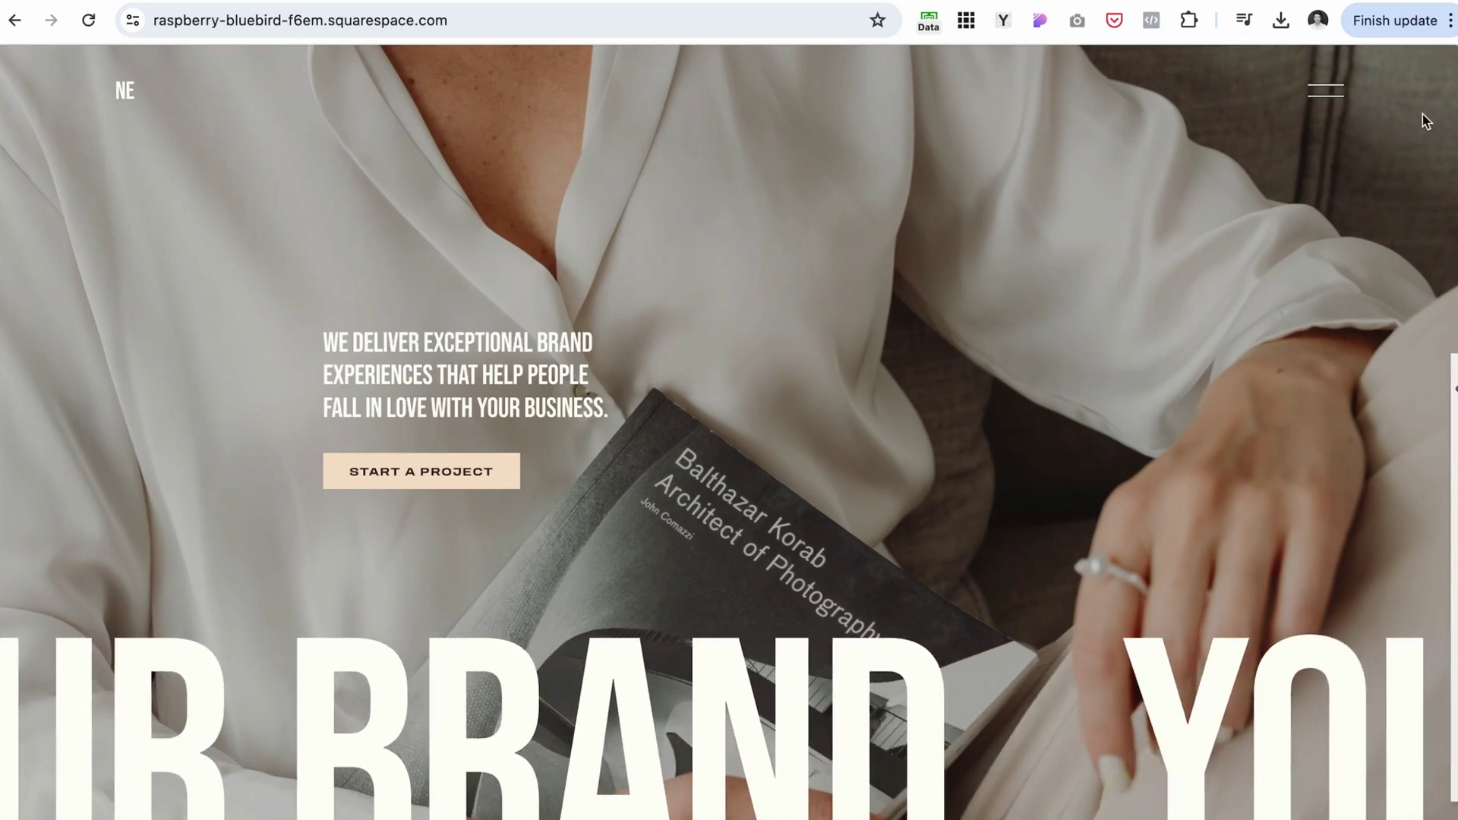
{"action": "left_click", "coordinate": [1447, 70]}
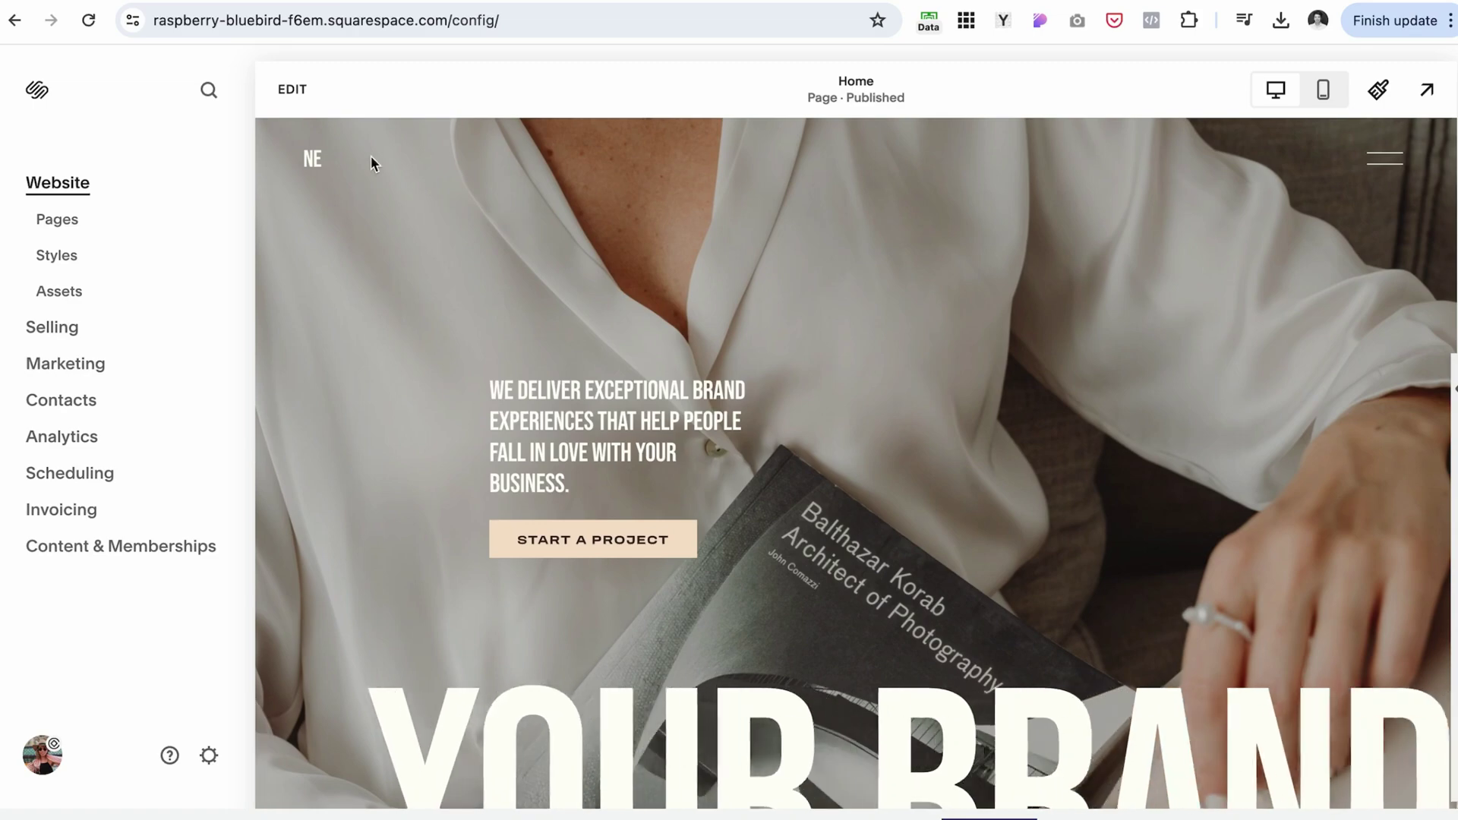
- Open the settings for the NE site title in the site header
{"action": "left_click", "coordinate": [304, 89]}
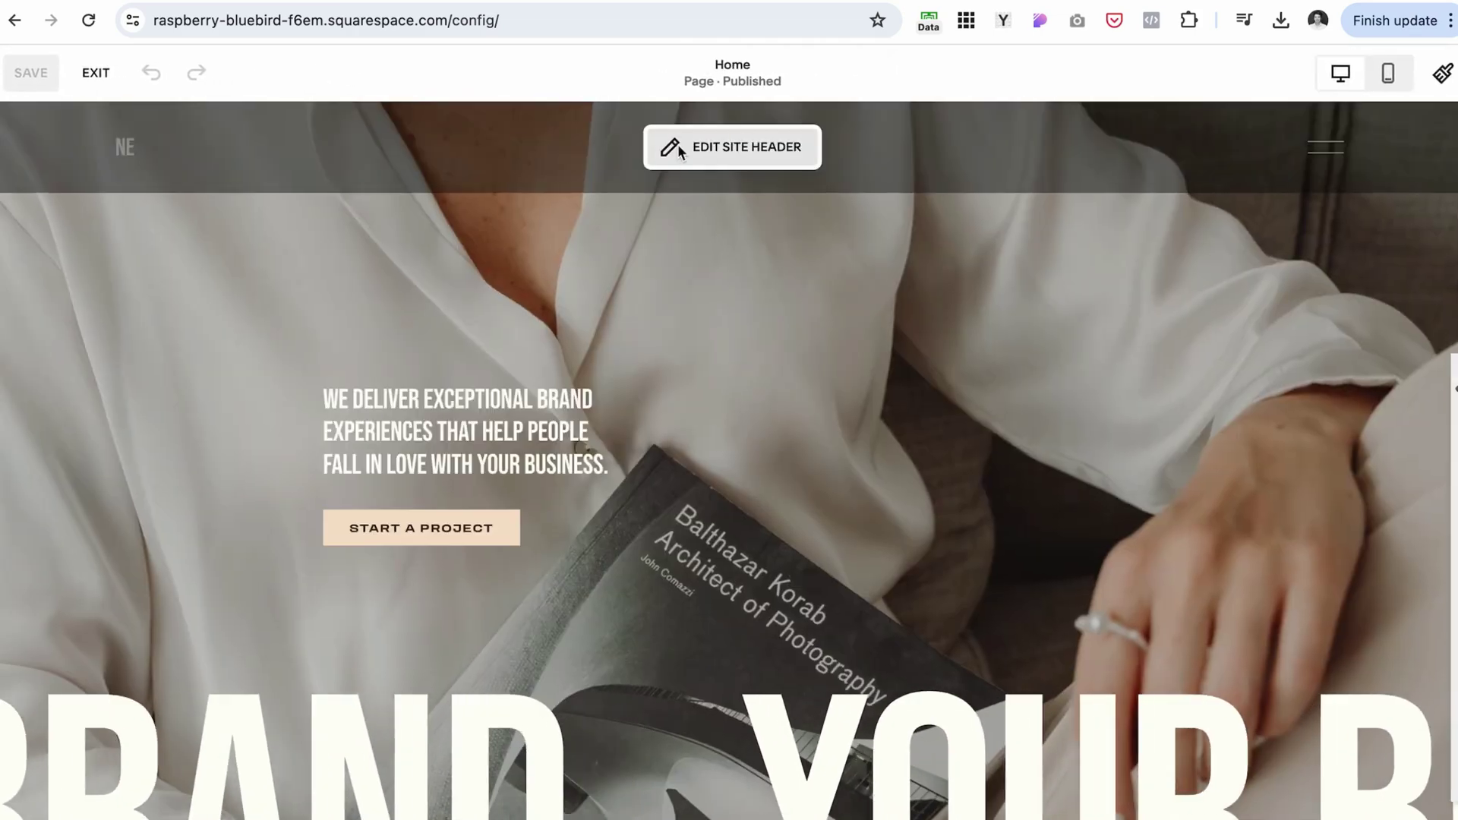
{"action": "left_click", "coordinate": [669, 151]}
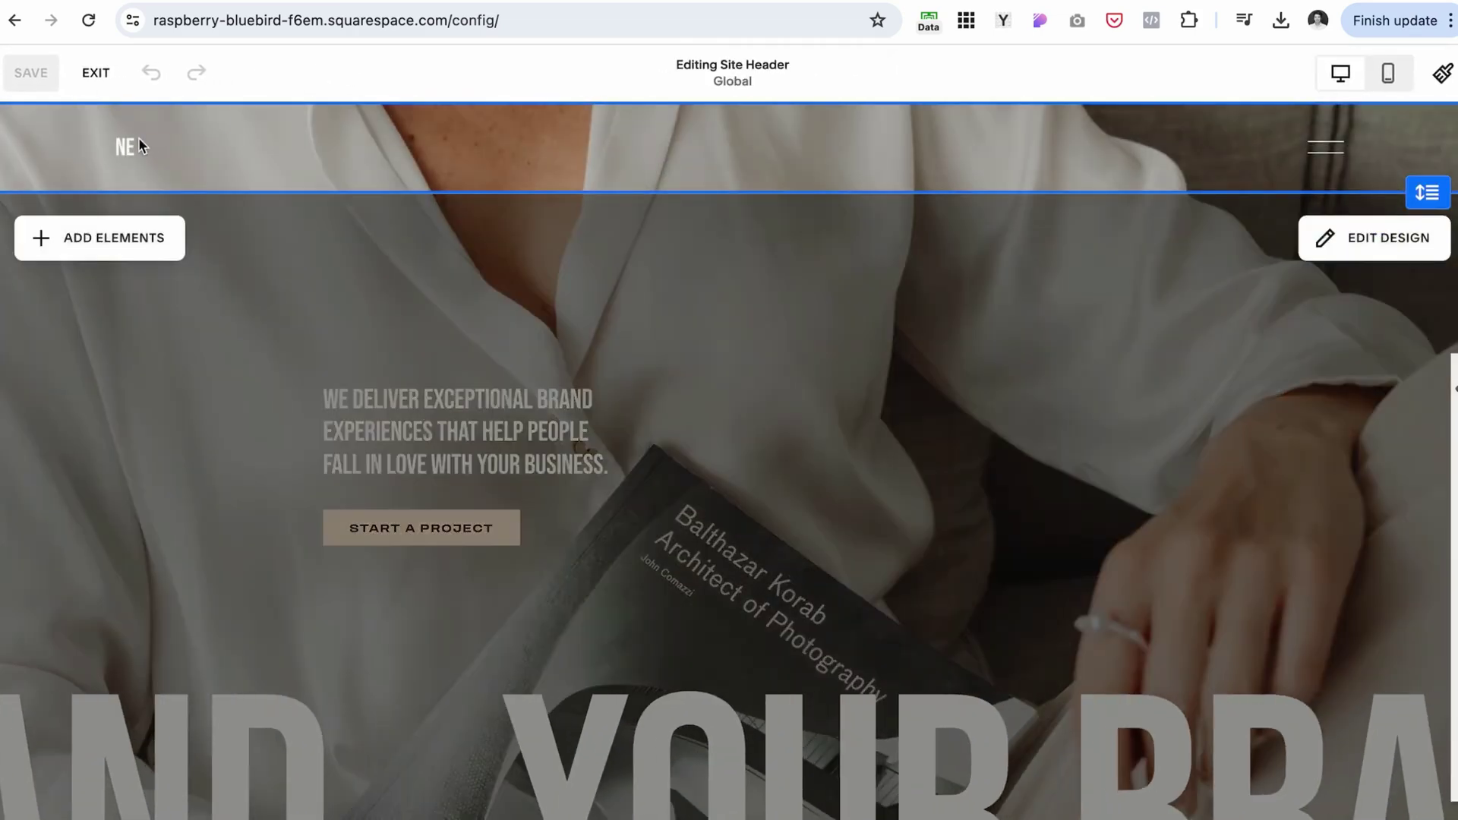
{"action": "left_click", "coordinate": [134, 153]}
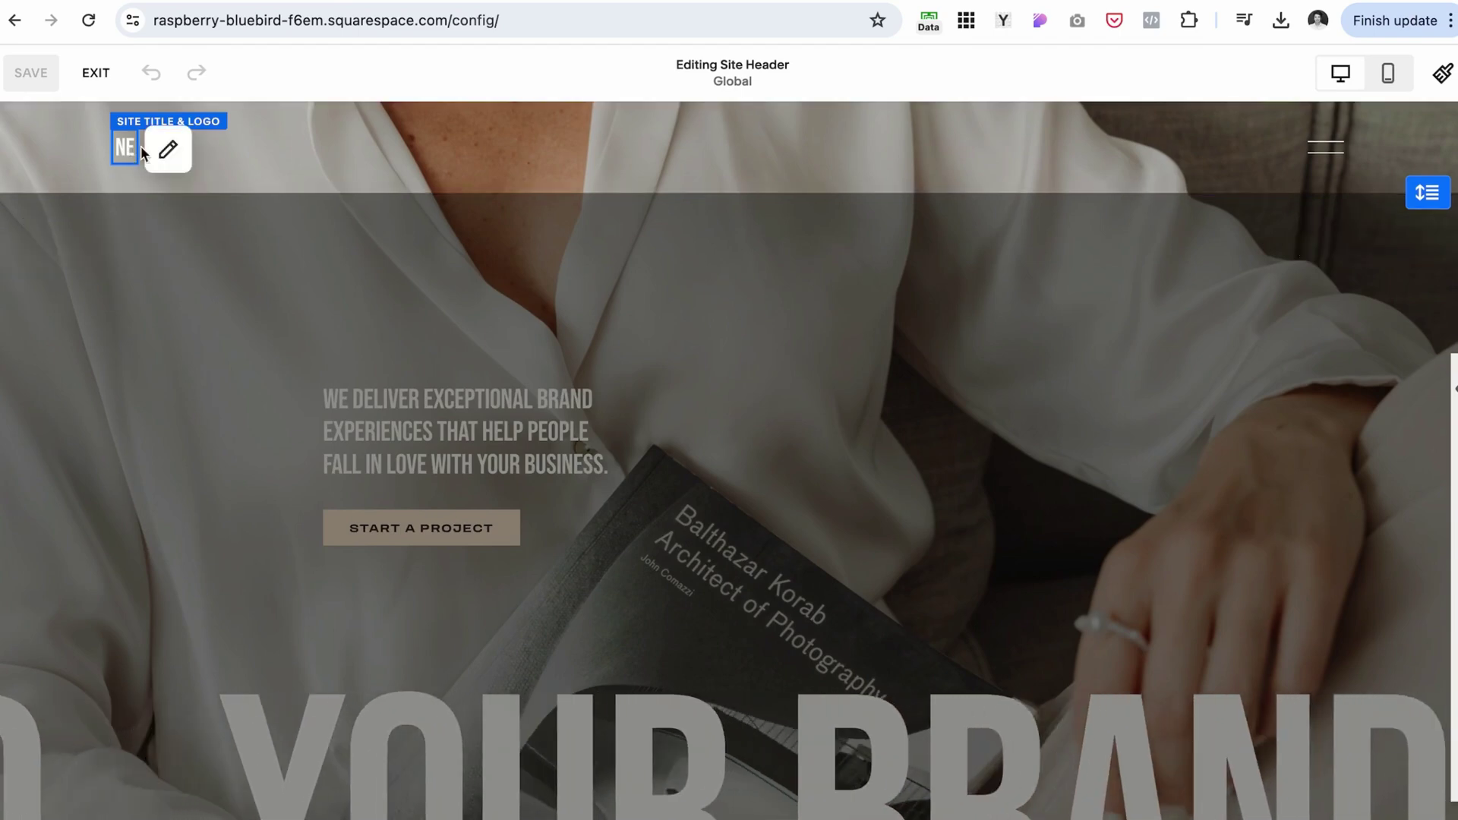
{"action": "left_click", "coordinate": [168, 152]}
- Replace the NE site title with the client's full name and save the header
{"action": "double_click", "coordinate": [166, 307]}
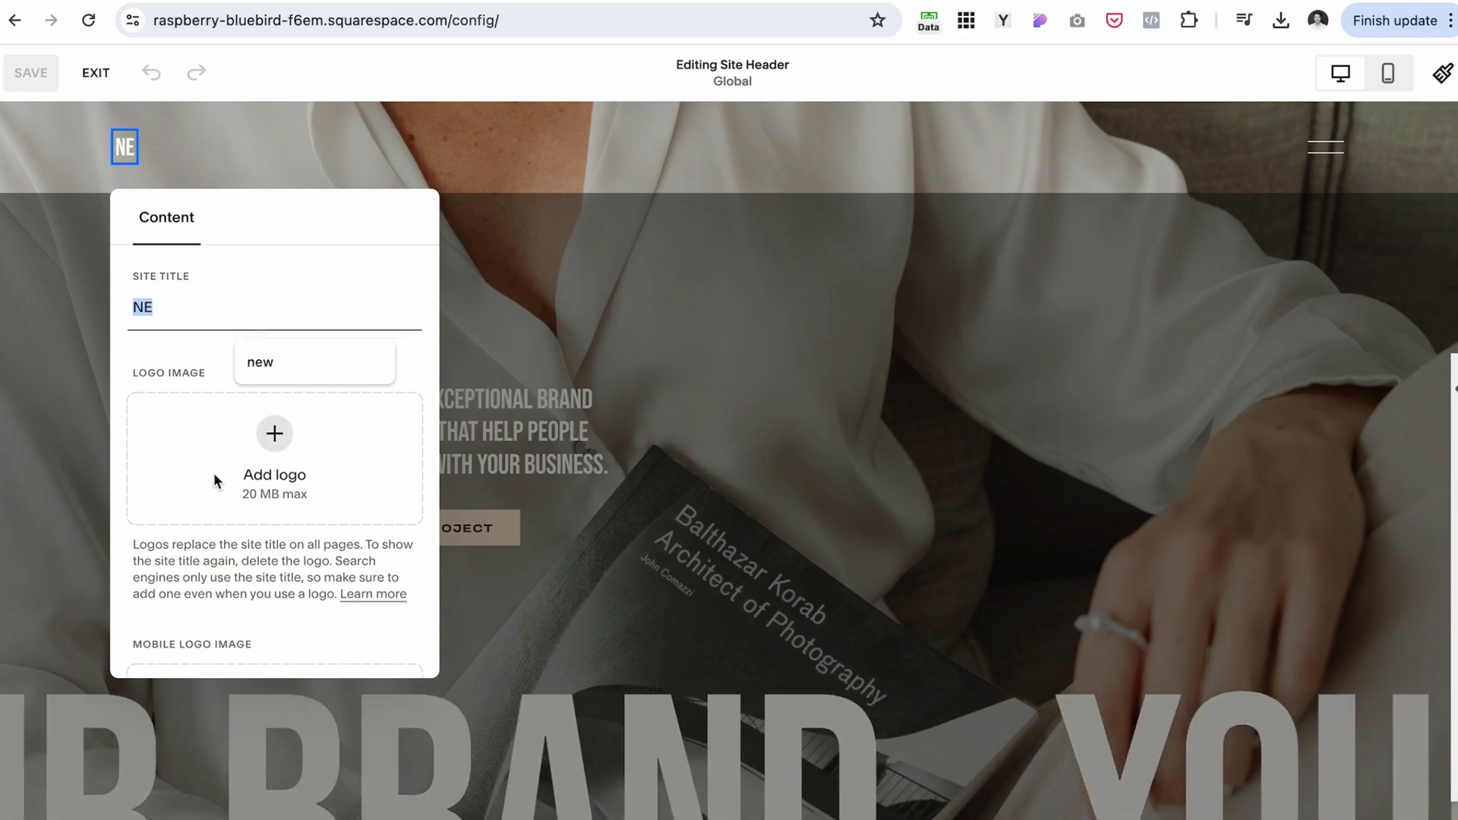
{"action": "left_click", "coordinate": [154, 307]}
{"action": "key", "text": "BackSpace"}
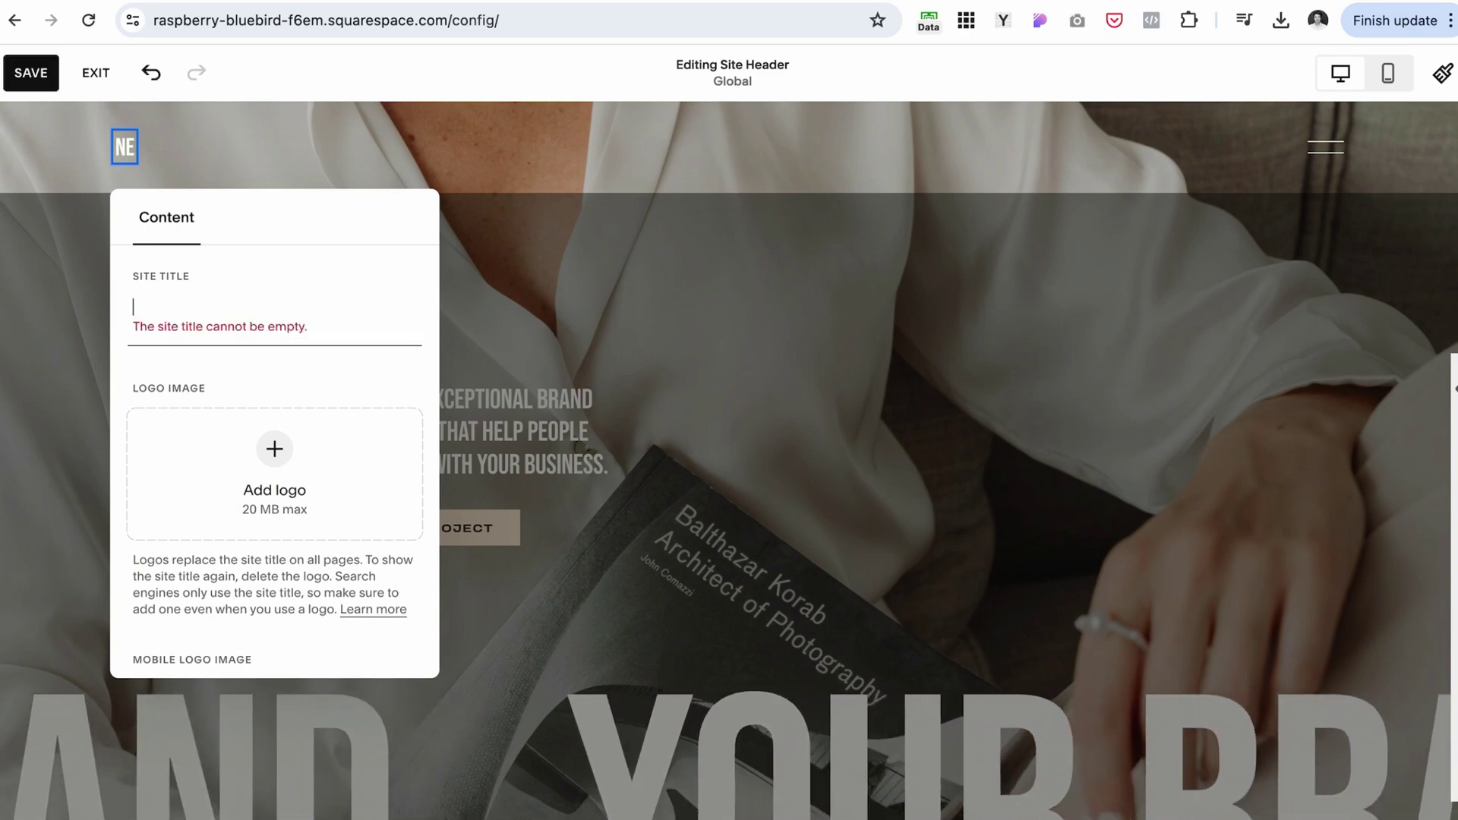
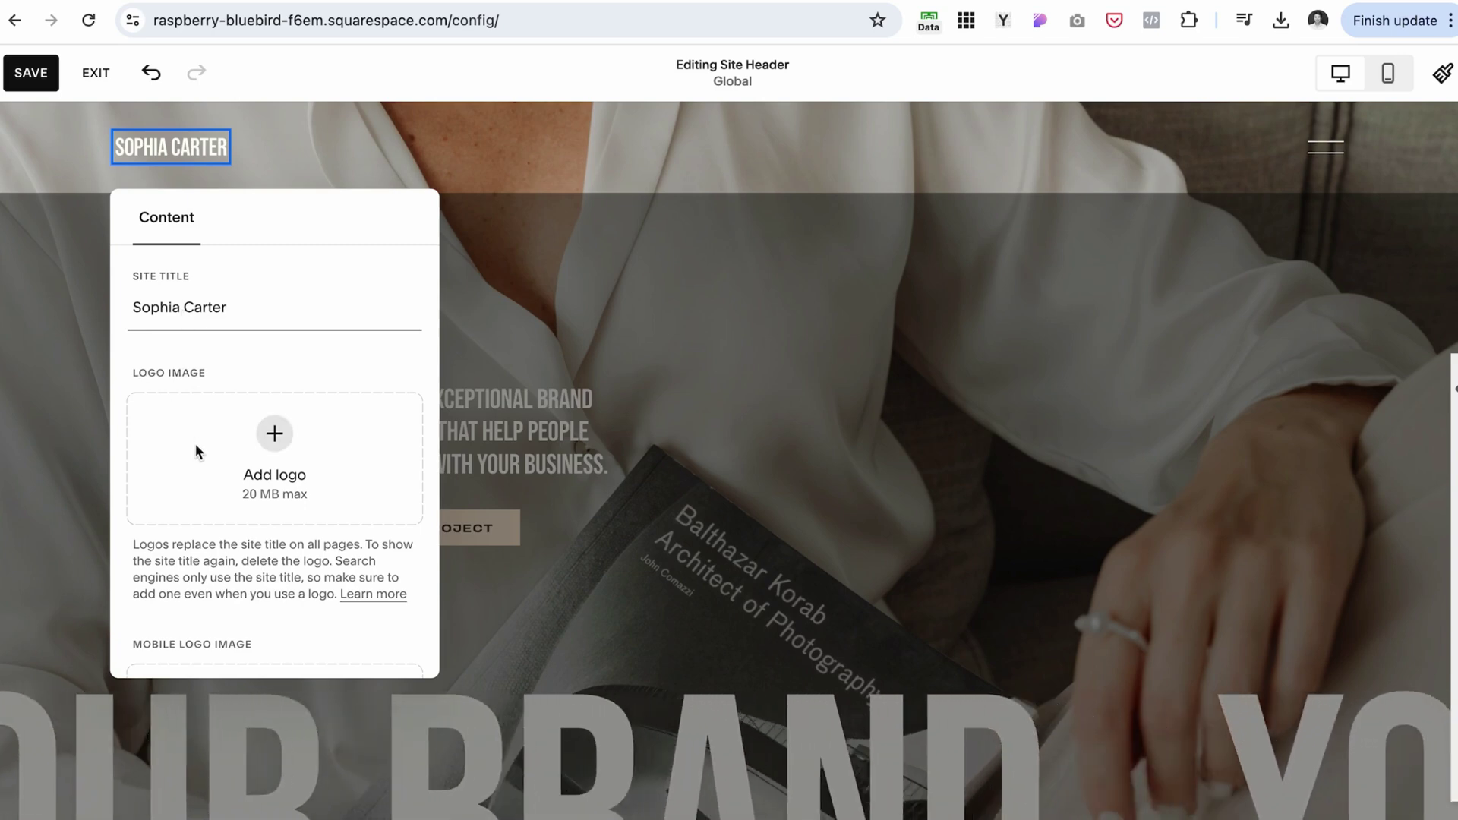
{"action": "scroll", "coordinate": [194, 446], "scroll_direction": "down", "scroll_amount": 3}
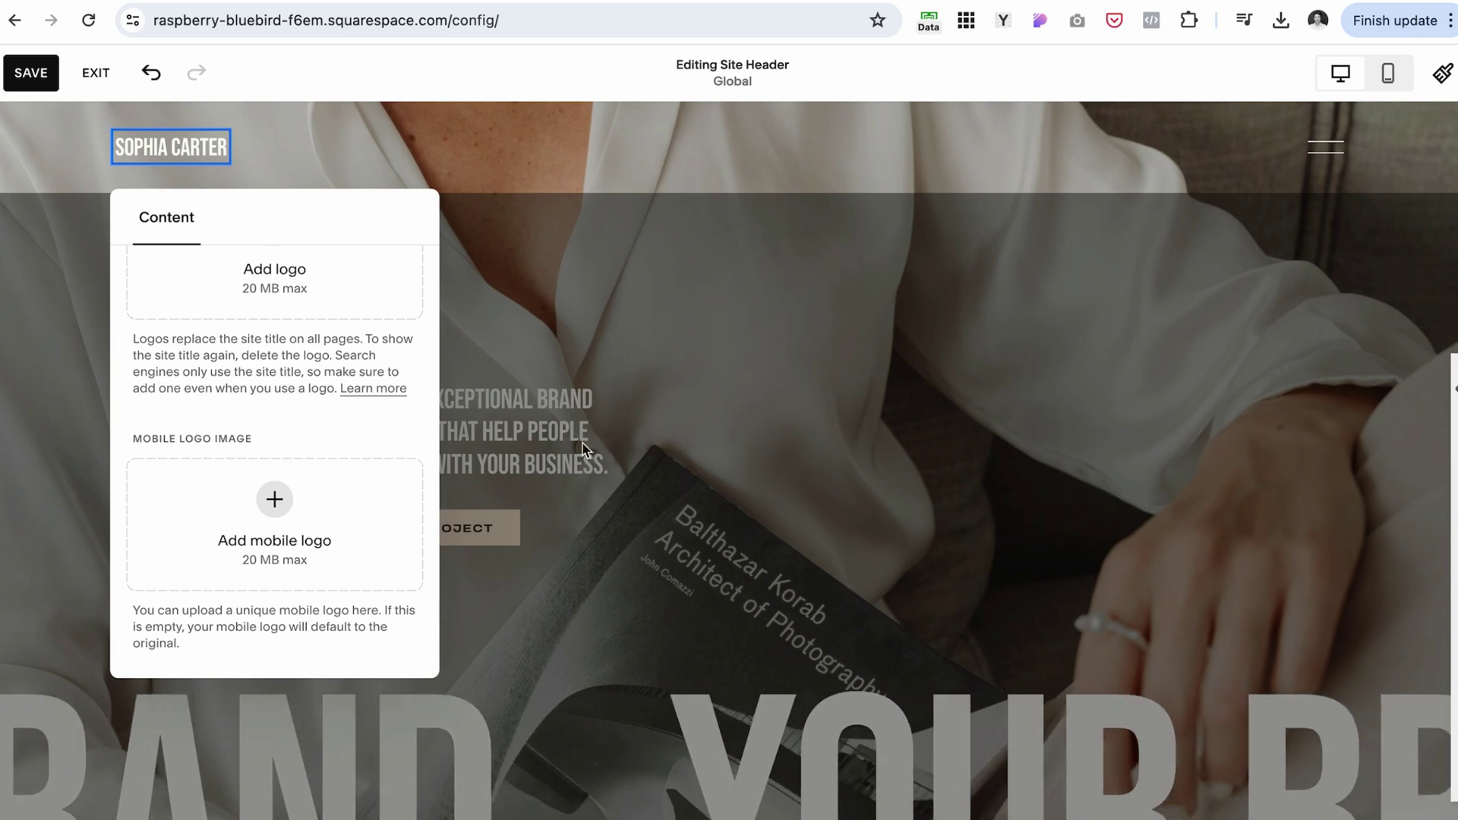
{"action": "left_click", "coordinate": [872, 308]}
{"action": "left_click", "coordinate": [30, 73]}
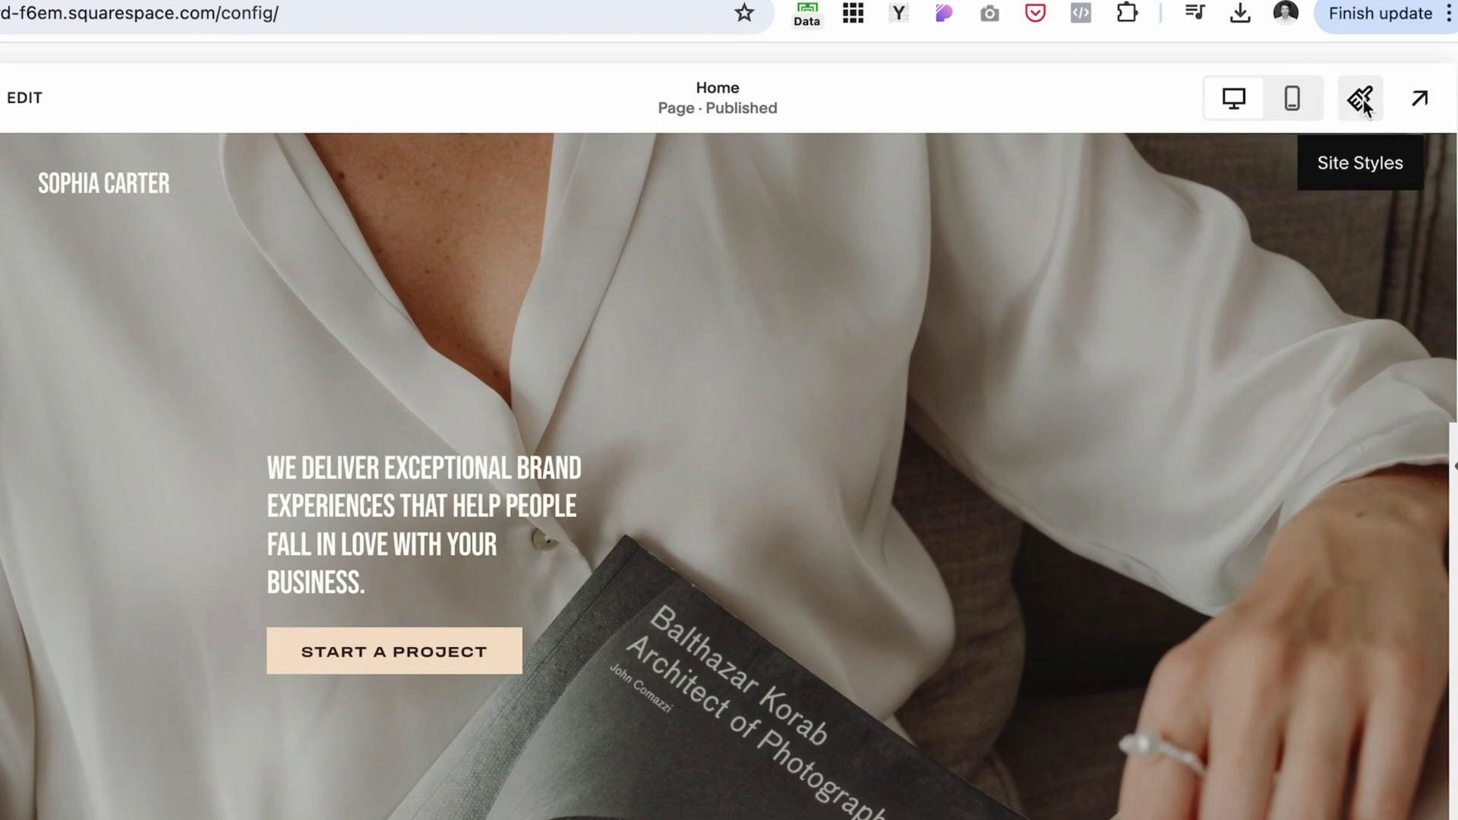
- Show the full list of heading fonts under Site Styles > Fonts > Headings > Family
{"action": "left_click", "coordinate": [1362, 101]}
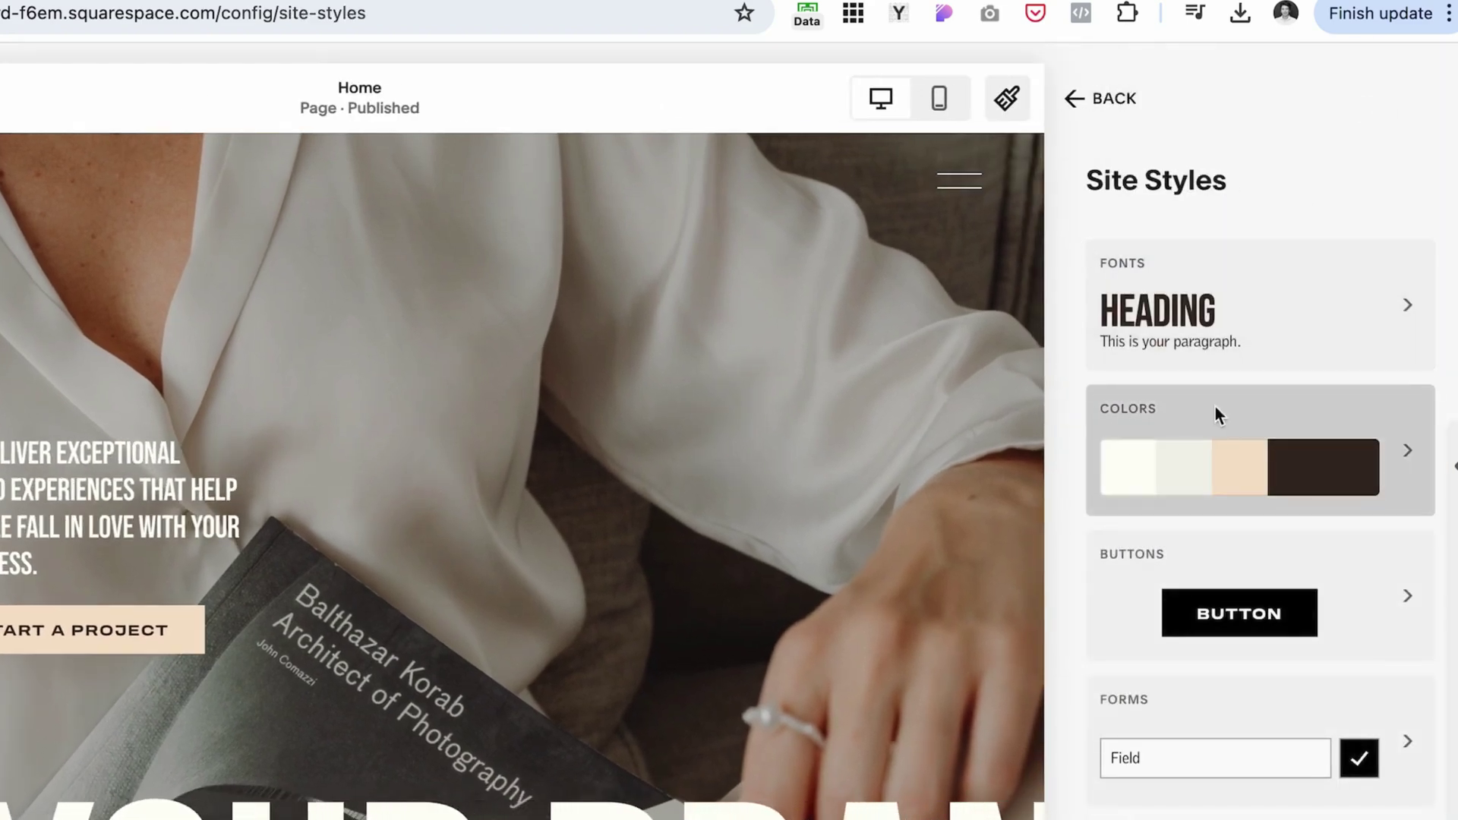
{"action": "left_click", "coordinate": [1191, 262]}
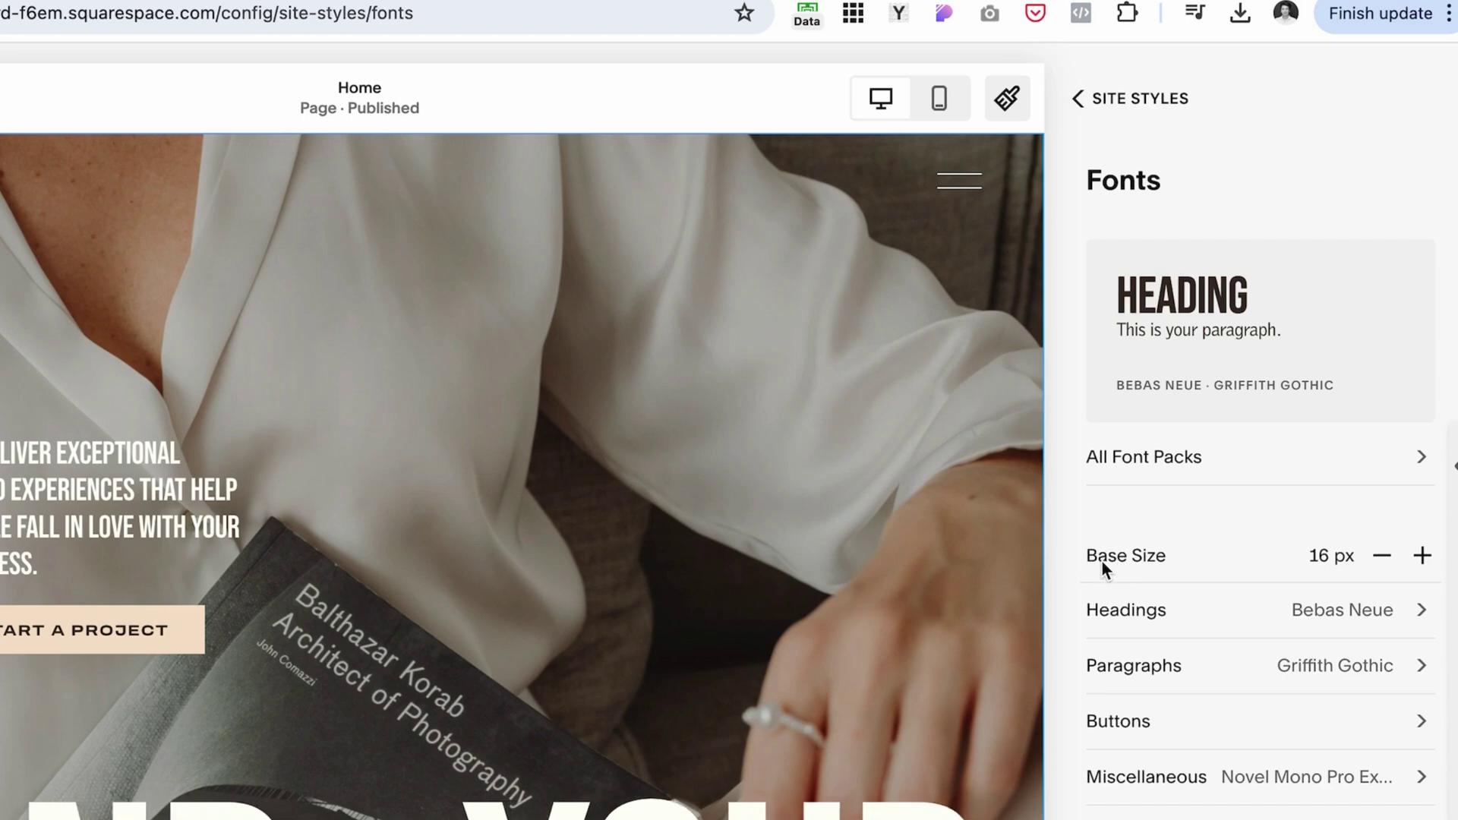
{"action": "scroll", "coordinate": [1133, 633], "scroll_direction": "down", "scroll_amount": 1}
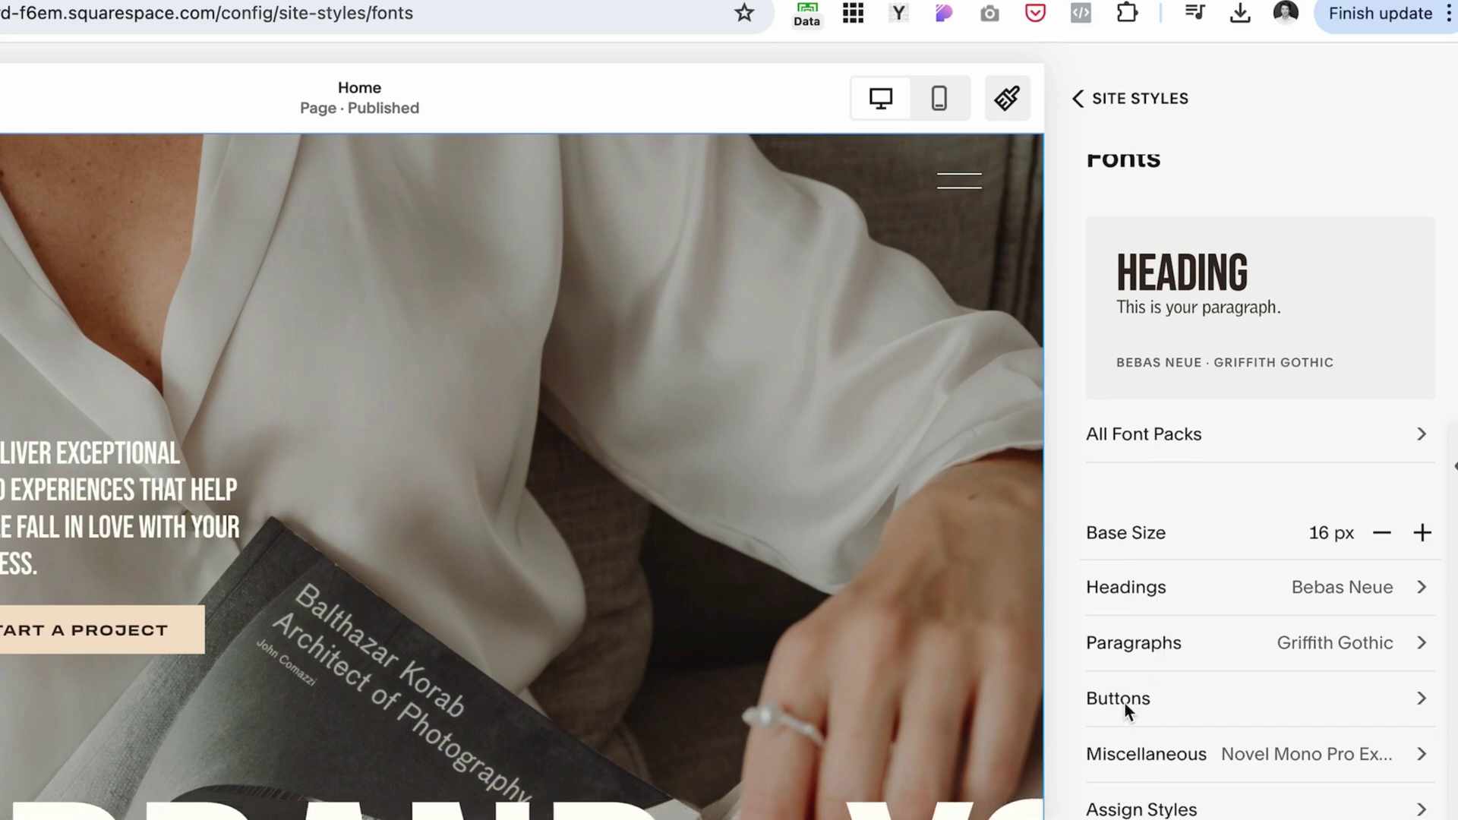
{"action": "left_click", "coordinate": [1178, 580]}
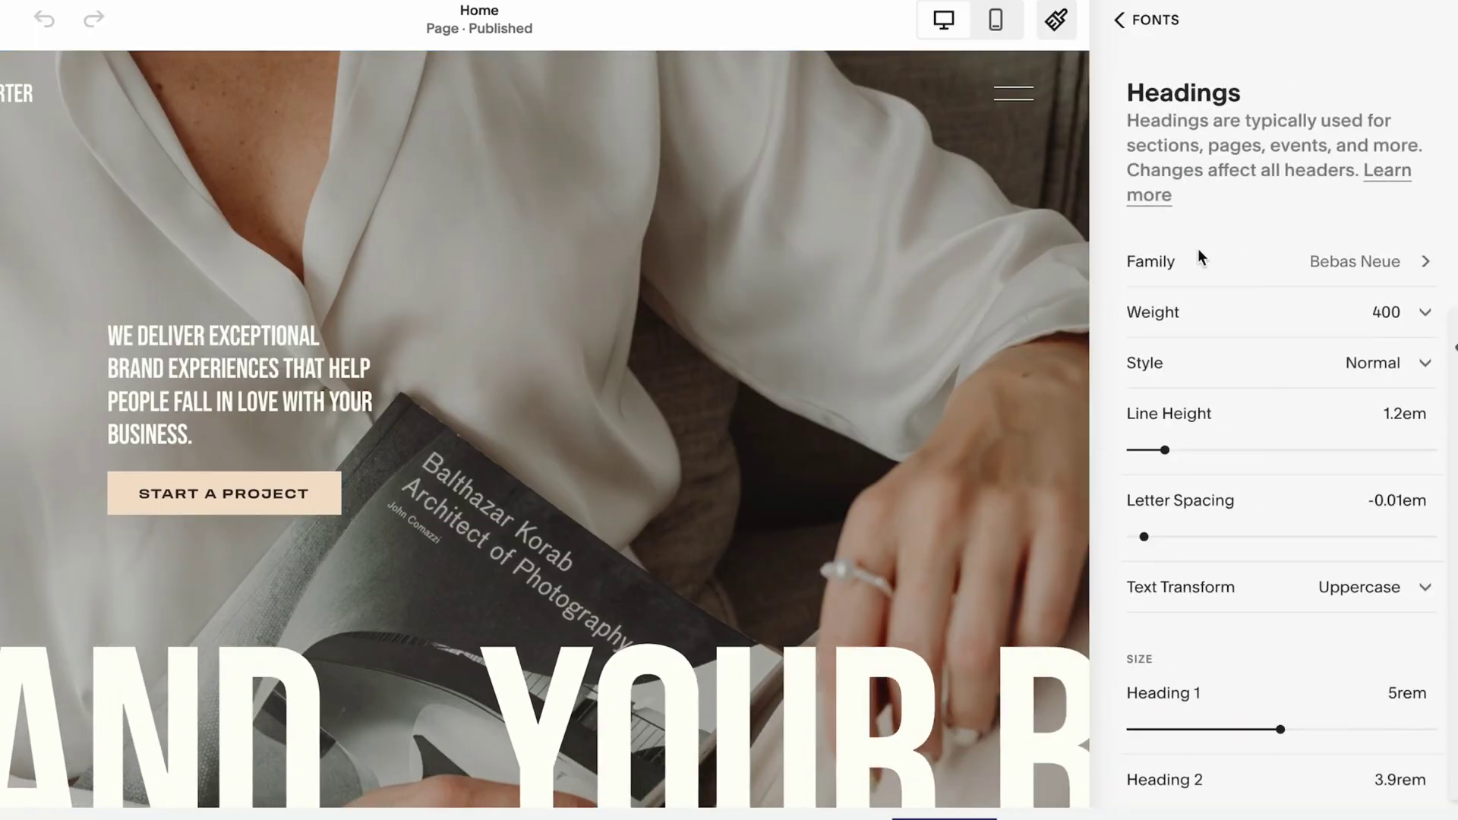
{"action": "left_click", "coordinate": [1400, 262]}
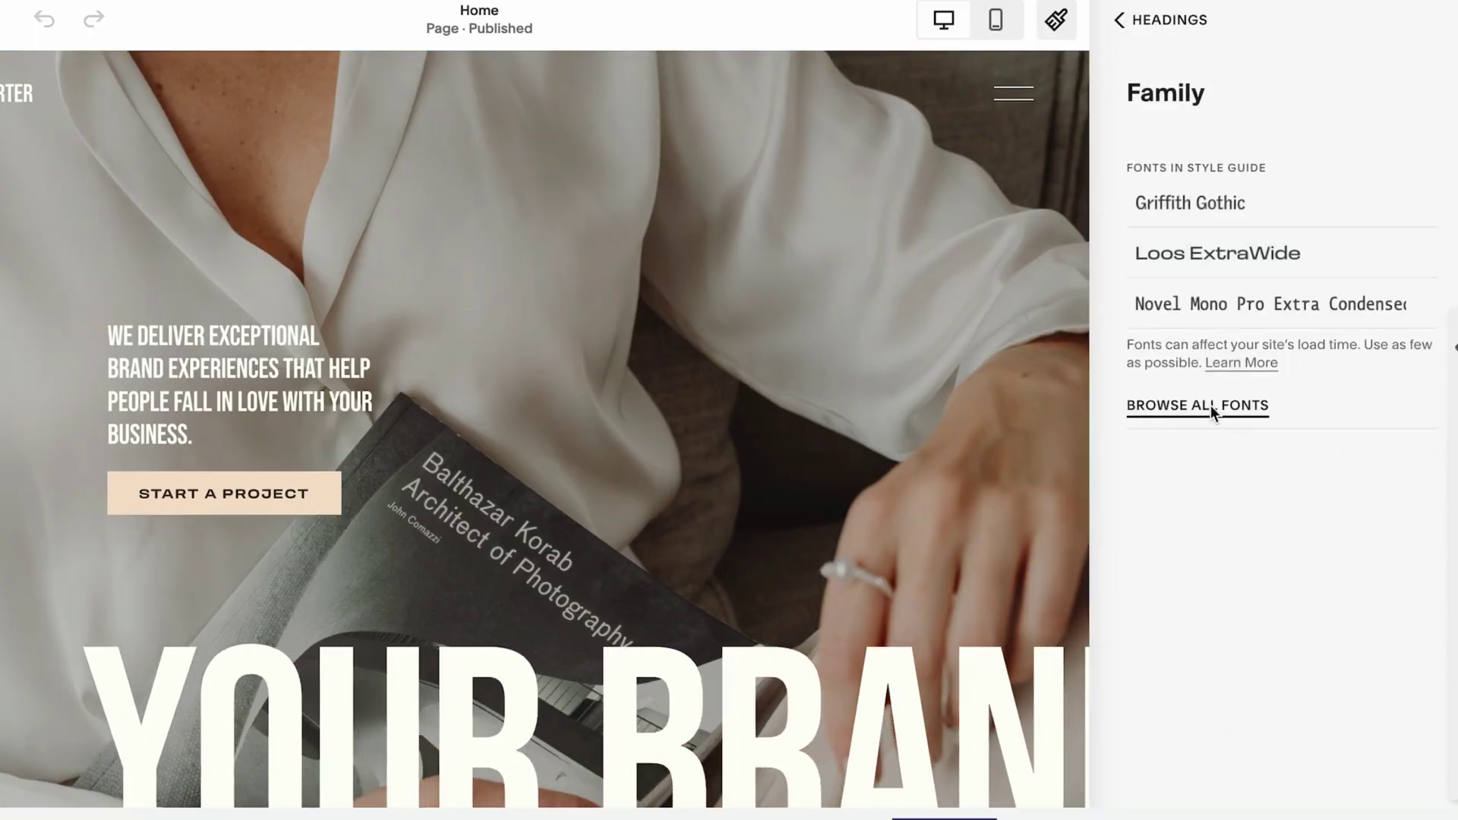
{"action": "left_click", "coordinate": [1213, 408]}
- Upload AktivGrotesk_Trial_Th.ttf to the Custom CSS custom files
{"action": "scroll", "coordinate": [1237, 561], "scroll_direction": "down", "scroll_amount": 15}
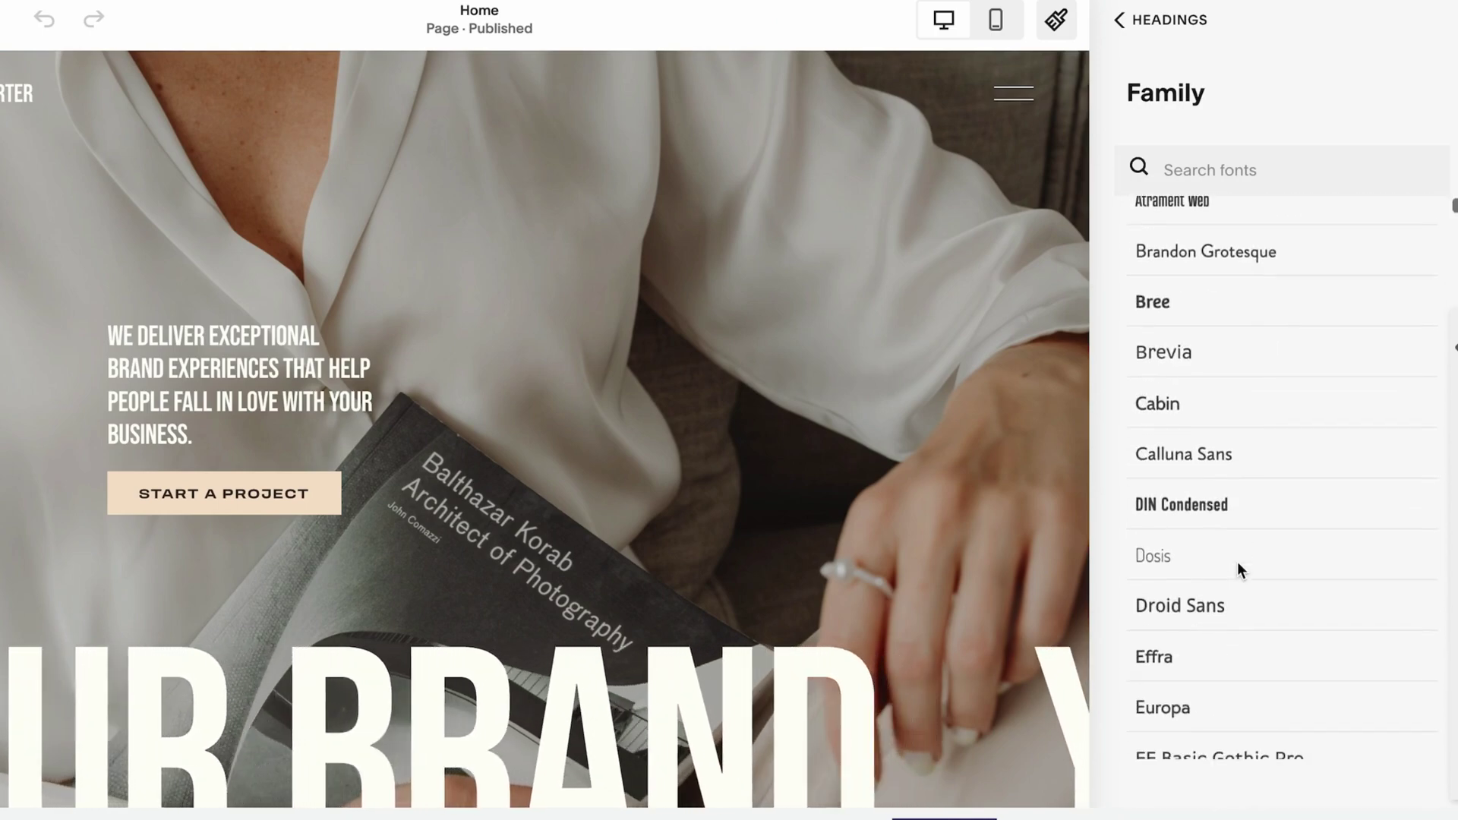
{"action": "scroll", "coordinate": [1283, 618], "scroll_direction": "down", "scroll_amount": 3}
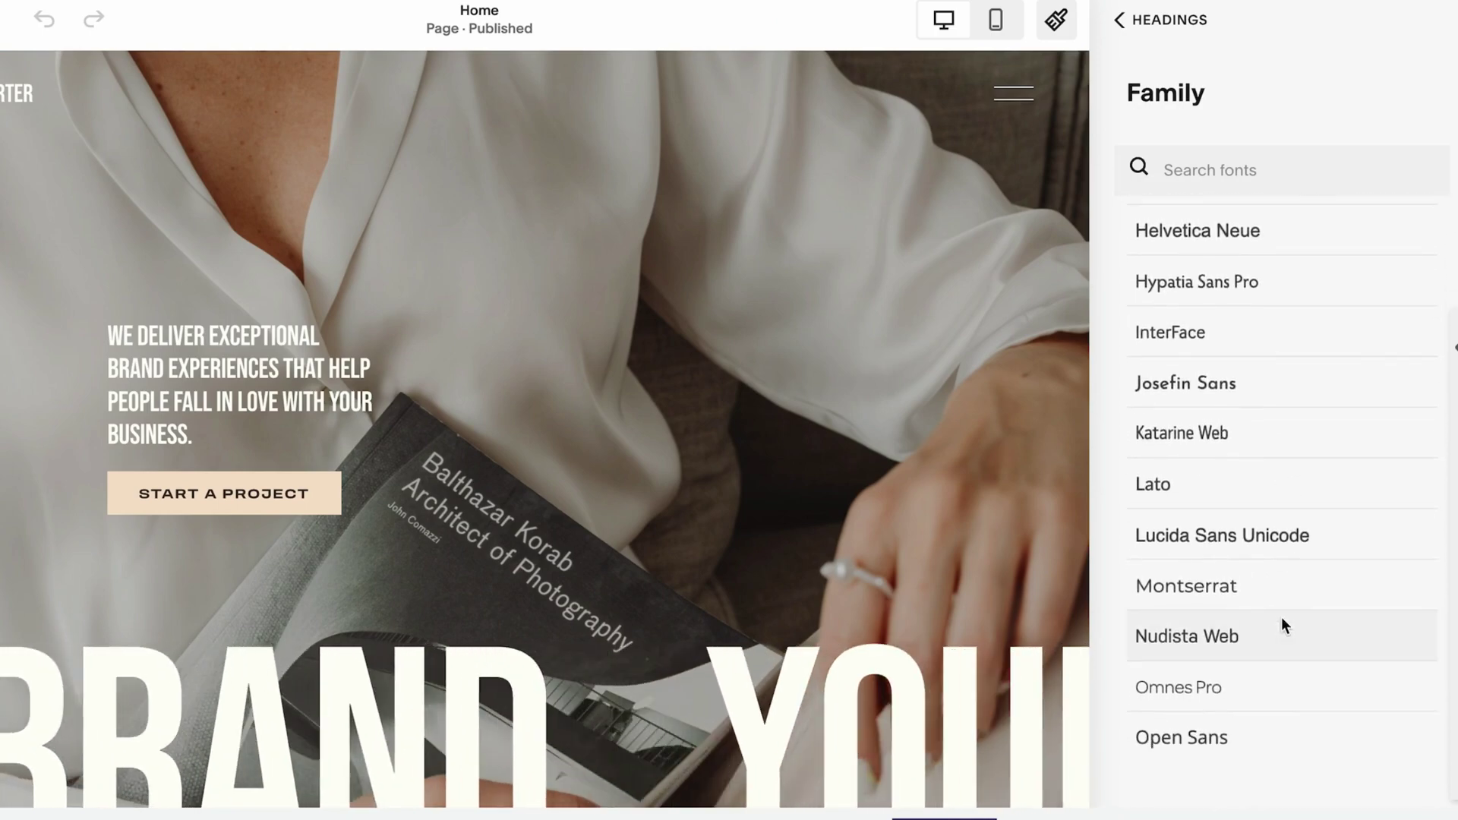
{"action": "left_click", "coordinate": [1119, 21]}
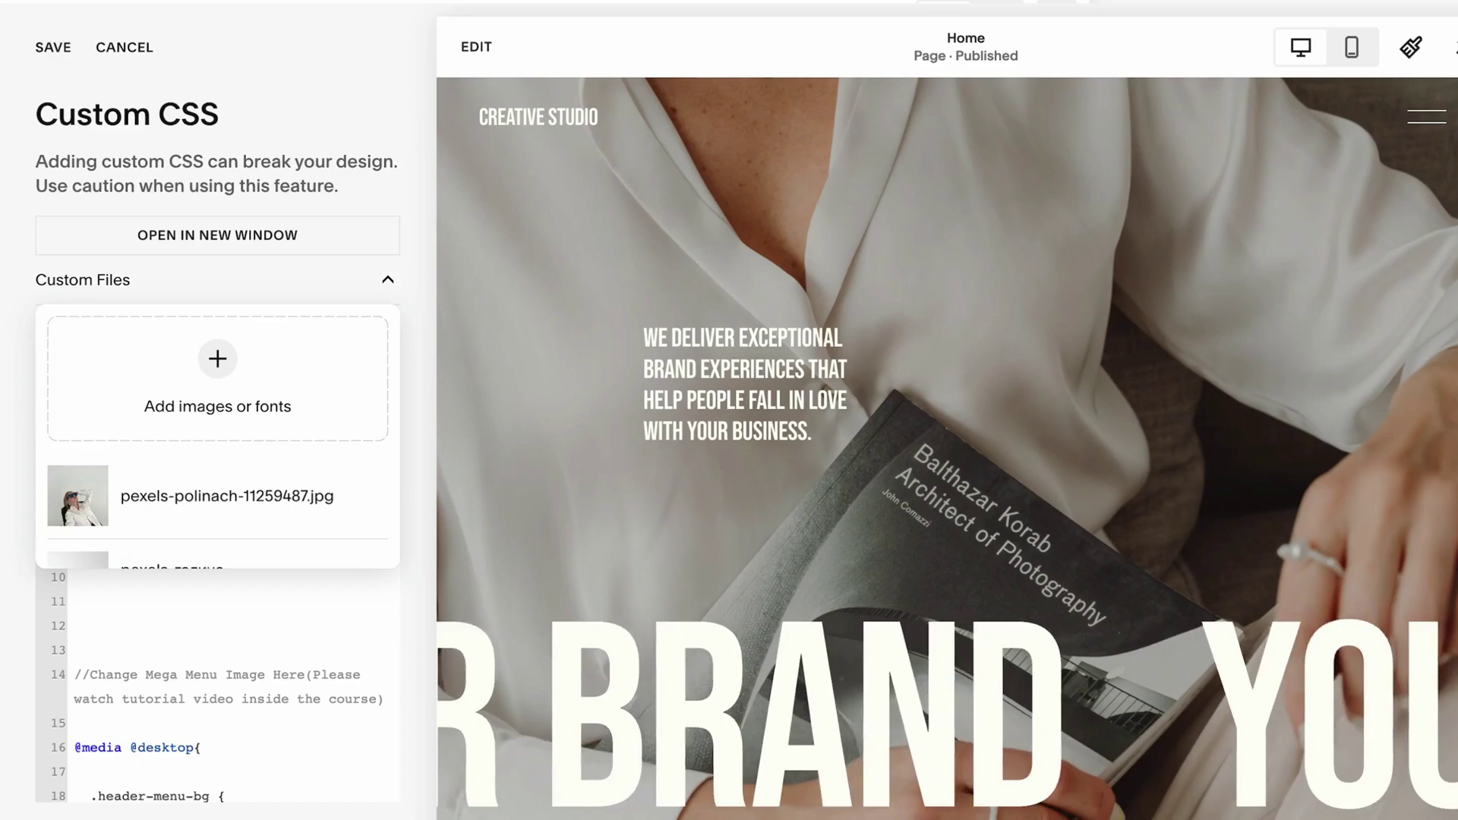
{"action": "left_click_drag", "start_coordinate": [15, 531], "coordinate": [247, 385]}
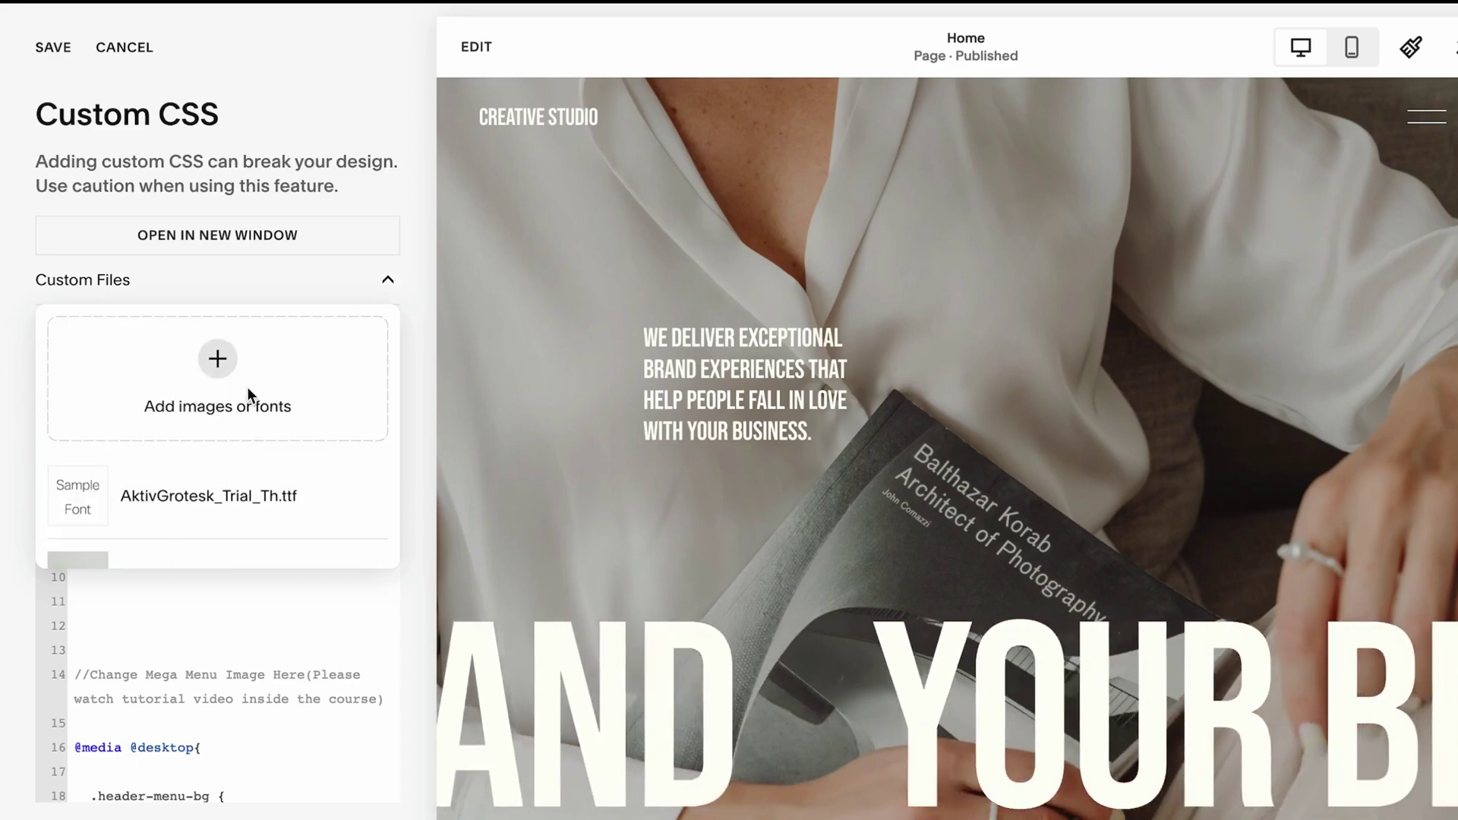
- Insert the font file's URL into the CSS and return to the main Site Styles list
{"action": "left_click", "coordinate": [121, 498]}
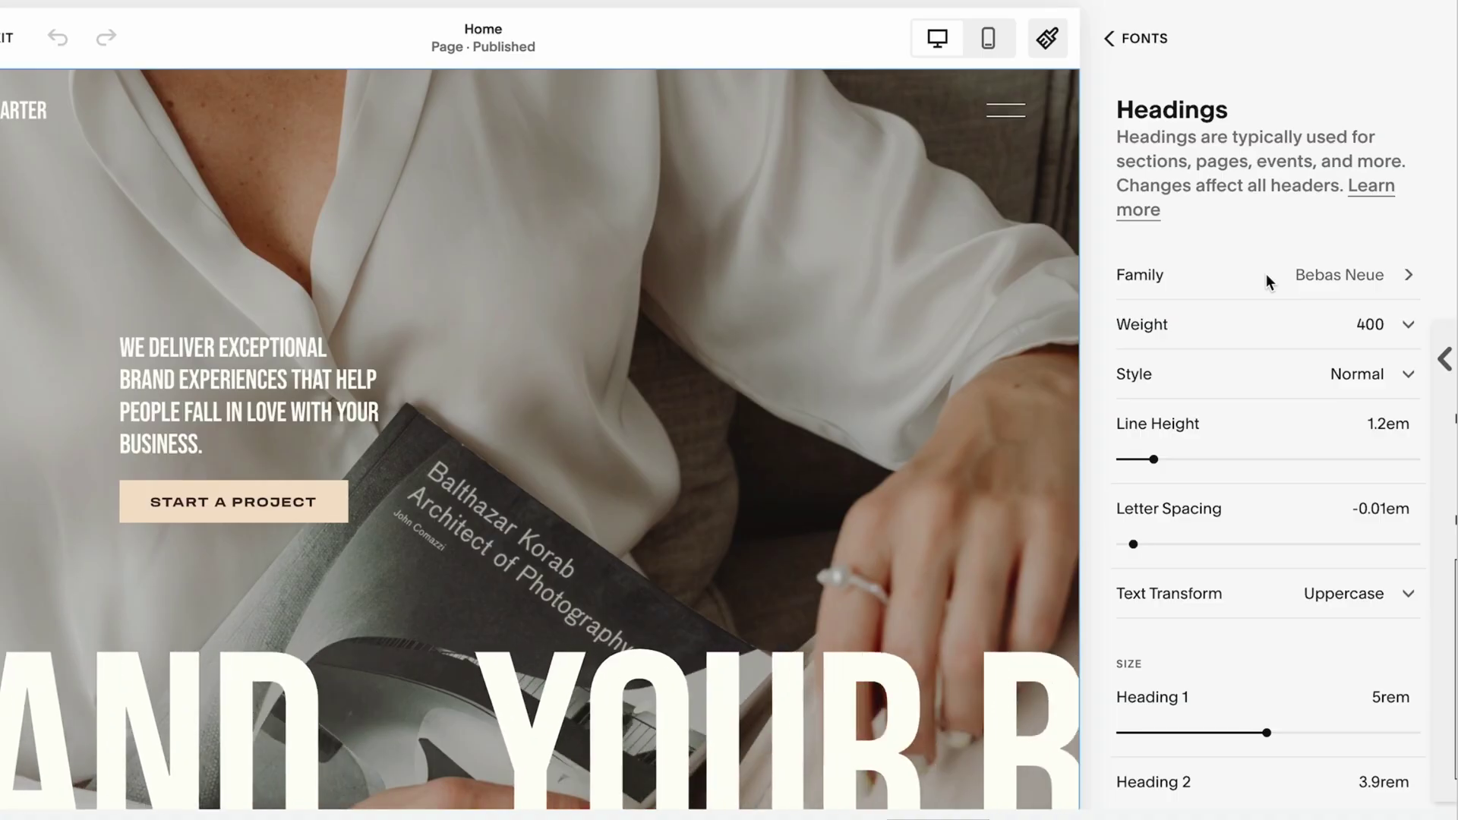
{"action": "scroll", "coordinate": [1232, 307], "scroll_direction": "down", "scroll_amount": 3}
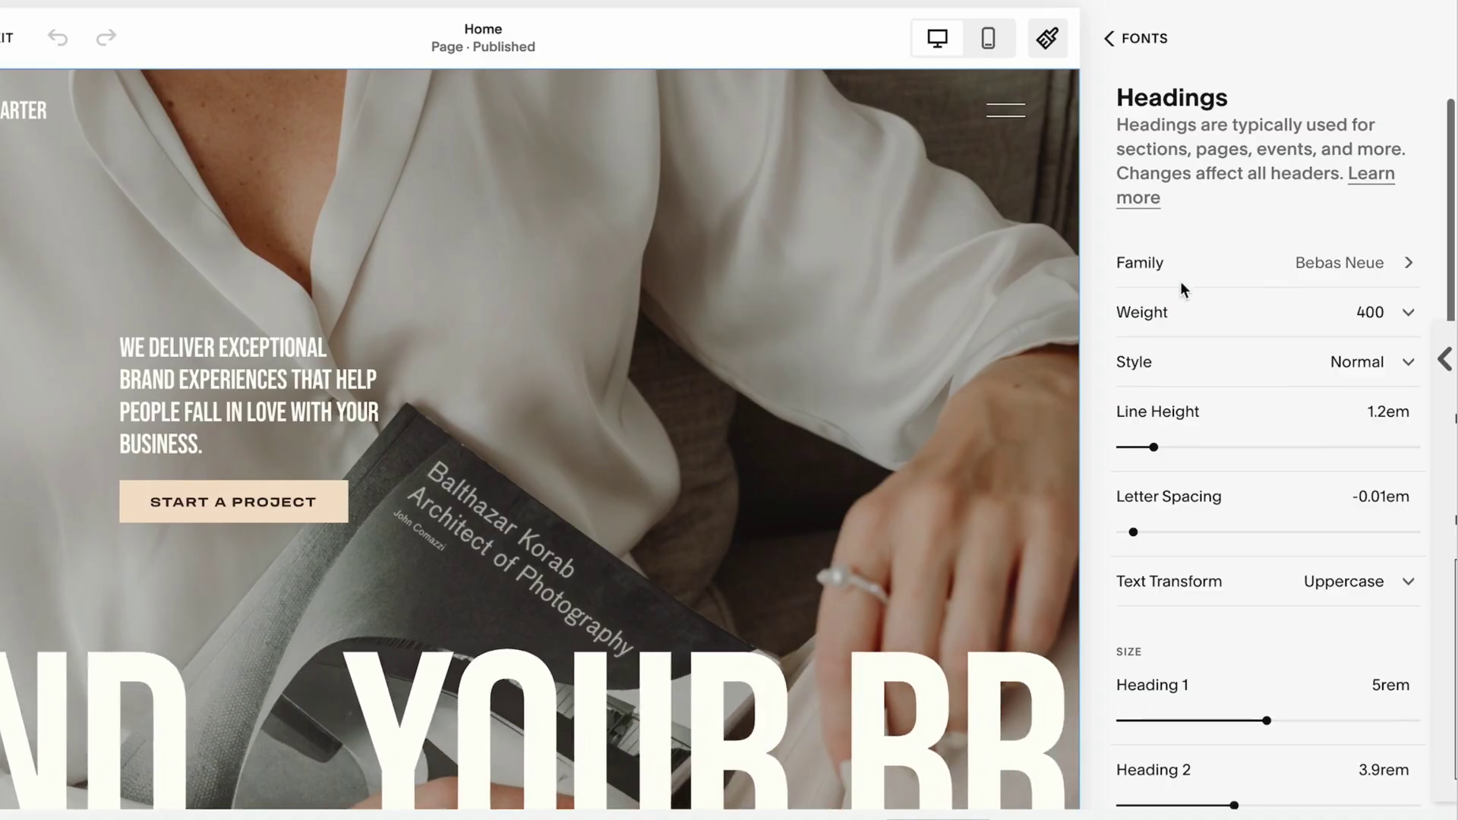
{"action": "scroll", "coordinate": [654, 576], "scroll_direction": "down", "scroll_amount": 5}
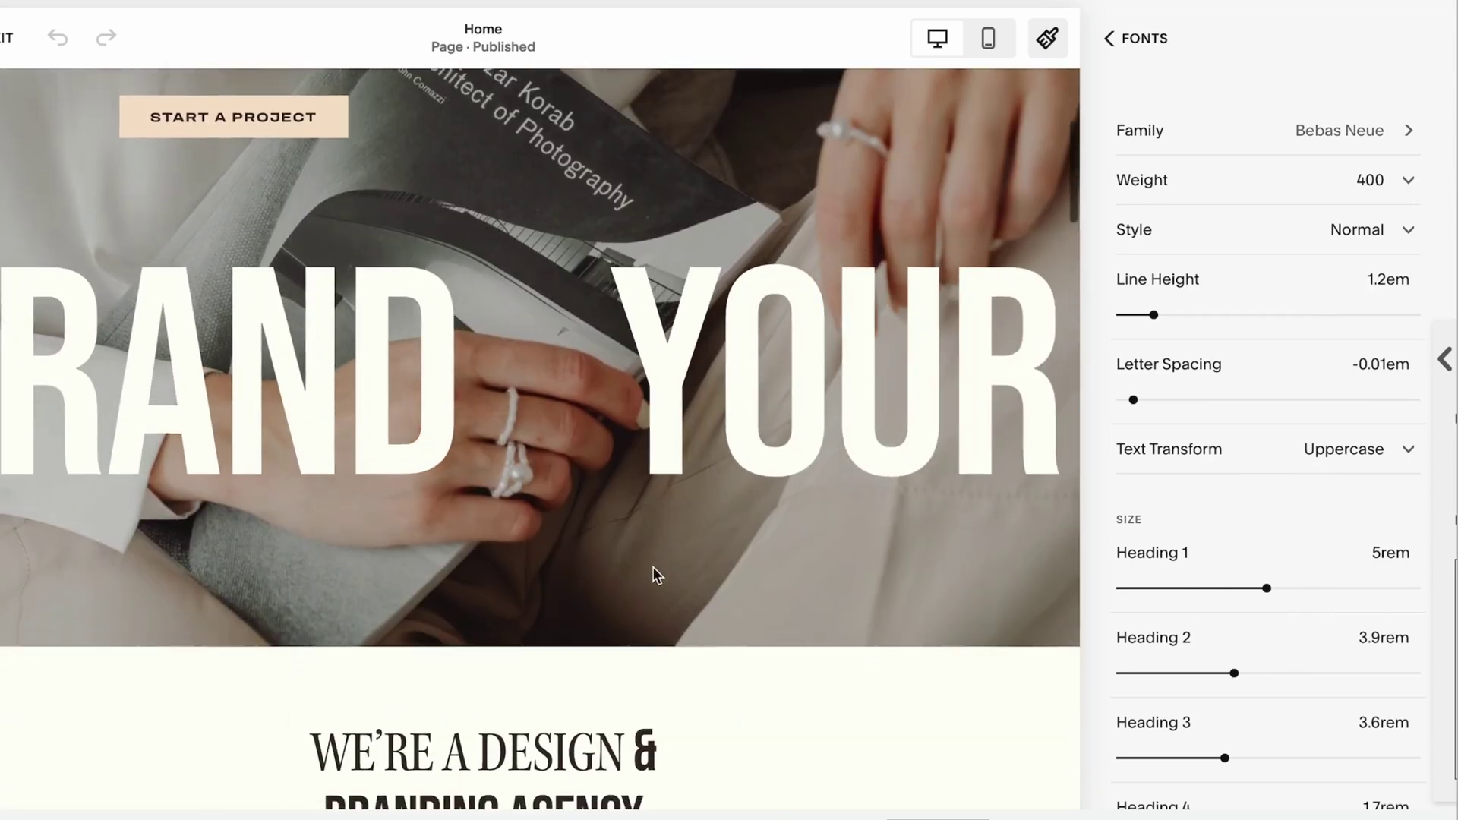
{"action": "scroll", "coordinate": [987, 577], "scroll_direction": "down", "scroll_amount": 2}
{"action": "scroll", "coordinate": [1255, 494], "scroll_direction": "down", "scroll_amount": 1}
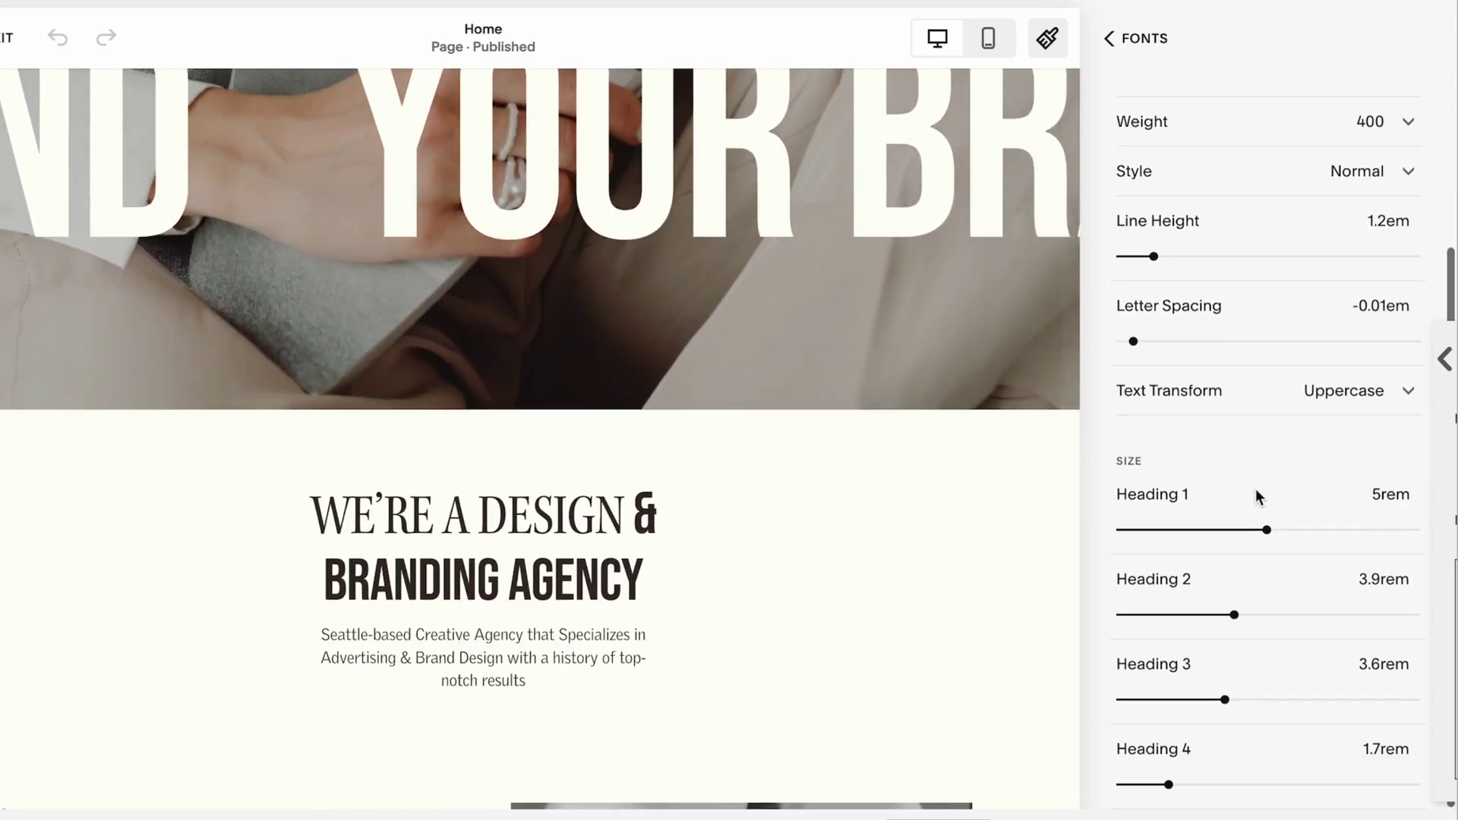
{"action": "left_click", "coordinate": [1108, 41]}
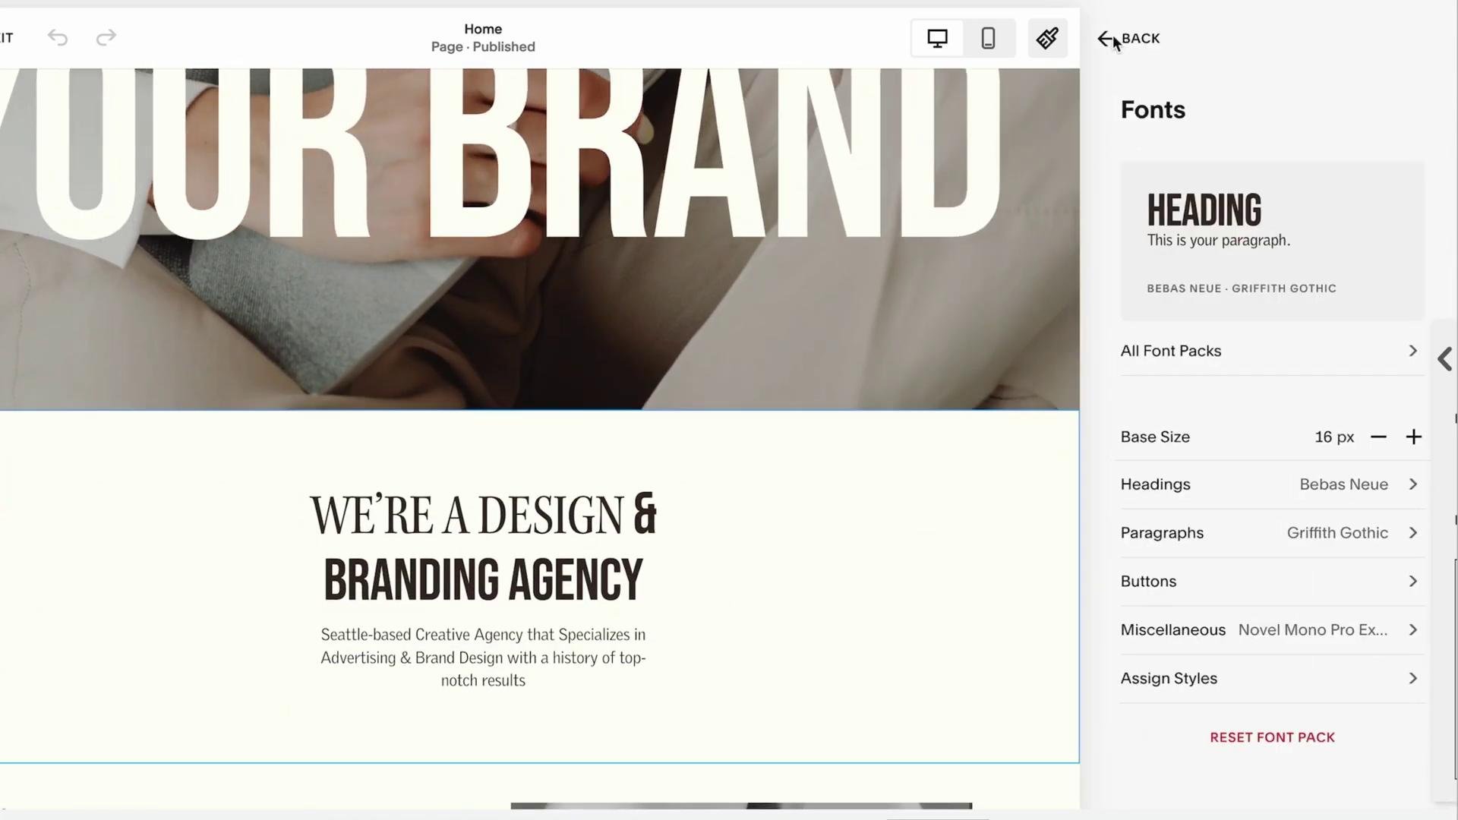
{"action": "left_click", "coordinate": [1110, 38]}
- Change the palette's peach accent swatch to blue, starting from hex #CBD6F7
{"action": "left_click", "coordinate": [1209, 319]}
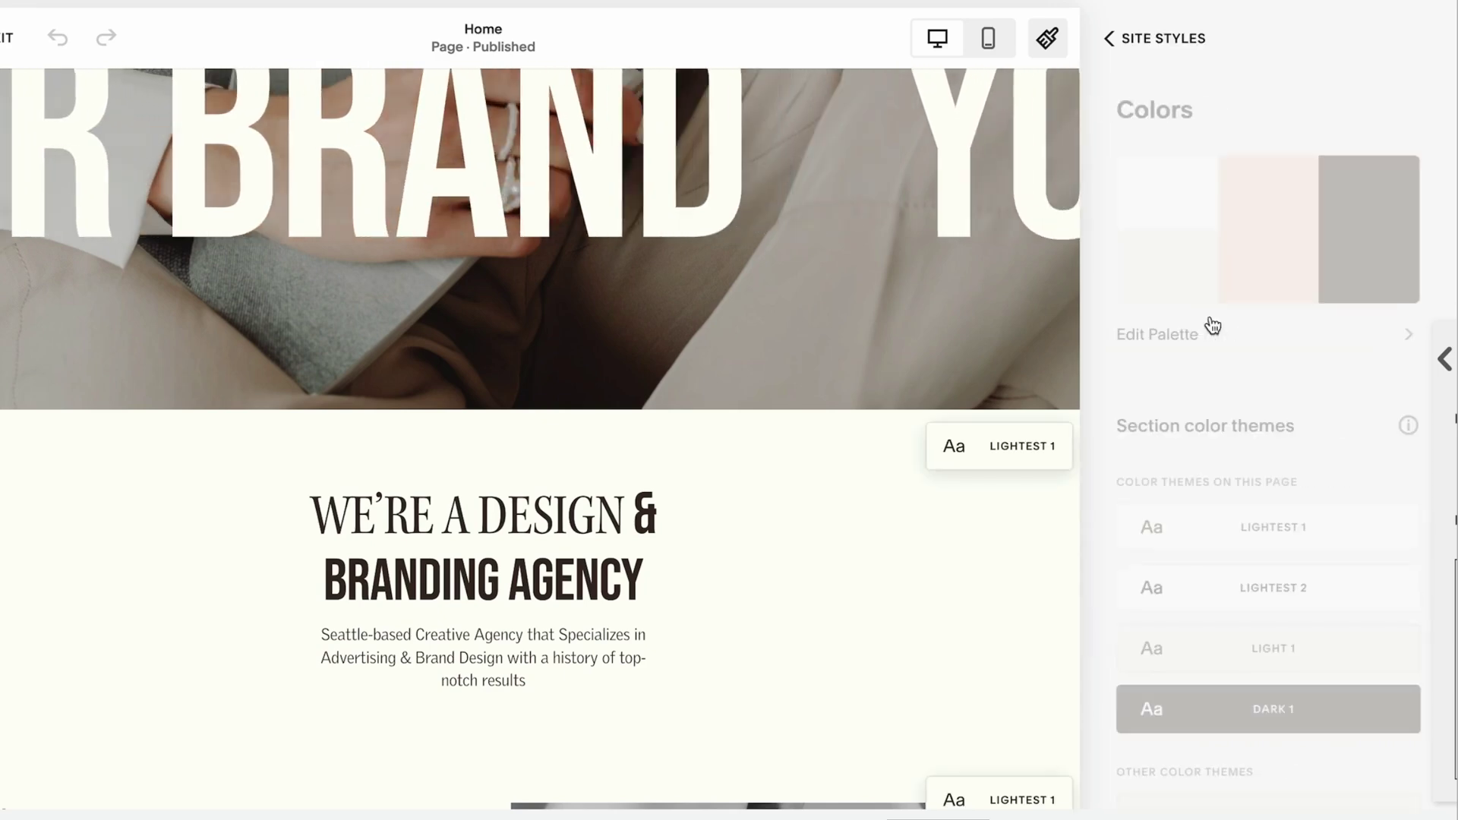
{"action": "left_click", "coordinate": [1166, 335]}
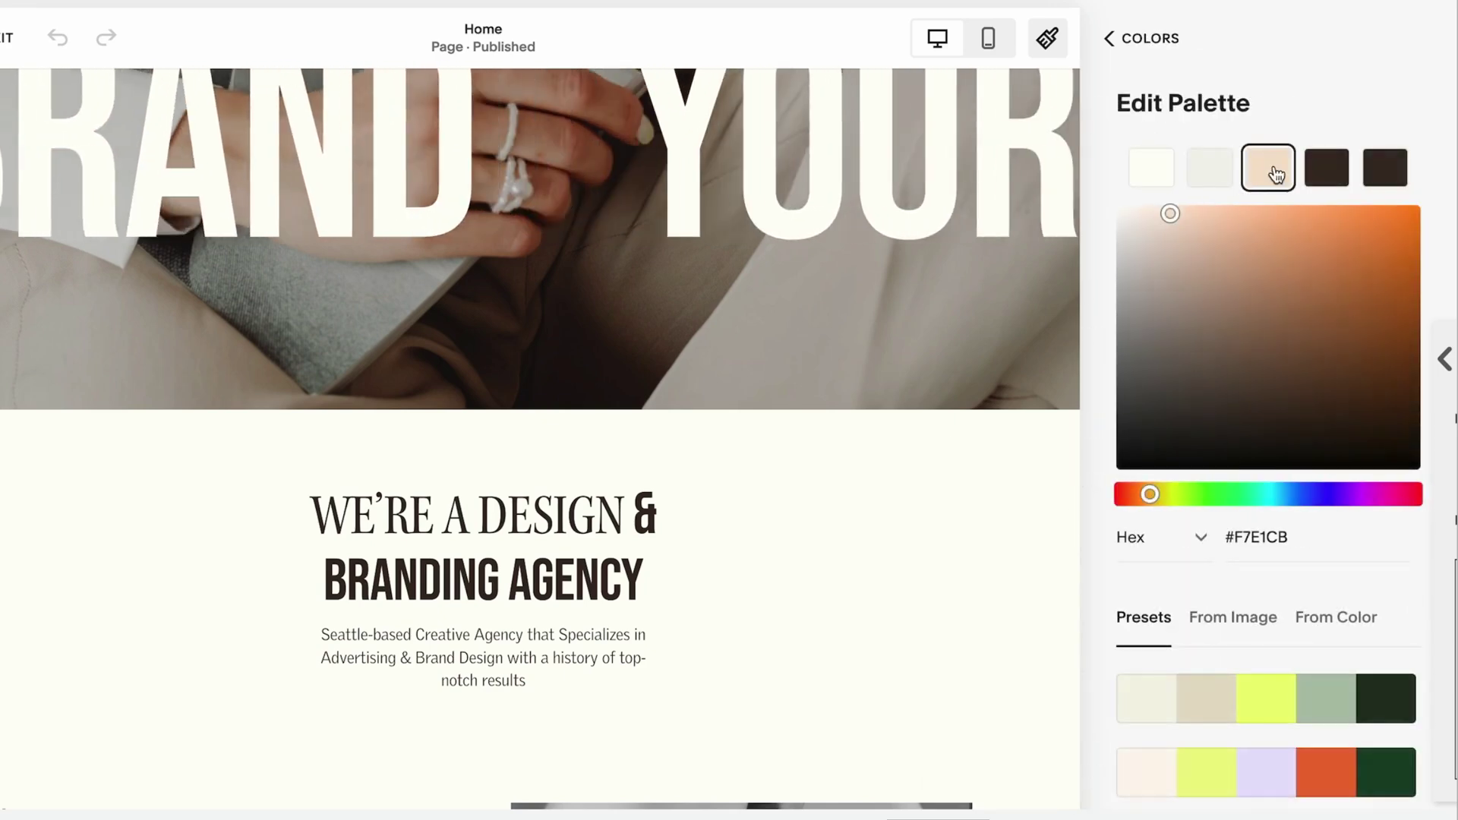
{"action": "left_click", "coordinate": [1269, 542]}
{"action": "type", "text": "#CBD6F7"}
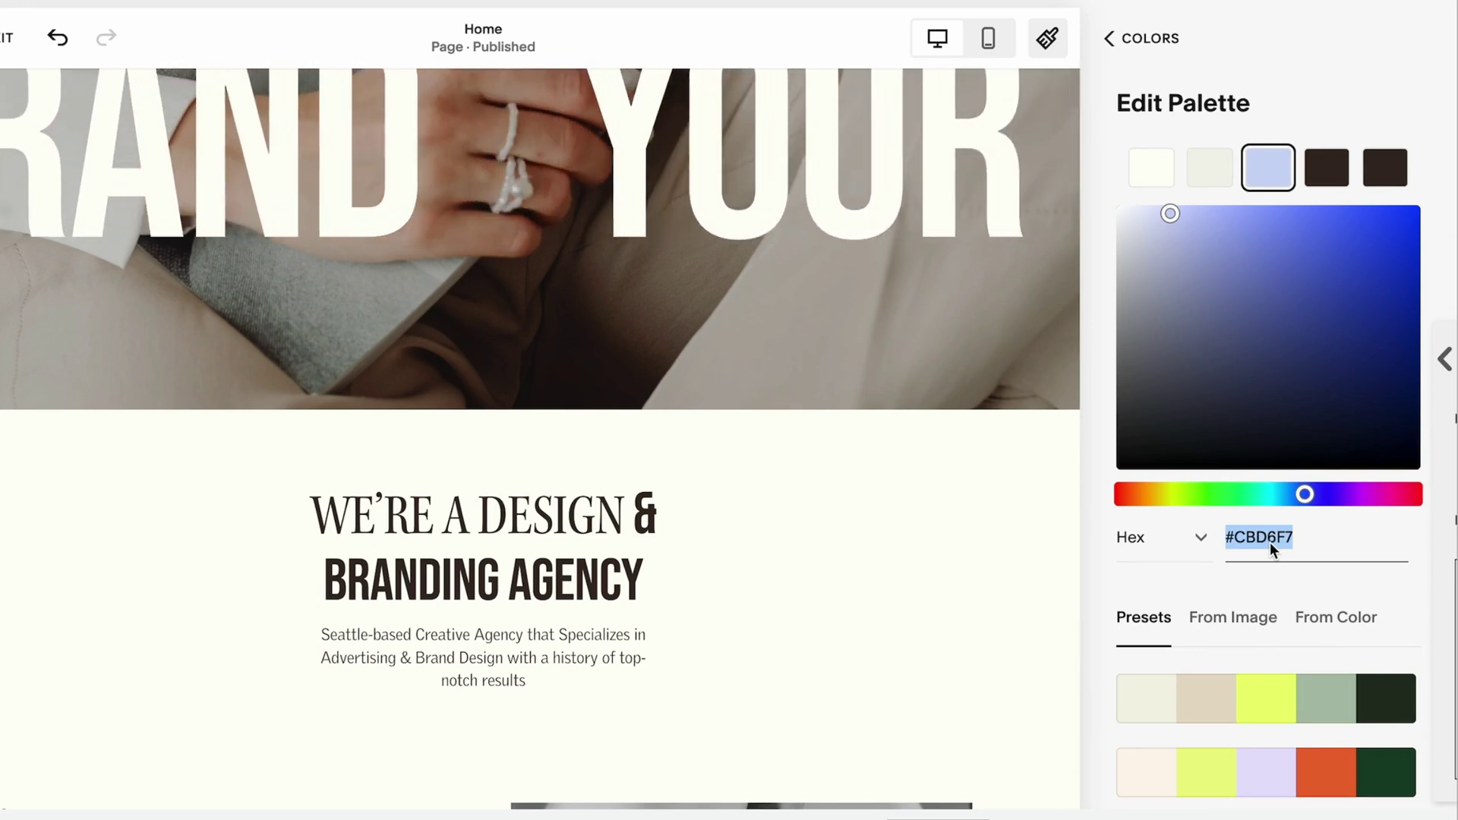
{"action": "mouse_move", "coordinate": [1298, 310]}
{"action": "left_mouse_down"}
{"action": "mouse_move", "coordinate": [1246, 280]}
{"action": "mouse_move", "coordinate": [1240, 250]}
{"action": "mouse_move", "coordinate": [1283, 302]}
{"action": "left_mouse_up"}
{"action": "left_click_drag", "start_coordinate": [1281, 504], "coordinate": [1190, 500]}
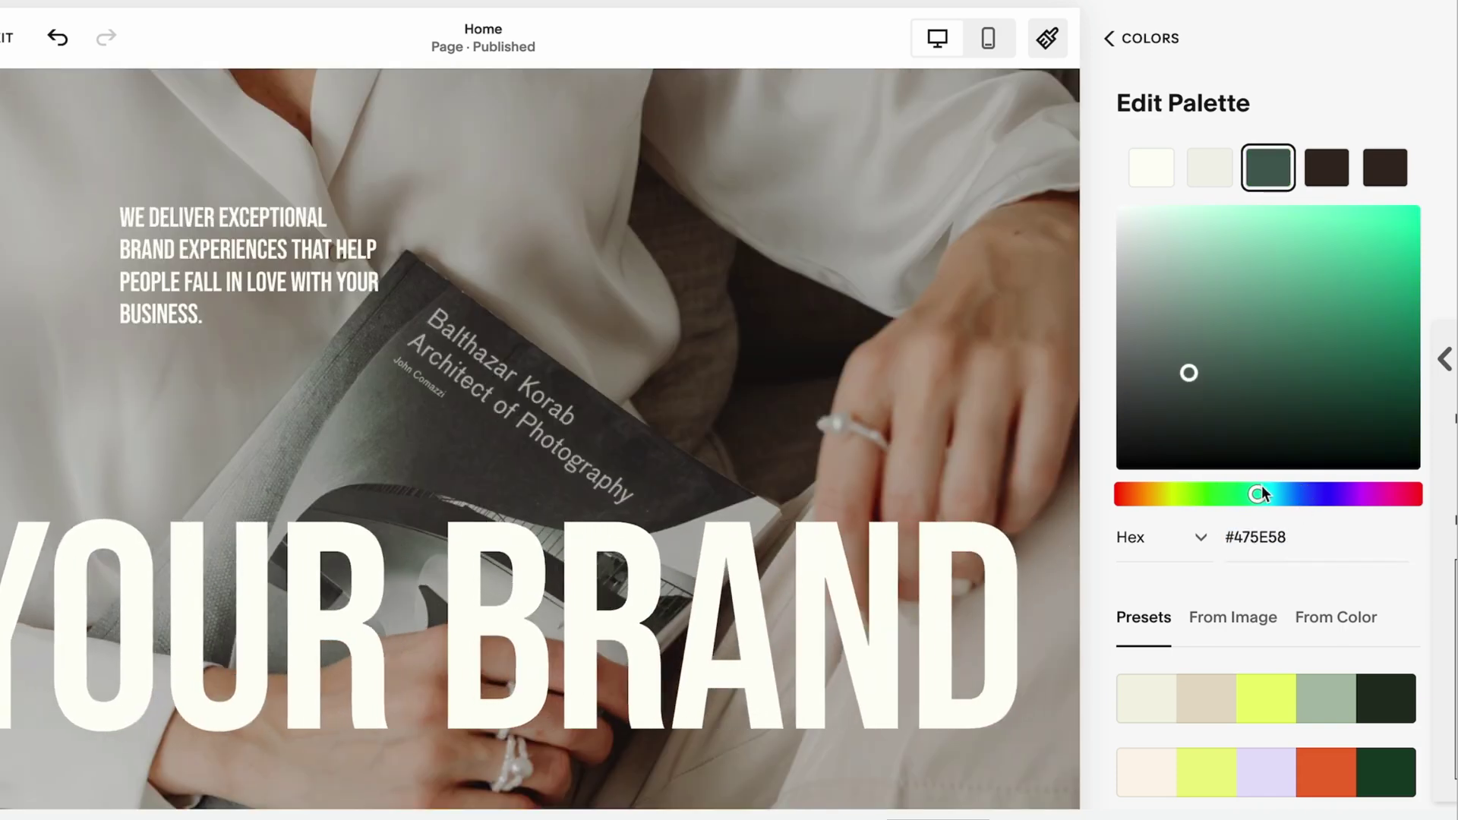
{"action": "left_click", "coordinate": [1353, 254]}
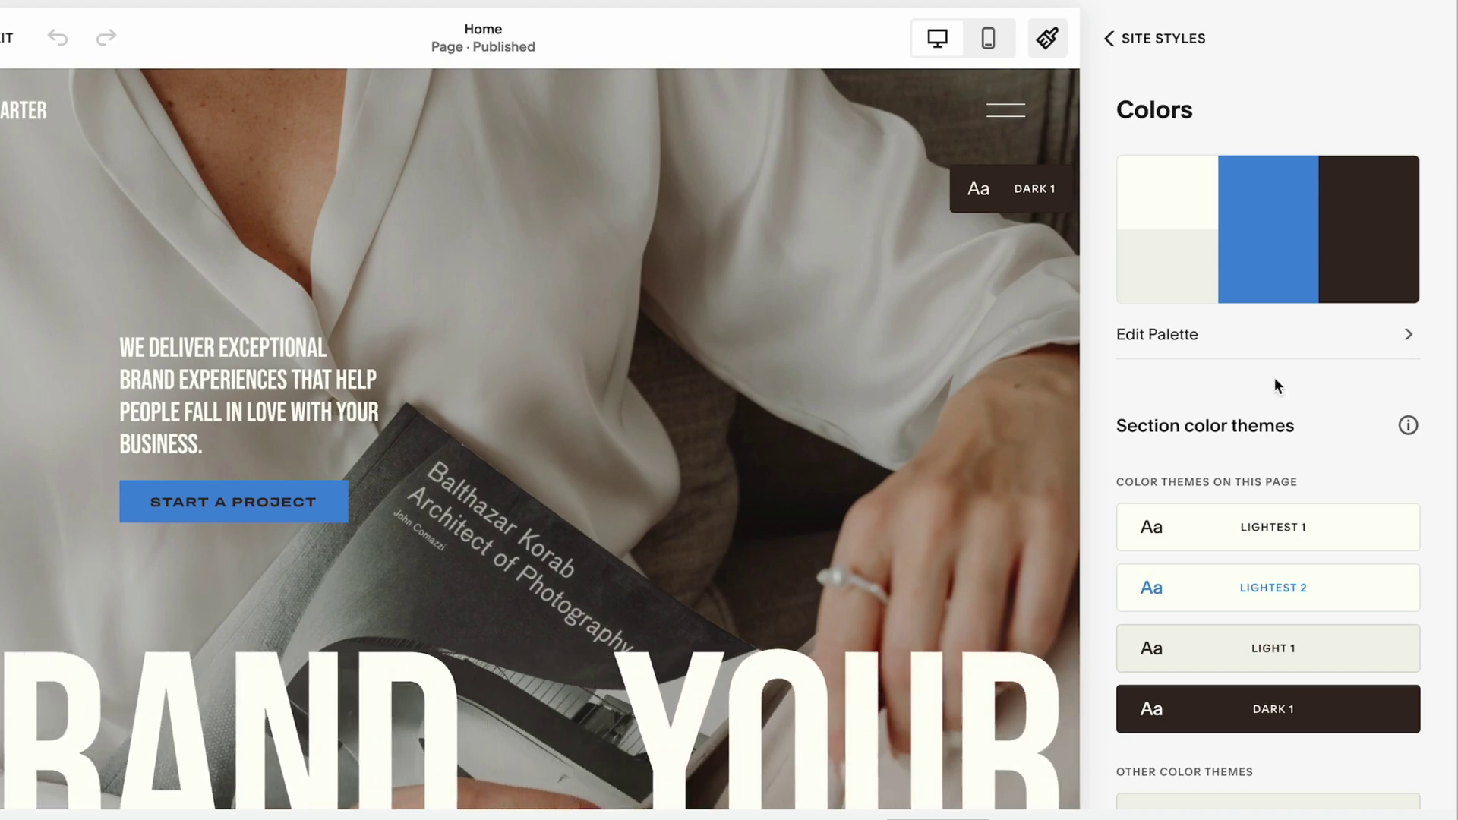
{"action": "scroll", "coordinate": [1106, 513], "scroll_direction": "down", "scroll_amount": 1}
- Scroll through the section colour themes to review them and find Dark 1
{"action": "scroll", "coordinate": [1301, 363], "scroll_direction": "down", "scroll_amount": 3}
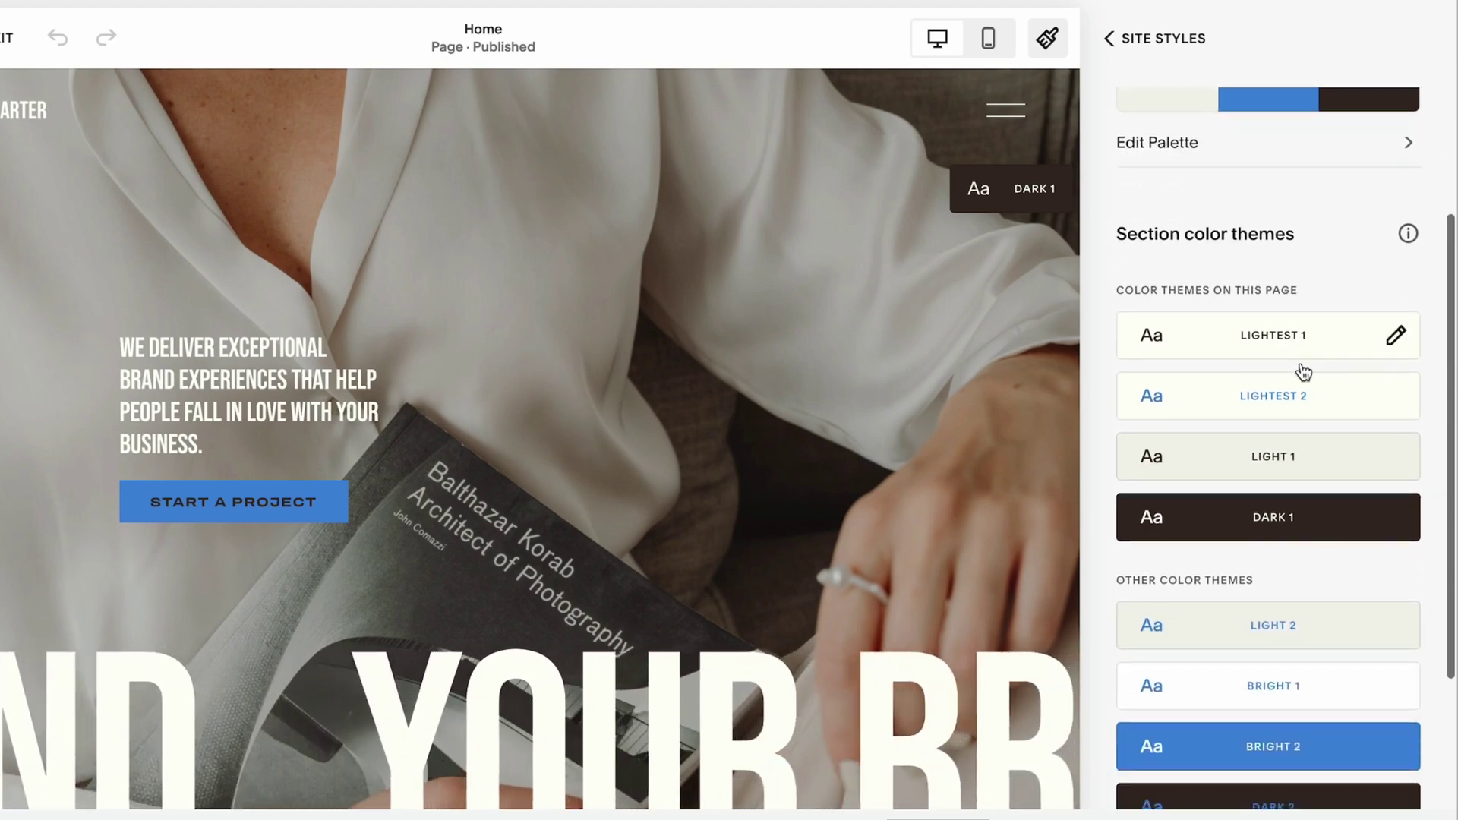
{"action": "scroll", "coordinate": [1303, 372], "scroll_direction": "down", "scroll_amount": 2}
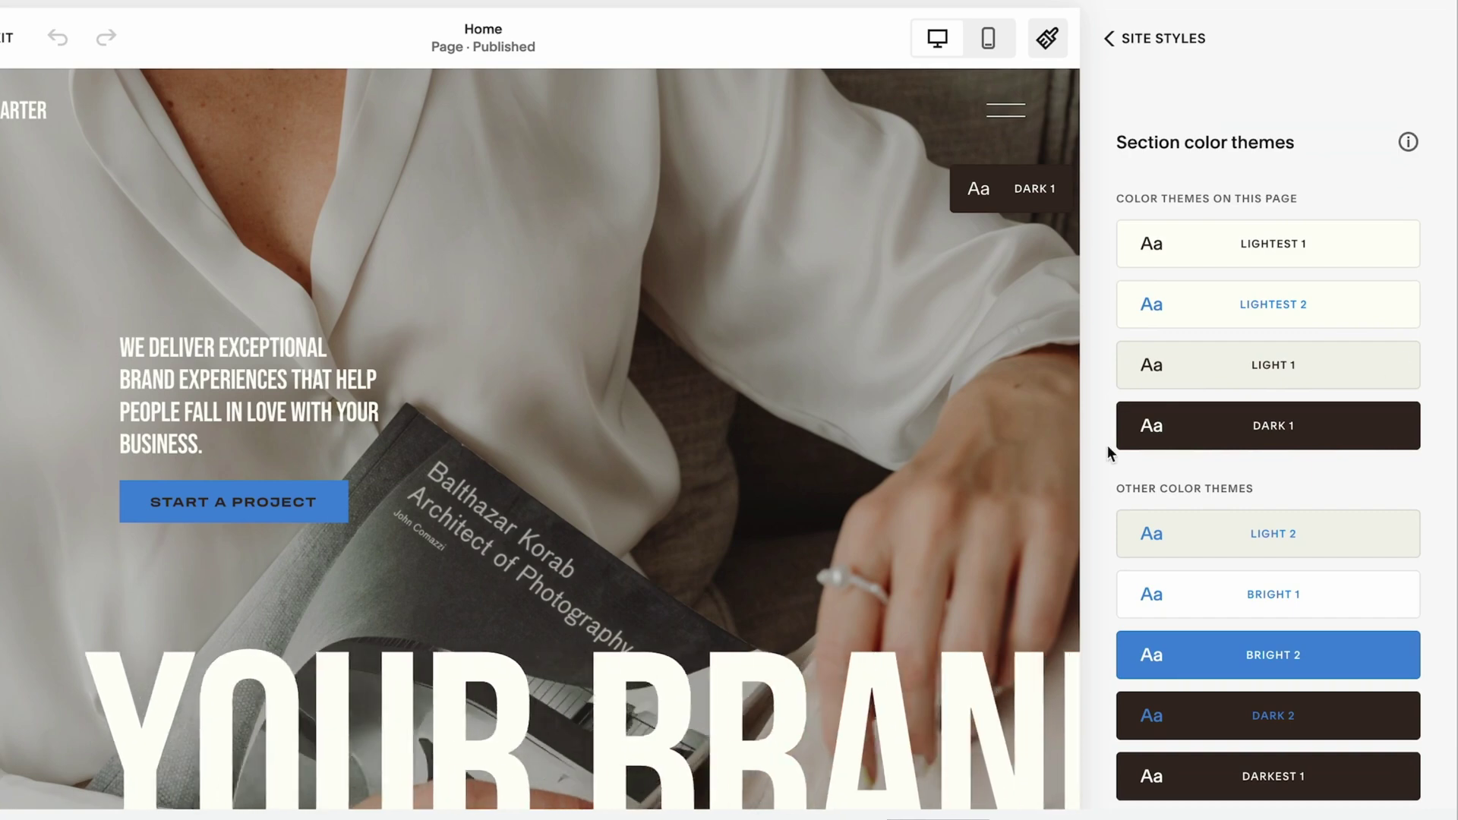
{"action": "scroll", "coordinate": [1107, 445], "scroll_direction": "down", "scroll_amount": 2}
{"action": "scroll", "coordinate": [1244, 357], "scroll_direction": "up", "scroll_amount": 2}
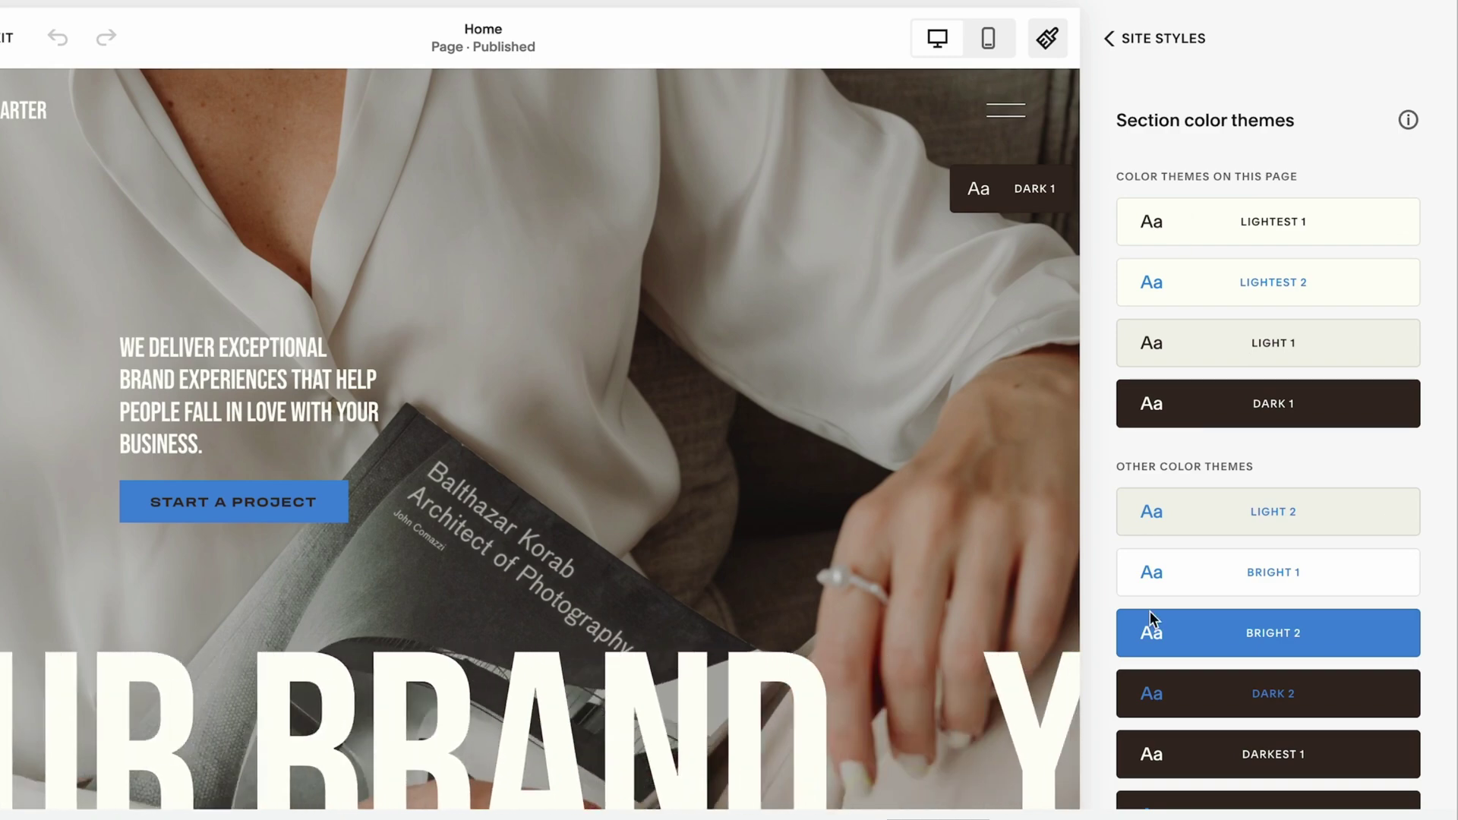
{"action": "scroll", "coordinate": [1170, 577], "scroll_direction": "down", "scroll_amount": 2}
{"action": "scroll", "coordinate": [586, 557], "scroll_direction": "down", "scroll_amount": 5}
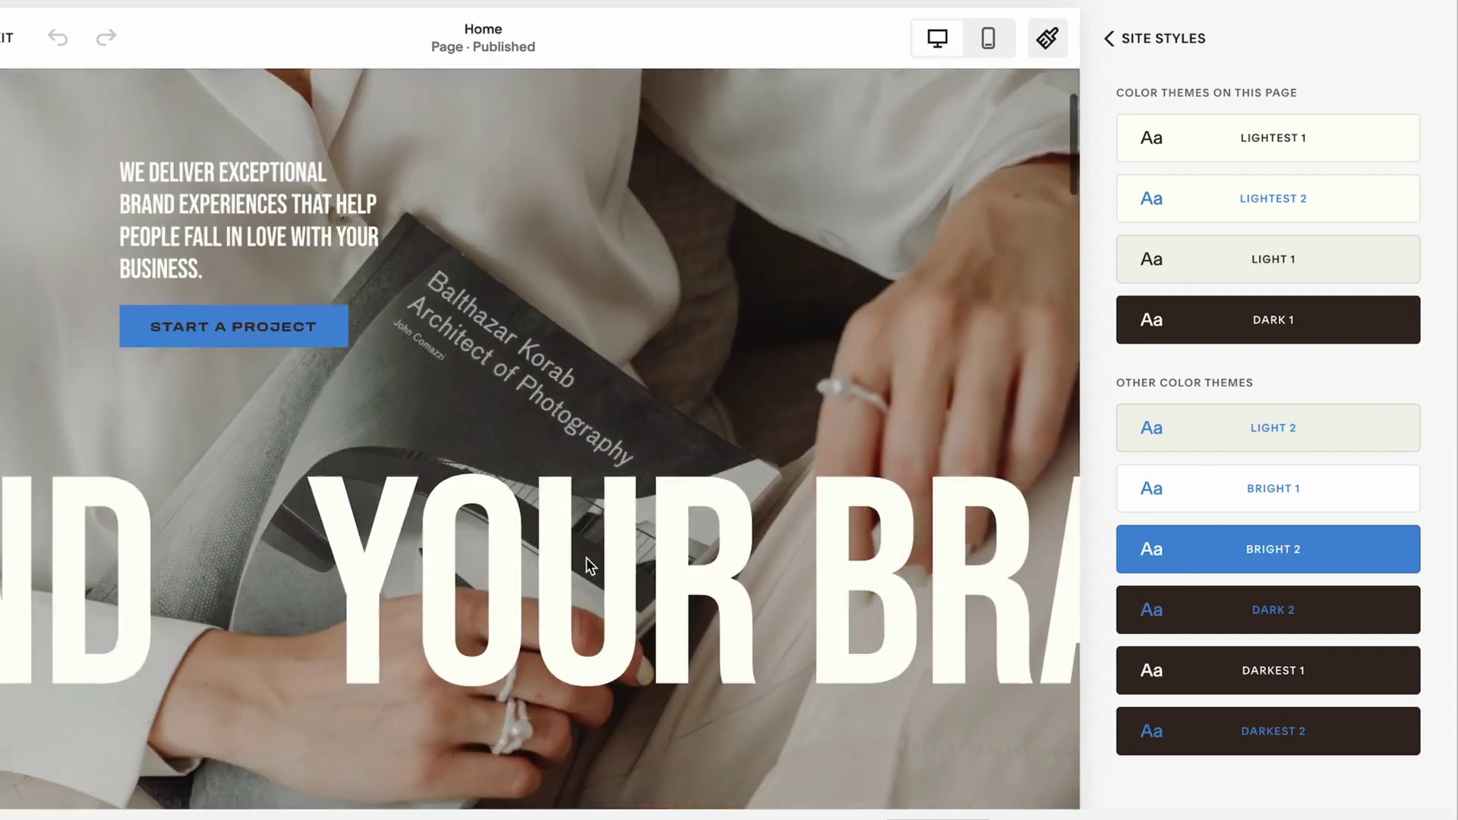
{"action": "scroll", "coordinate": [450, 334], "scroll_direction": "up", "scroll_amount": 5}
{"action": "scroll", "coordinate": [1354, 176], "scroll_direction": "up", "scroll_amount": 4}
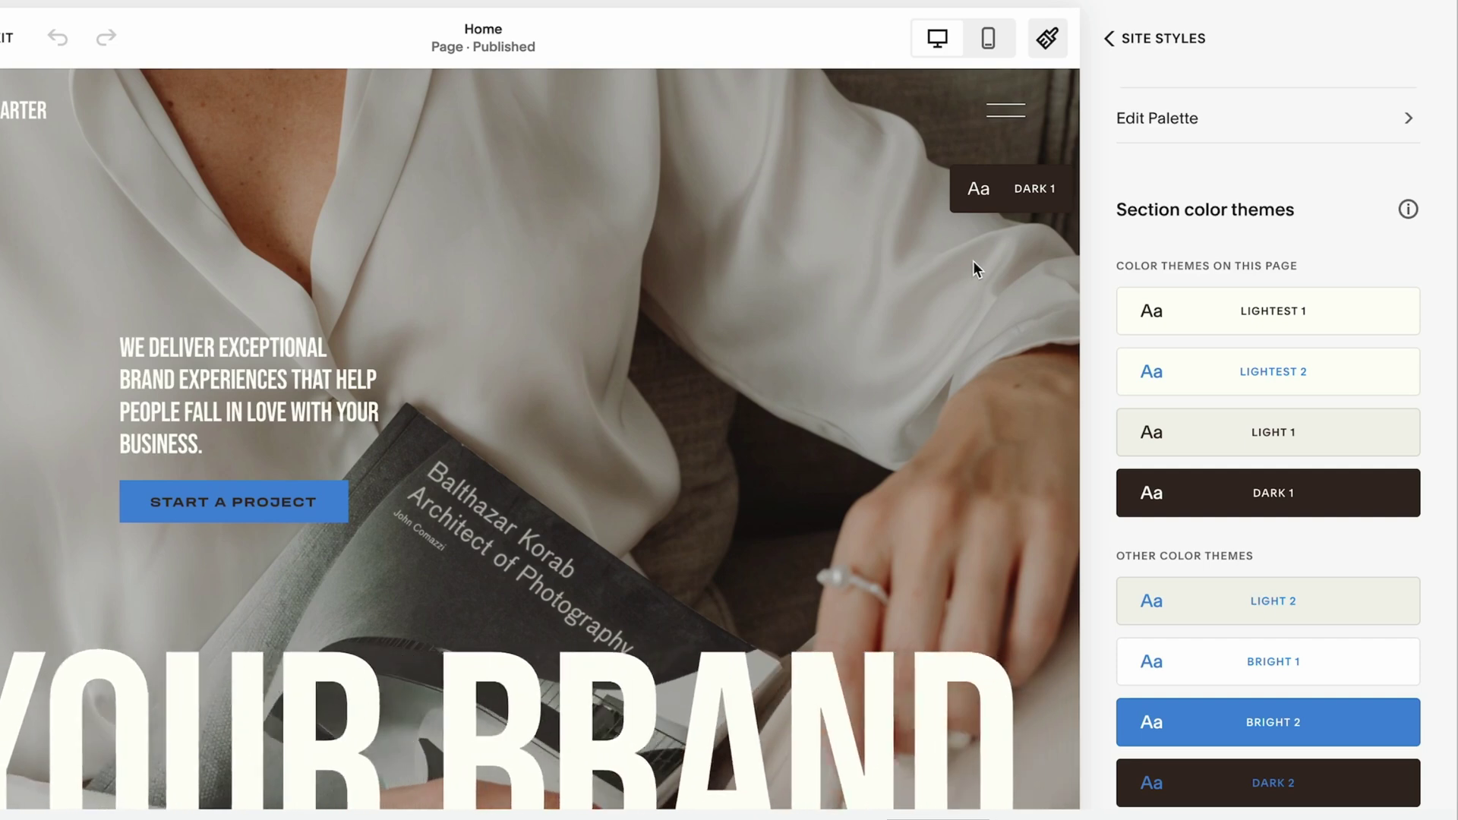
{"action": "scroll", "coordinate": [1199, 257], "scroll_direction": "up", "scroll_amount": 3}
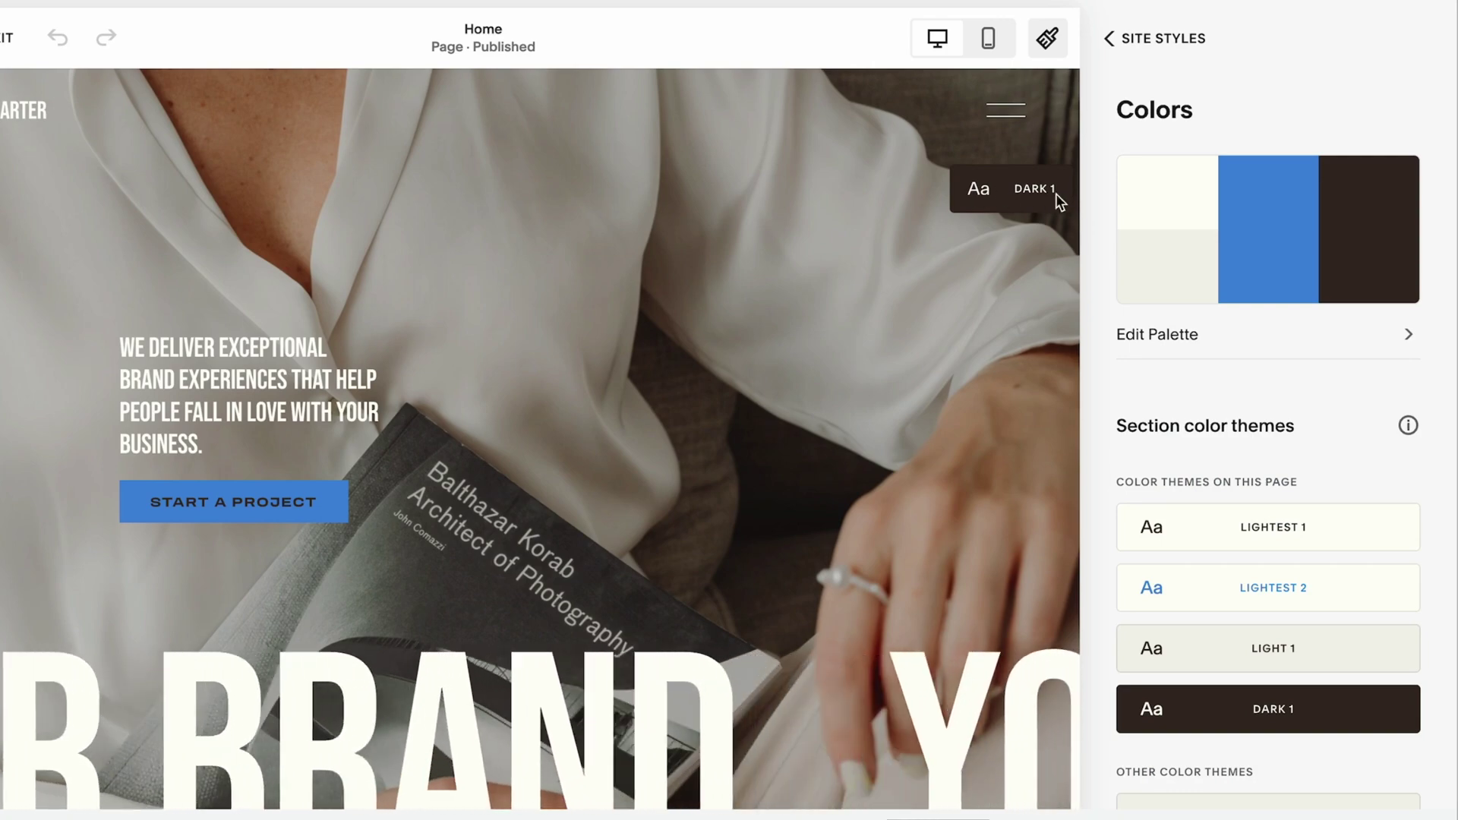
{"action": "scroll", "coordinate": [1227, 490], "scroll_direction": "down", "scroll_amount": 1}
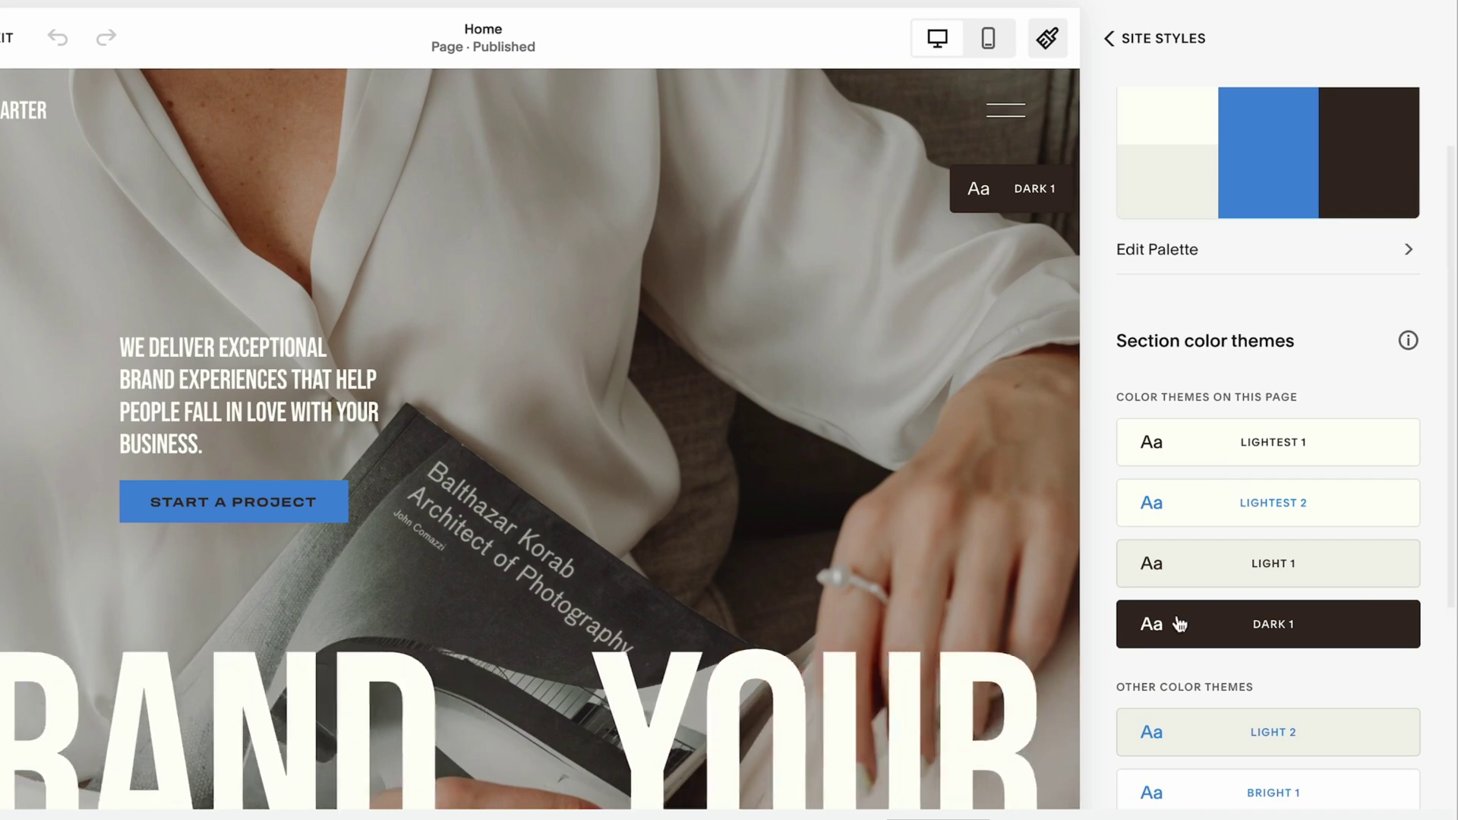
{"action": "scroll", "coordinate": [1202, 730], "scroll_direction": "down", "scroll_amount": 2}
- Open the Dark 1 colour theme and scroll down to its button colours
{"action": "left_click", "coordinate": [1278, 473]}
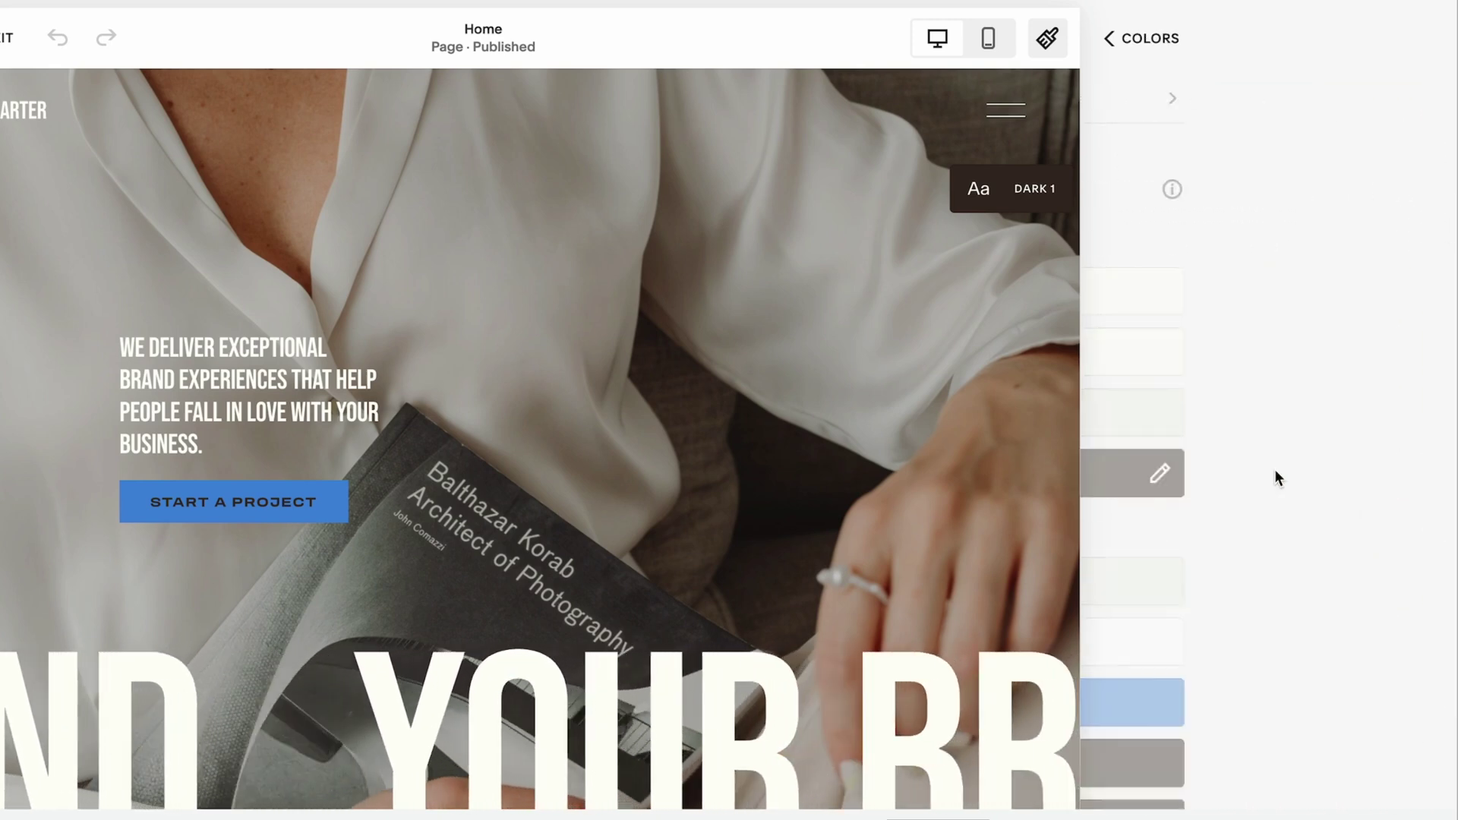
{"action": "scroll", "coordinate": [1126, 170], "scroll_direction": "down", "scroll_amount": 4}
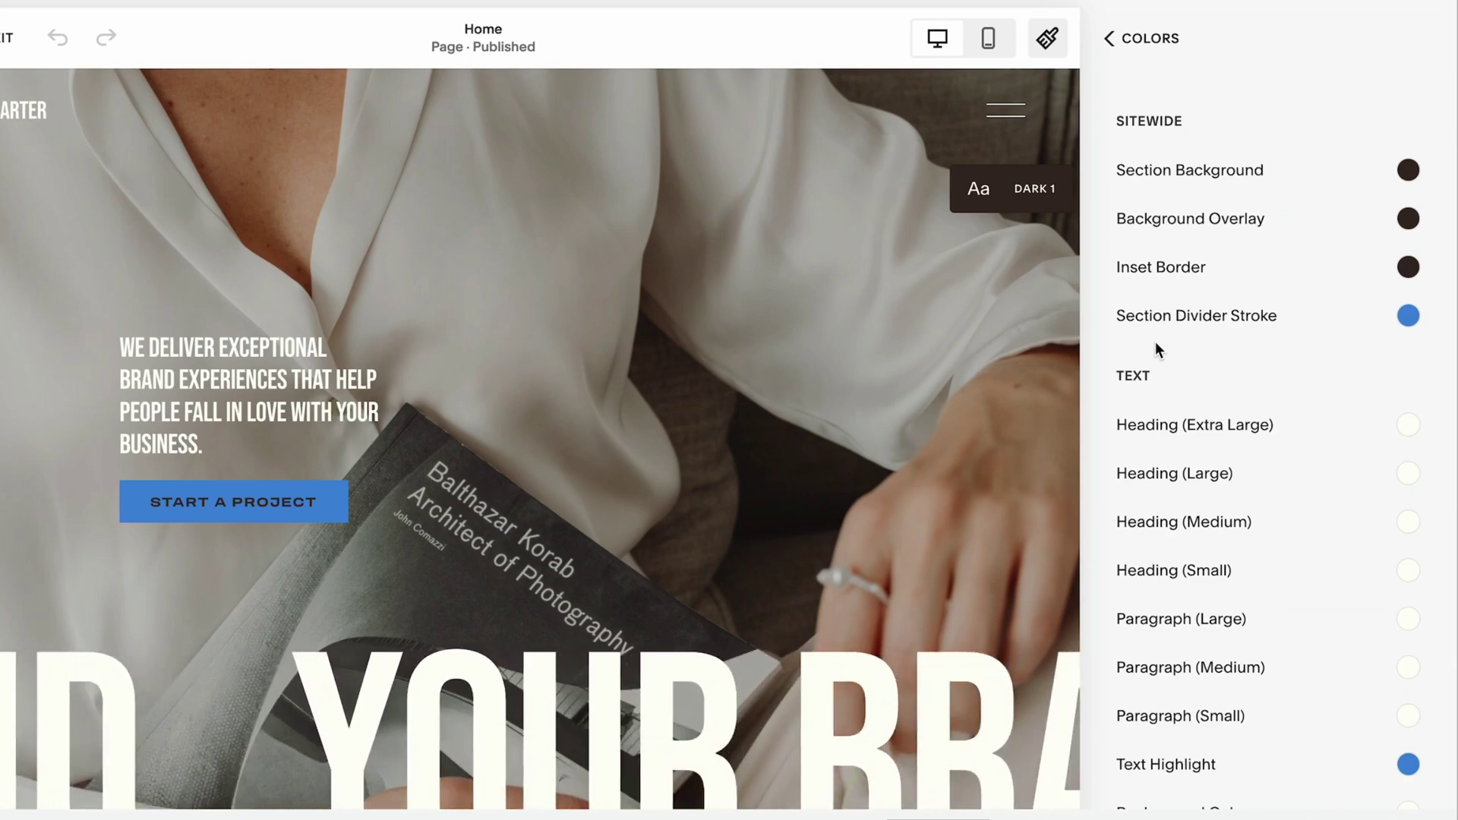
{"action": "scroll", "coordinate": [1155, 350], "scroll_direction": "down", "scroll_amount": 2}
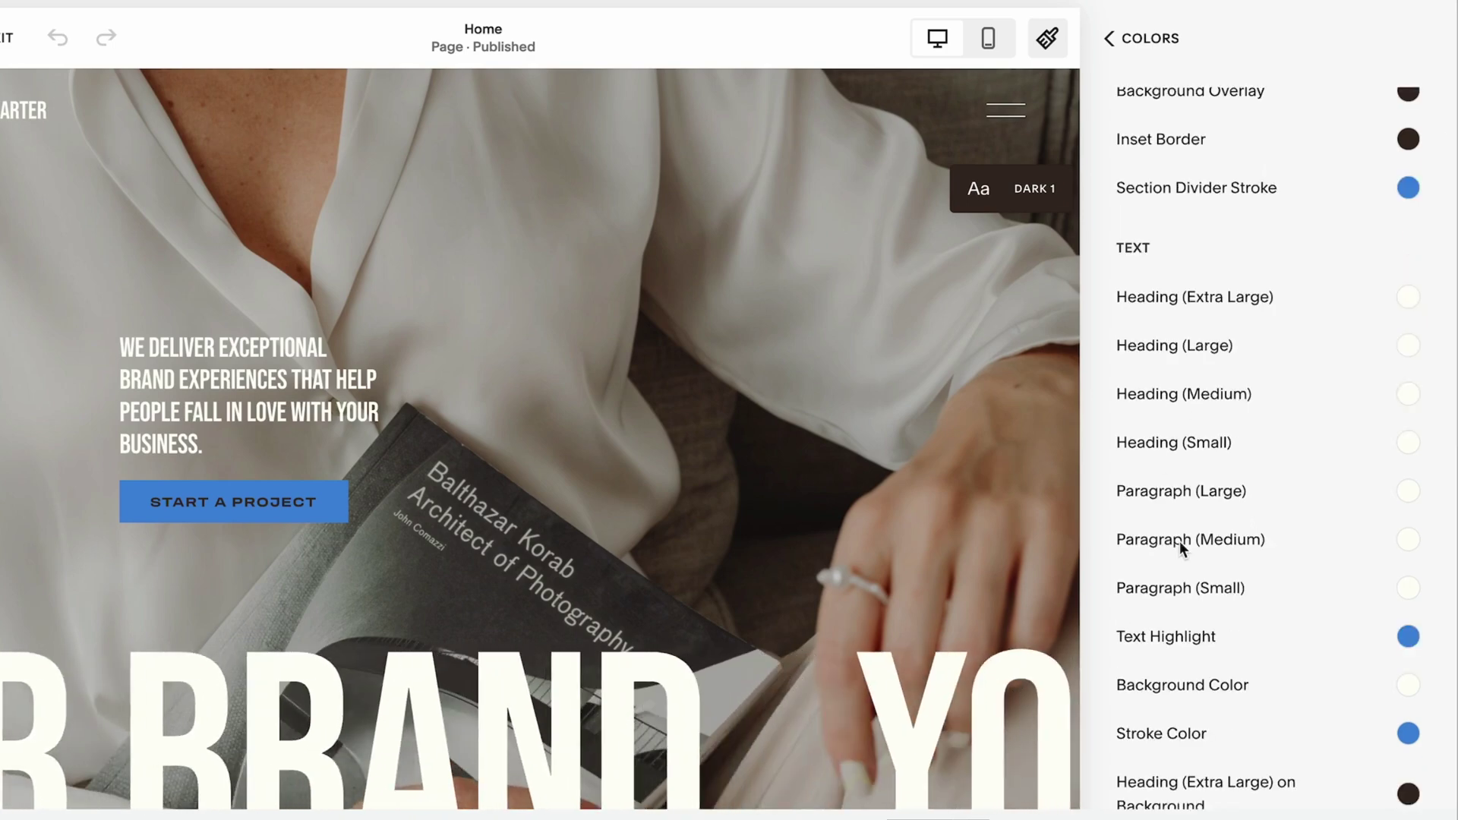
{"action": "scroll", "coordinate": [1178, 540], "scroll_direction": "down", "scroll_amount": 10}
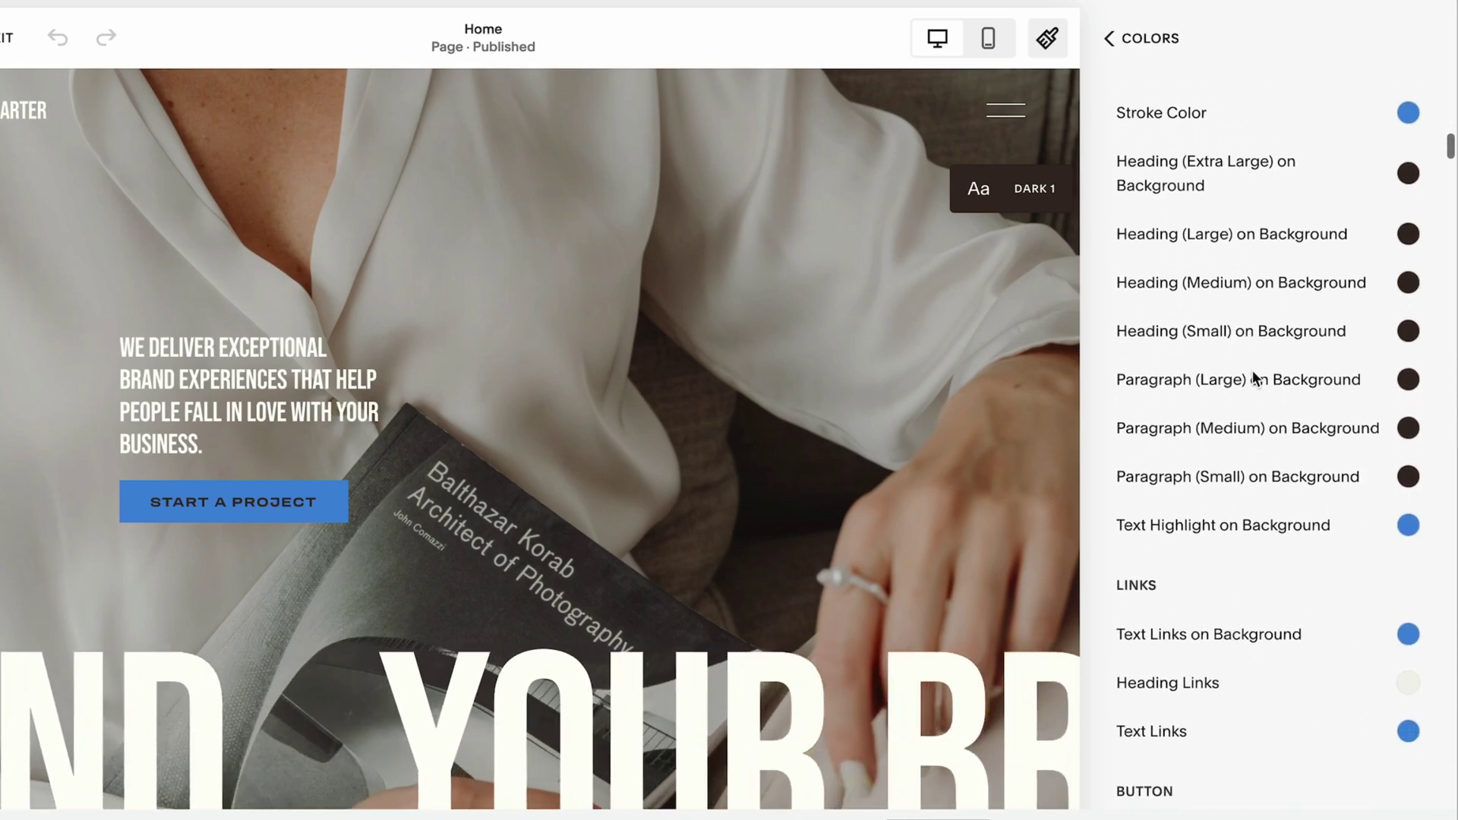
{"action": "scroll", "coordinate": [1252, 372], "scroll_direction": "down", "scroll_amount": 5}
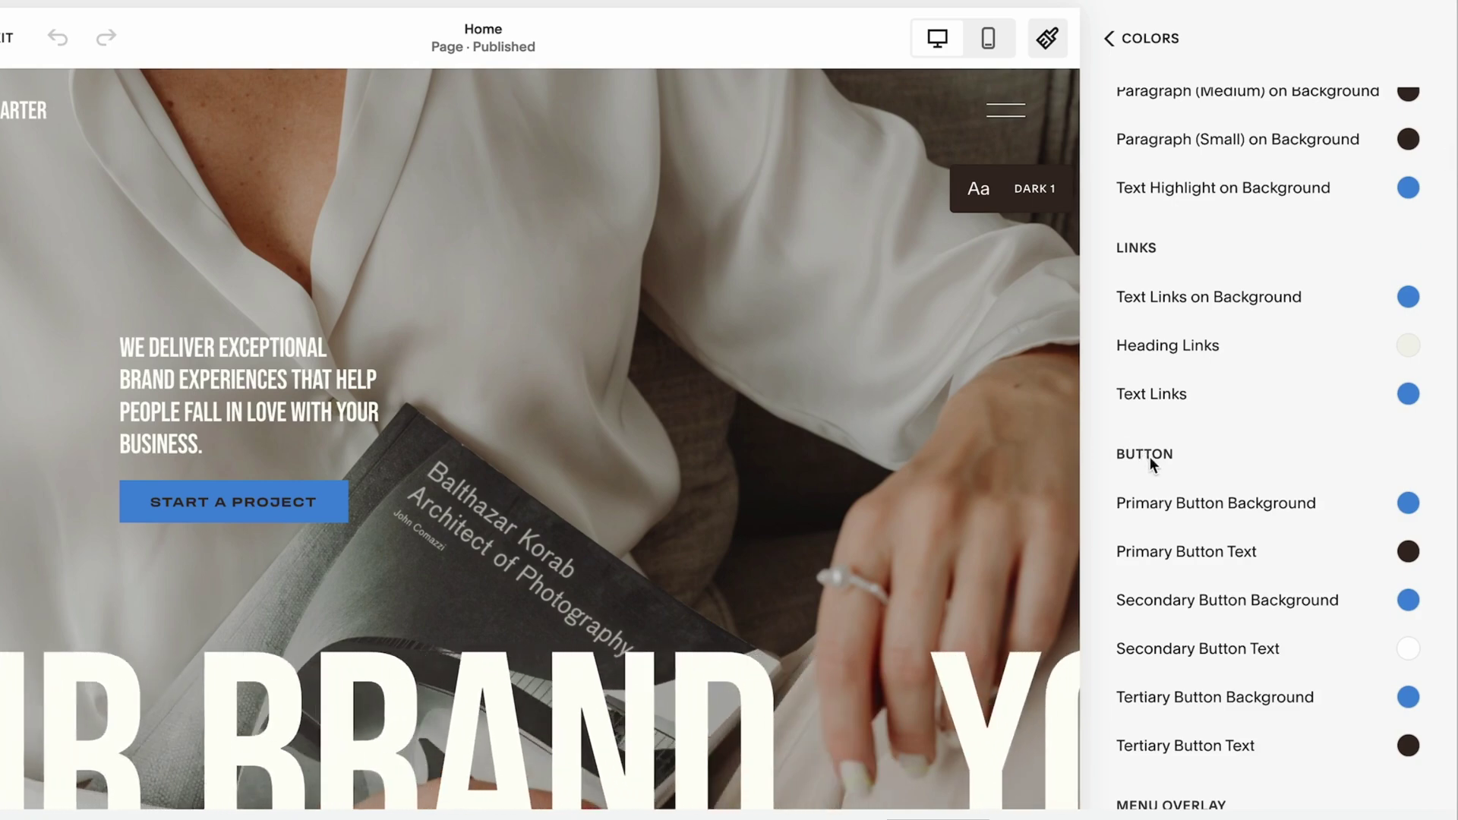
{"action": "scroll", "coordinate": [1127, 533], "scroll_direction": "down", "scroll_amount": 1}
{"action": "scroll", "coordinate": [1127, 533], "scroll_direction": "down", "scroll_amount": 2}
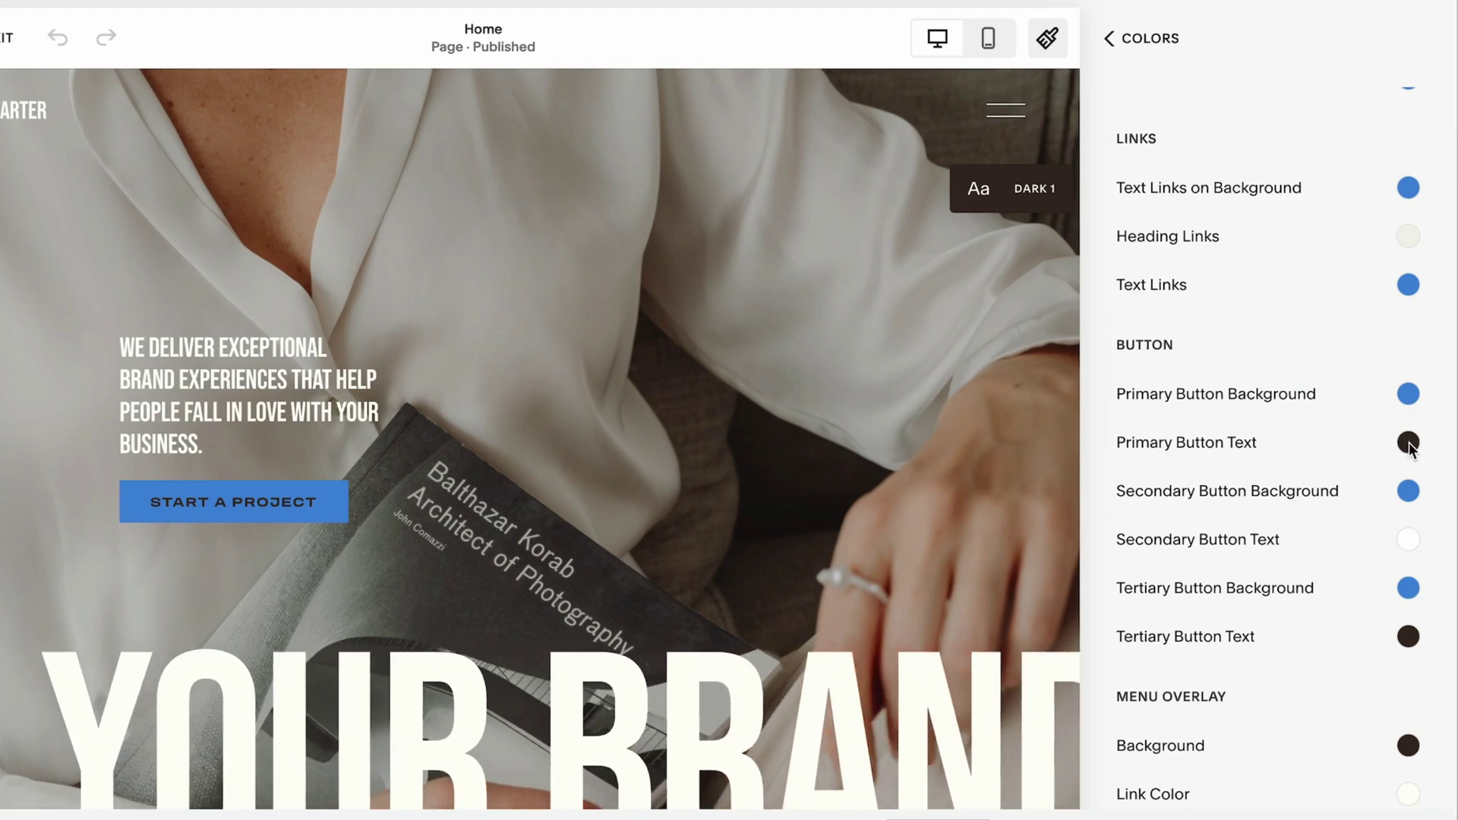
- Make Dark 1's primary button text the lightest palette colour and close the styles panel
{"action": "left_click", "coordinate": [1409, 442]}
{"action": "left_click", "coordinate": [1157, 402]}
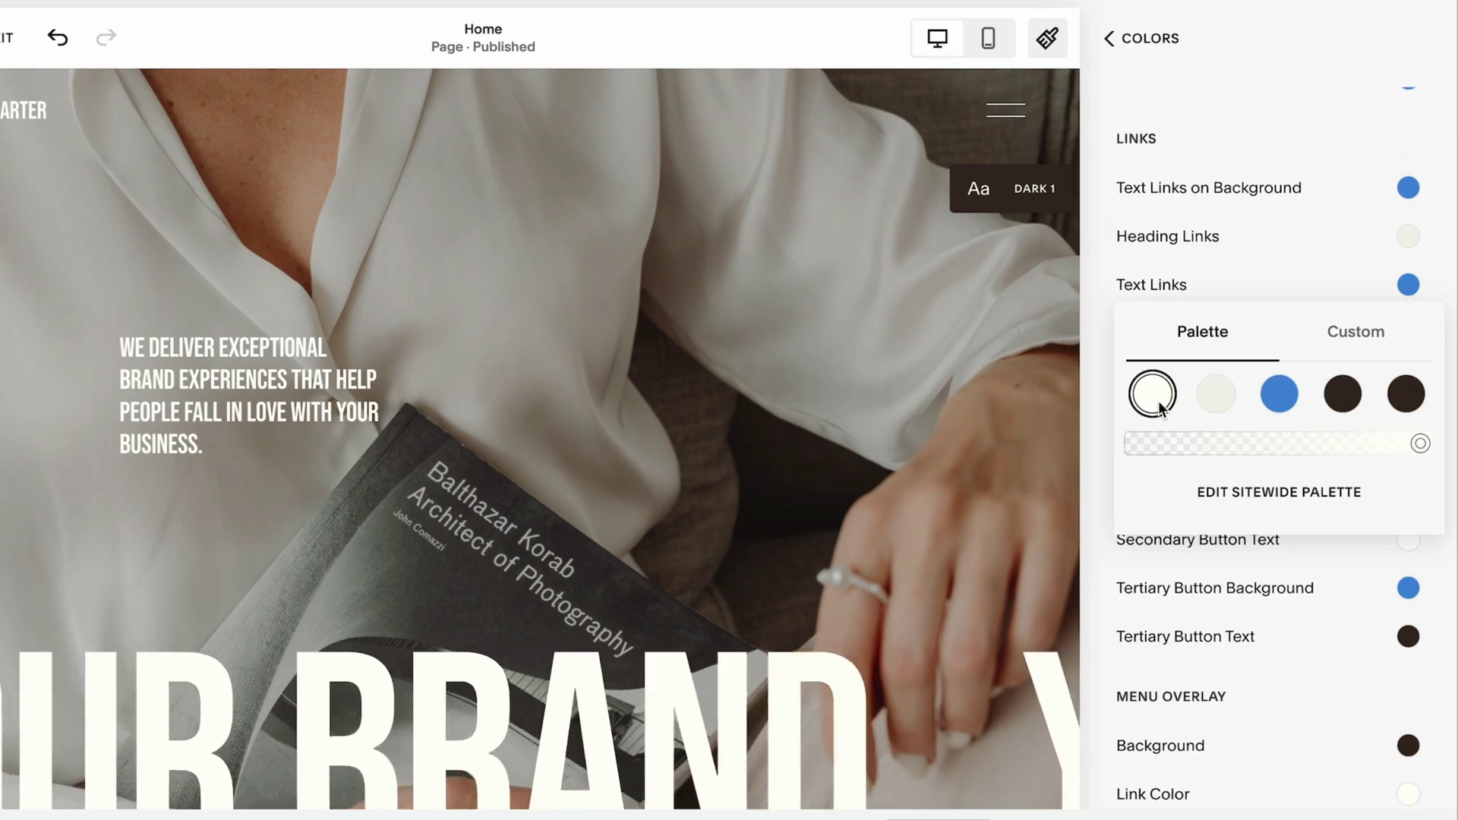
{"action": "left_click", "coordinate": [46, 197]}
{"action": "left_click", "coordinate": [3, 45]}
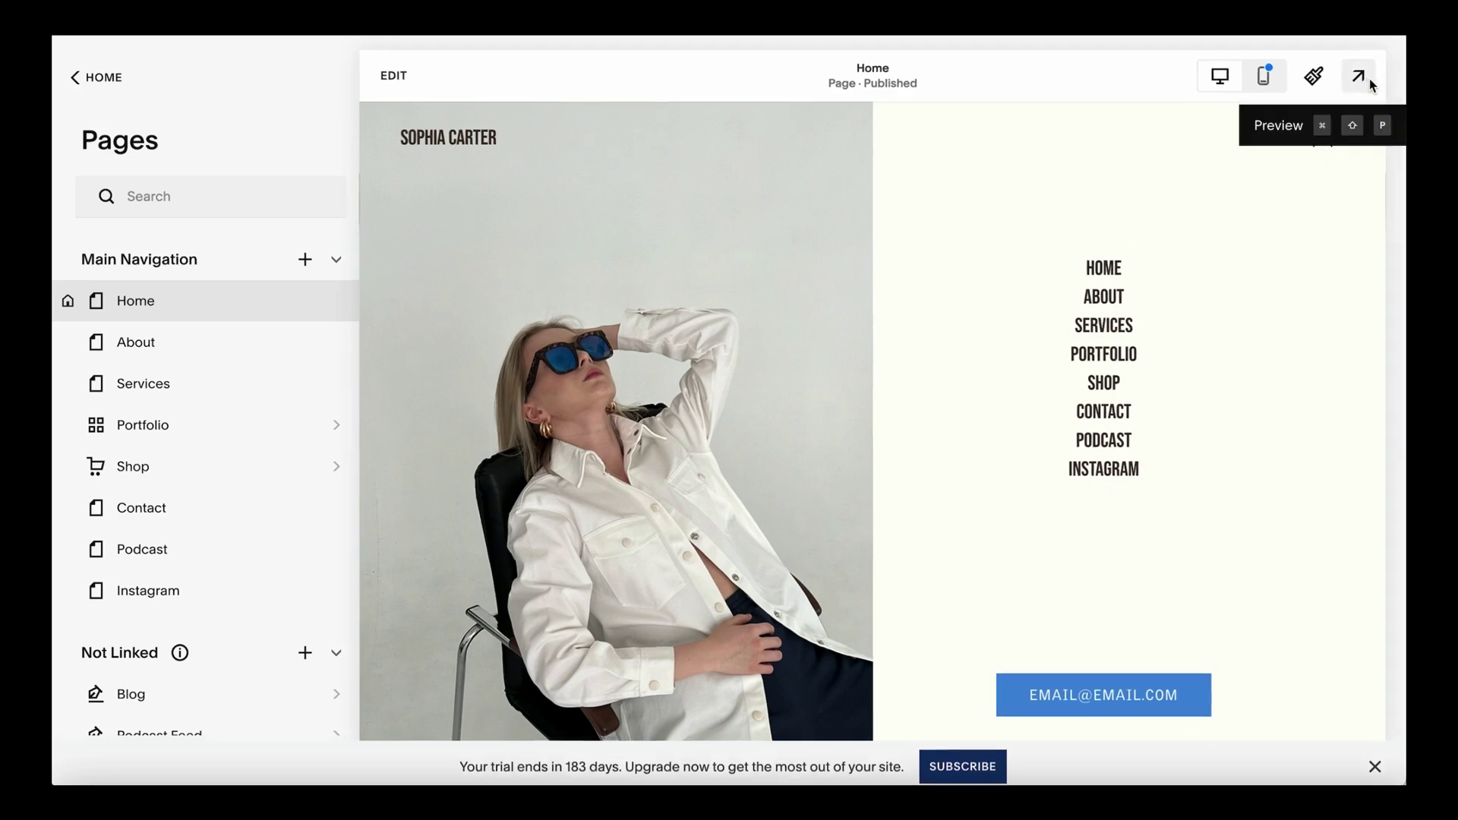
- Preview the site in full-window mode, then return to the editor
{"action": "left_click", "coordinate": [1369, 79]}
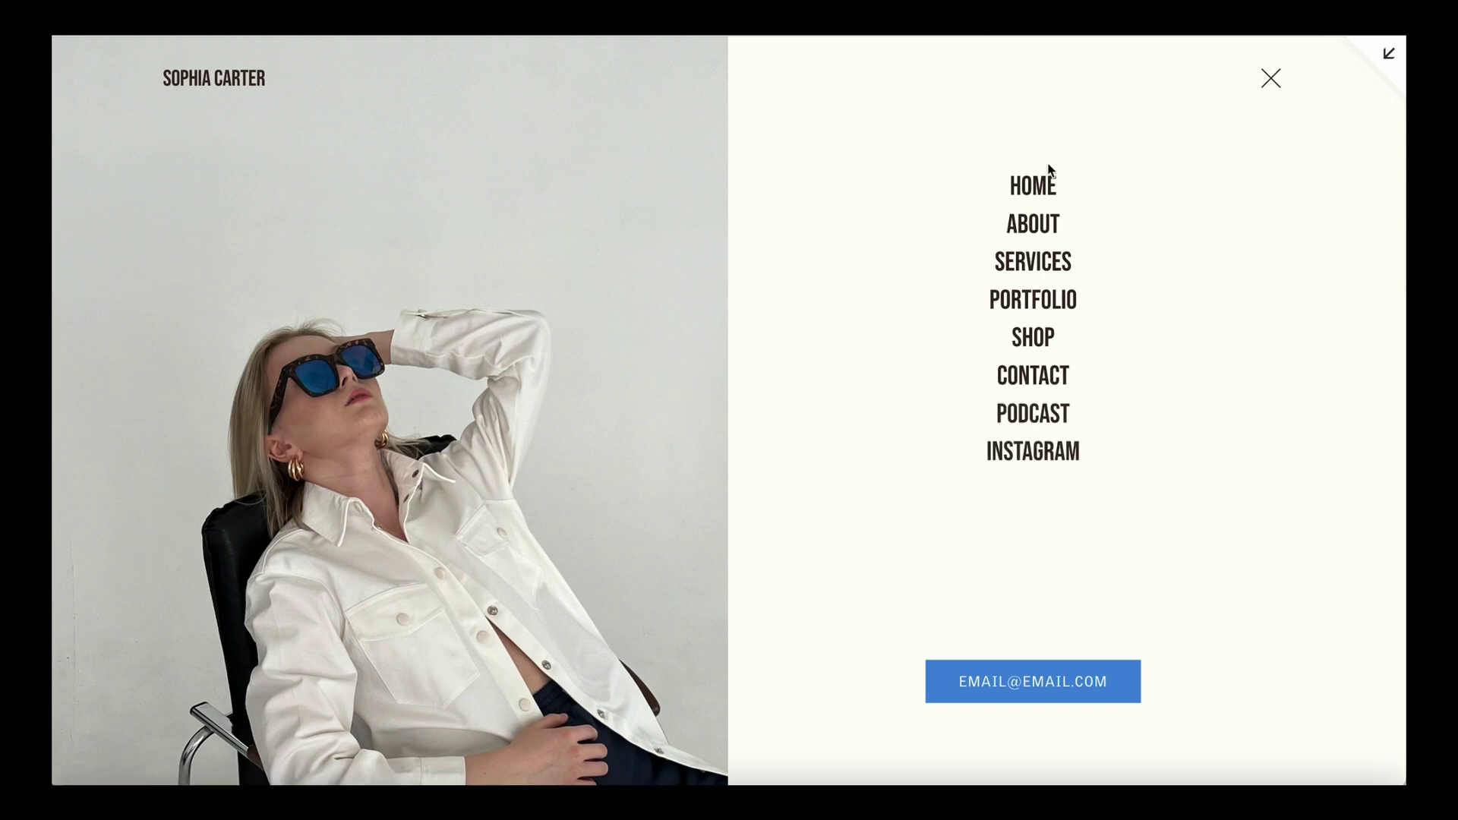
{"action": "left_click", "coordinate": [1388, 53]}
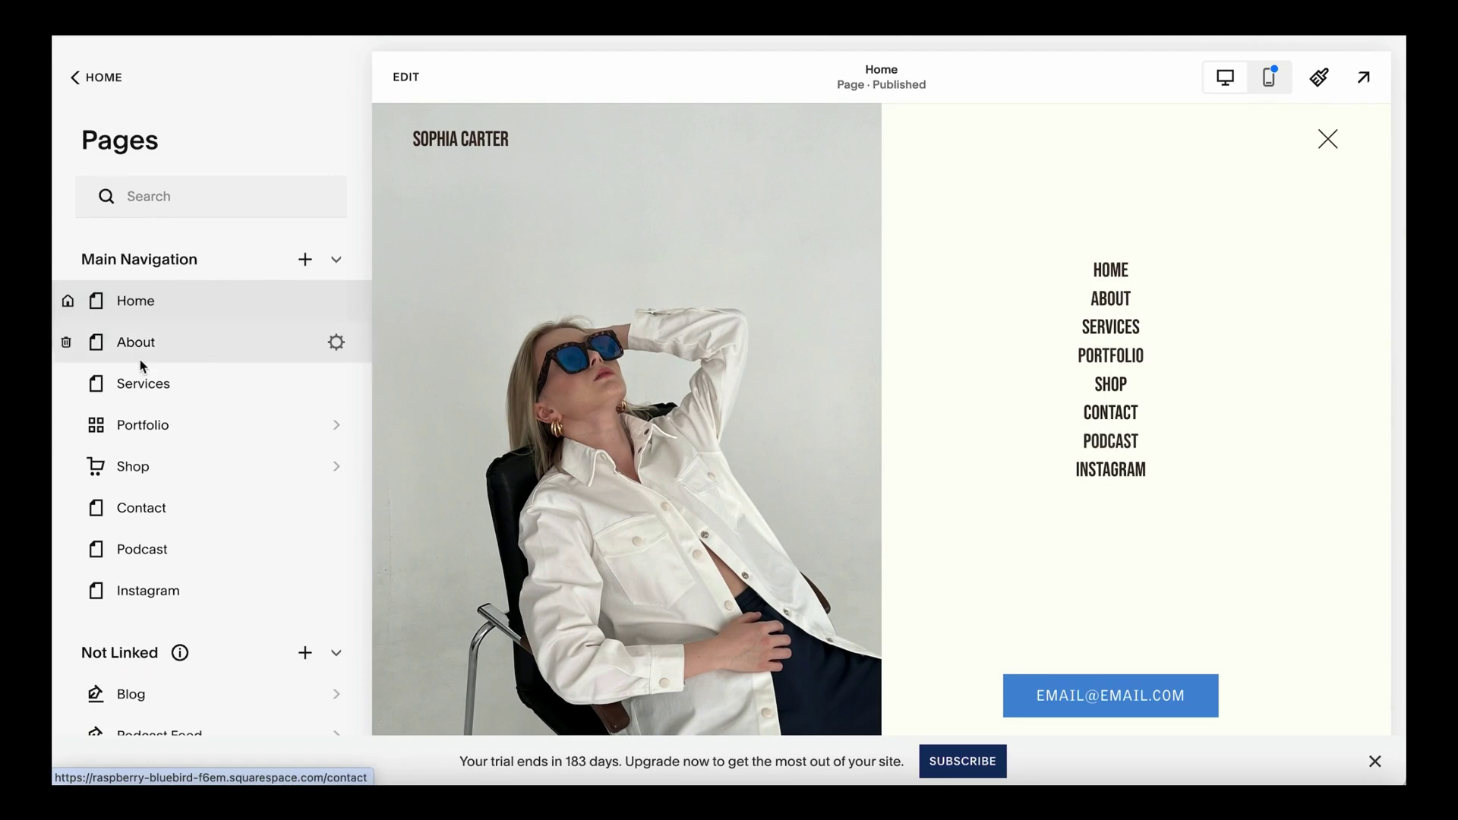
{"action": "scroll", "coordinate": [215, 293], "scroll_direction": "down", "scroll_amount": 2}
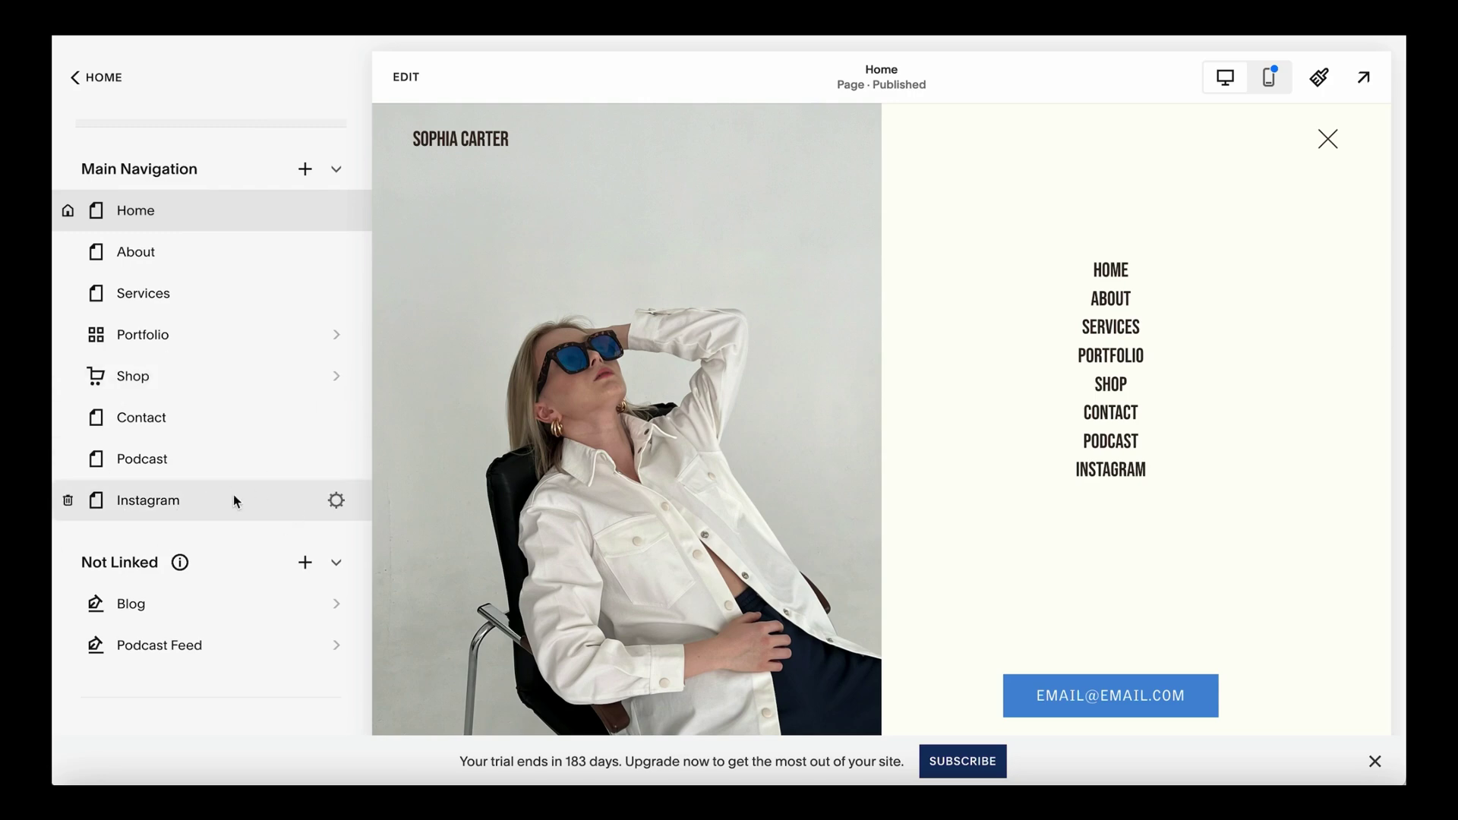
- Move Instagram out of Main Navigation and place Podcast above Shop in Not Linked
{"action": "left_click_drag", "start_coordinate": [234, 500], "coordinate": [202, 562]}
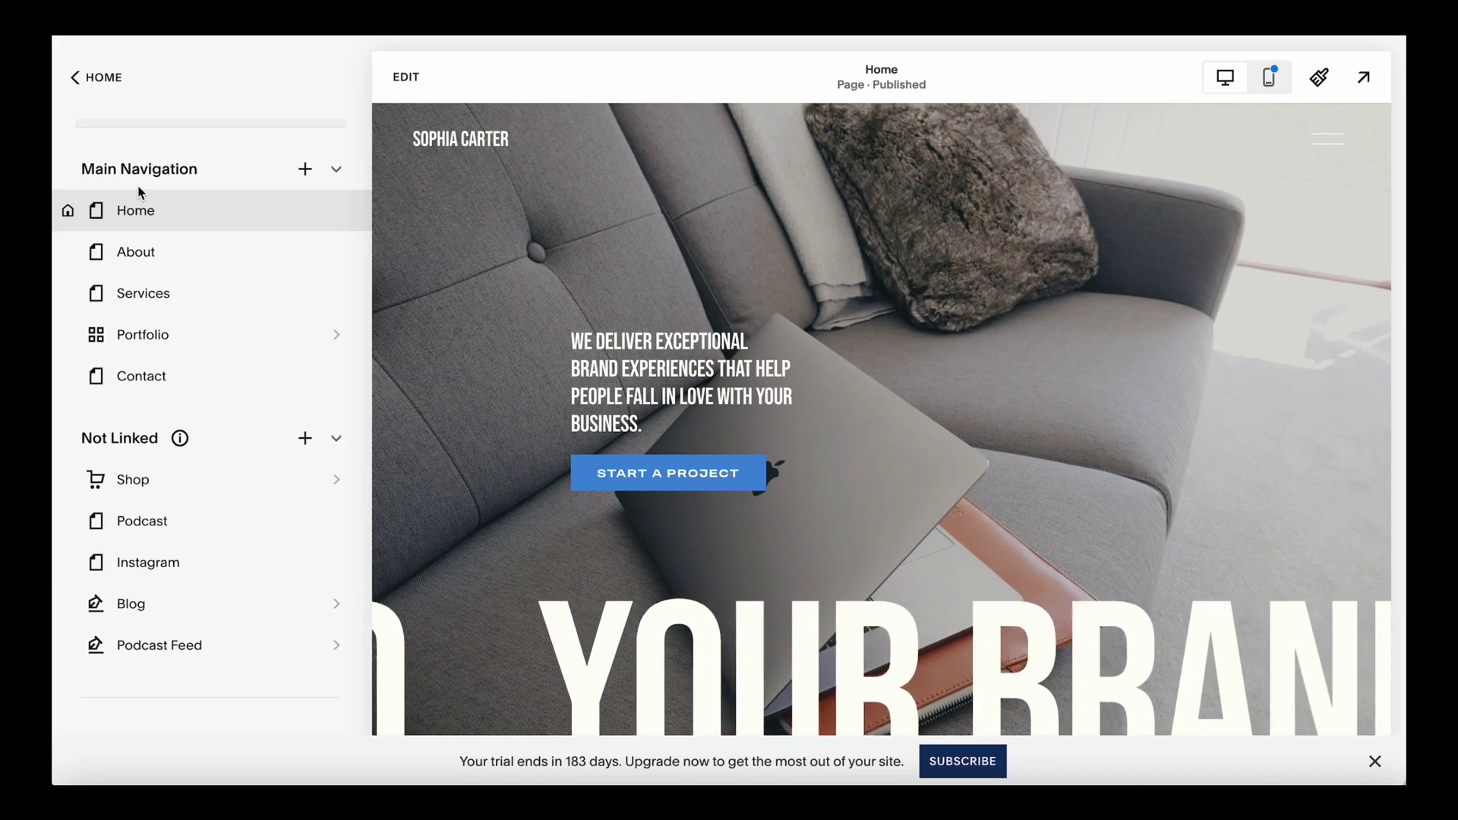
{"action": "left_click", "coordinate": [1341, 140]}
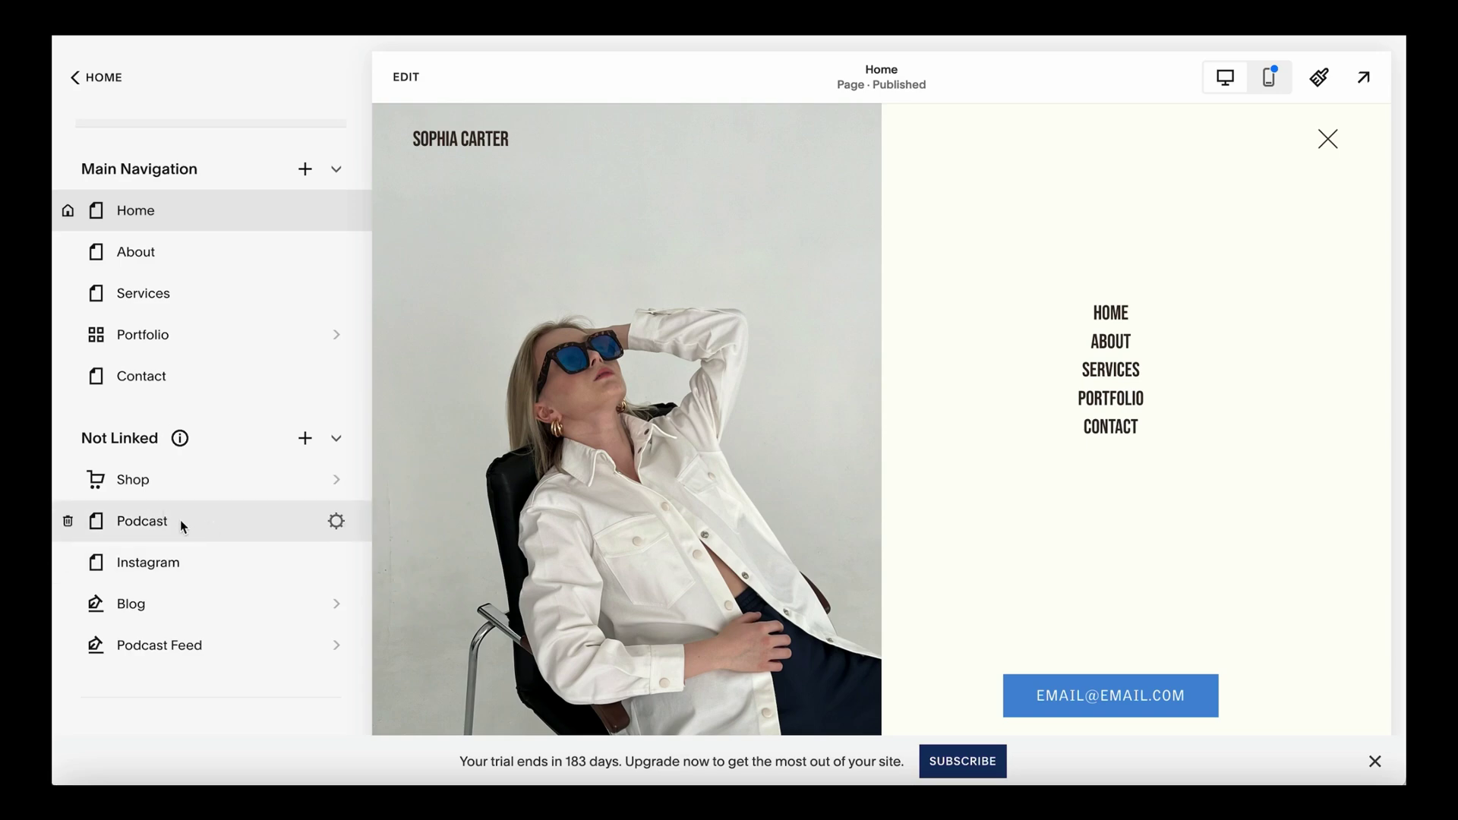
{"action": "left_click_drag", "start_coordinate": [179, 519], "coordinate": [179, 408]}
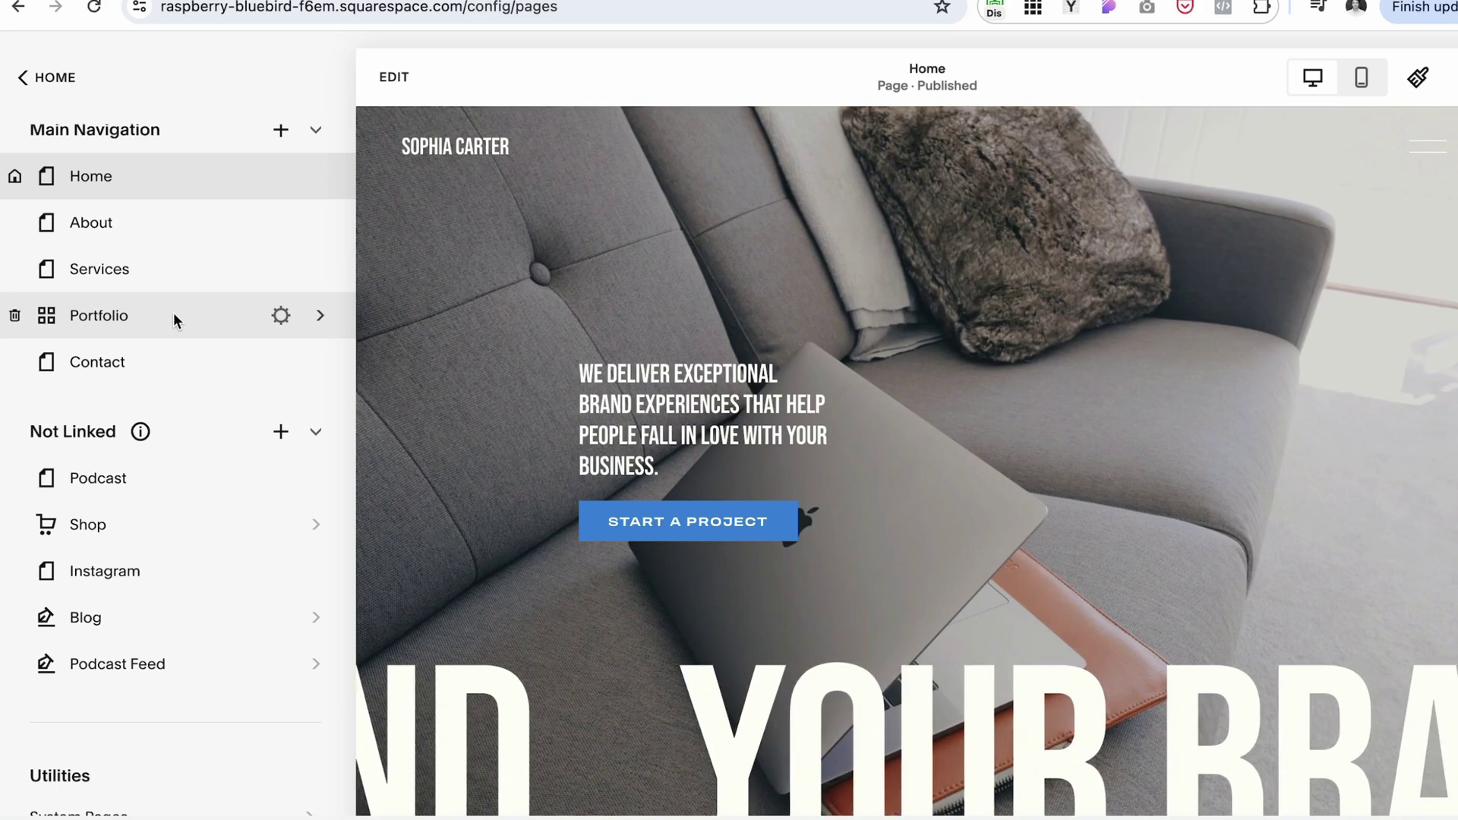
- Open the Portfolio collection's six 'Project Name Here' items
{"action": "left_click", "coordinate": [173, 313]}
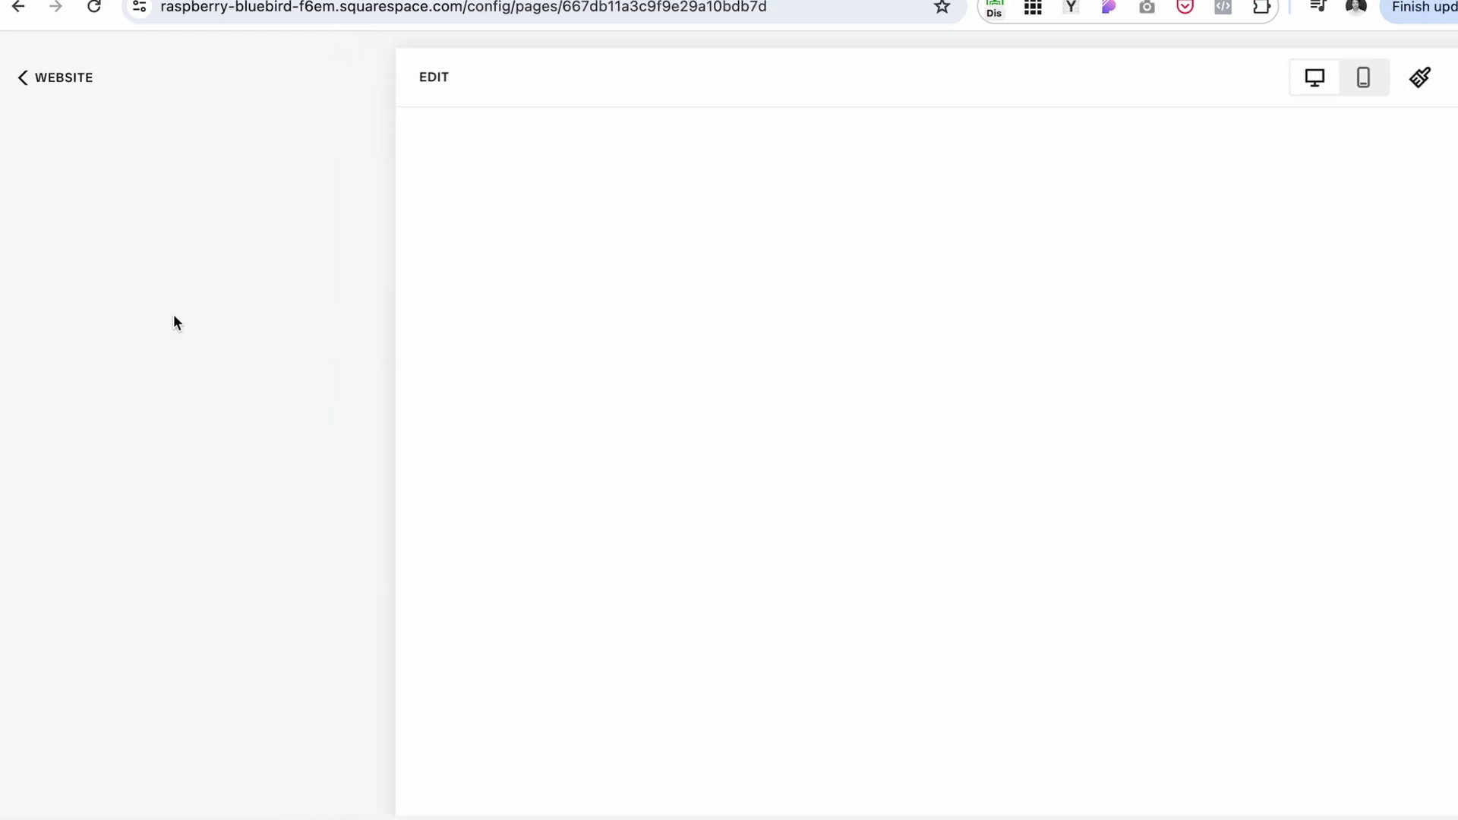
{"action": "left_click", "coordinate": [21, 79]}
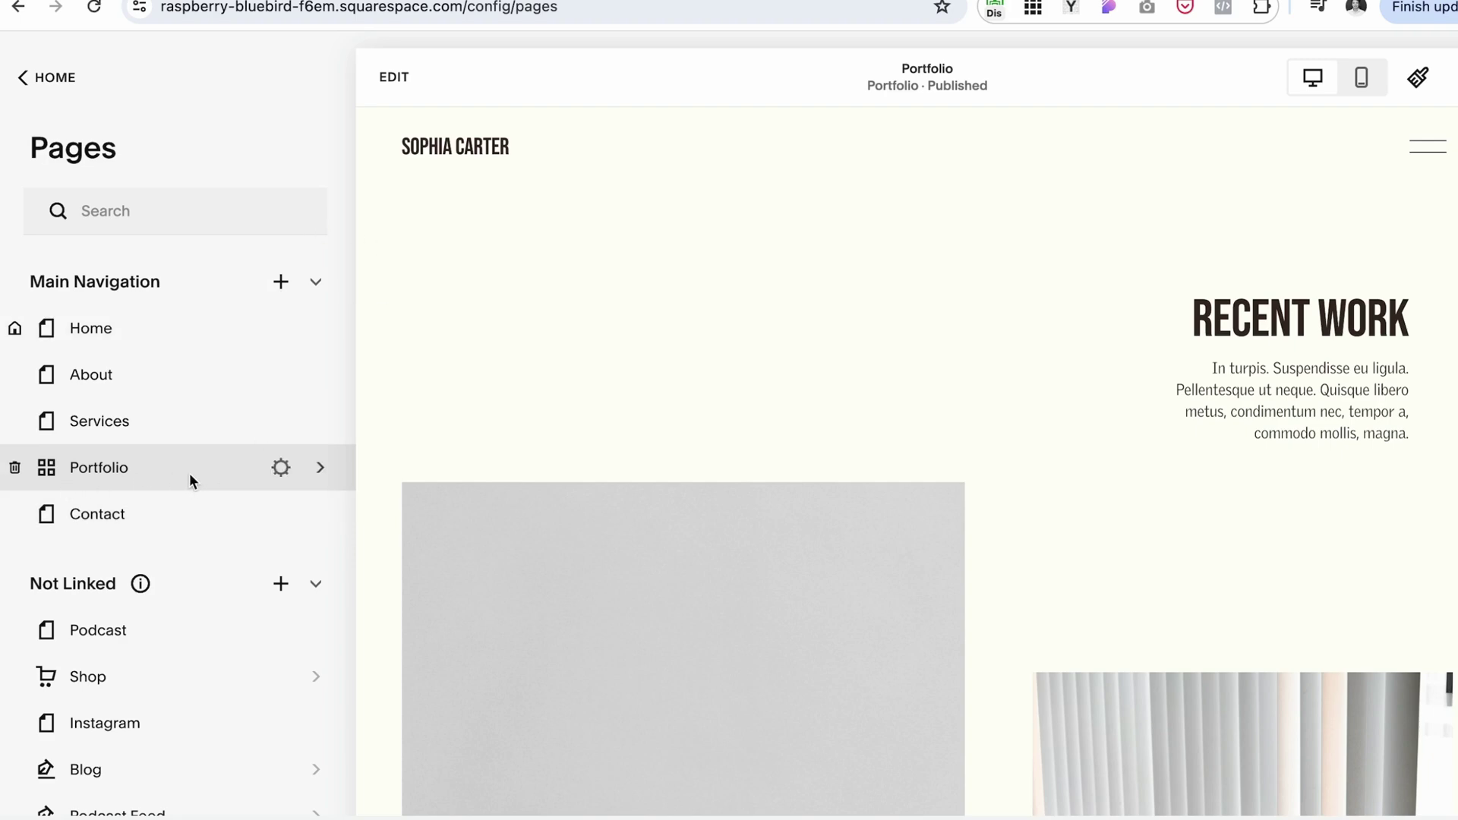
{"action": "scroll", "coordinate": [762, 501], "scroll_direction": "down", "scroll_amount": 1}
{"action": "scroll", "coordinate": [763, 497], "scroll_direction": "down", "scroll_amount": 10}
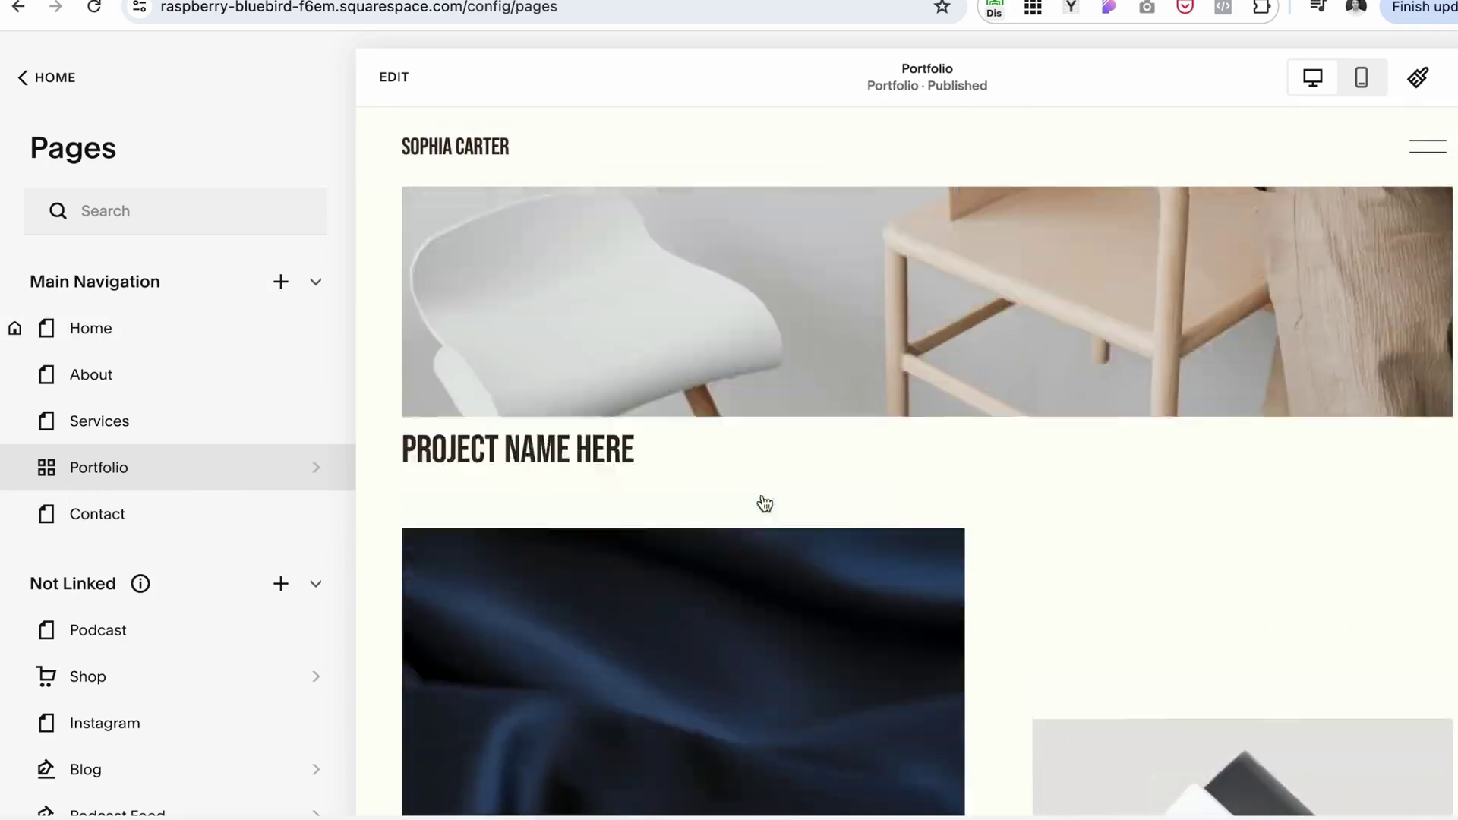
{"action": "scroll", "coordinate": [763, 497], "scroll_direction": "up", "scroll_amount": 5}
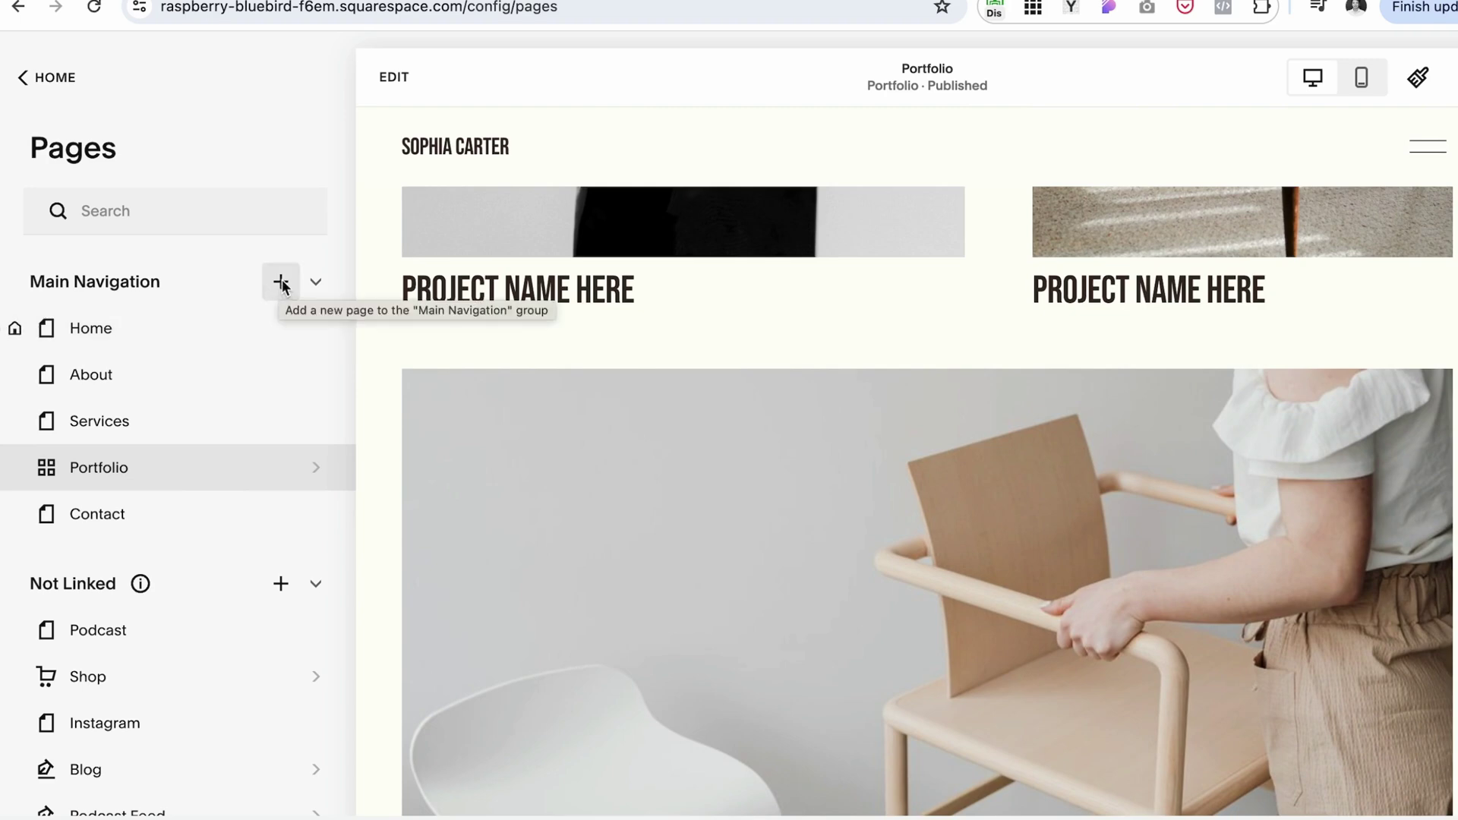
{"action": "left_click", "coordinate": [281, 284]}
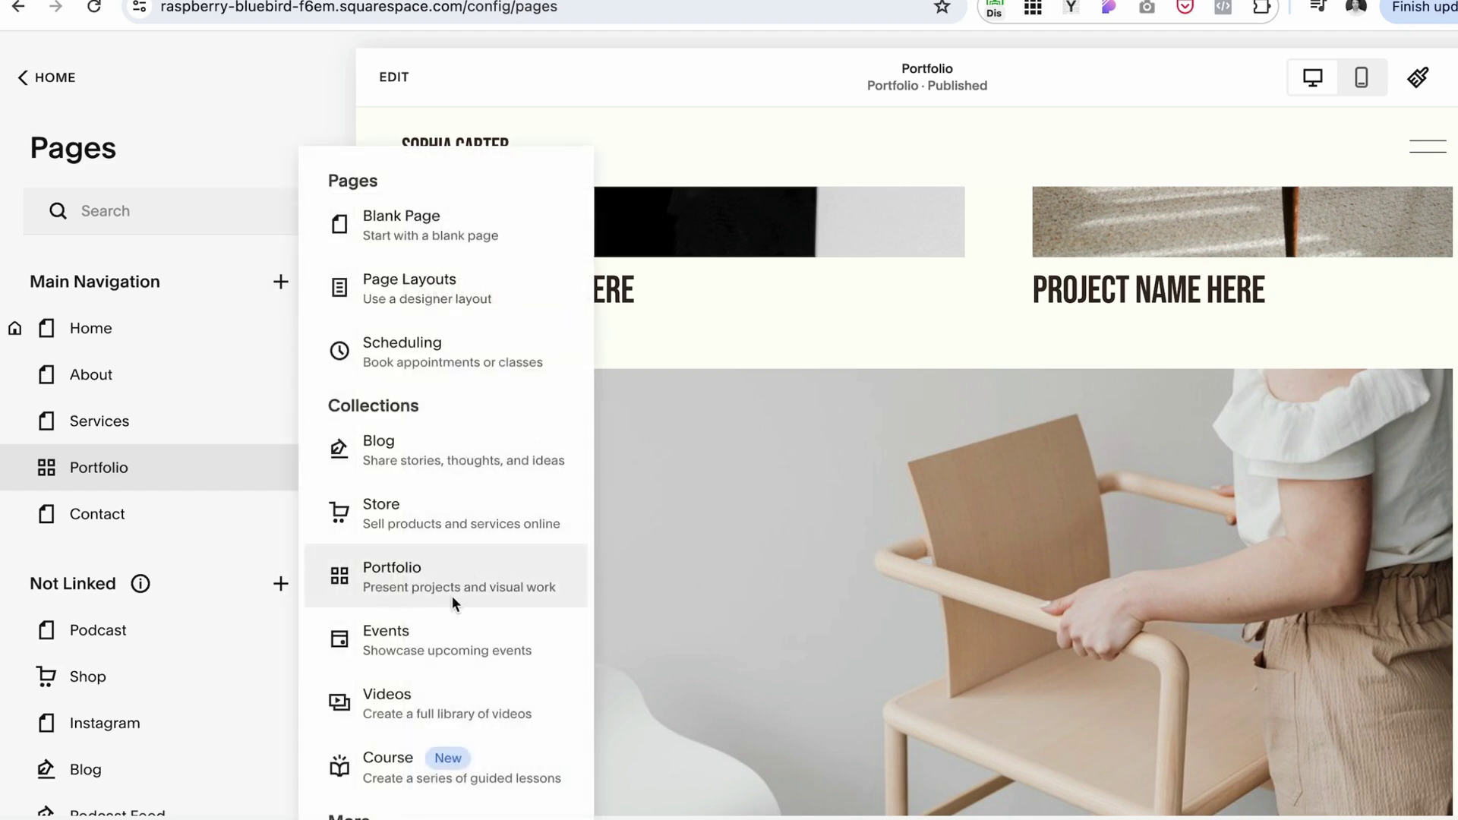
{"action": "scroll", "coordinate": [471, 615], "scroll_direction": "down", "scroll_amount": 2}
{"action": "scroll", "coordinate": [486, 626], "scroll_direction": "down", "scroll_amount": 1}
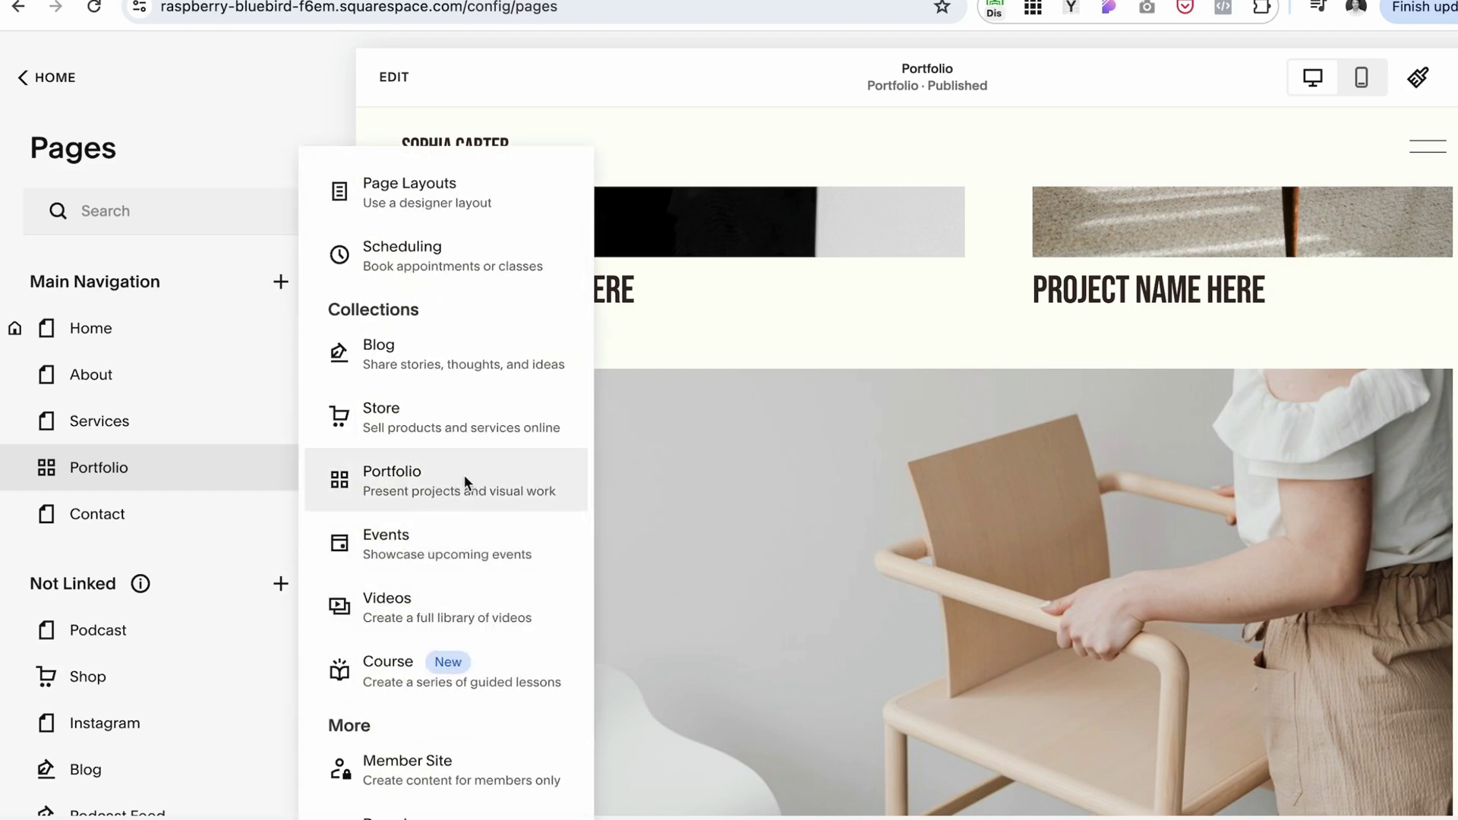
{"action": "left_click", "coordinate": [130, 469]}
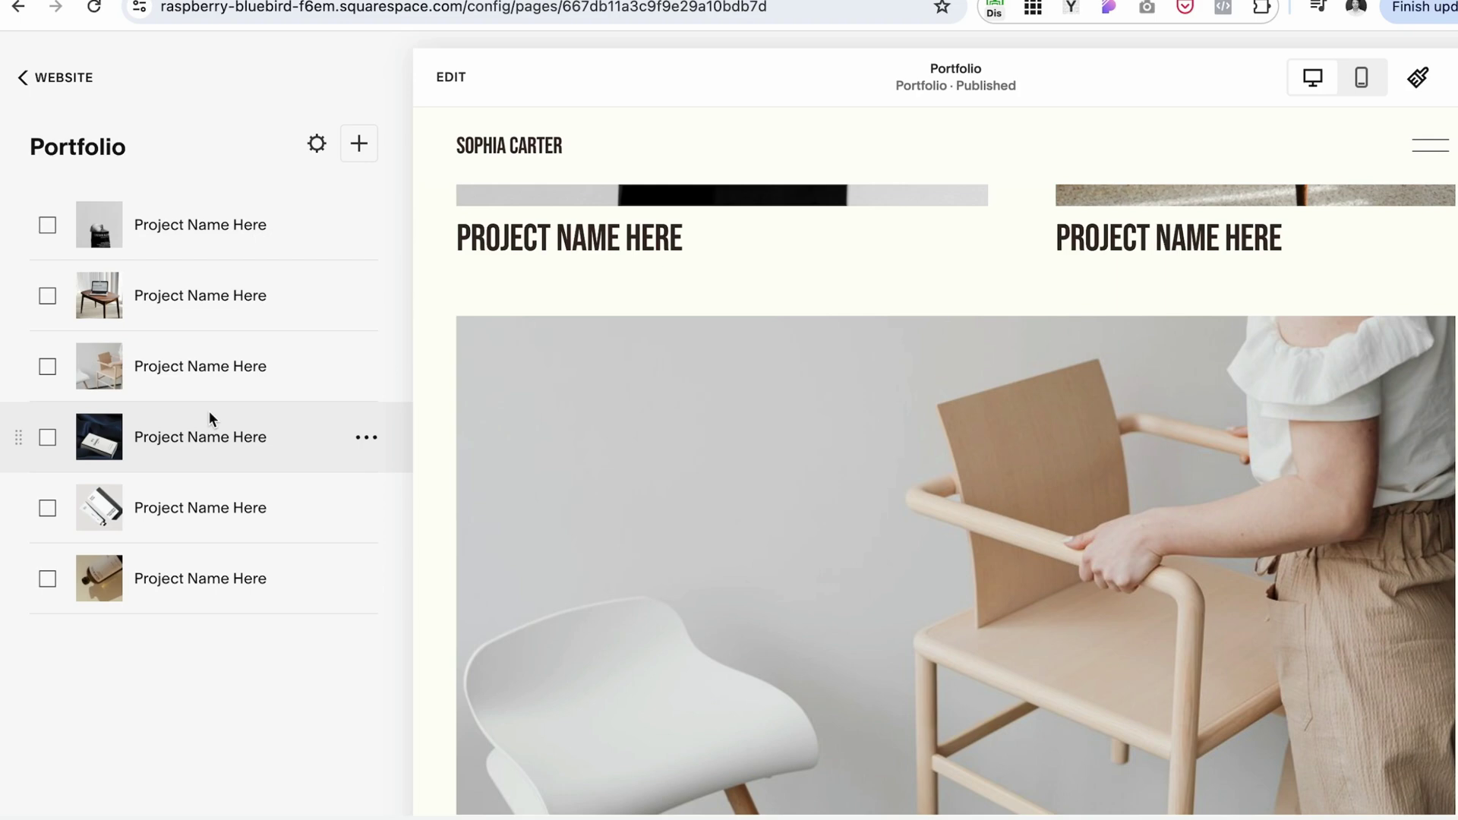
- From Pages, preview the first project in the Portfolio collection
{"action": "left_click", "coordinate": [40, 76]}
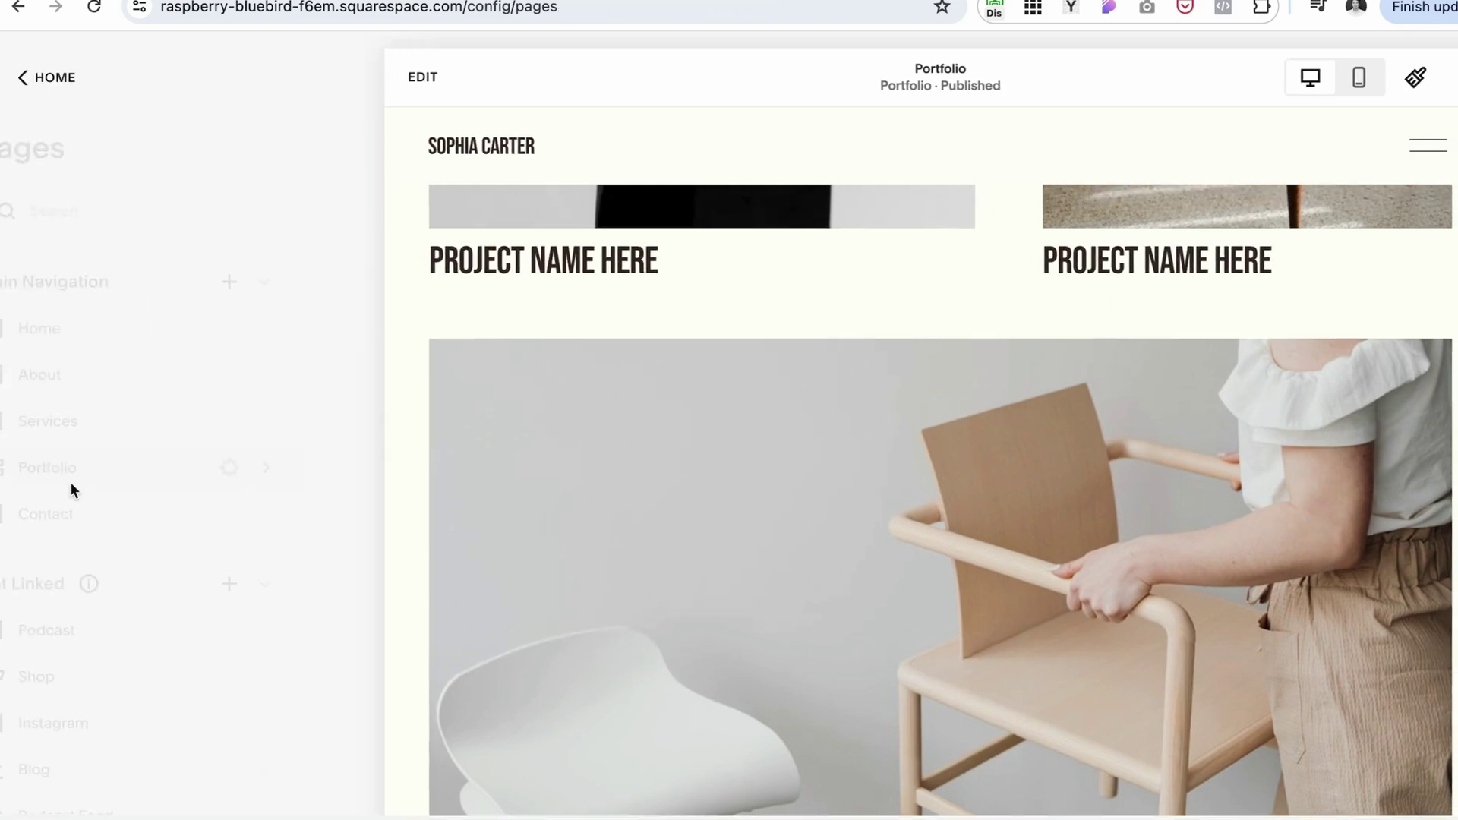
{"action": "left_click", "coordinate": [120, 467]}
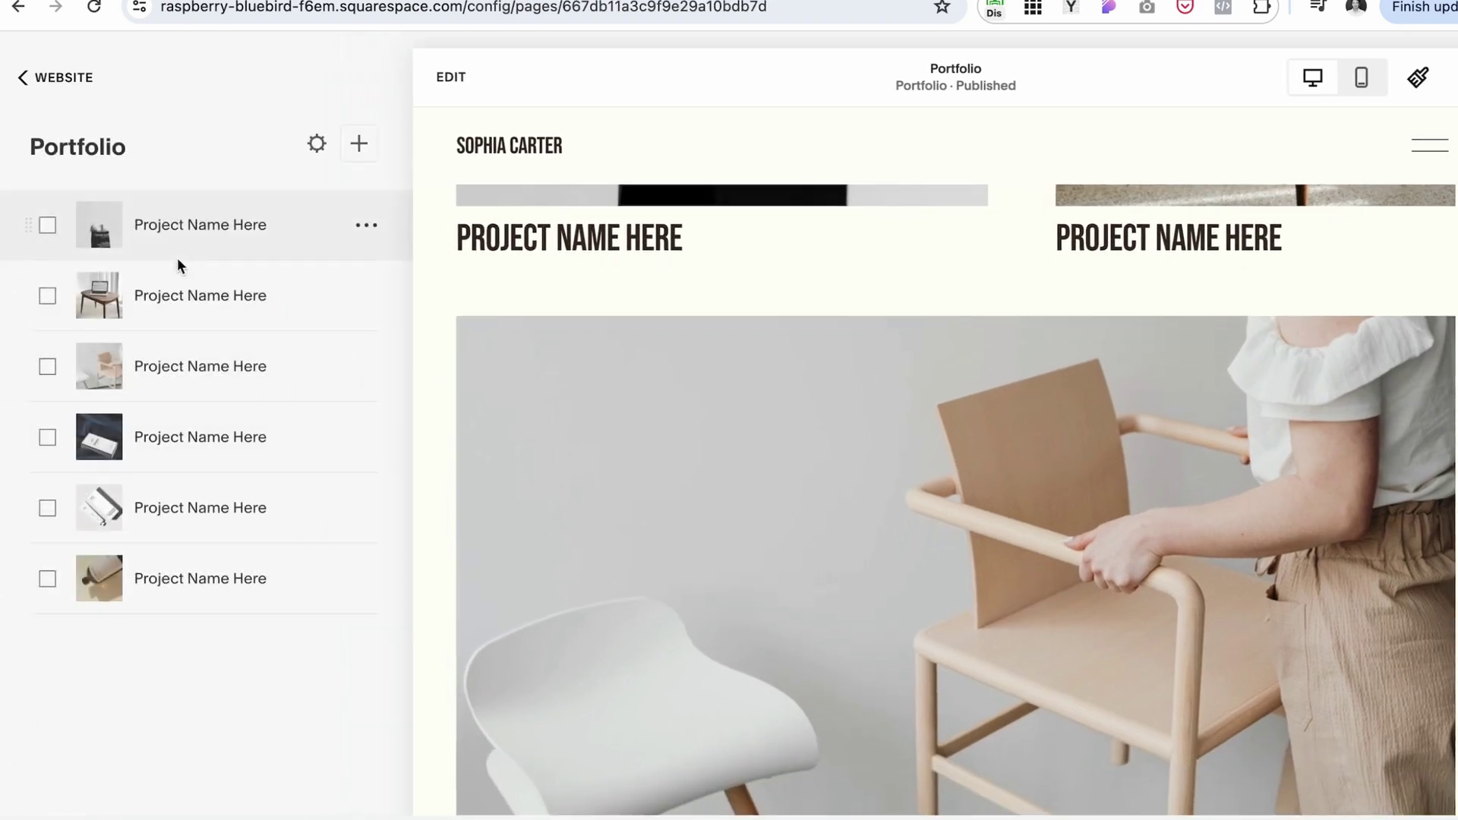
{"action": "left_click", "coordinate": [234, 277]}
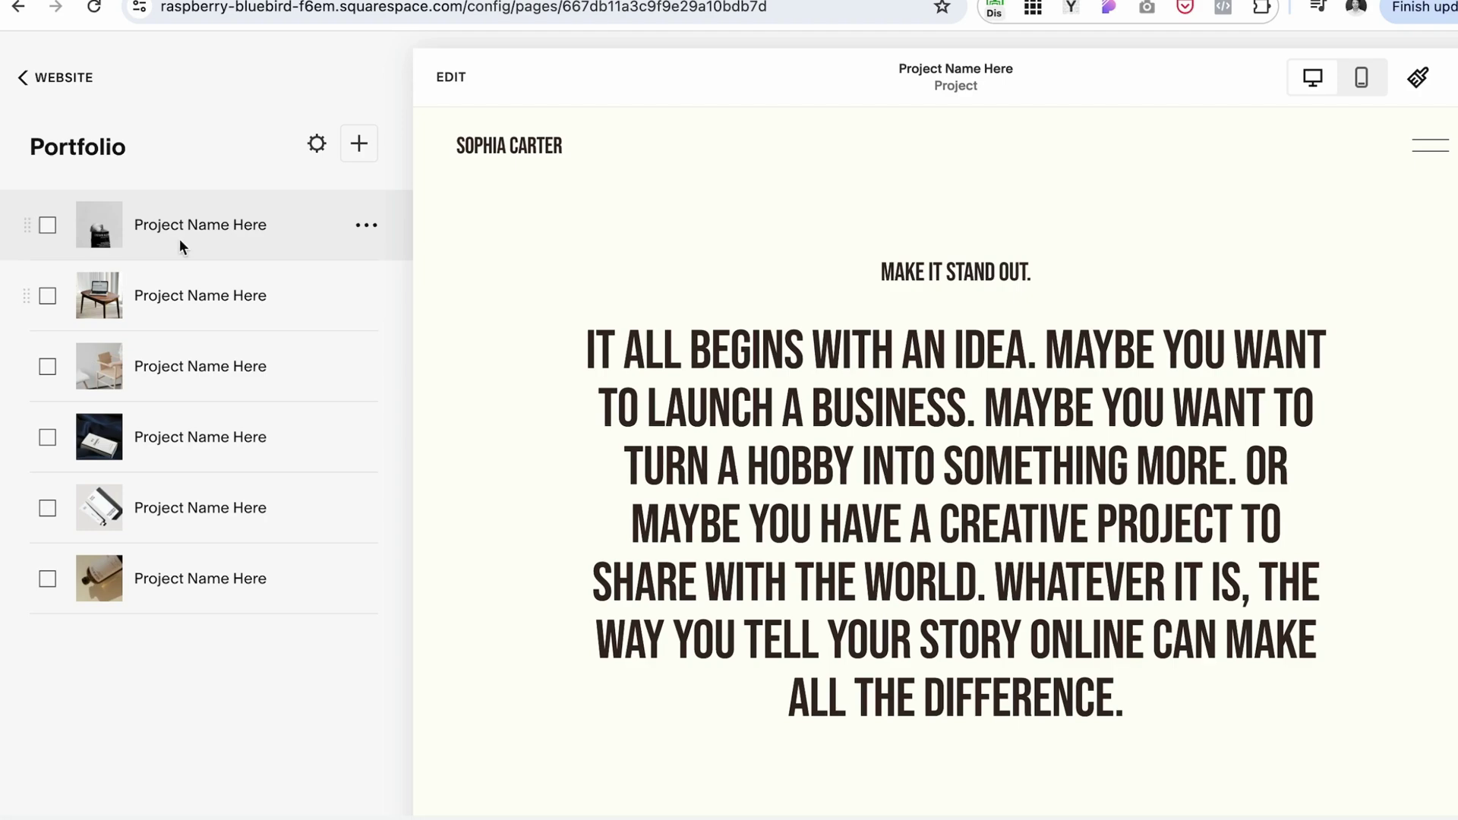
{"action": "scroll", "coordinate": [954, 397], "scroll_direction": "down", "scroll_amount": 10}
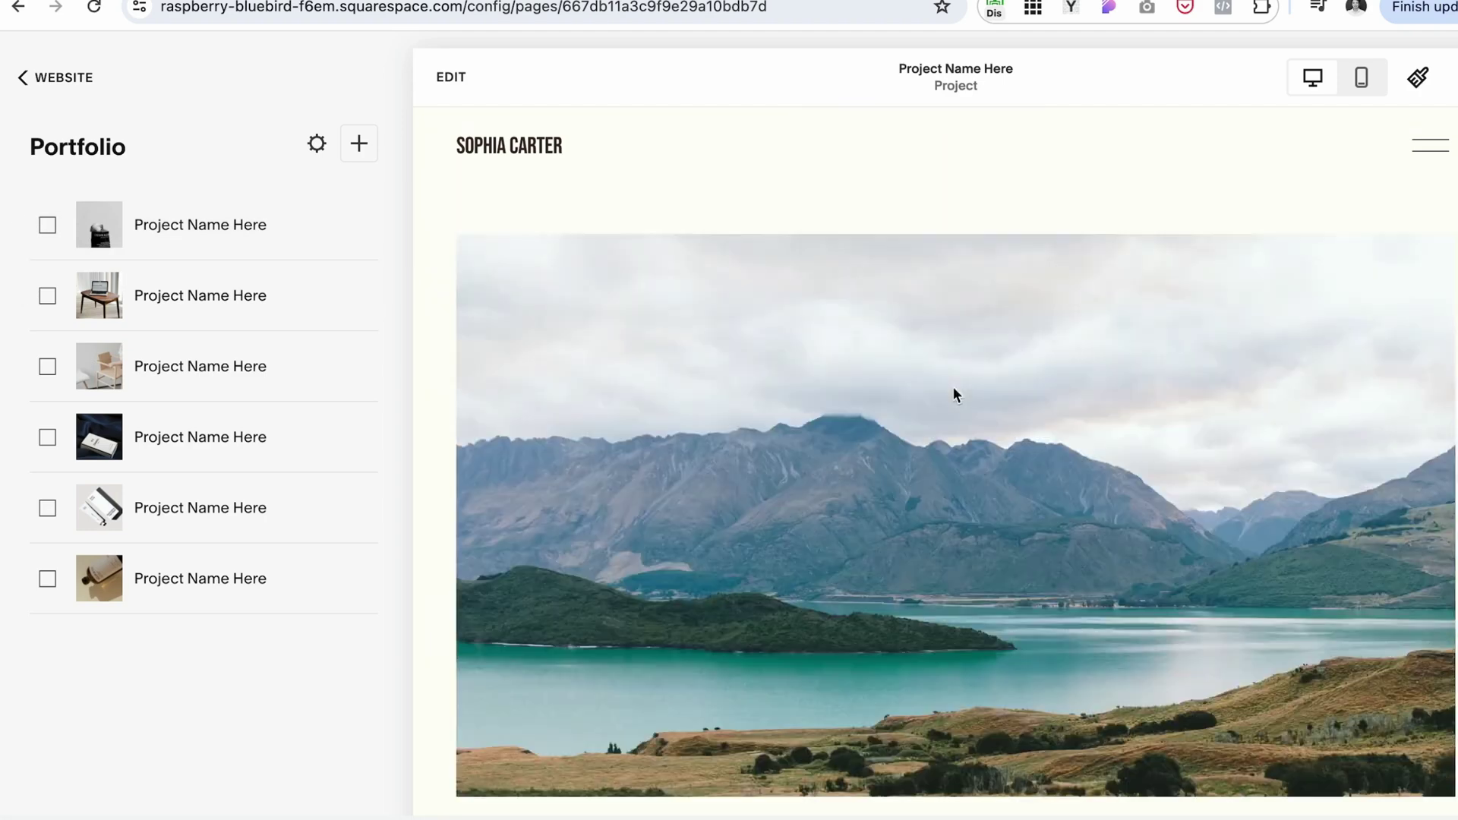
{"action": "scroll", "coordinate": [954, 397], "scroll_direction": "up", "scroll_amount": 10}
- Enter edit mode on the 'Project Name Here' page and browse to the next project
{"action": "left_click", "coordinate": [452, 77]}
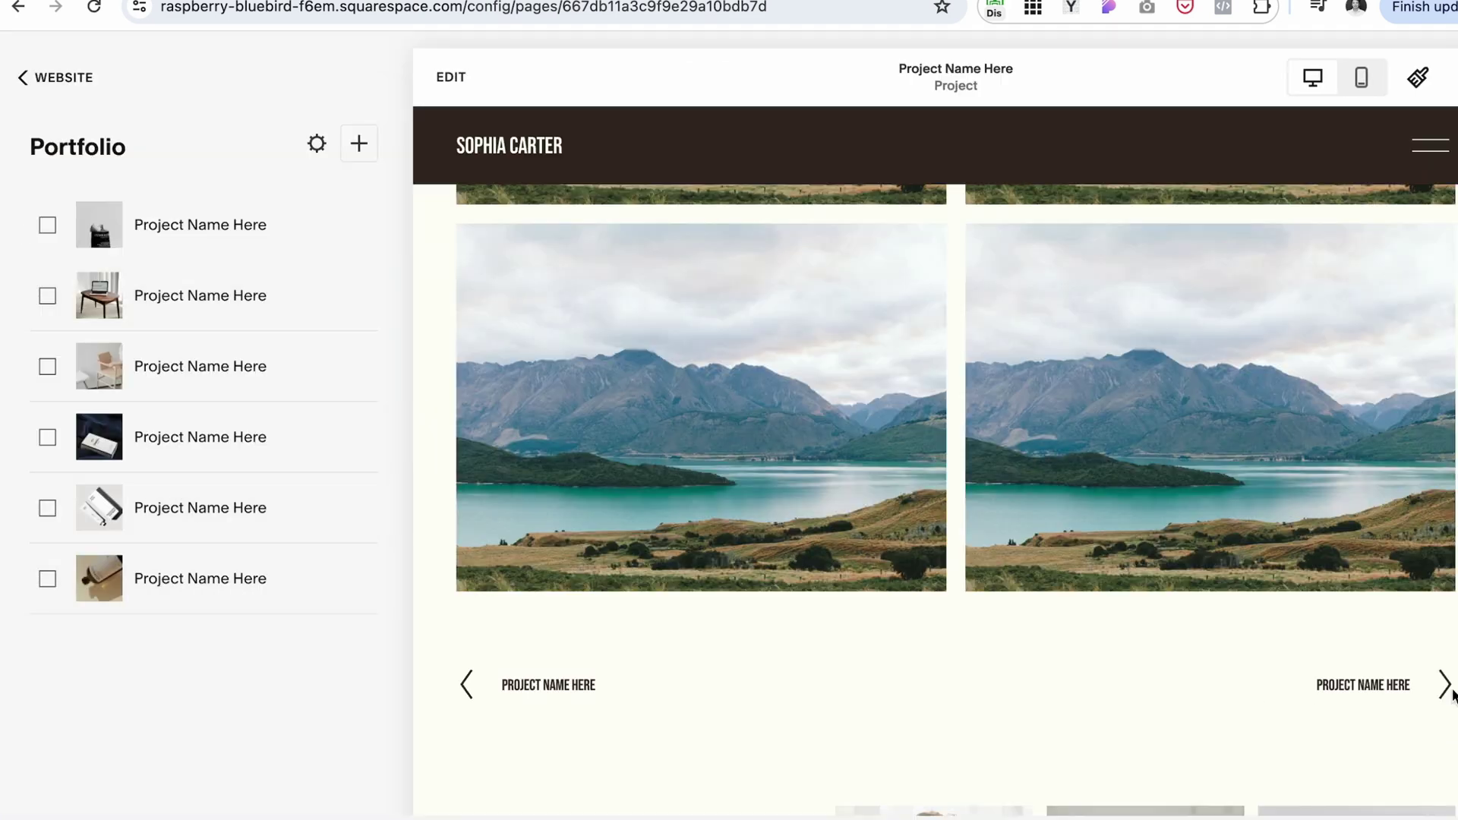
{"action": "left_click", "coordinate": [1386, 687]}
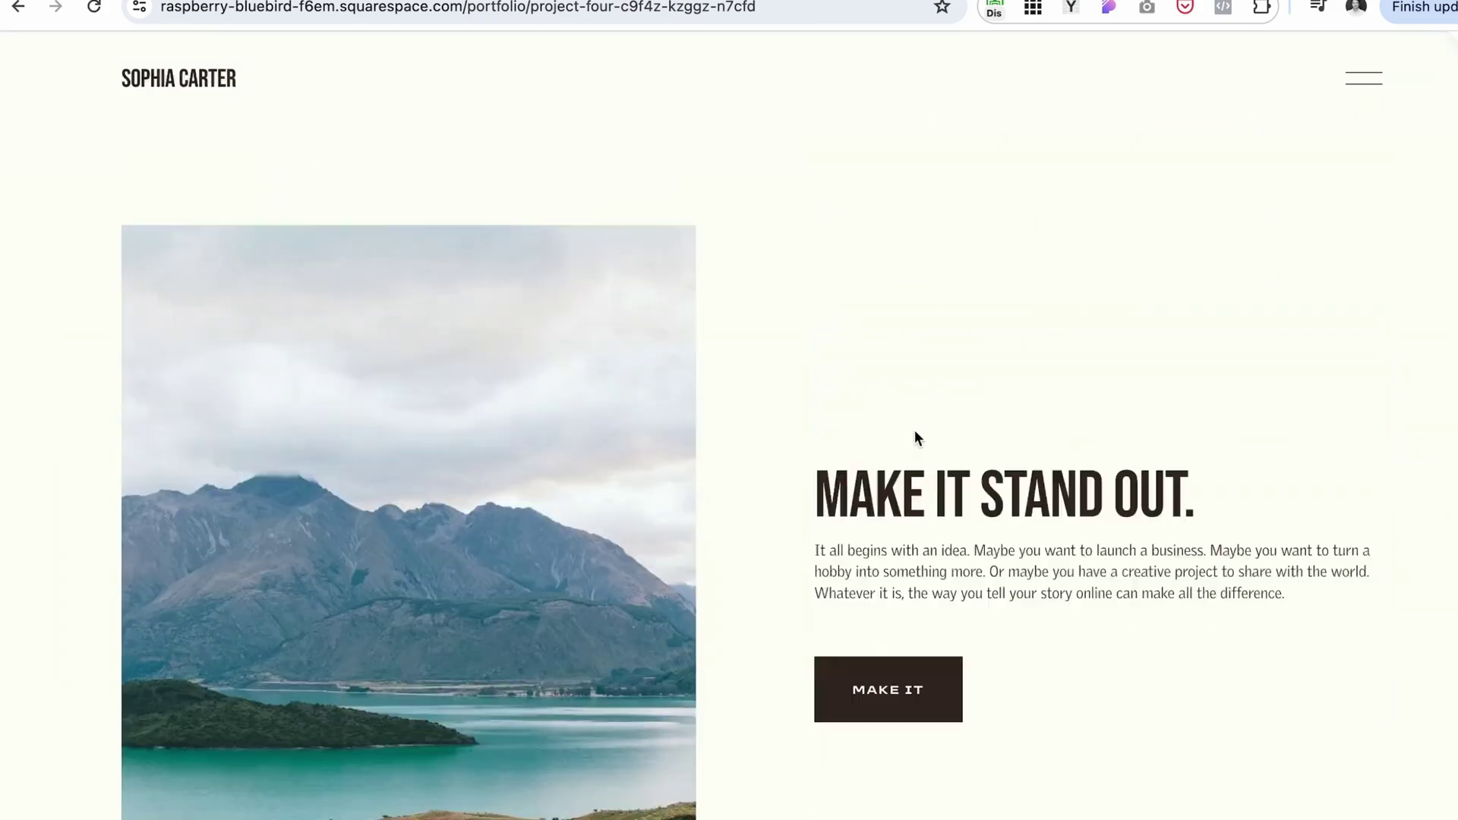
{"action": "scroll", "coordinate": [915, 437], "scroll_direction": "down", "scroll_amount": 10}
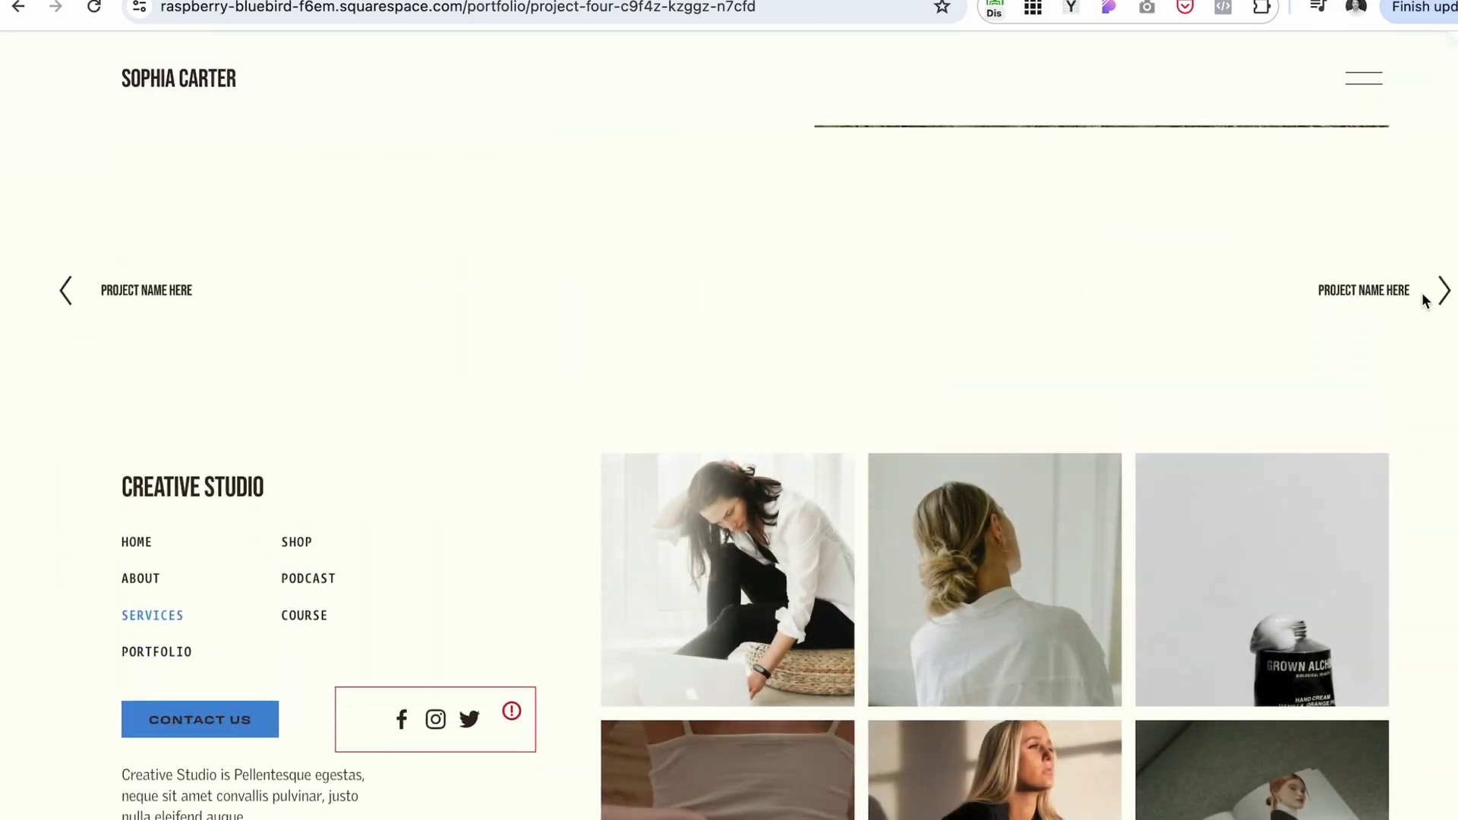
{"action": "scroll", "coordinate": [1423, 300], "scroll_direction": "up", "scroll_amount": 3}
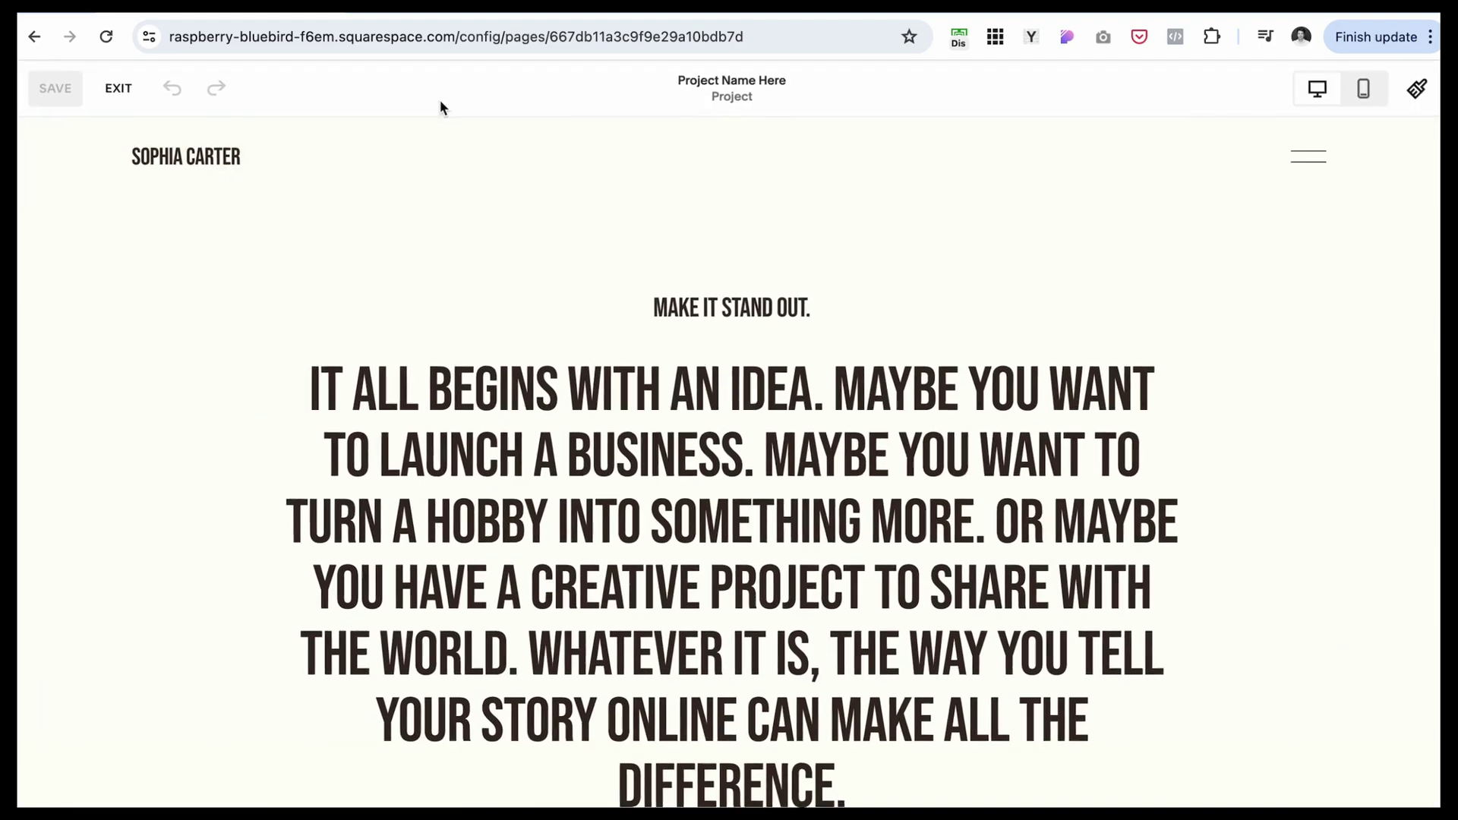
- Check the intro section's background colour themes, then close its settings
{"action": "left_click", "coordinate": [1268, 255]}
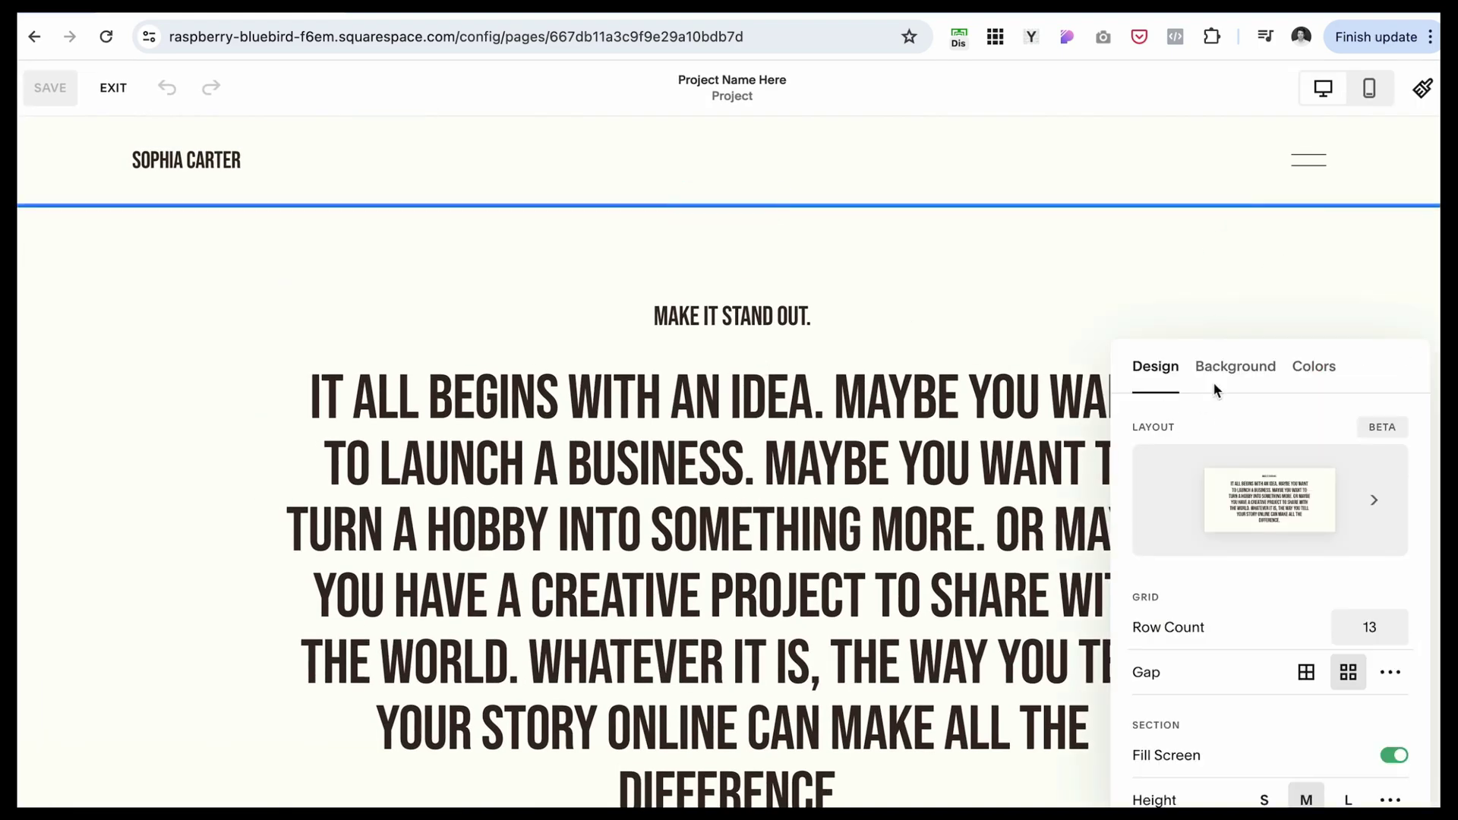
{"action": "left_click", "coordinate": [1240, 367]}
{"action": "left_click", "coordinate": [1296, 366]}
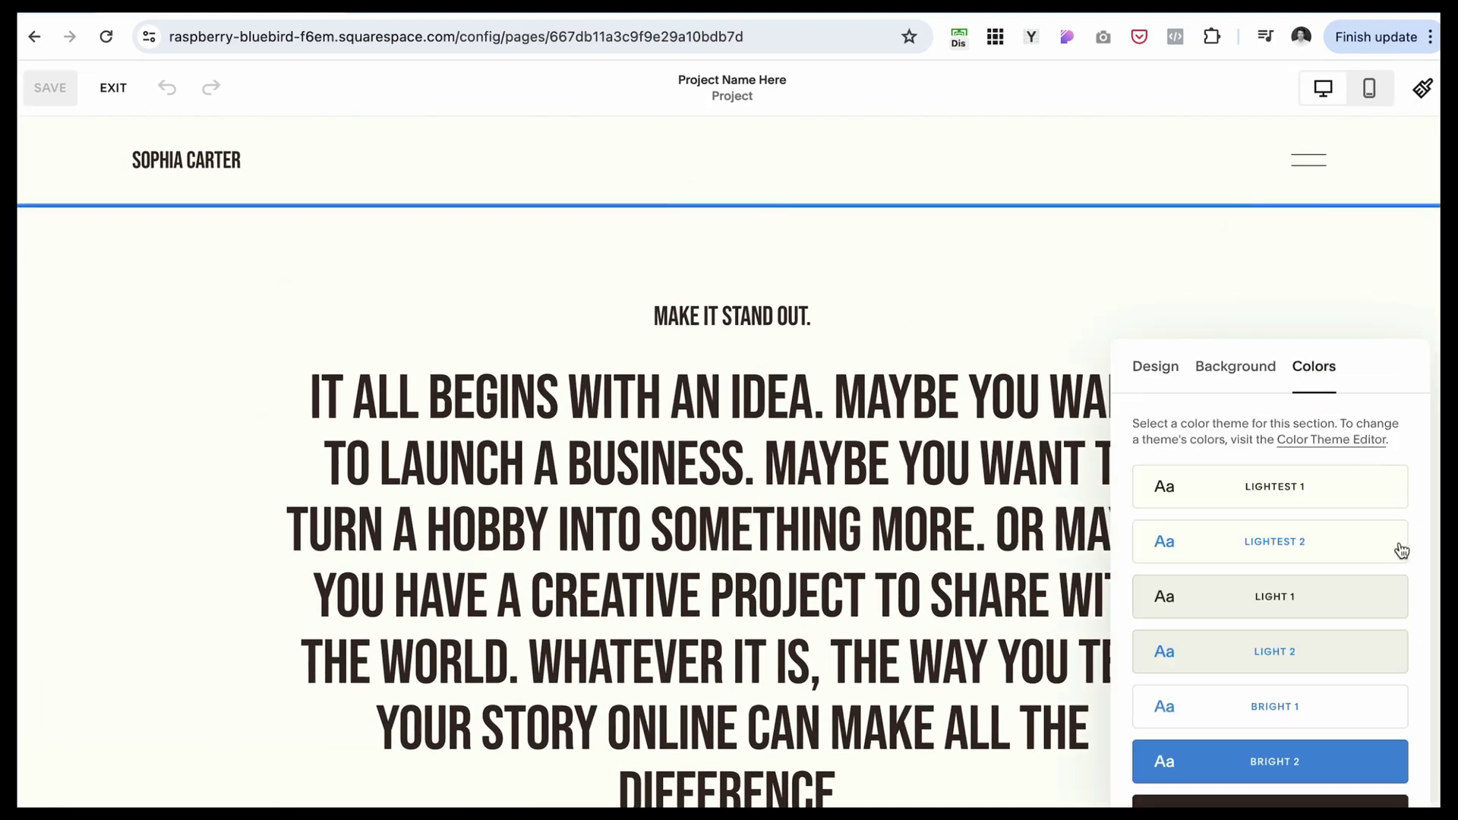
{"action": "left_click", "coordinate": [996, 294]}
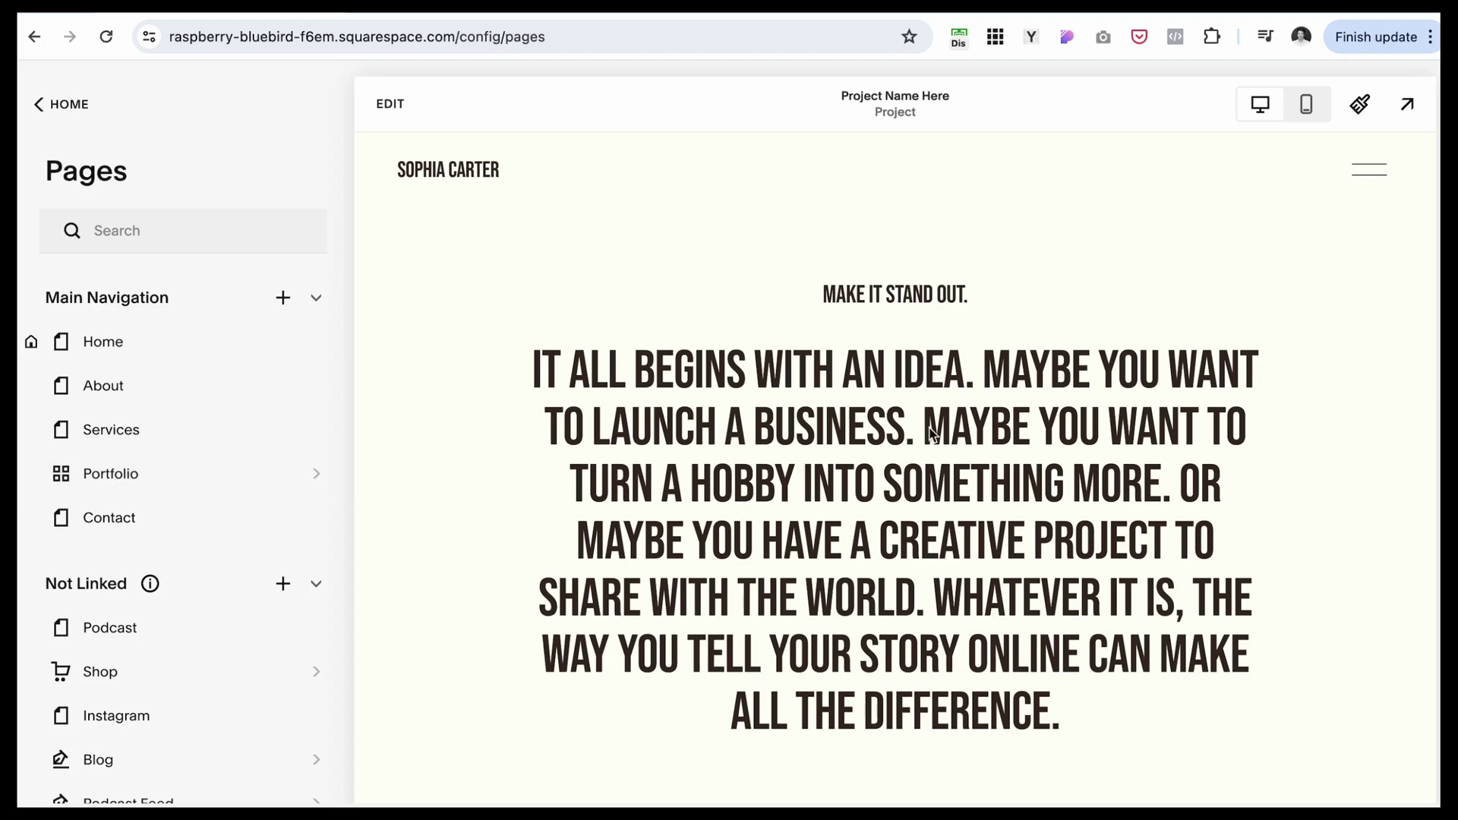
- Browse the Portfolio project list, view the hand cream project, then return to Pages
{"action": "left_click", "coordinate": [166, 477]}
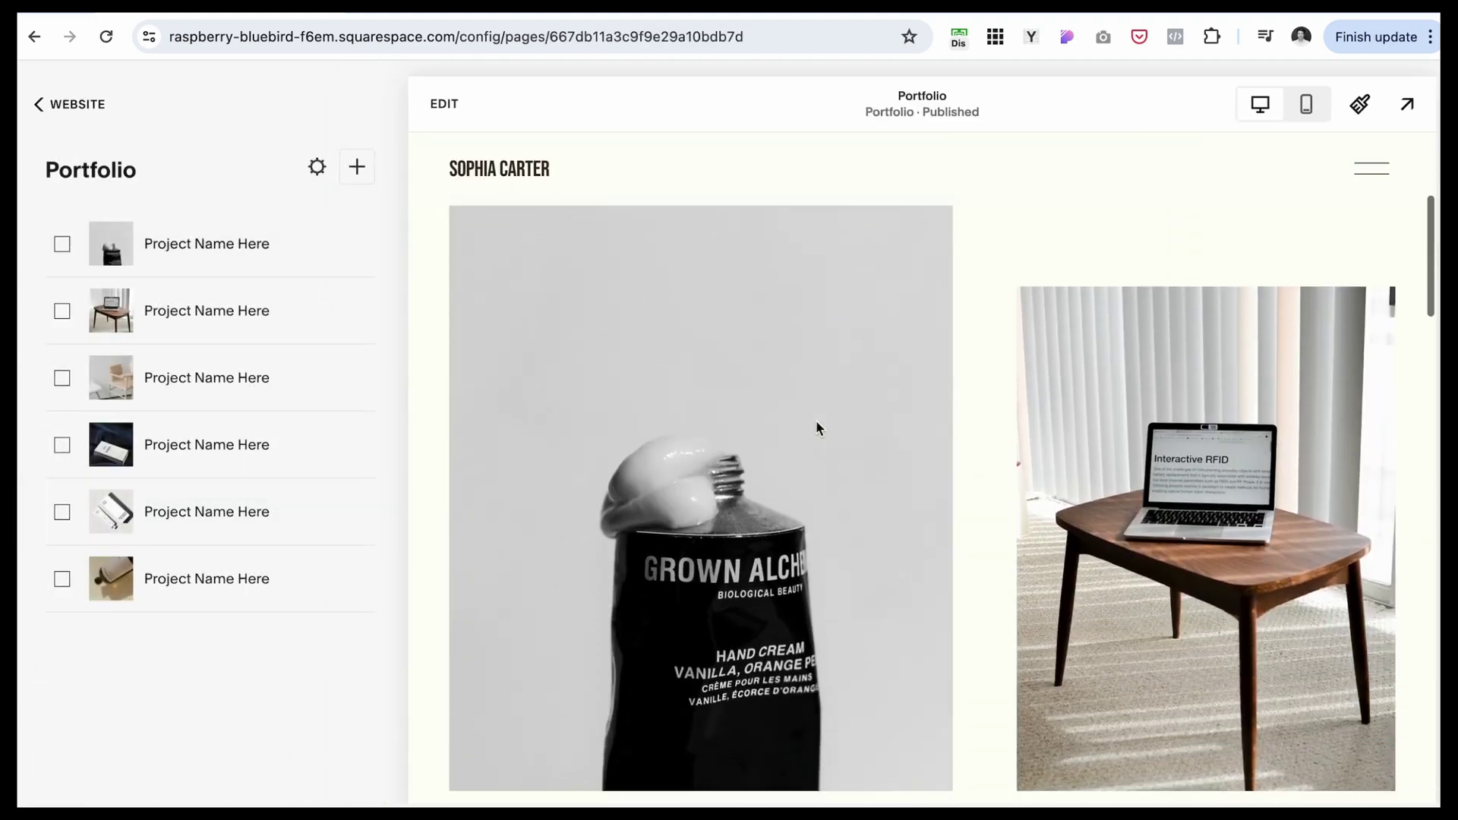
{"action": "scroll", "coordinate": [813, 423], "scroll_direction": "down", "scroll_amount": 10}
{"action": "scroll", "coordinate": [794, 589], "scroll_direction": "down", "scroll_amount": 8}
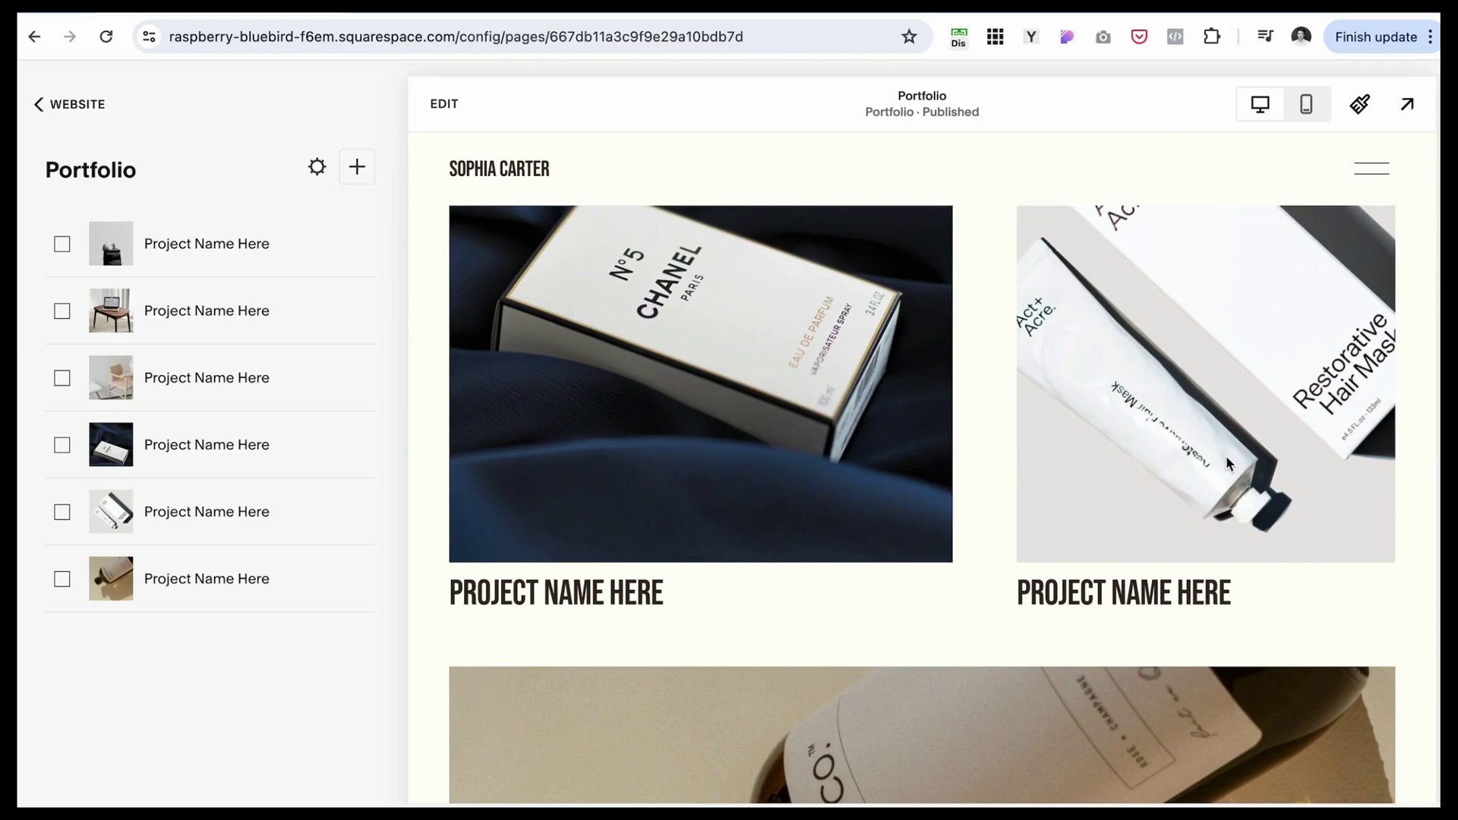
{"action": "scroll", "coordinate": [972, 603], "scroll_direction": "up", "scroll_amount": 4}
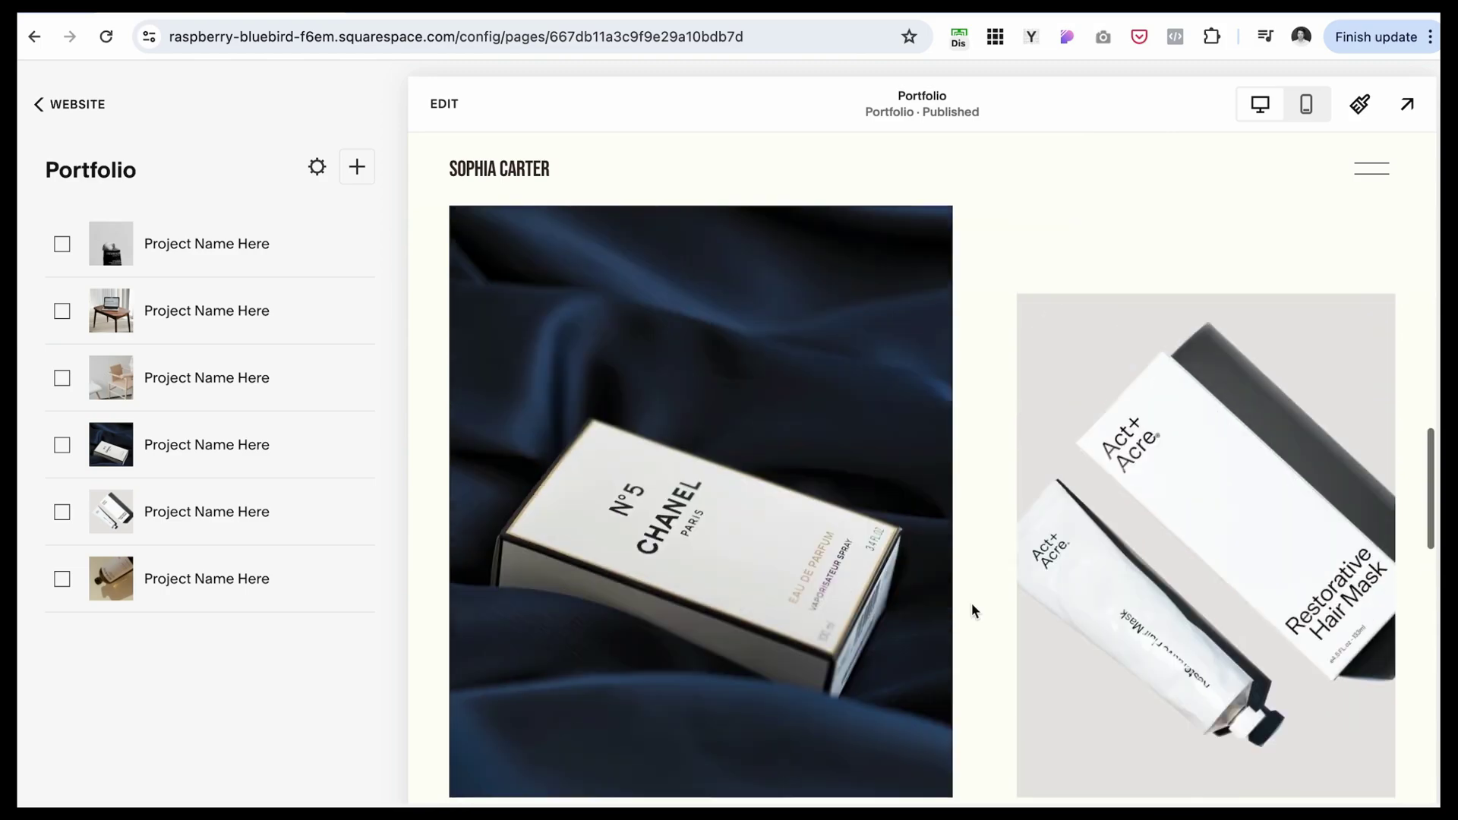
{"action": "scroll", "coordinate": [768, 431], "scroll_direction": "up", "scroll_amount": 10}
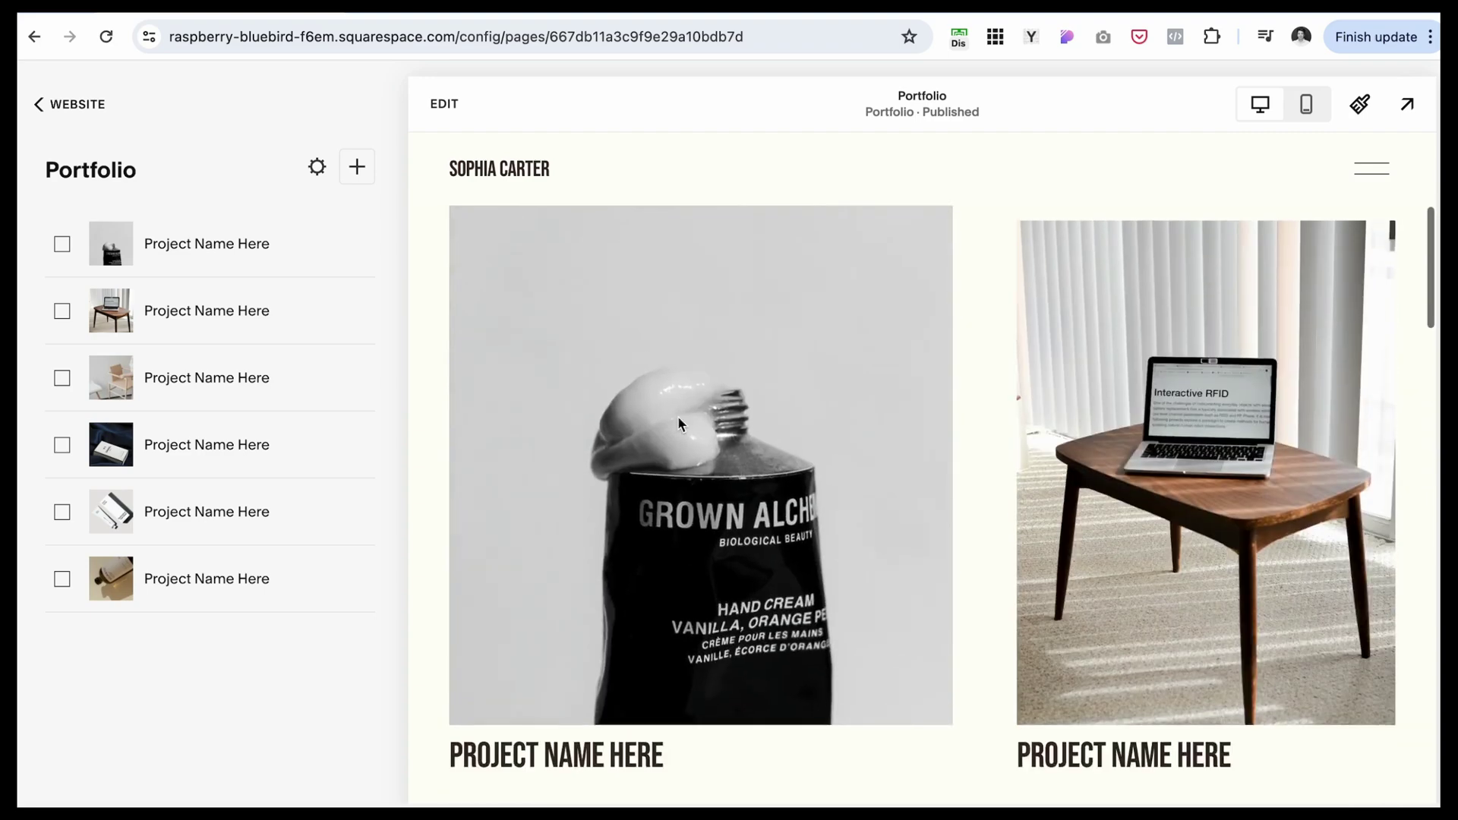
{"action": "left_click", "coordinate": [677, 416]}
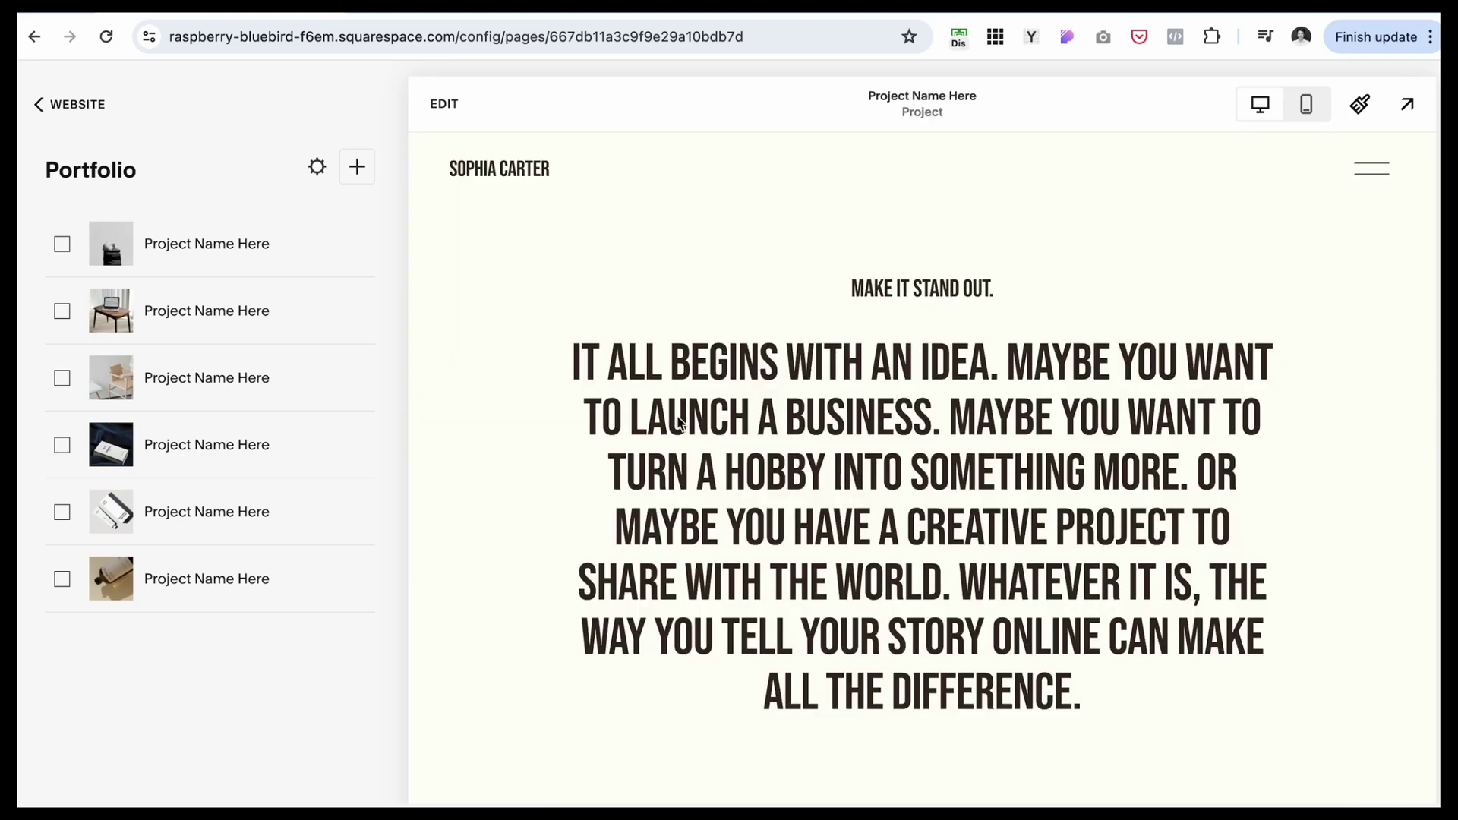
{"action": "scroll", "coordinate": [678, 422], "scroll_direction": "down", "scroll_amount": 6}
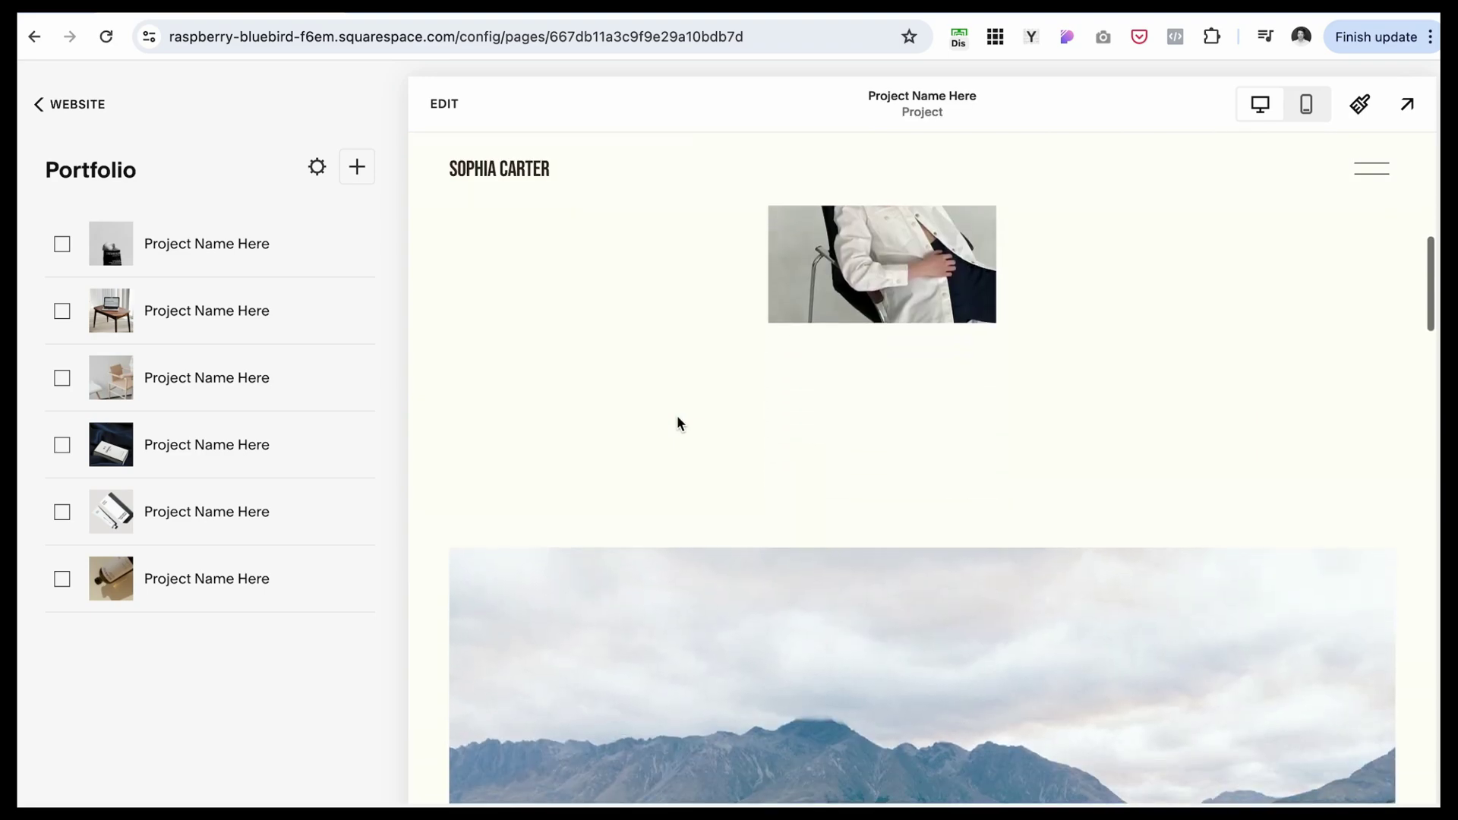
{"action": "scroll", "coordinate": [681, 508], "scroll_direction": "up", "scroll_amount": 6}
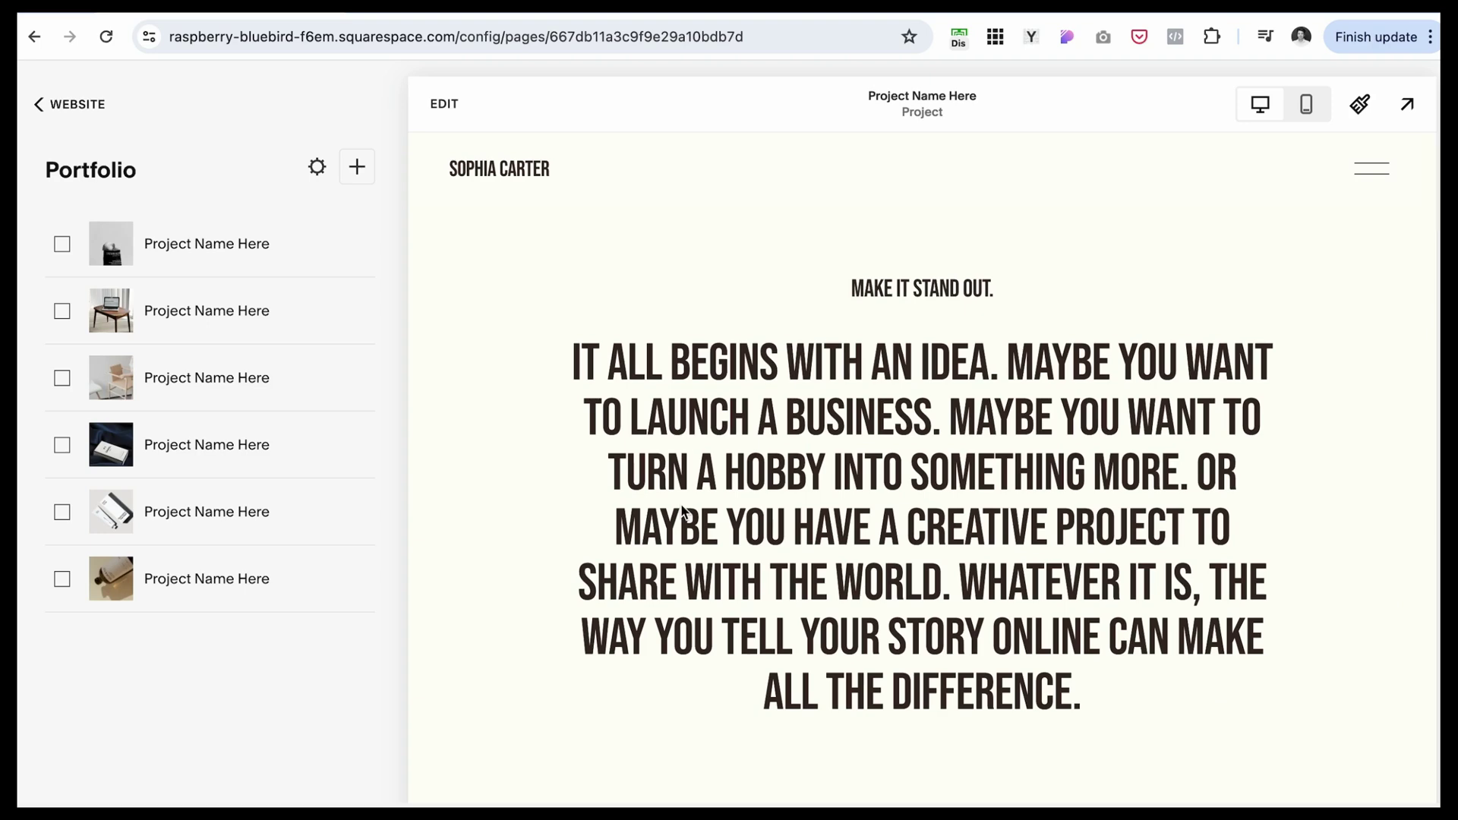
{"action": "left_click", "coordinate": [43, 106]}
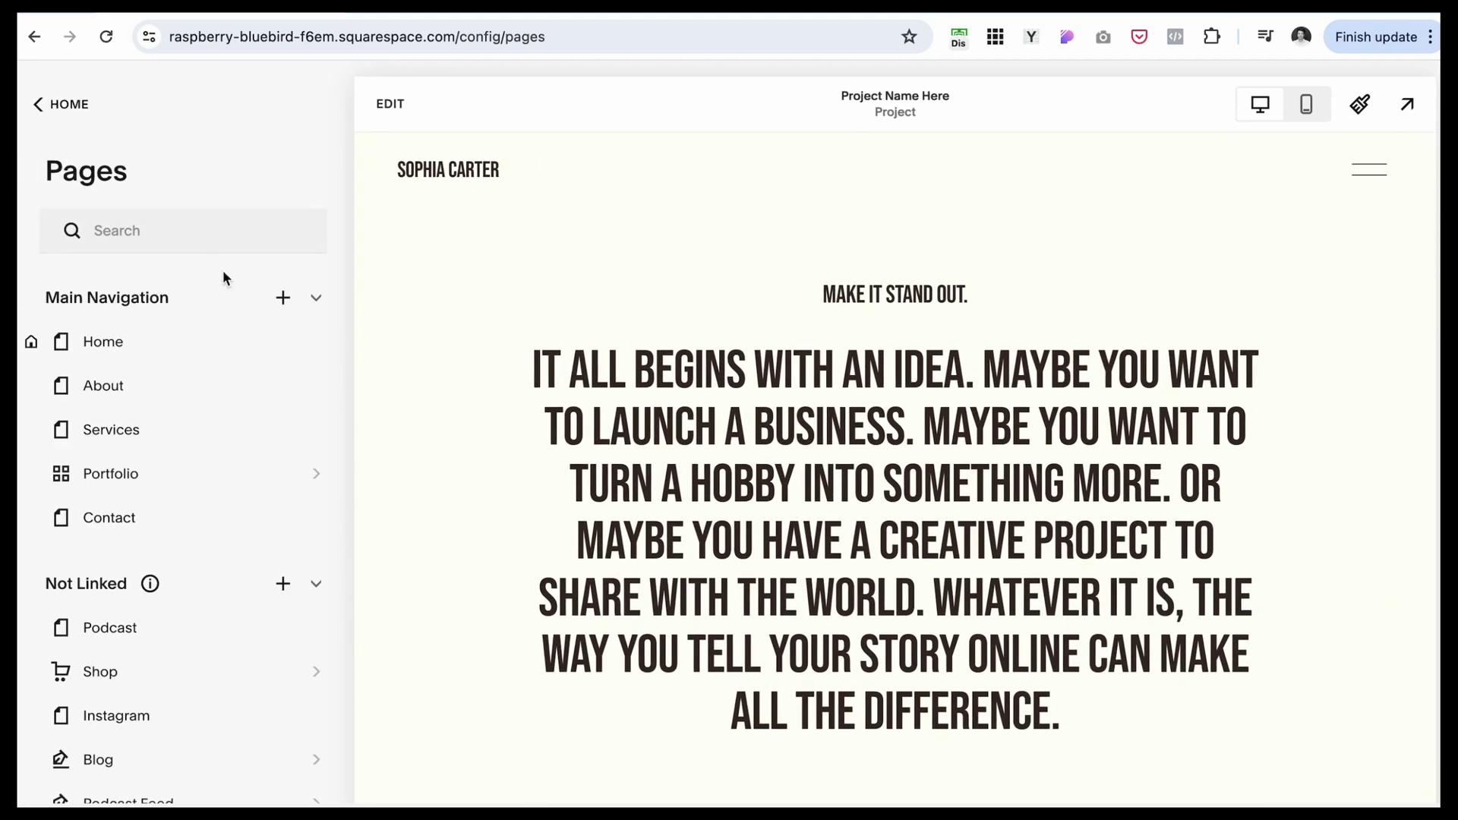
- Add a blank main-navigation page named 'Portfolio Single'
{"action": "left_click", "coordinate": [282, 297]}
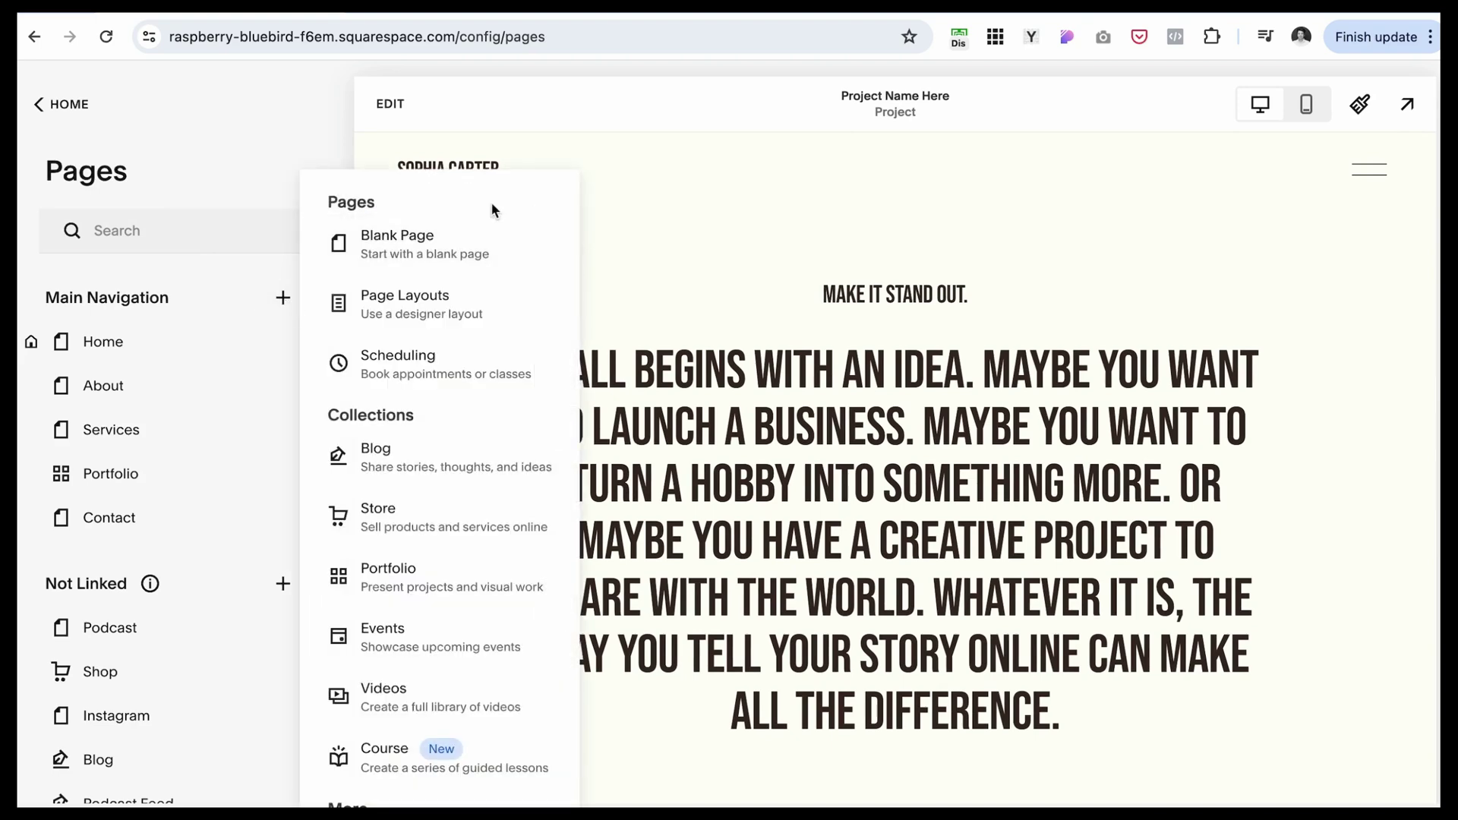
{"action": "left_click", "coordinate": [446, 242]}
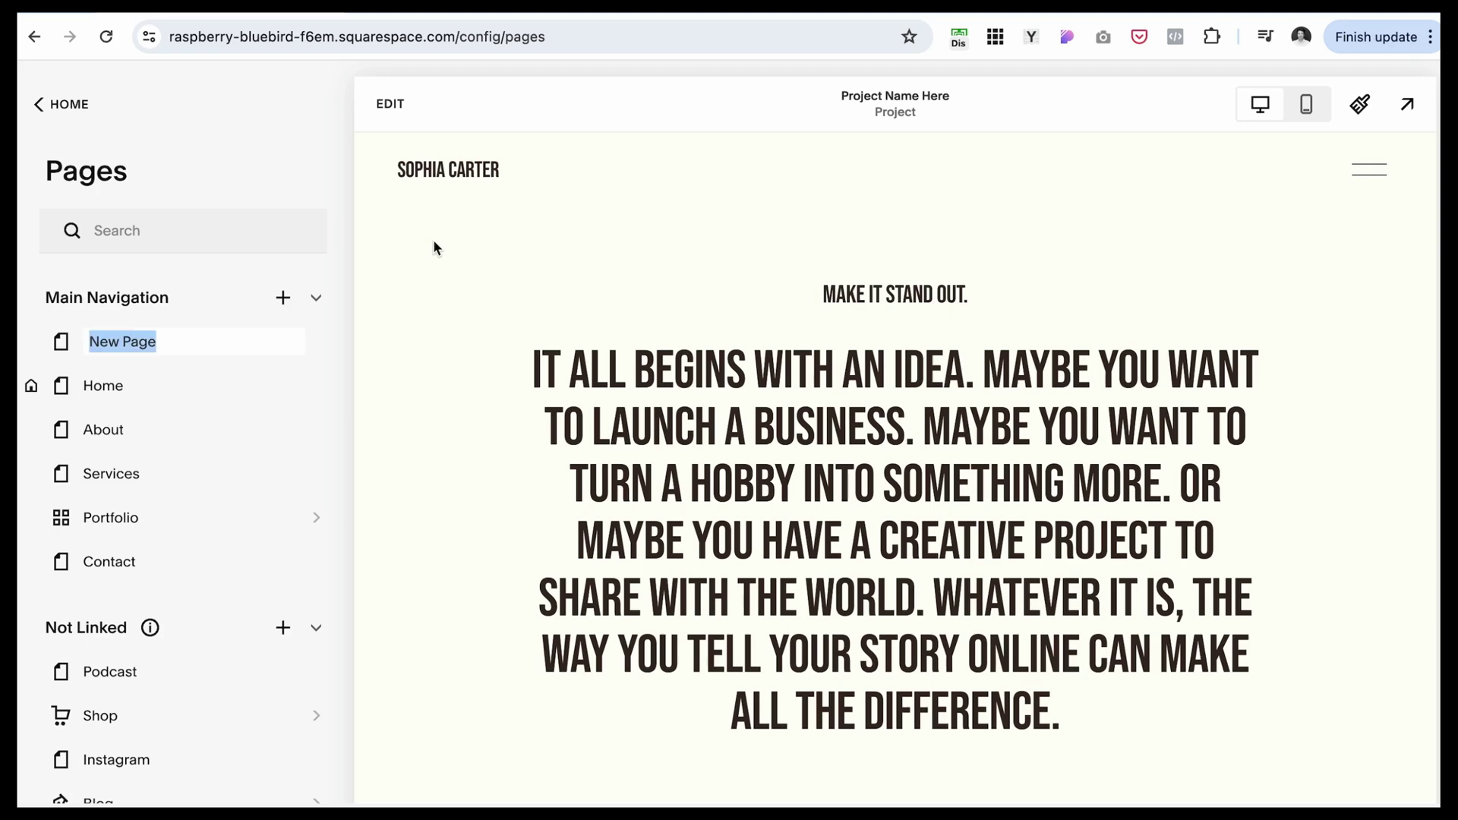
{"action": "type", "text": "Portfolio Single"}
{"action": "key", "text": "Return"}
- Add an image gallery section to the Portfolio Single page
{"action": "left_click", "coordinate": [389, 104]}
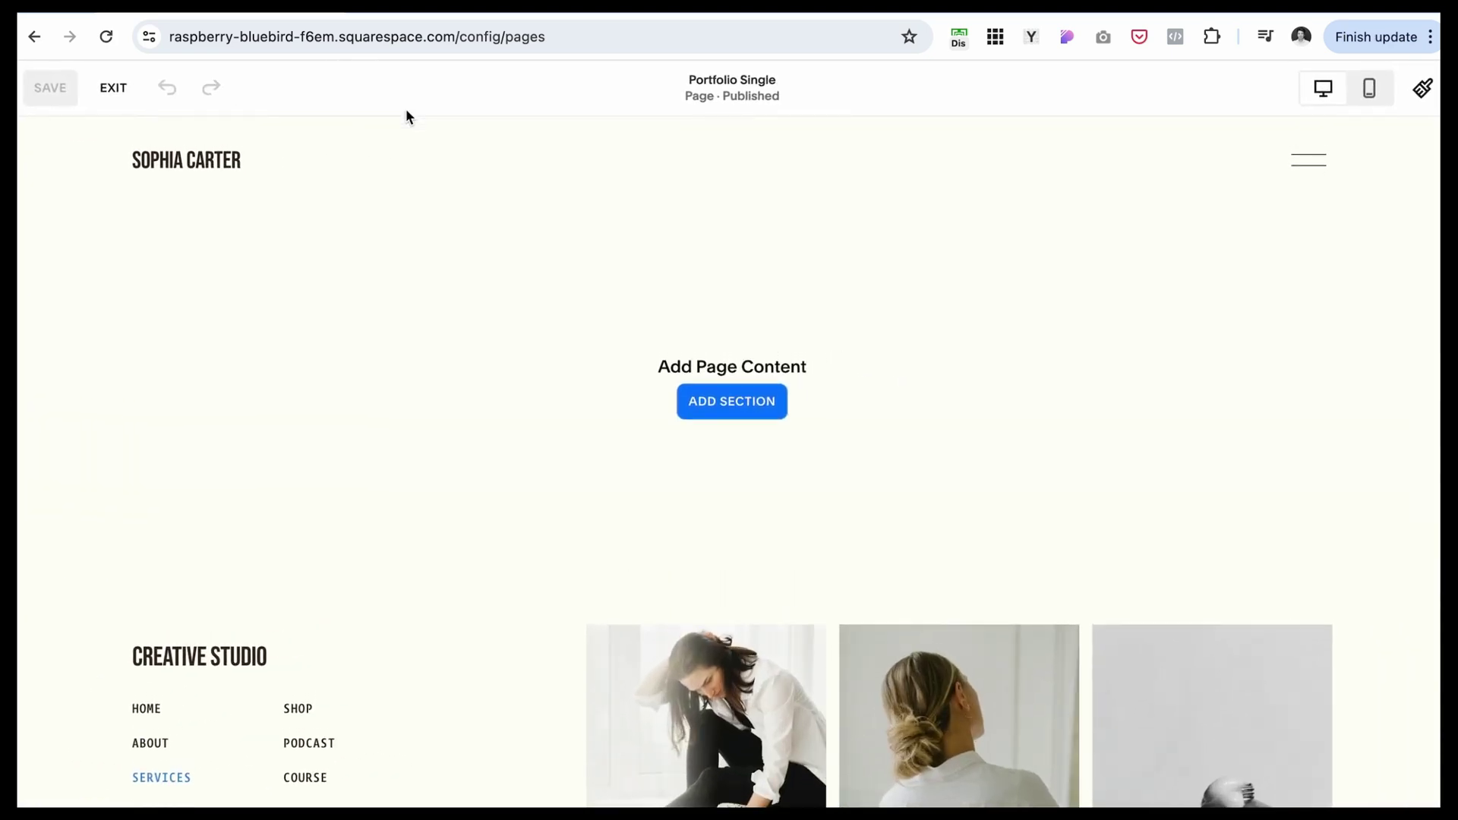
{"action": "left_click", "coordinate": [704, 395]}
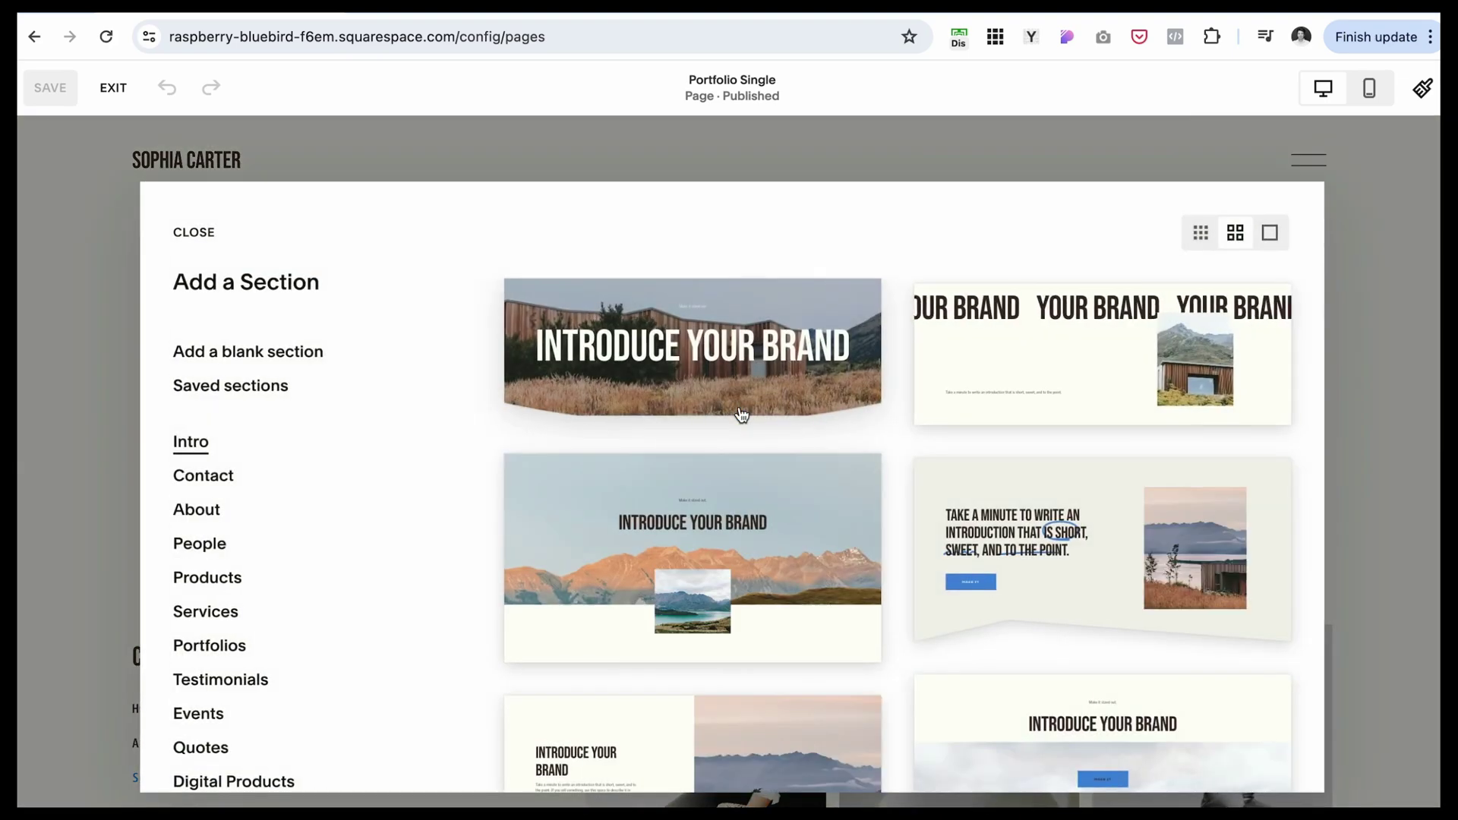
{"action": "scroll", "coordinate": [191, 571], "scroll_direction": "down", "scroll_amount": 2}
{"action": "scroll", "coordinate": [190, 571], "scroll_direction": "down", "scroll_amount": 3}
{"action": "left_click", "coordinate": [198, 602]}
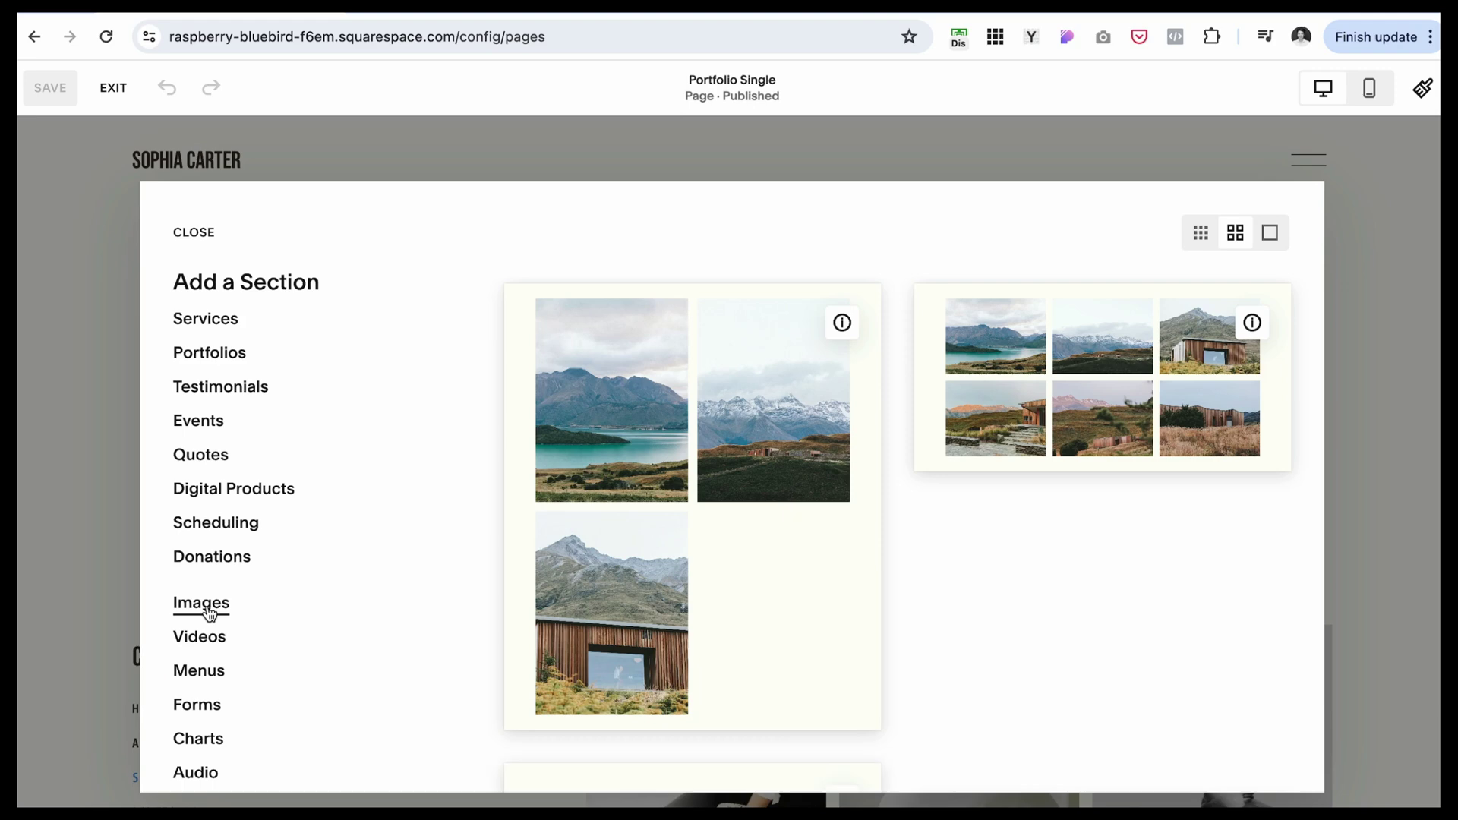
{"action": "left_click", "coordinate": [693, 401]}
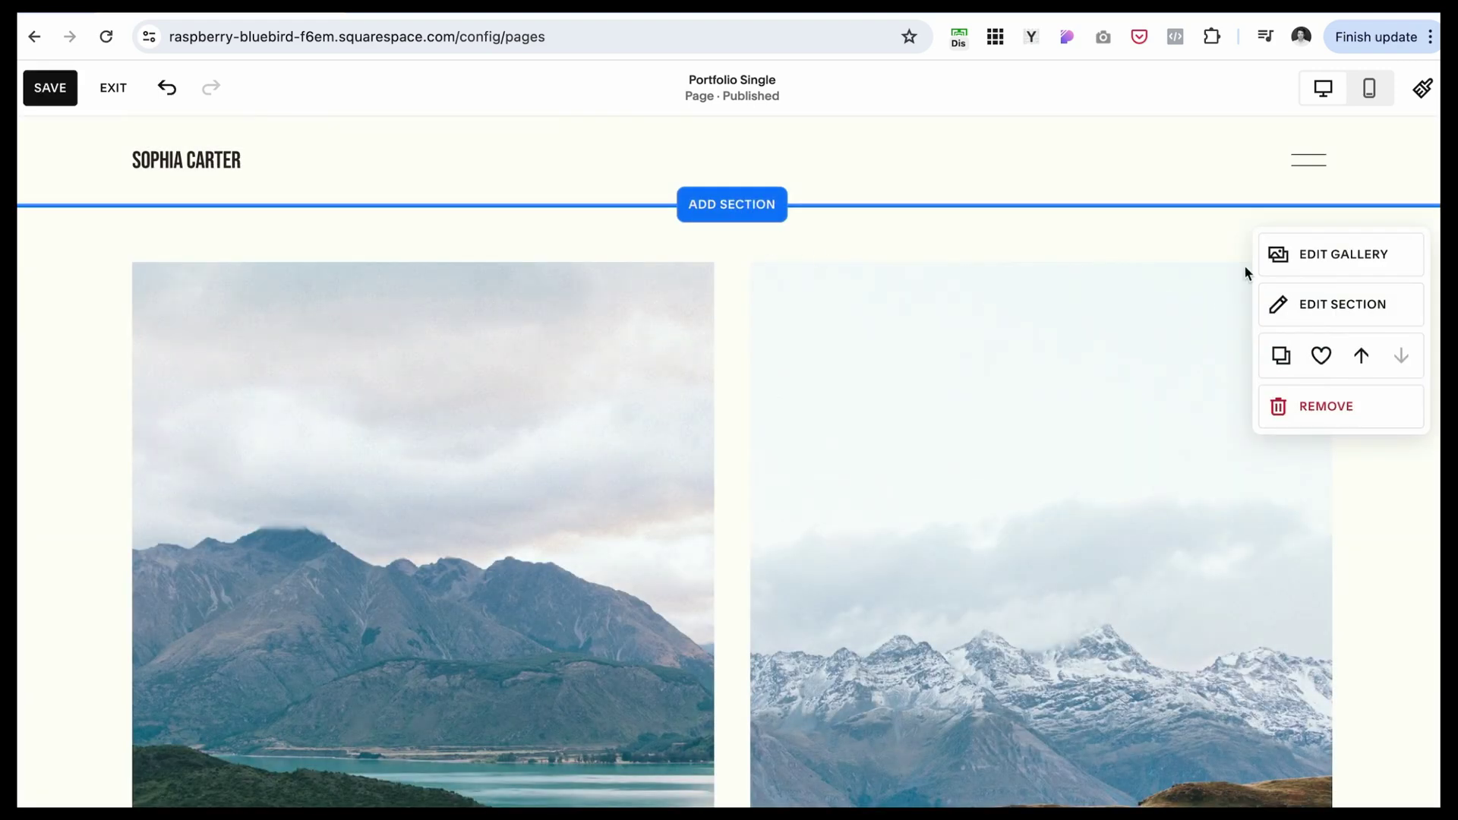
- Review the gallery's four landscape photos in the image manager, then close it
{"action": "left_click", "coordinate": [1283, 255]}
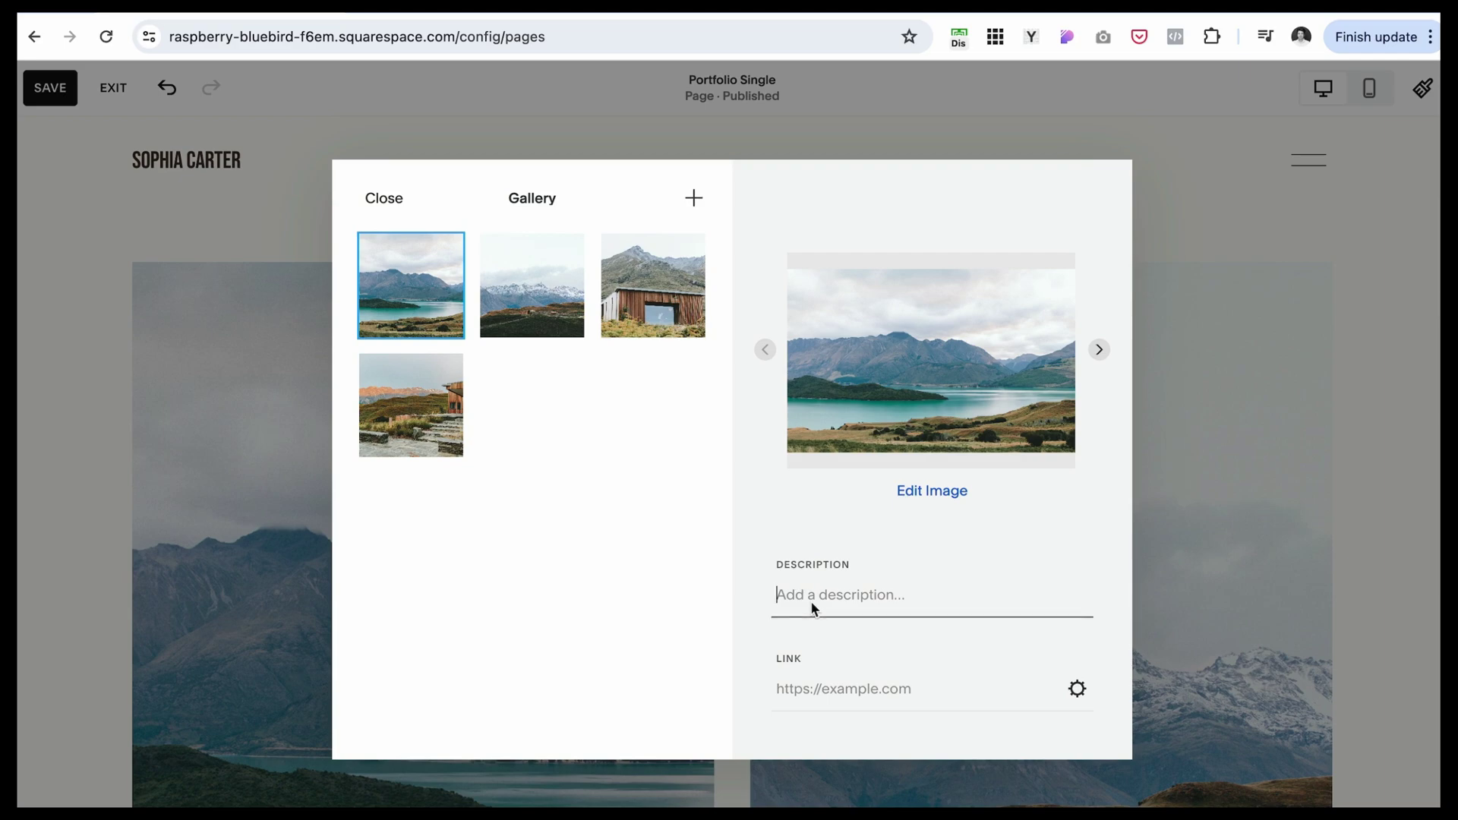
{"action": "left_click", "coordinate": [790, 687]}
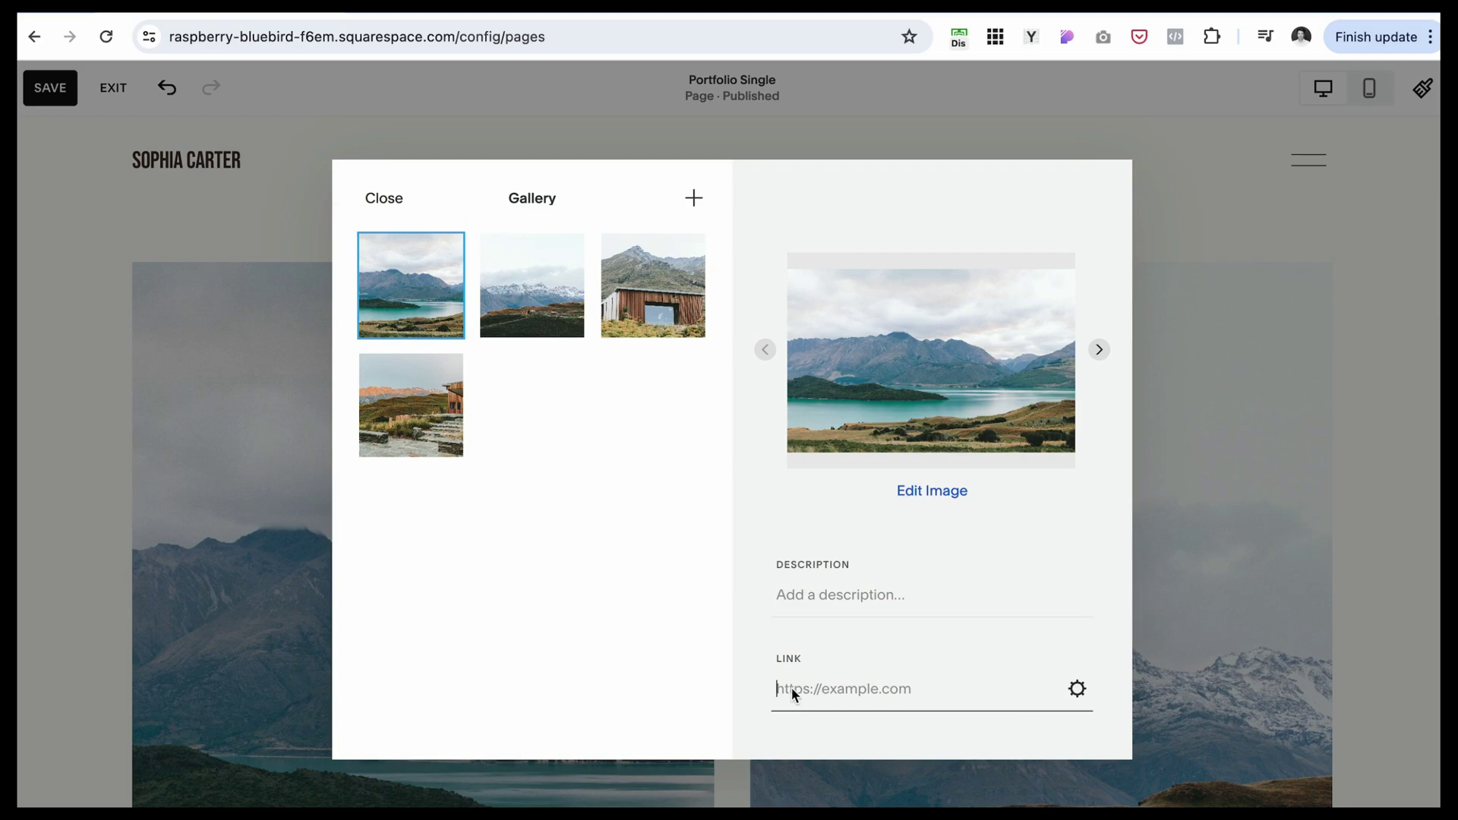
{"action": "left_click", "coordinate": [1315, 510]}
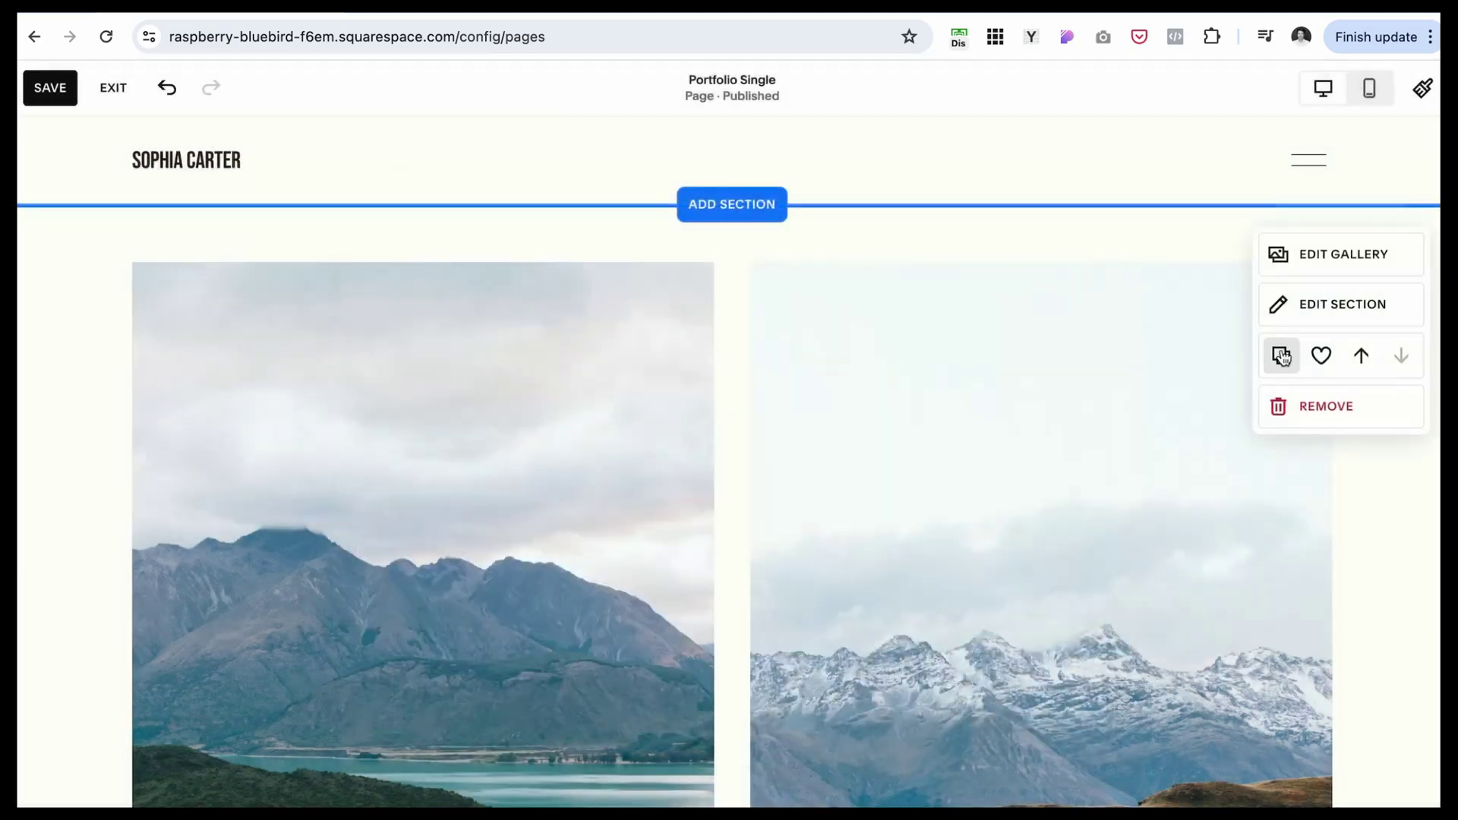
- Try Grid: Strips and Slideshow: Simple, then settle on Slideshow: Full for the gallery
{"action": "left_click", "coordinate": [1280, 306]}
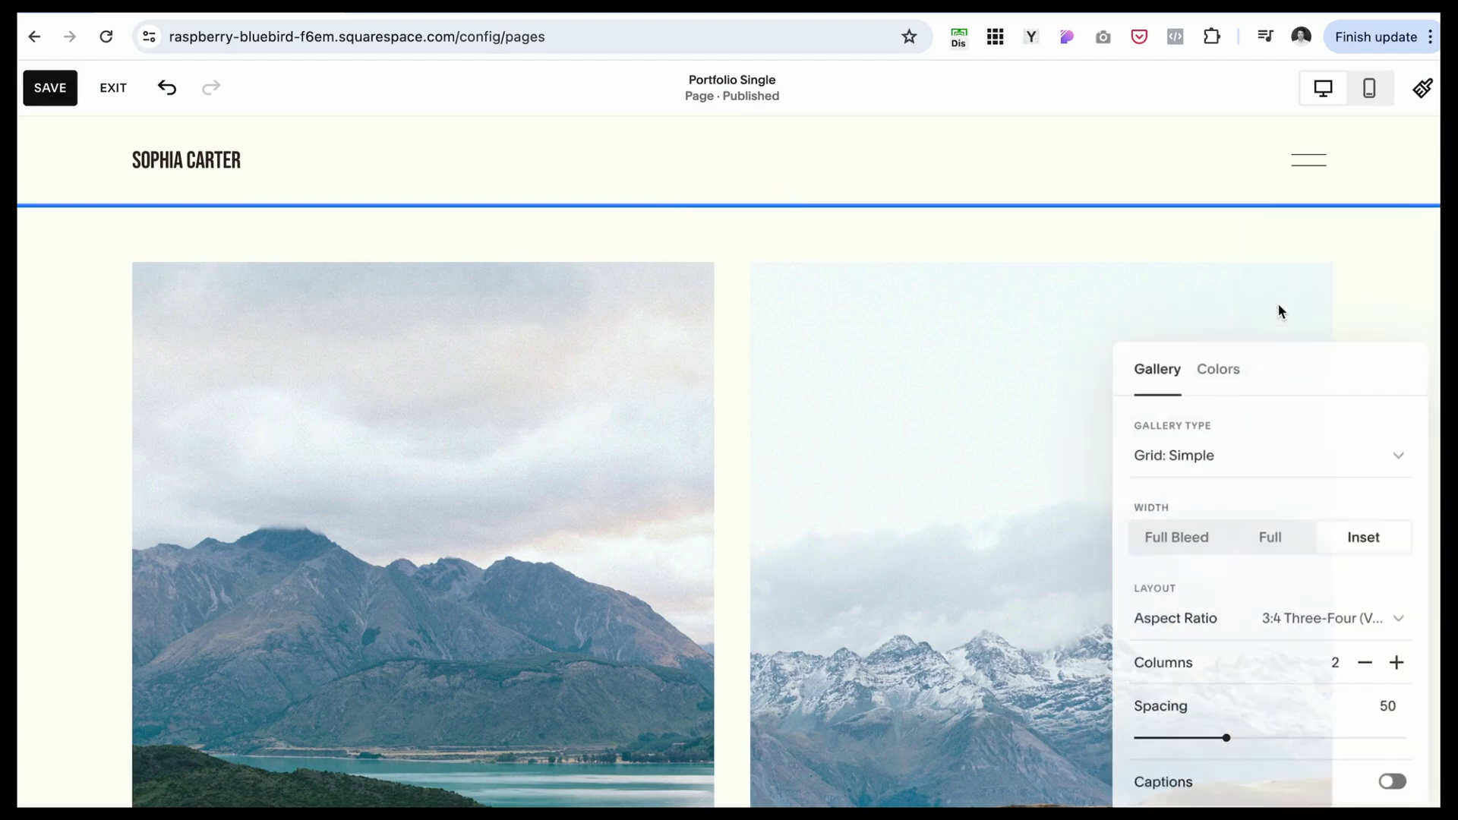
{"action": "left_click", "coordinate": [1239, 452]}
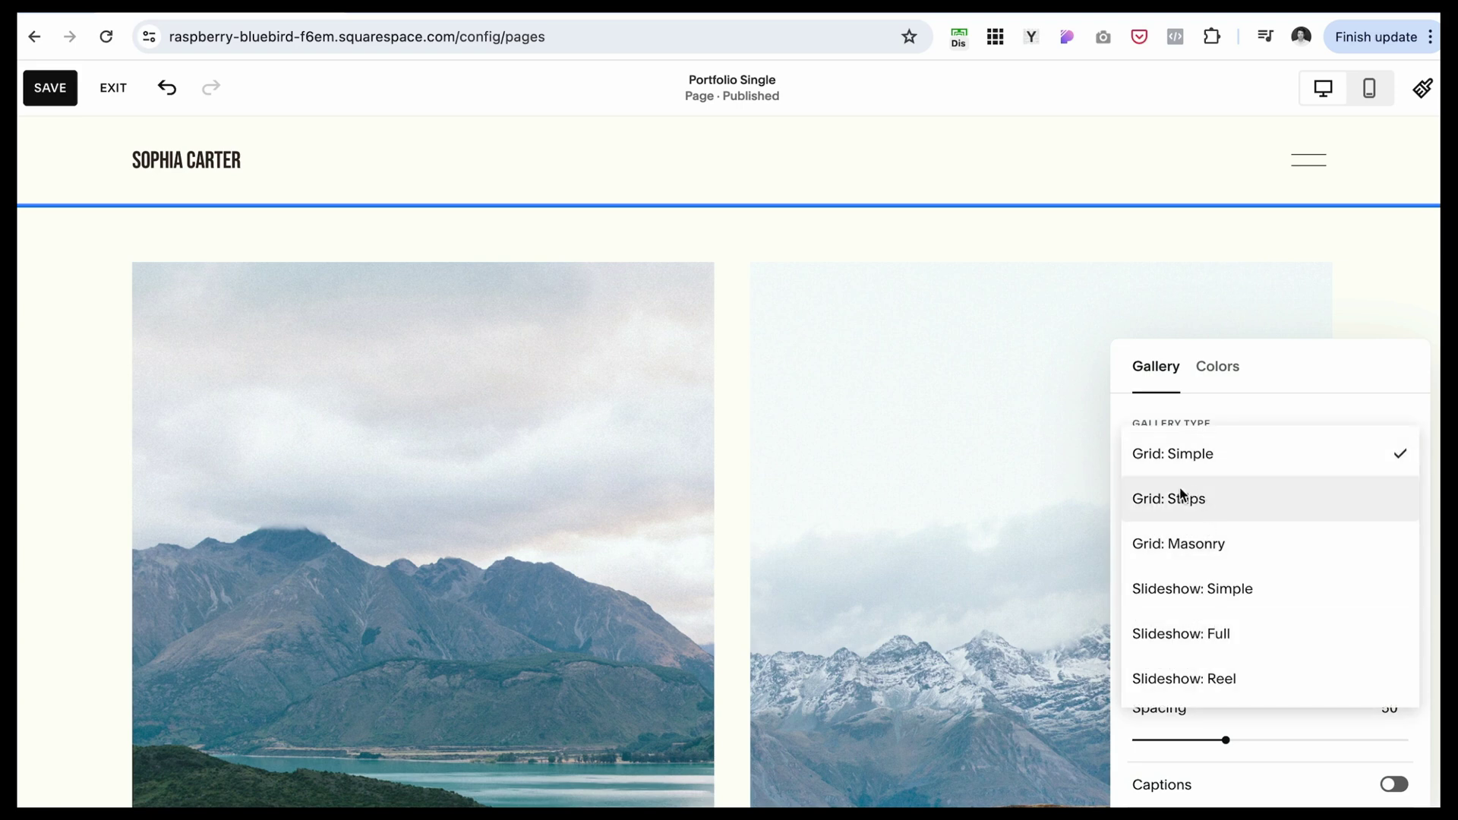
{"action": "left_click", "coordinate": [1211, 507]}
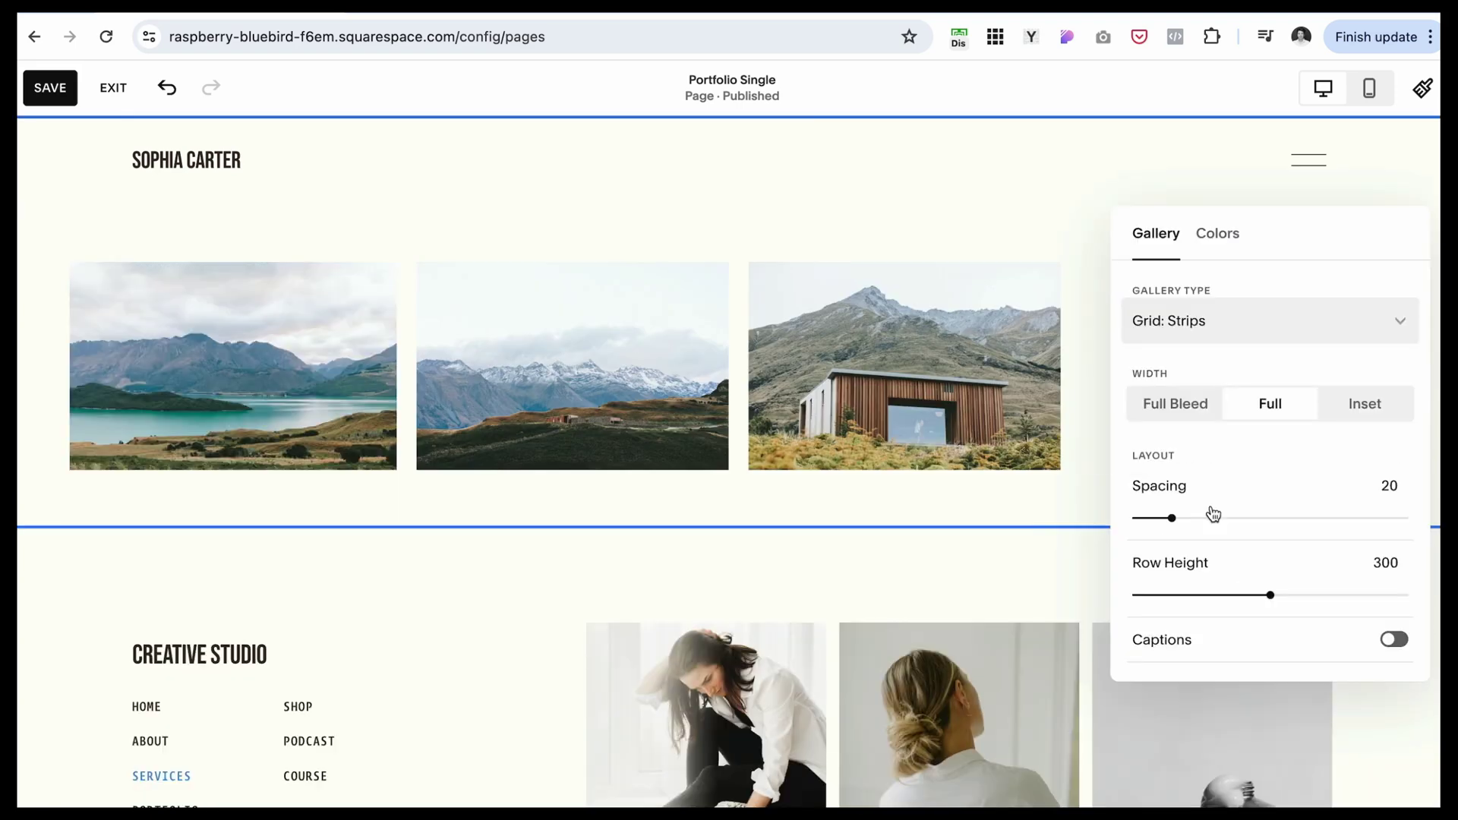
{"action": "left_click", "coordinate": [1375, 329]}
{"action": "left_click", "coordinate": [1252, 410]}
{"action": "left_click", "coordinate": [1310, 328]}
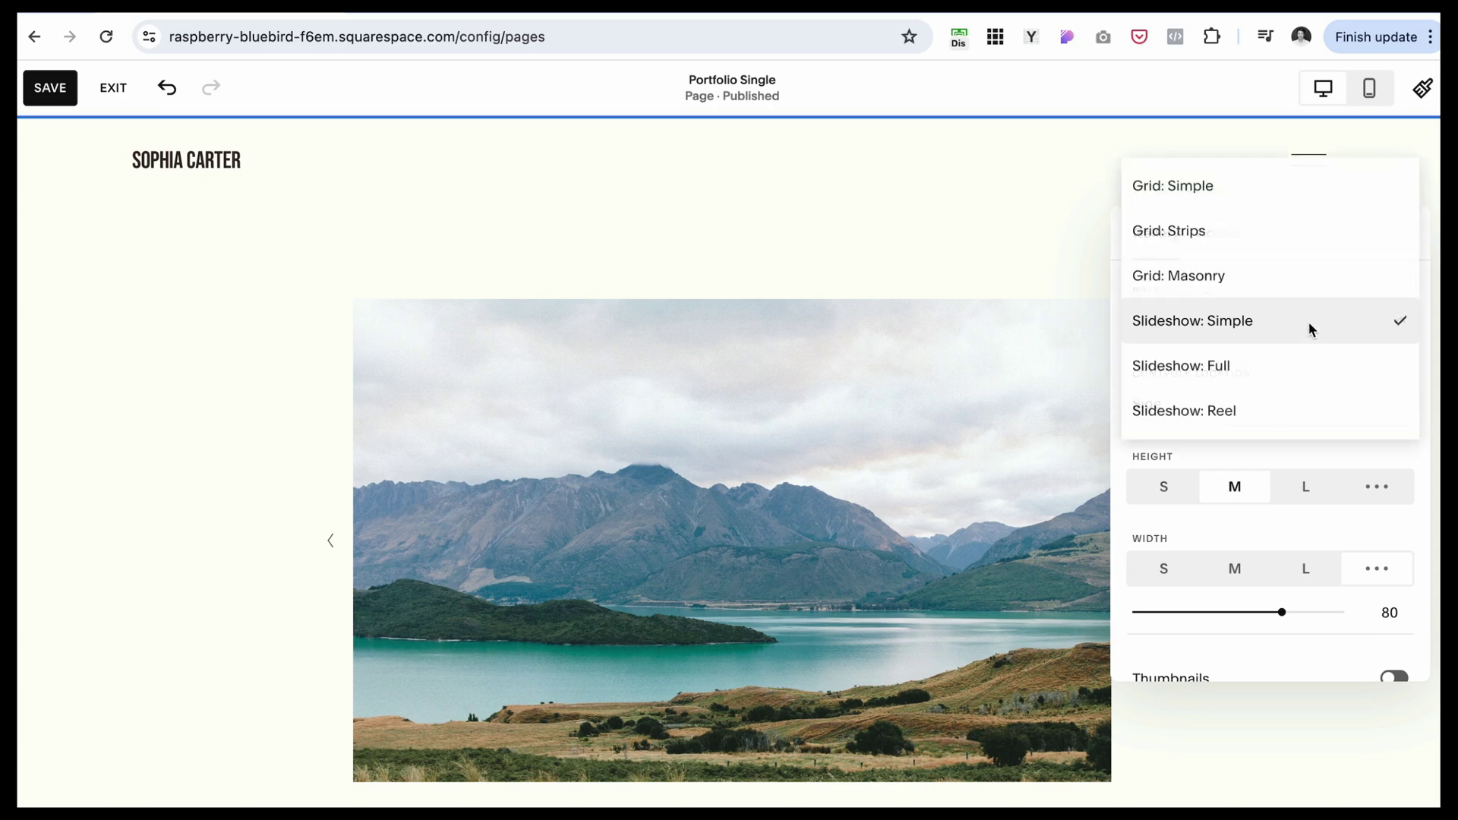
{"action": "left_click", "coordinate": [1170, 367]}
{"action": "left_click", "coordinate": [842, 385]}
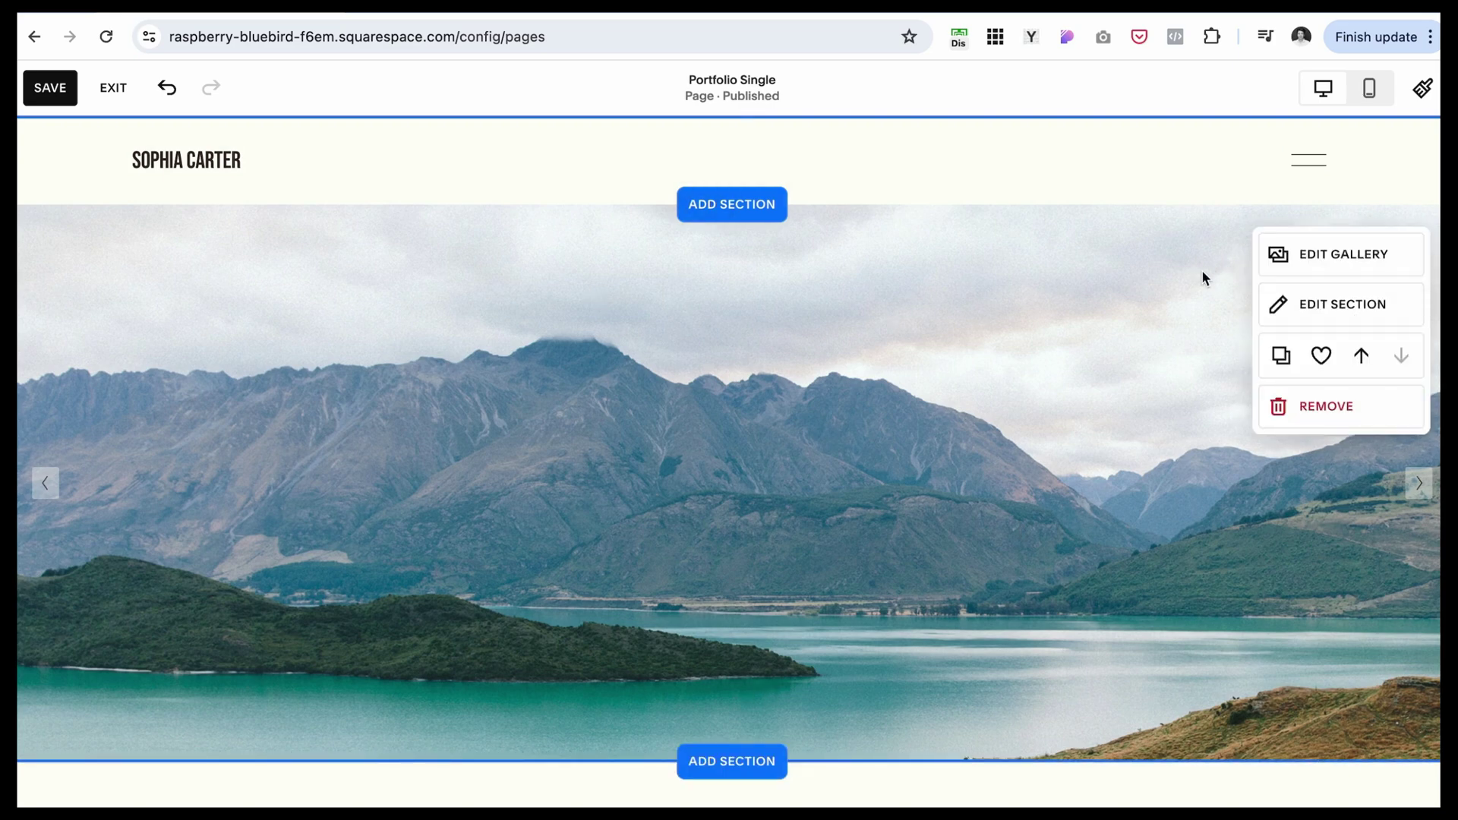
- Insert a two-column image gallery section below the slideshow's text
{"action": "scroll", "coordinate": [846, 344], "scroll_direction": "down", "scroll_amount": 6}
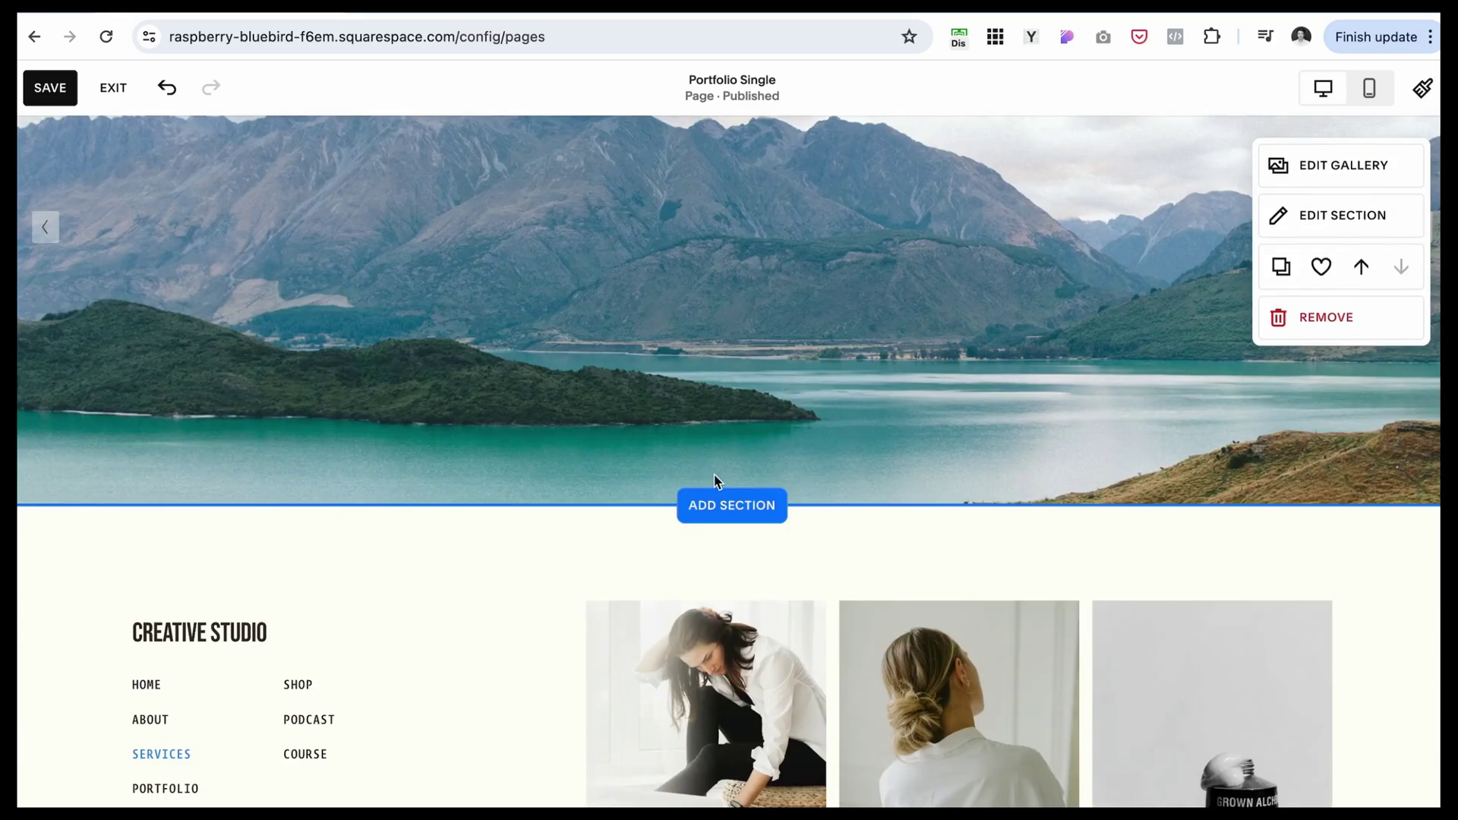
{"action": "left_click", "coordinate": [1021, 515]}
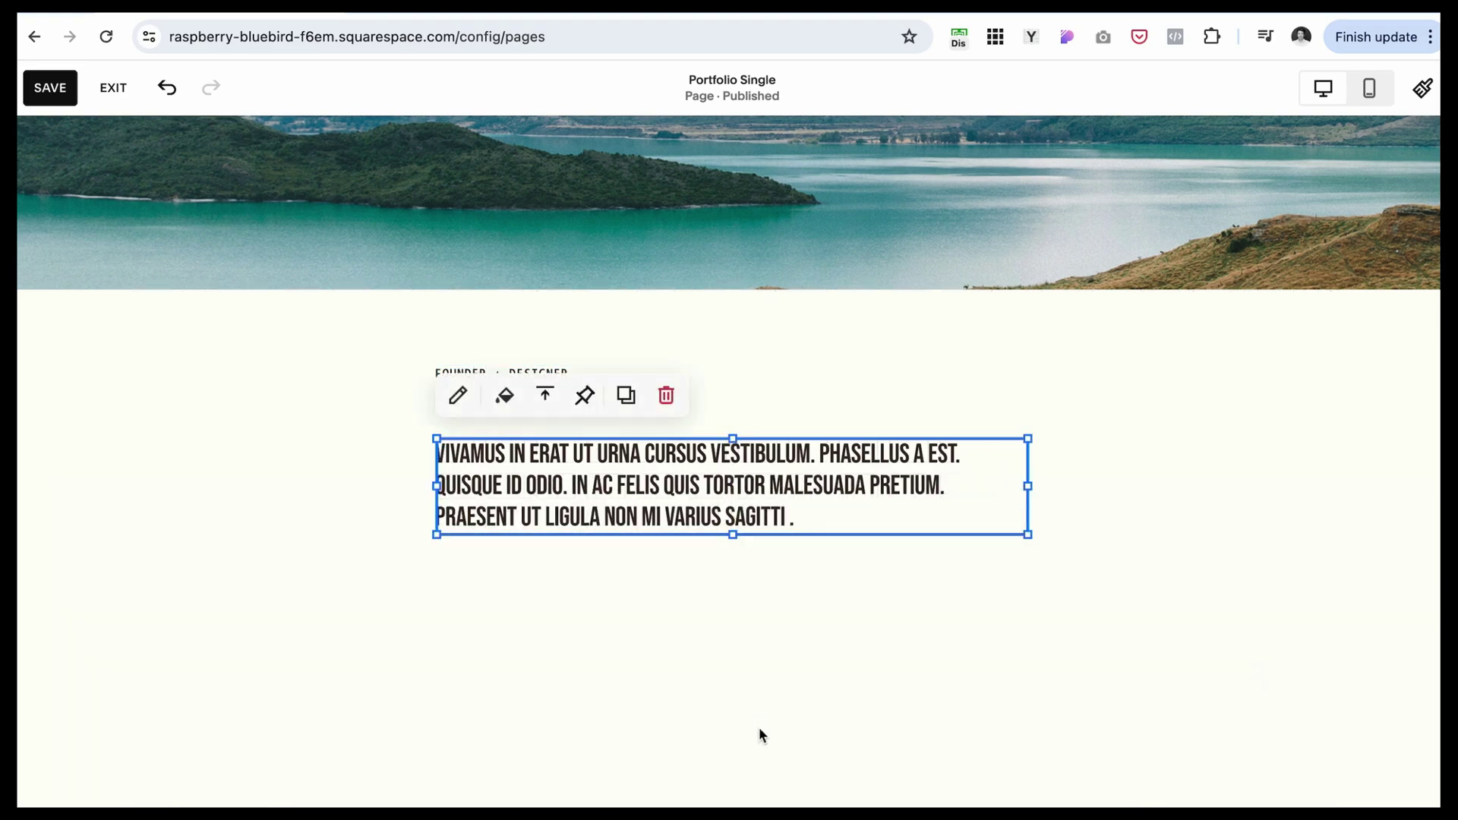
{"action": "left_click", "coordinate": [758, 726]}
{"action": "scroll", "coordinate": [758, 713], "scroll_direction": "down", "scroll_amount": 4}
{"action": "scroll", "coordinate": [335, 560], "scroll_direction": "down", "scroll_amount": 15}
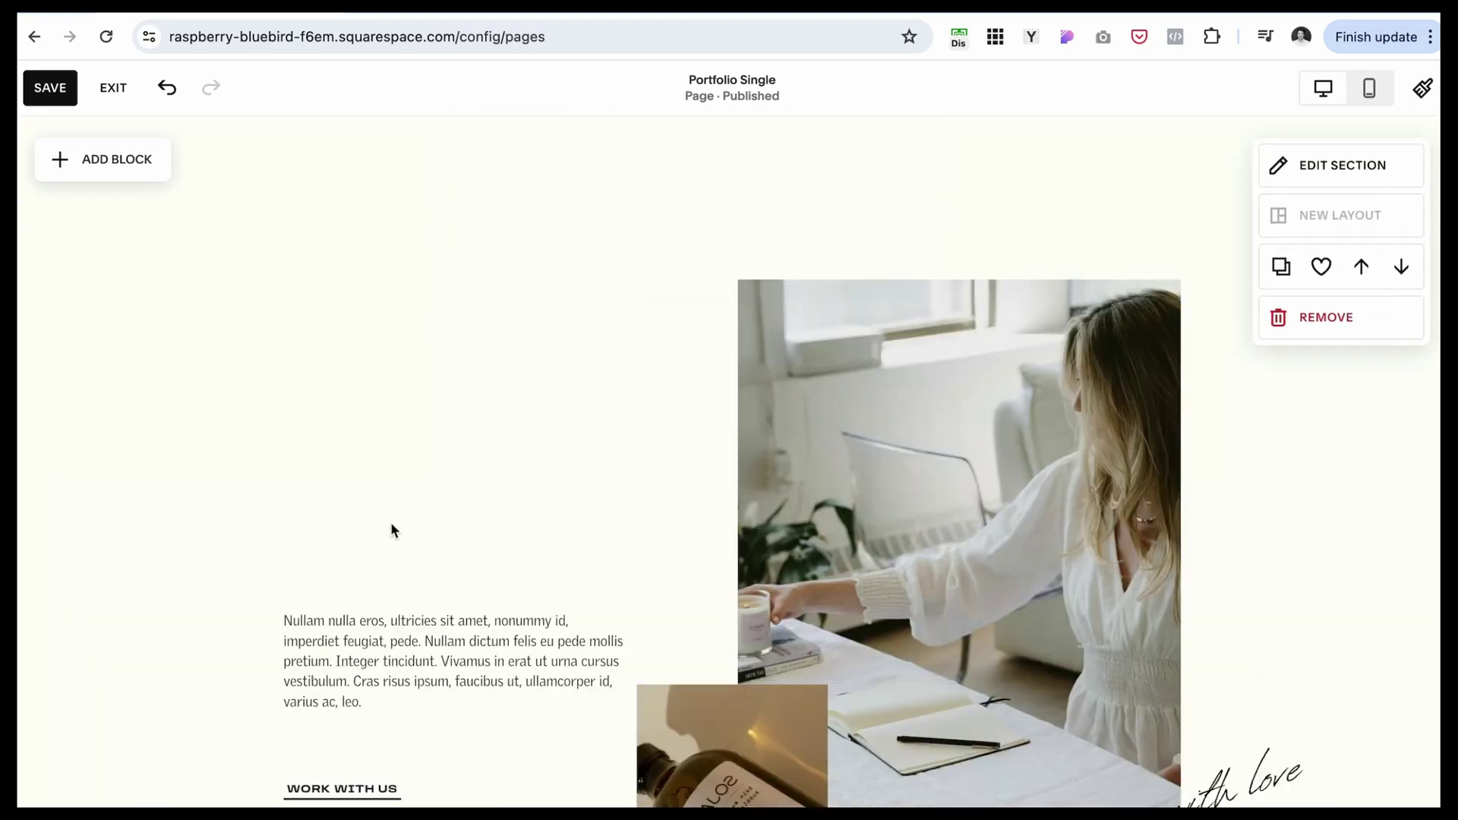
{"action": "scroll", "coordinate": [1145, 139], "scroll_direction": "up", "scroll_amount": 2}
{"action": "scroll", "coordinate": [1146, 142], "scroll_direction": "up", "scroll_amount": 3}
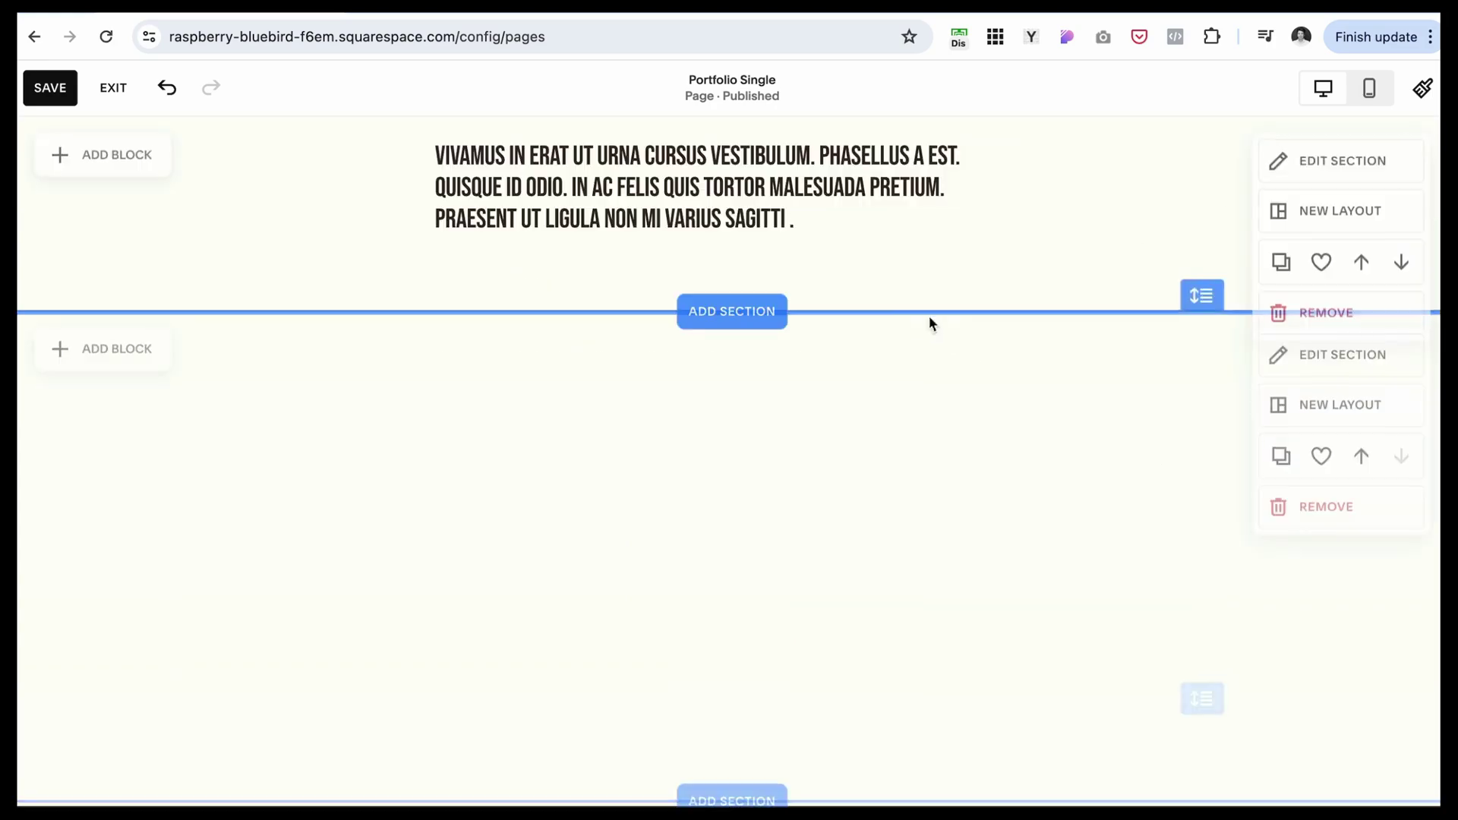
{"action": "left_click", "coordinate": [730, 312]}
{"action": "scroll", "coordinate": [372, 548], "scroll_direction": "down", "scroll_amount": 5}
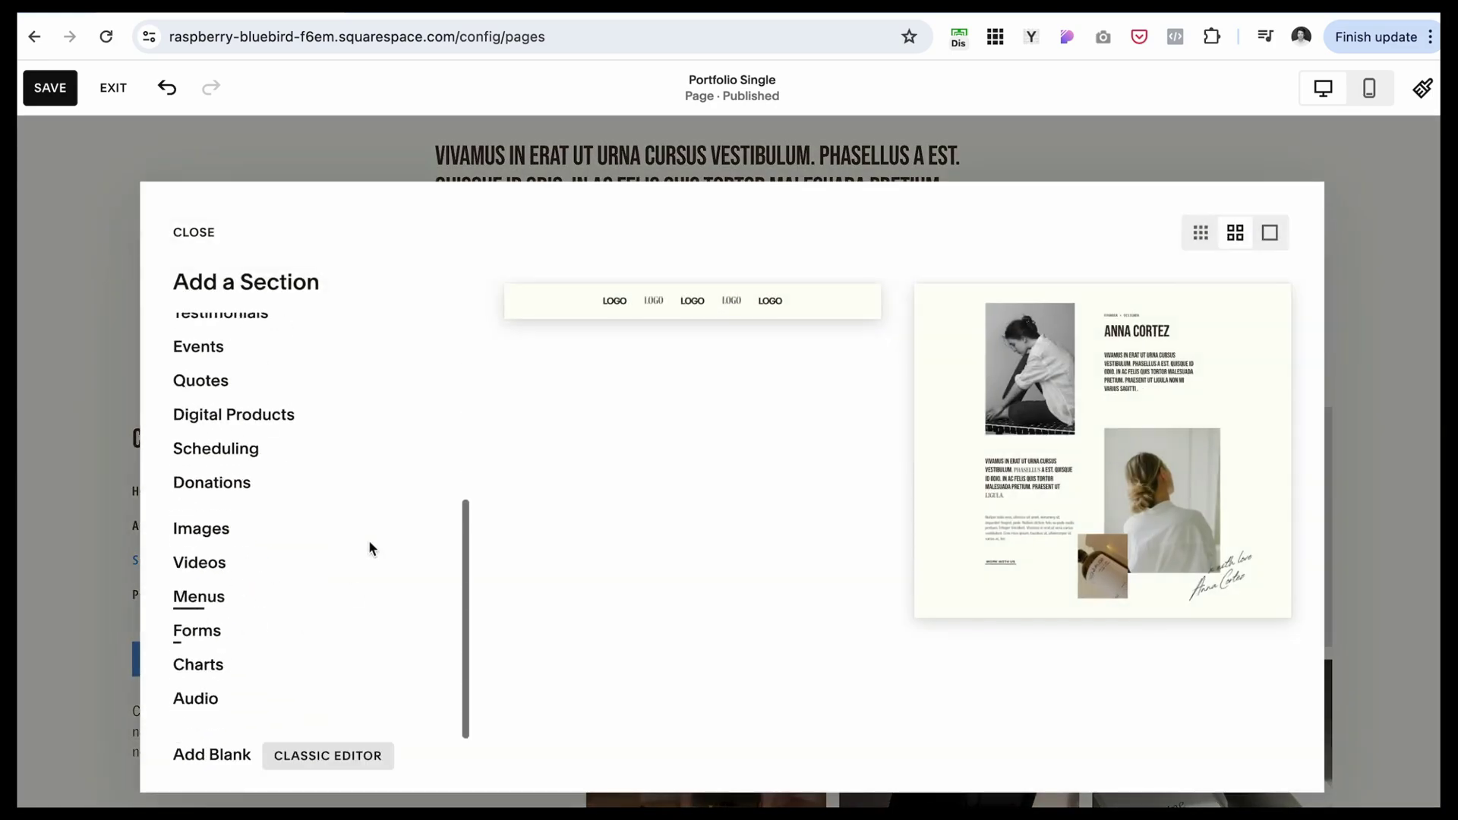
{"action": "left_click", "coordinate": [201, 531]}
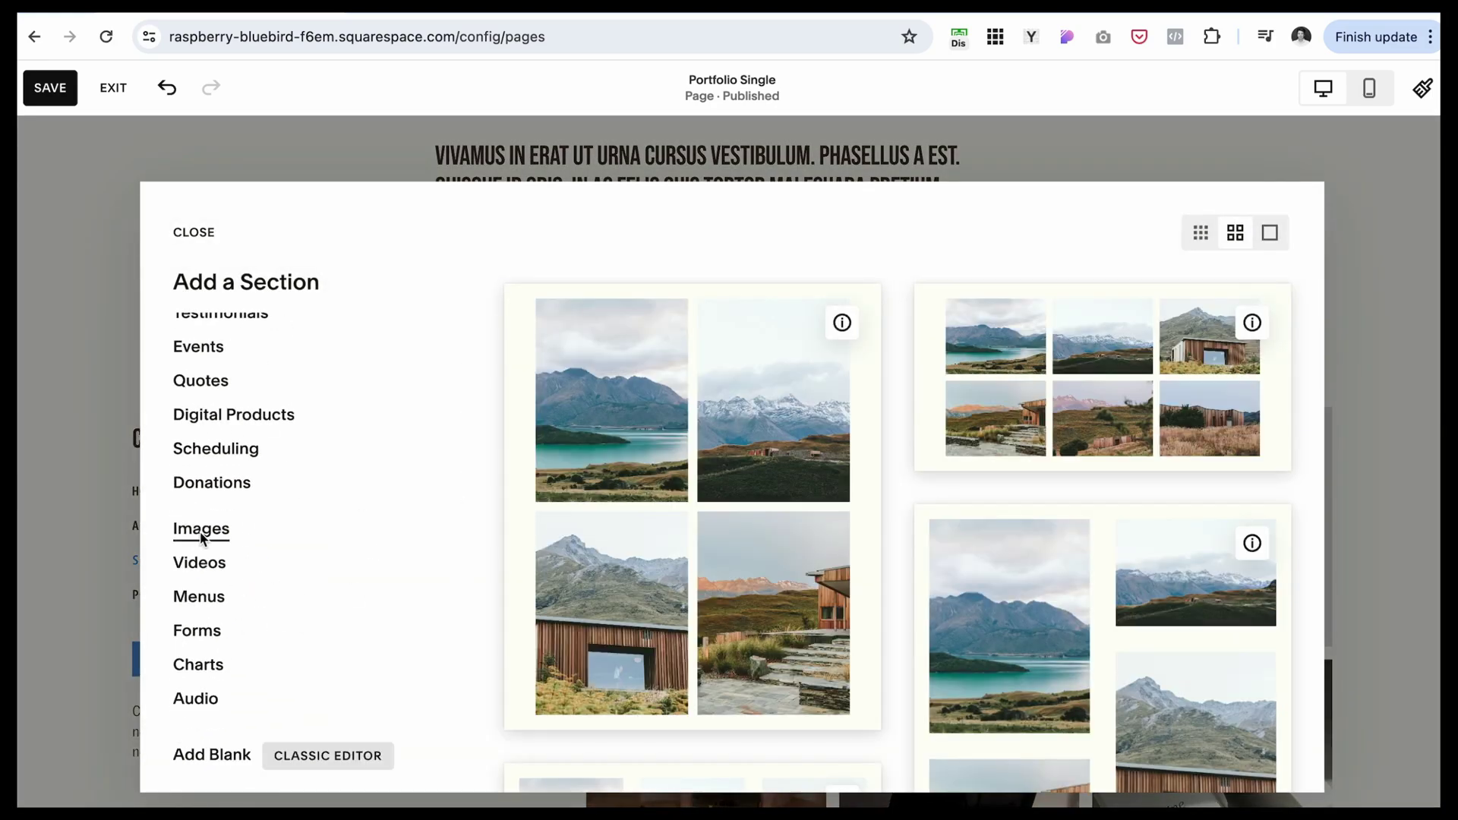
{"action": "left_click", "coordinate": [697, 395]}
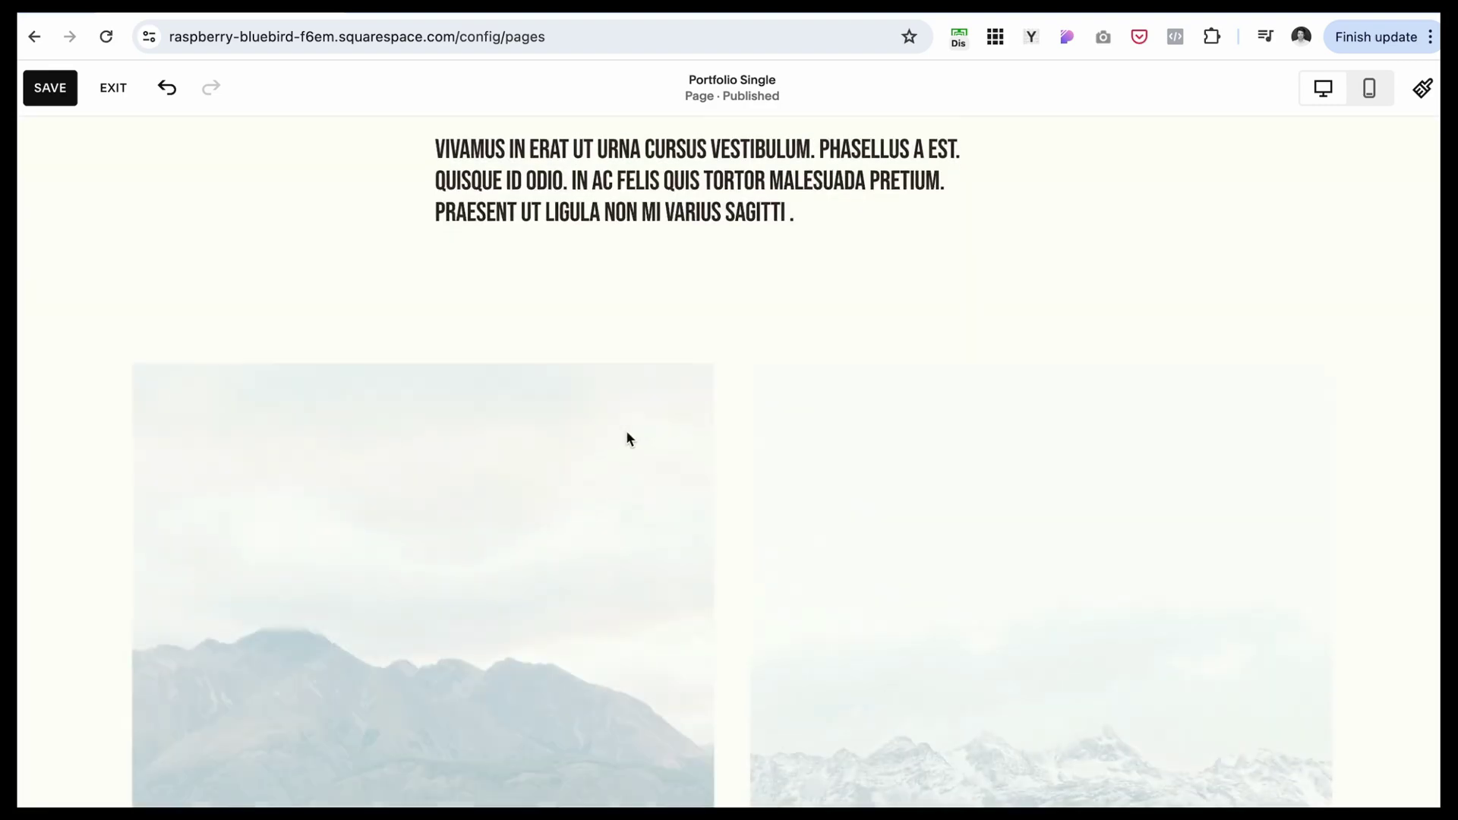
{"action": "scroll", "coordinate": [598, 403], "scroll_direction": "down", "scroll_amount": 13}
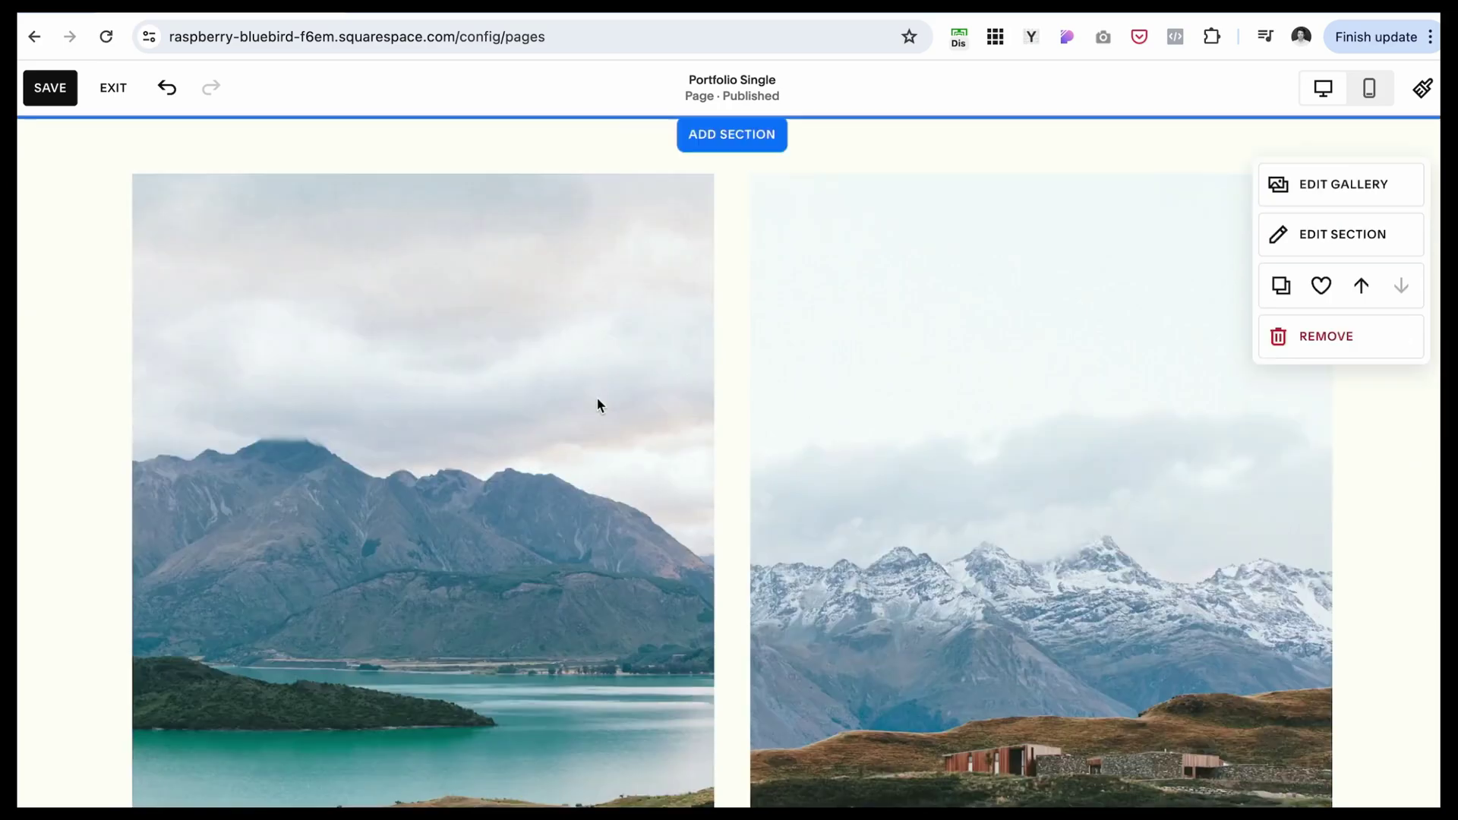
{"action": "scroll", "coordinate": [601, 405], "scroll_direction": "up", "scroll_amount": 9}
{"action": "scroll", "coordinate": [925, 311], "scroll_direction": "up", "scroll_amount": 6}
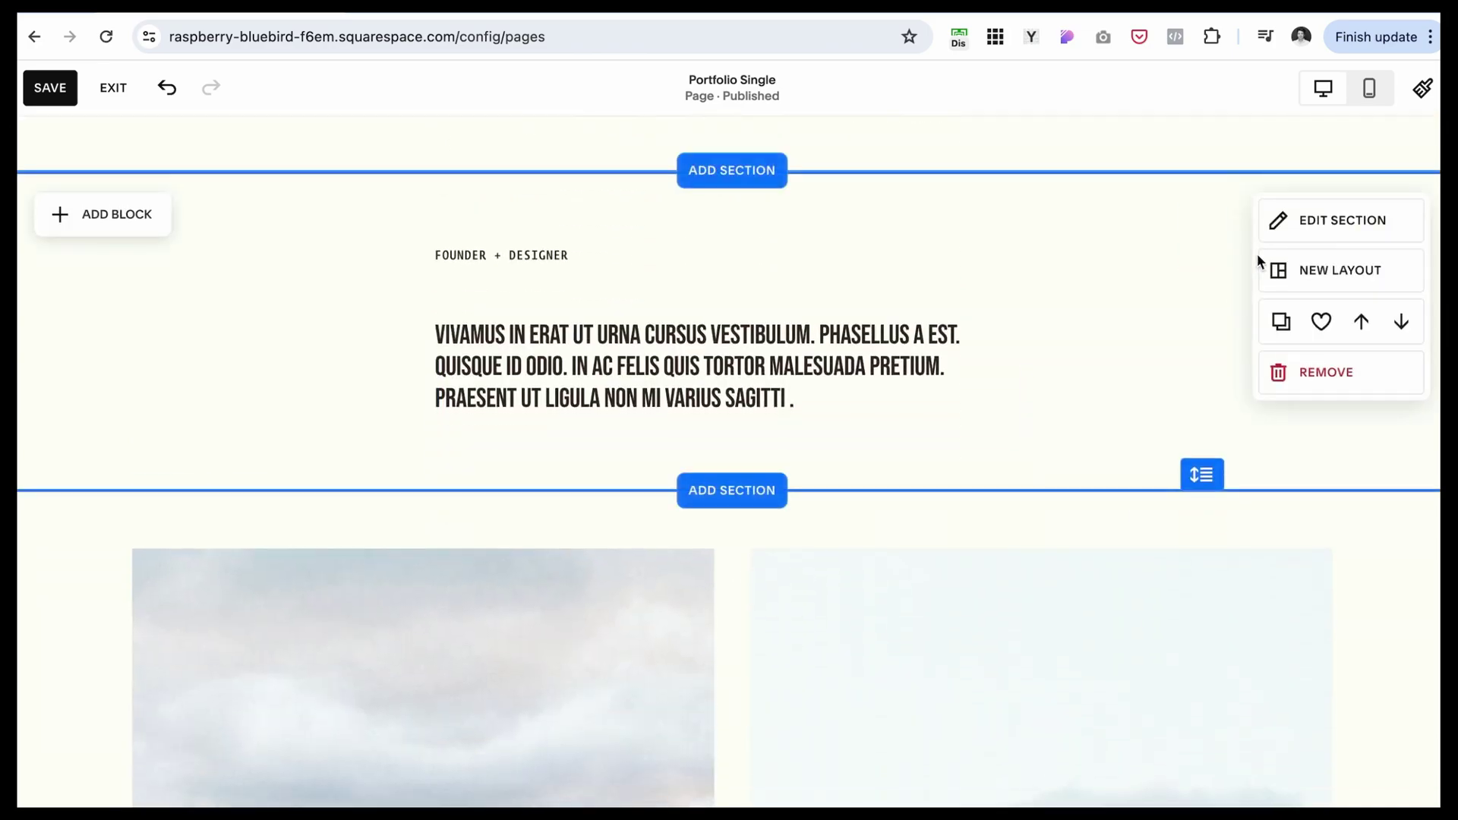
- Move the Founder + Designer section below the new gallery
{"action": "left_click", "coordinate": [1410, 338]}
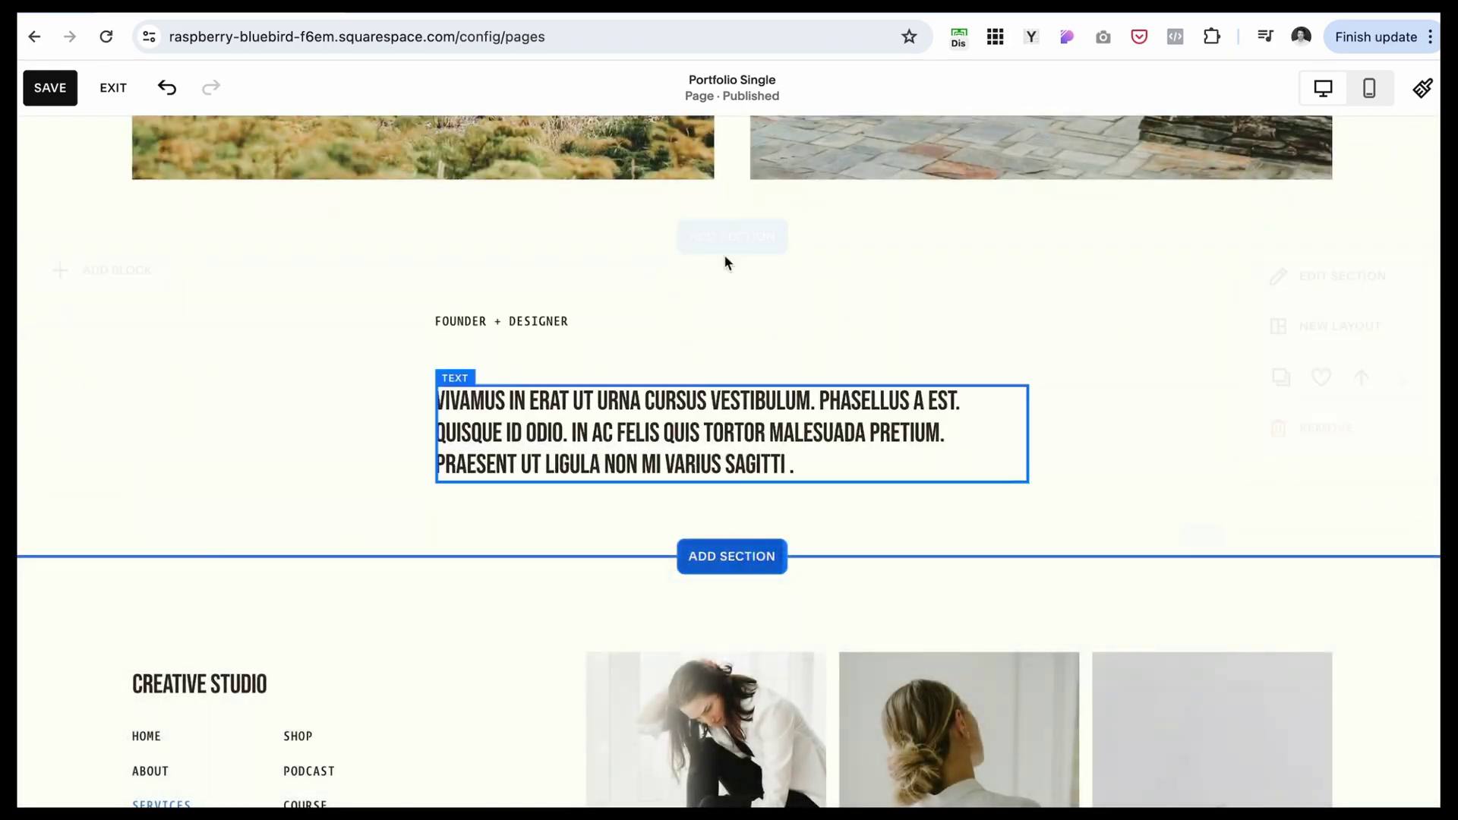
{"action": "scroll", "coordinate": [724, 236], "scroll_direction": "up", "scroll_amount": 8}
{"action": "scroll", "coordinate": [725, 205], "scroll_direction": "up", "scroll_amount": 3}
{"action": "scroll", "coordinate": [722, 228], "scroll_direction": "down", "scroll_amount": 10}
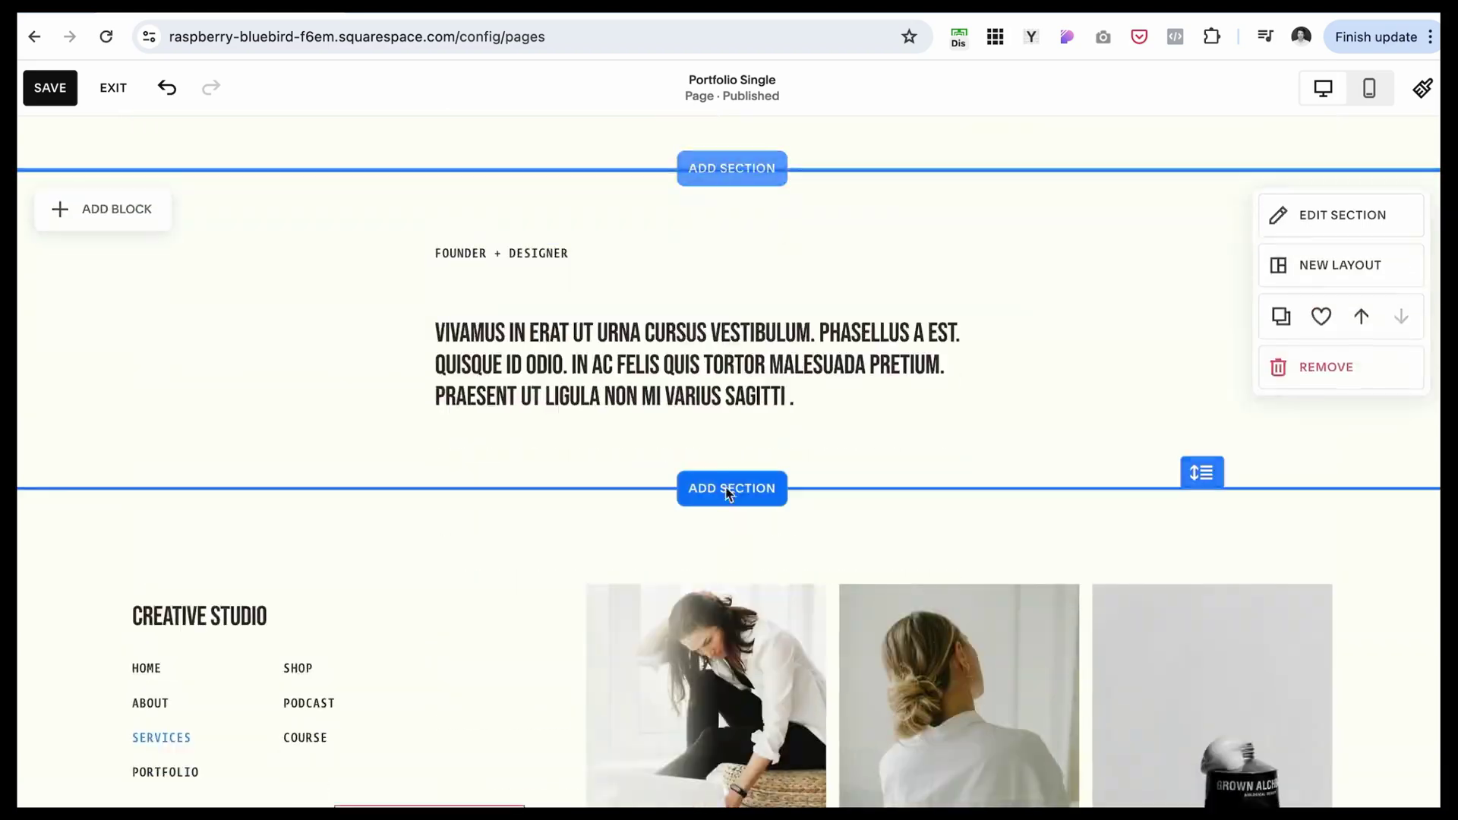
- Add a Grid: Strips gallery below the Founder + Designer text and save the page
{"action": "left_click", "coordinate": [723, 488]}
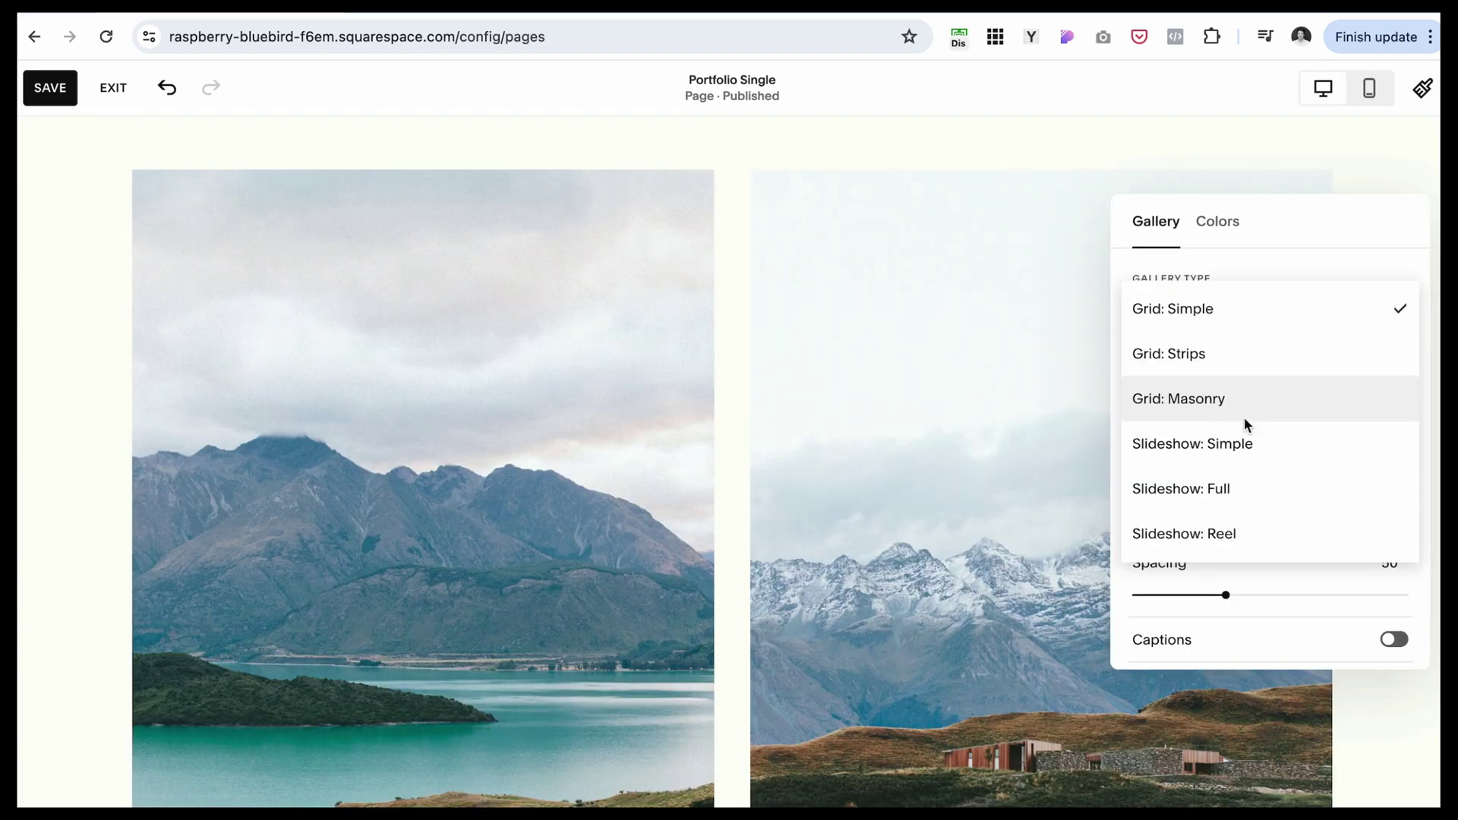
{"action": "left_click", "coordinate": [1243, 353]}
{"action": "scroll", "coordinate": [839, 311], "scroll_direction": "up", "scroll_amount": 10}
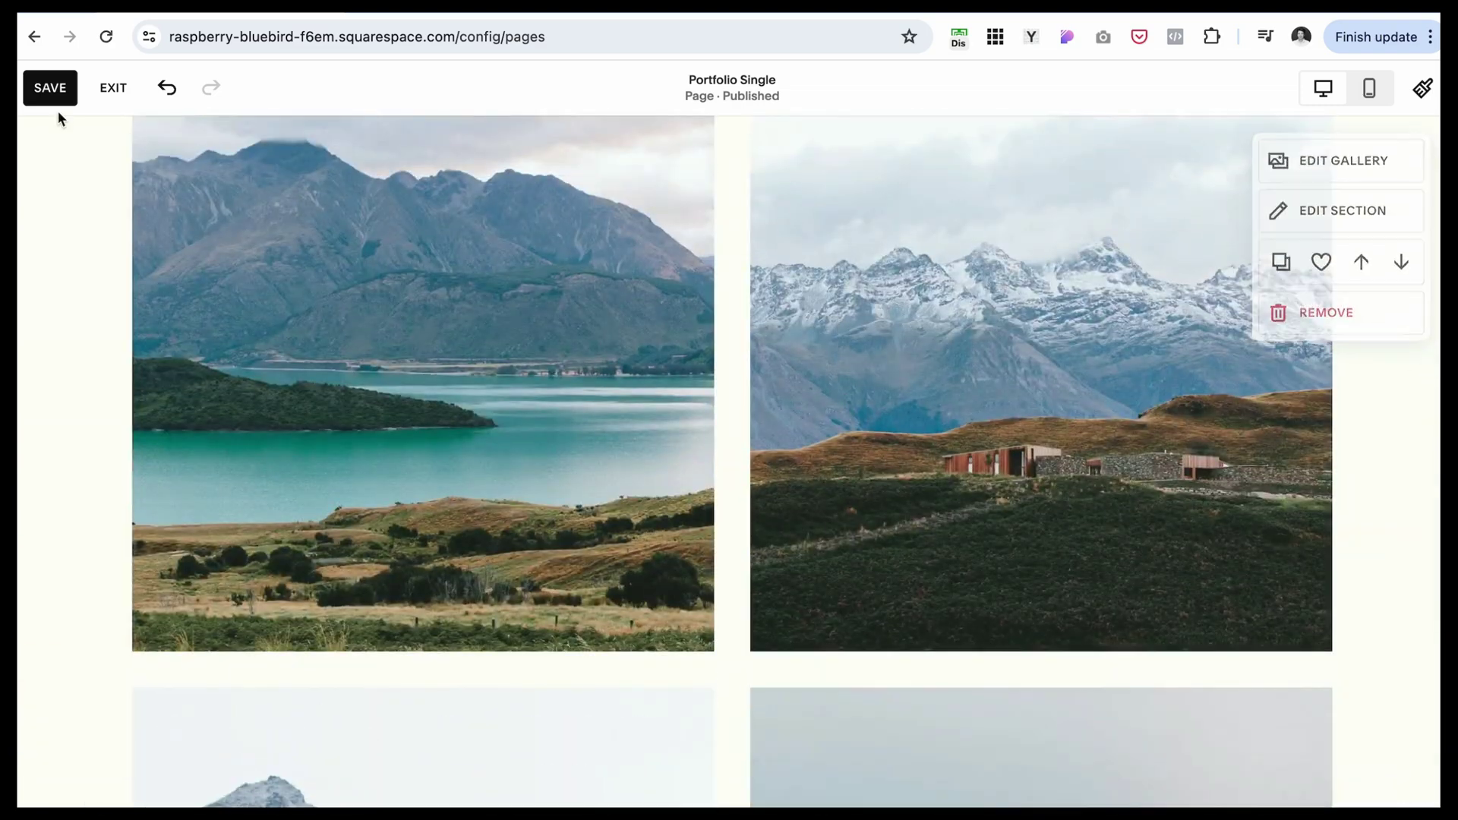
{"action": "left_click", "coordinate": [53, 89]}
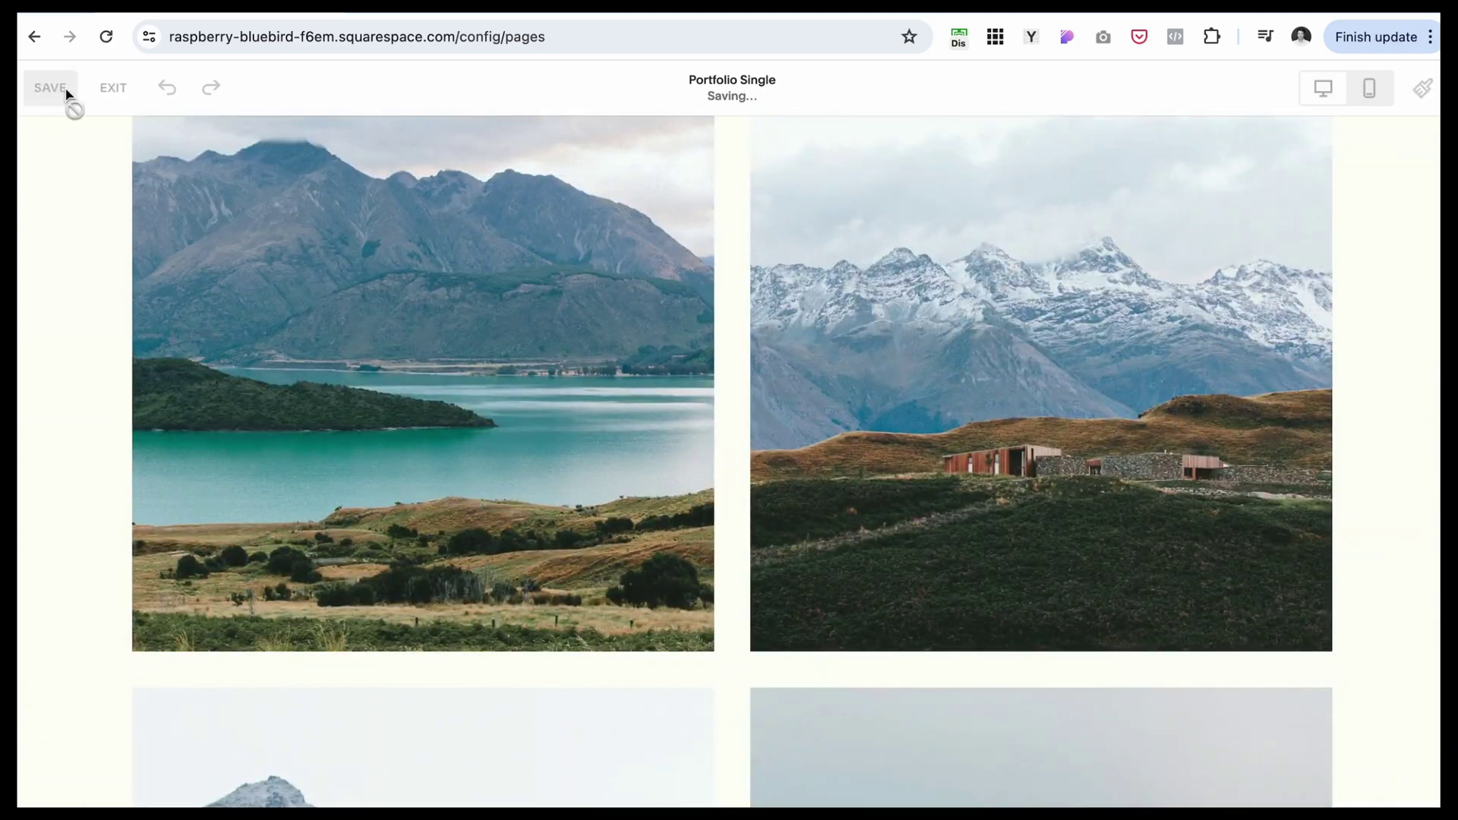
- Exit the editor, preview Portfolio Single live, and advance the slideshow two photos
{"action": "left_click", "coordinate": [114, 88]}
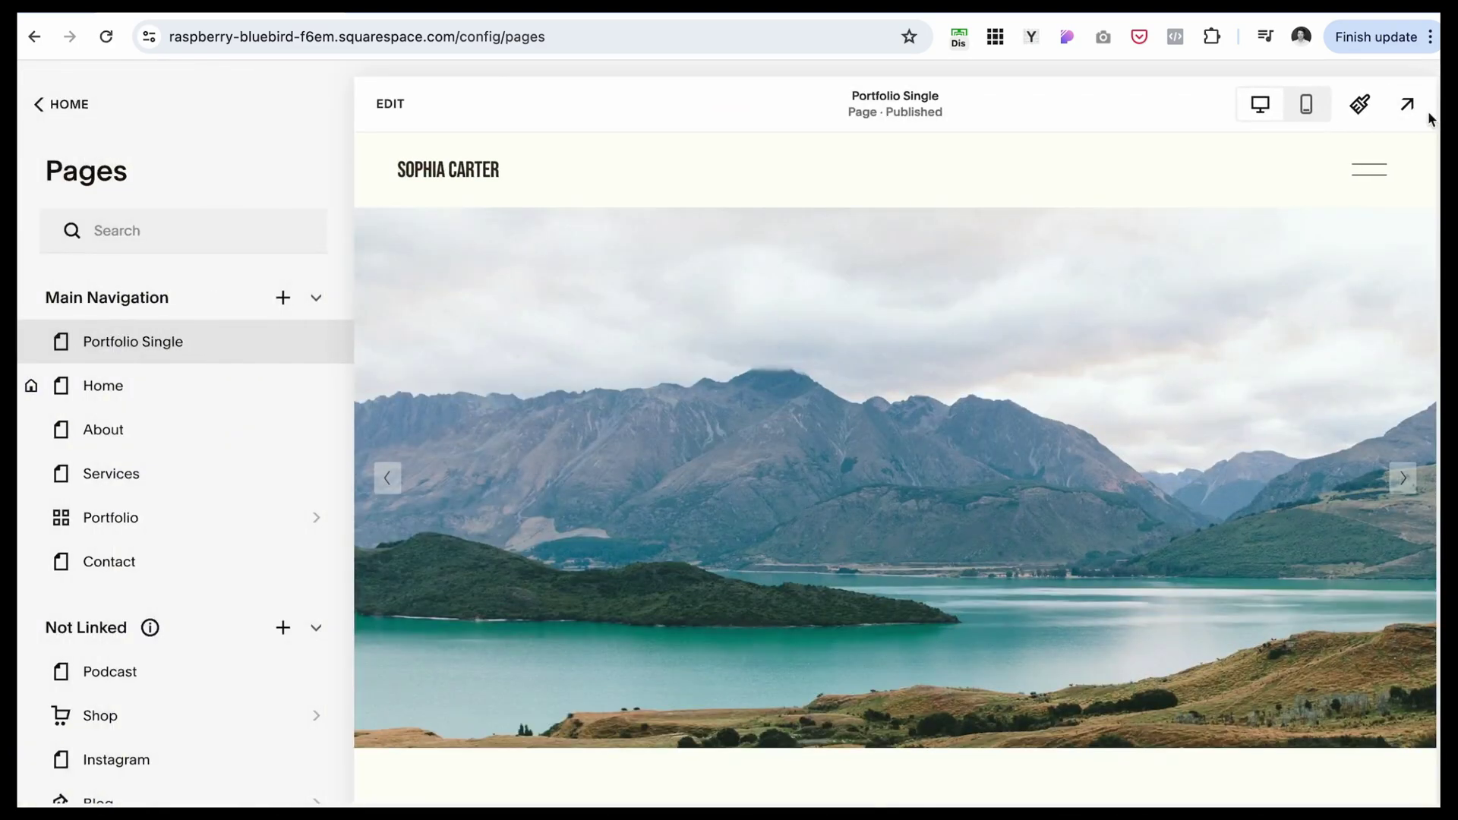
{"action": "left_click", "coordinate": [1410, 109]}
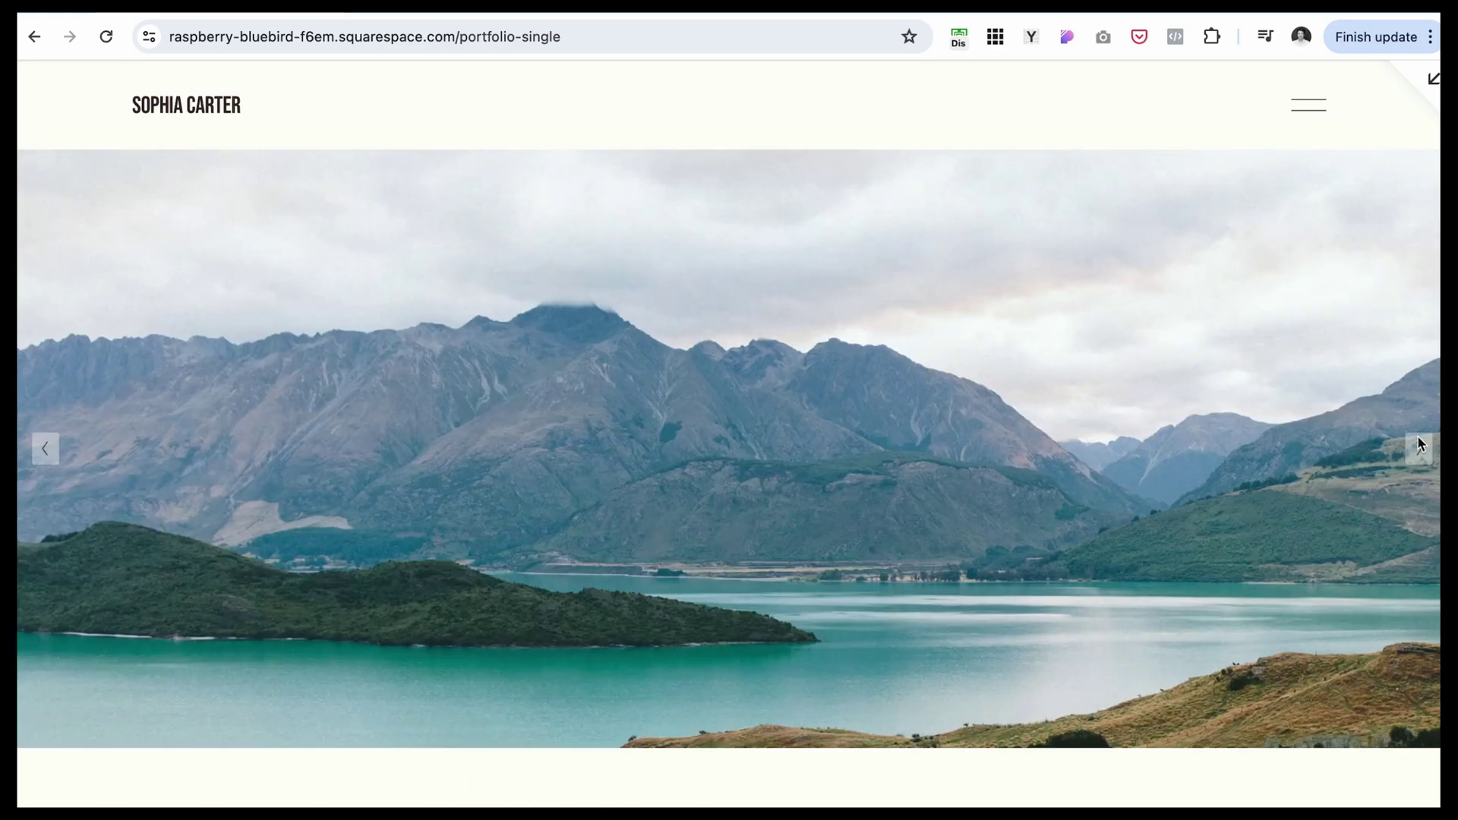
{"action": "left_click", "coordinate": [1417, 442]}
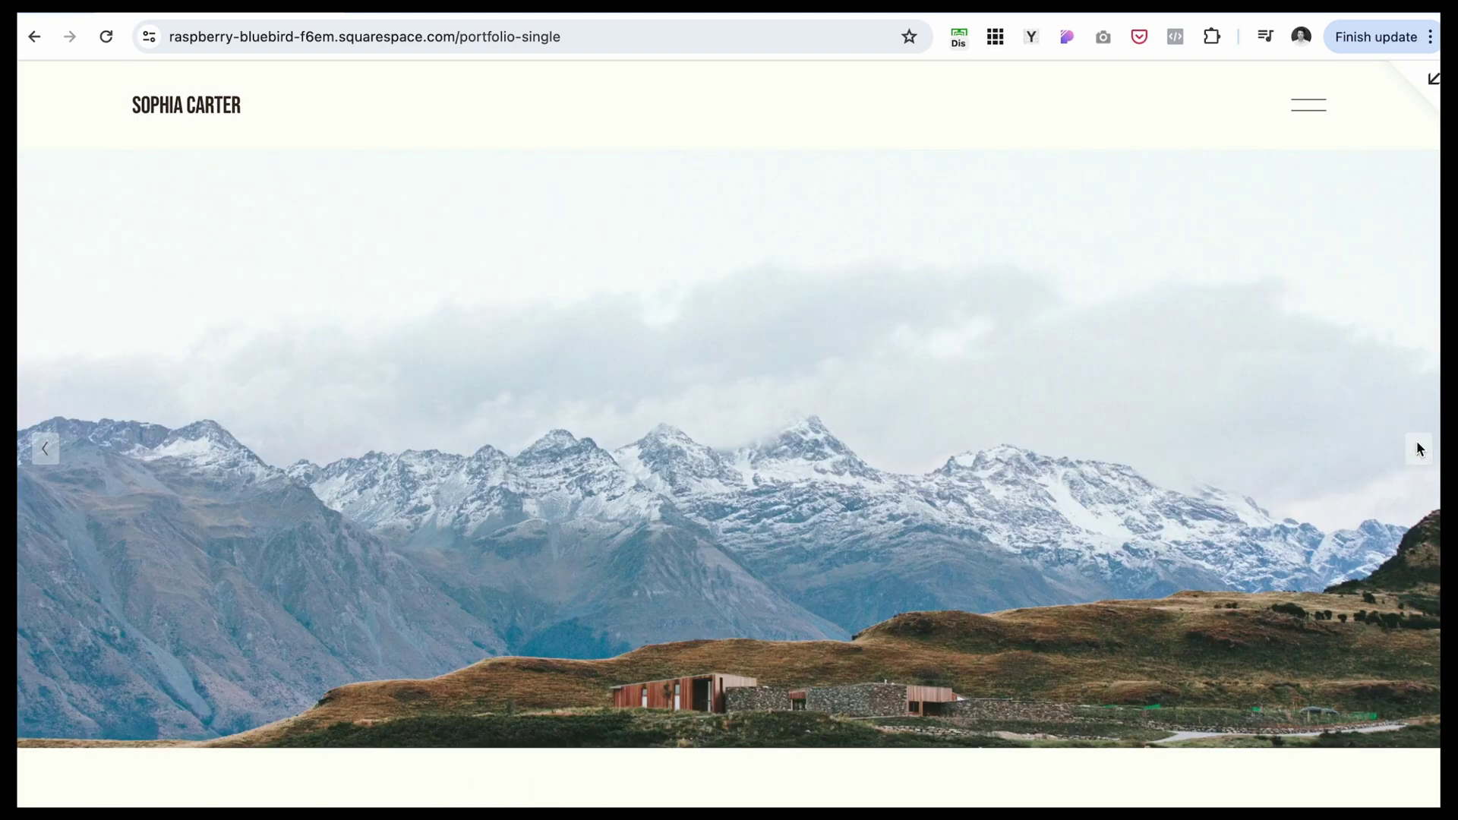
{"action": "left_click", "coordinate": [1420, 447]}
- Scroll through the grid and strip galleries, then close the preview
{"action": "scroll", "coordinate": [995, 481], "scroll_direction": "down", "scroll_amount": 4}
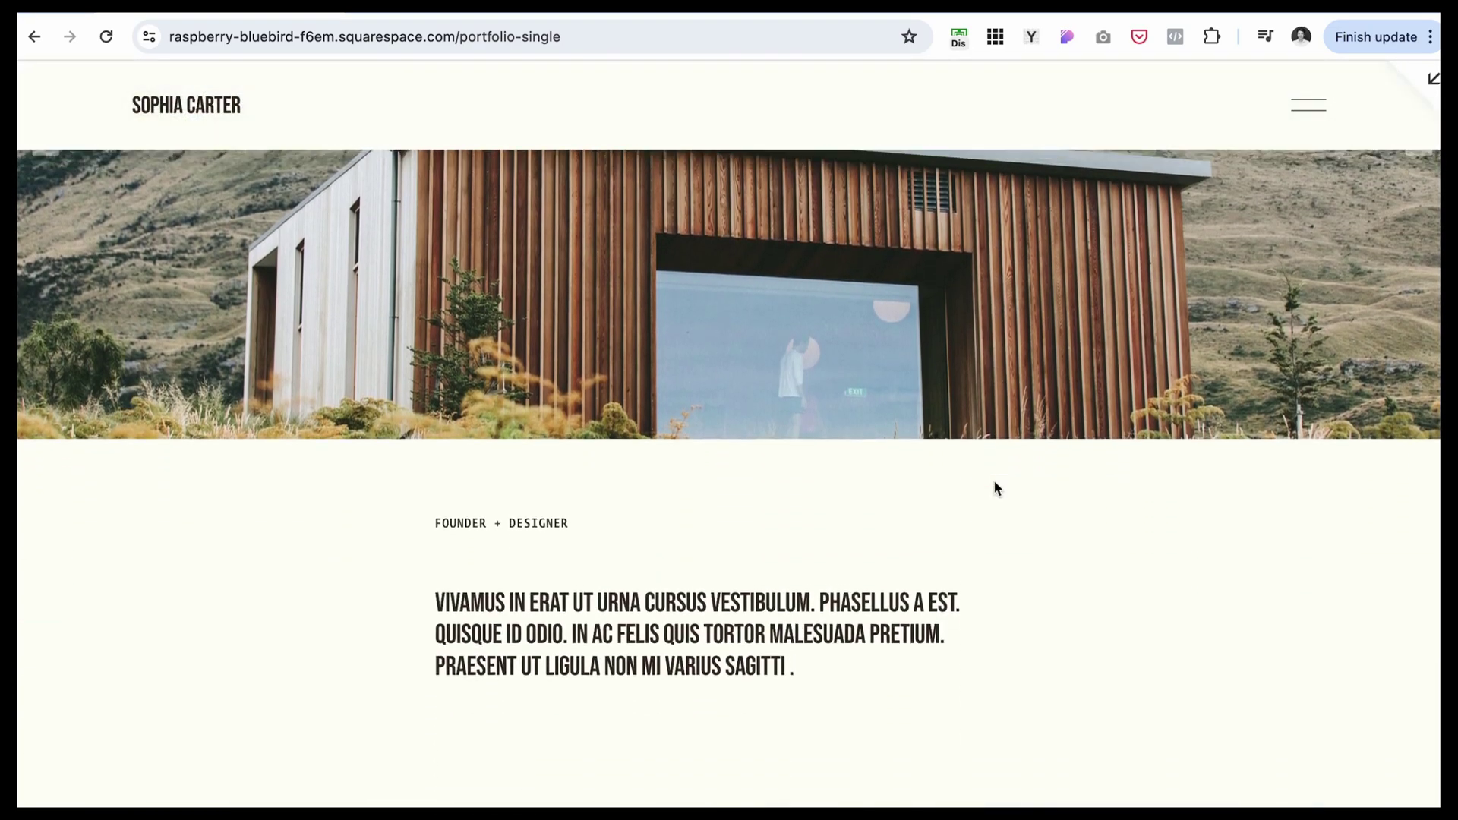
{"action": "scroll", "coordinate": [995, 481], "scroll_direction": "up", "scroll_amount": 4}
{"action": "scroll", "coordinate": [995, 481], "scroll_direction": "down", "scroll_amount": 7}
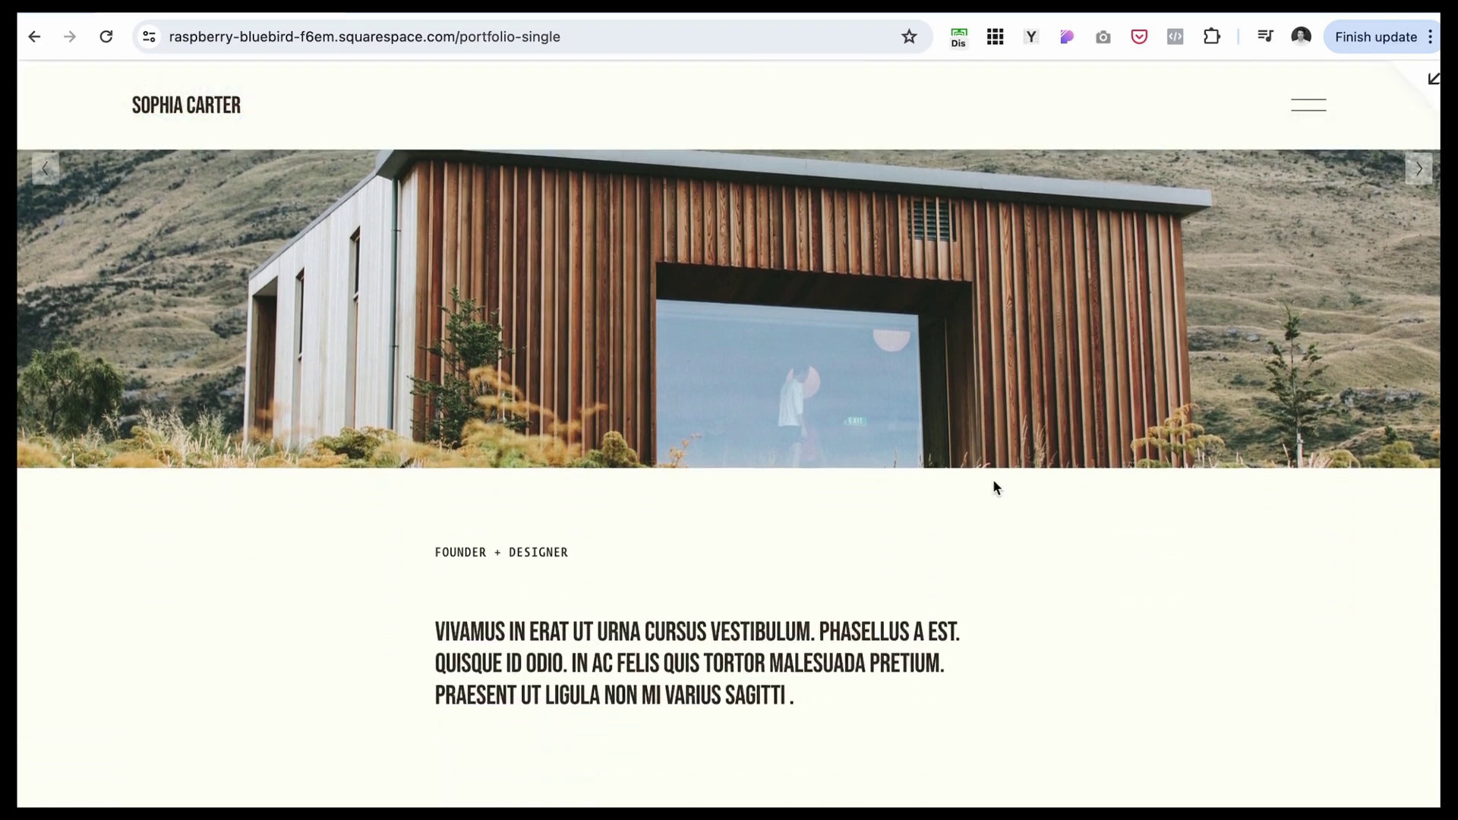
{"action": "scroll", "coordinate": [982, 498], "scroll_direction": "down", "scroll_amount": 9}
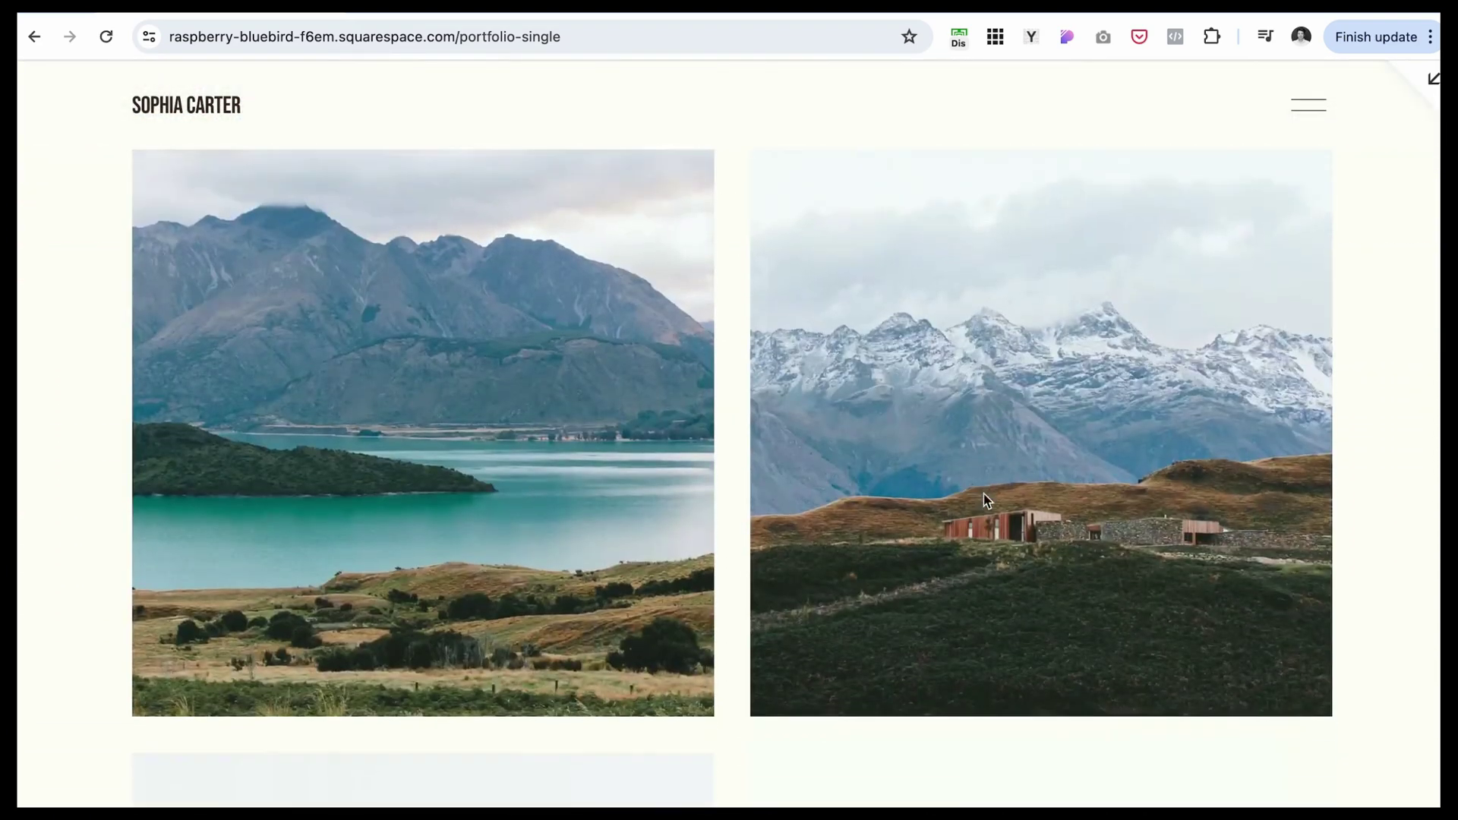
{"action": "scroll", "coordinate": [903, 505], "scroll_direction": "up", "scroll_amount": 4}
{"action": "scroll", "coordinate": [903, 498], "scroll_direction": "down", "scroll_amount": 15}
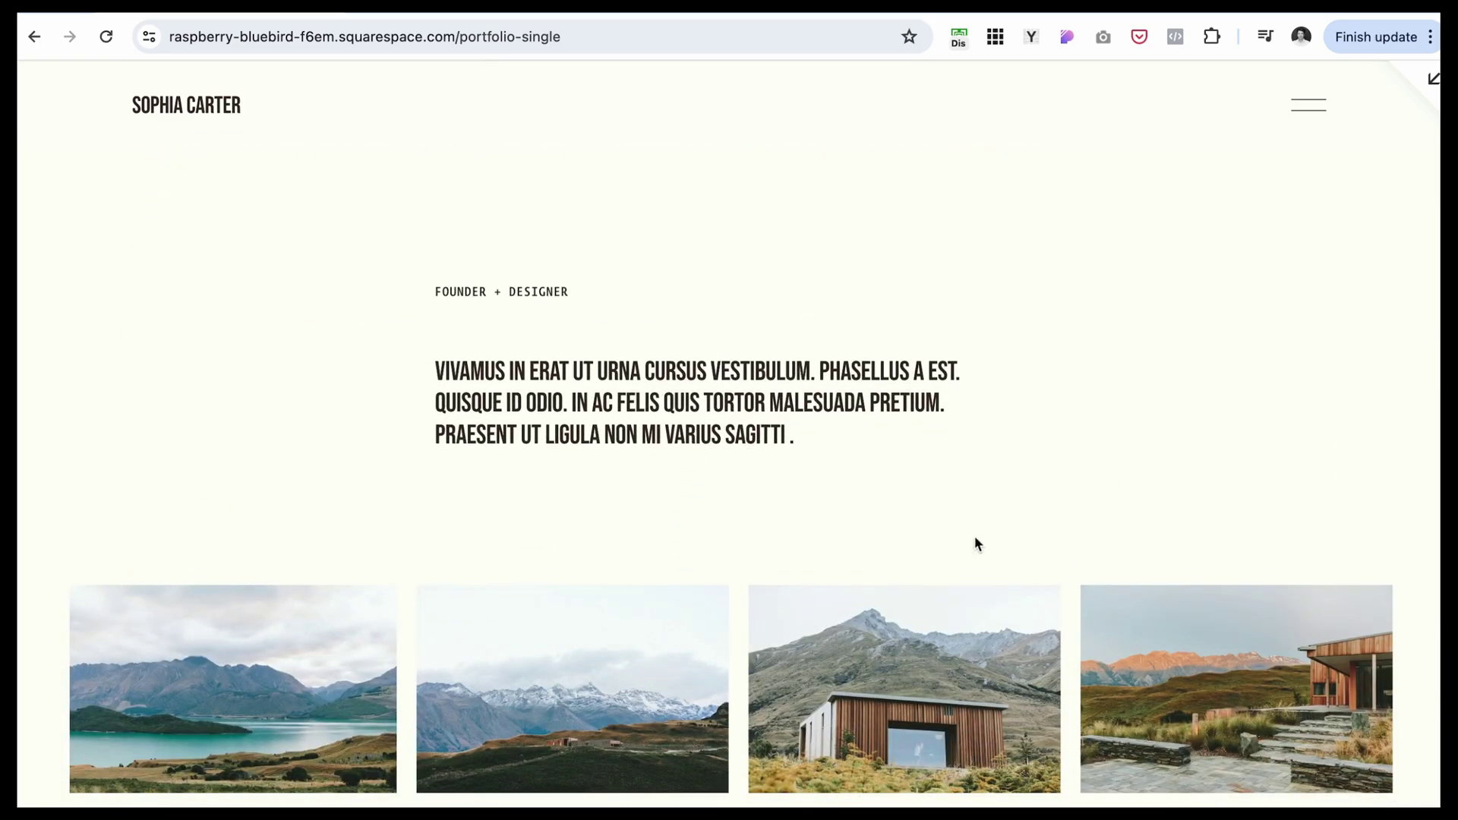
{"action": "scroll", "coordinate": [975, 541], "scroll_direction": "down", "scroll_amount": 5}
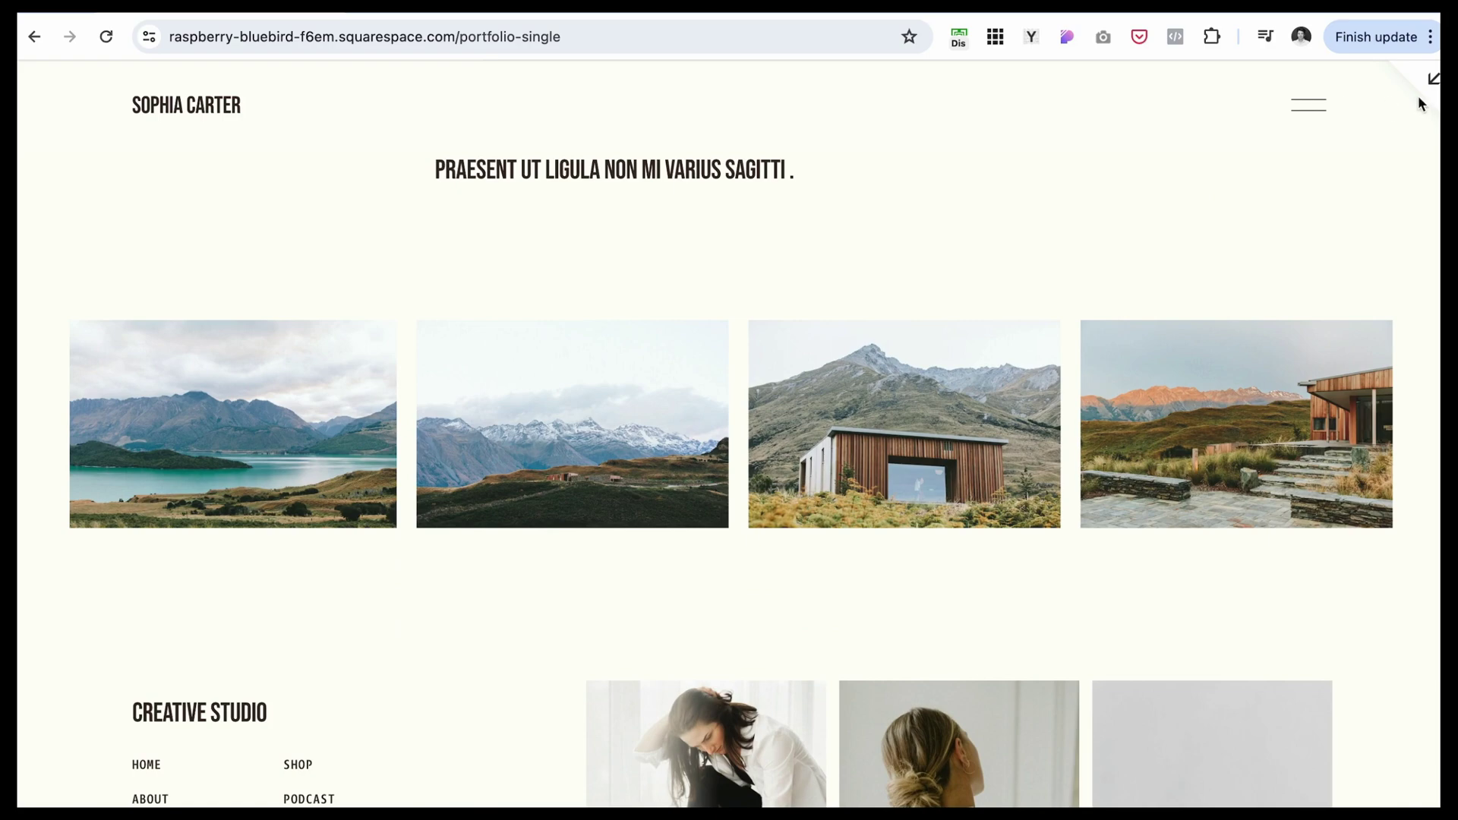
{"action": "left_click", "coordinate": [1432, 79]}
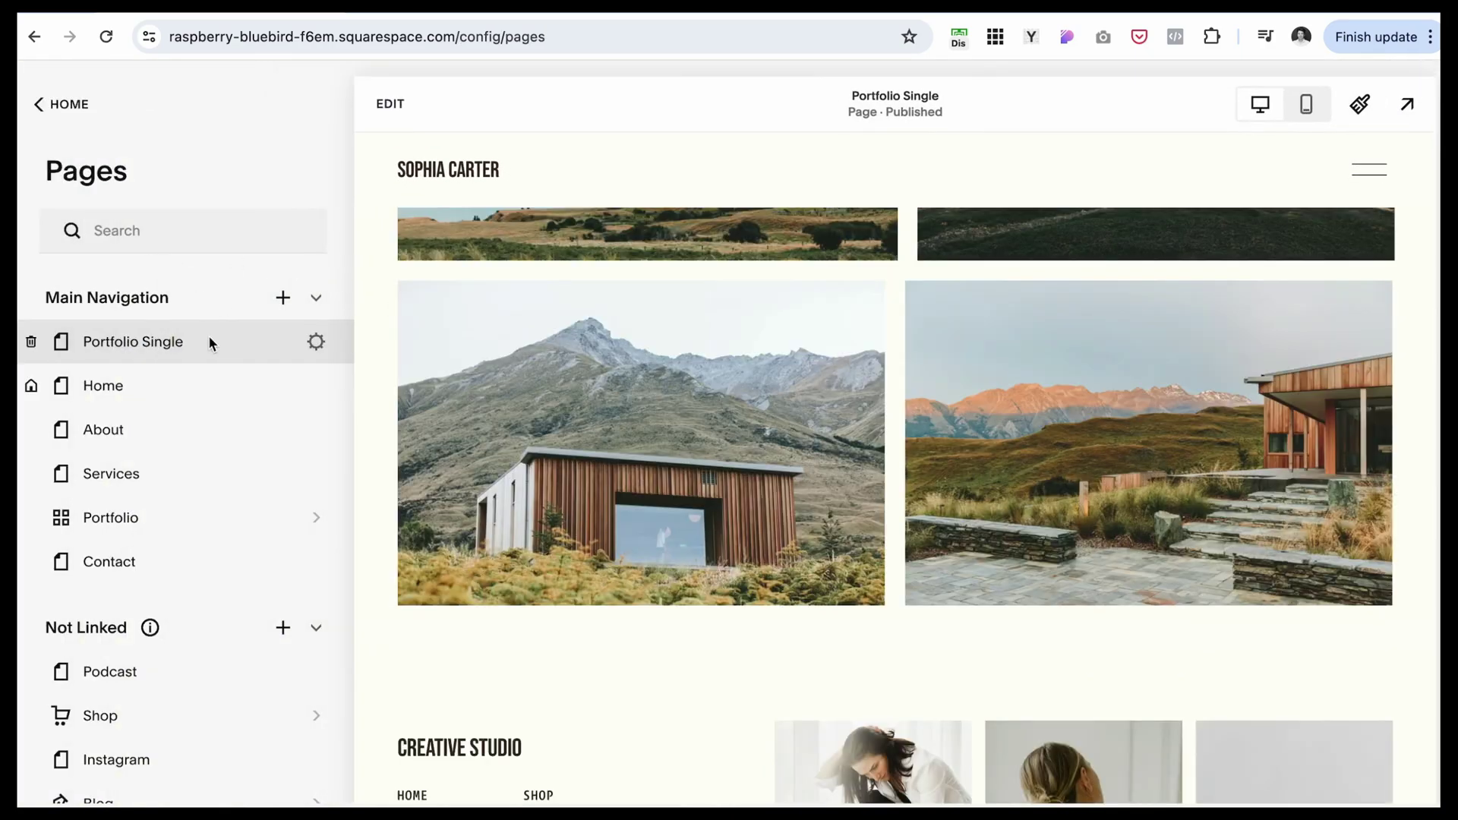
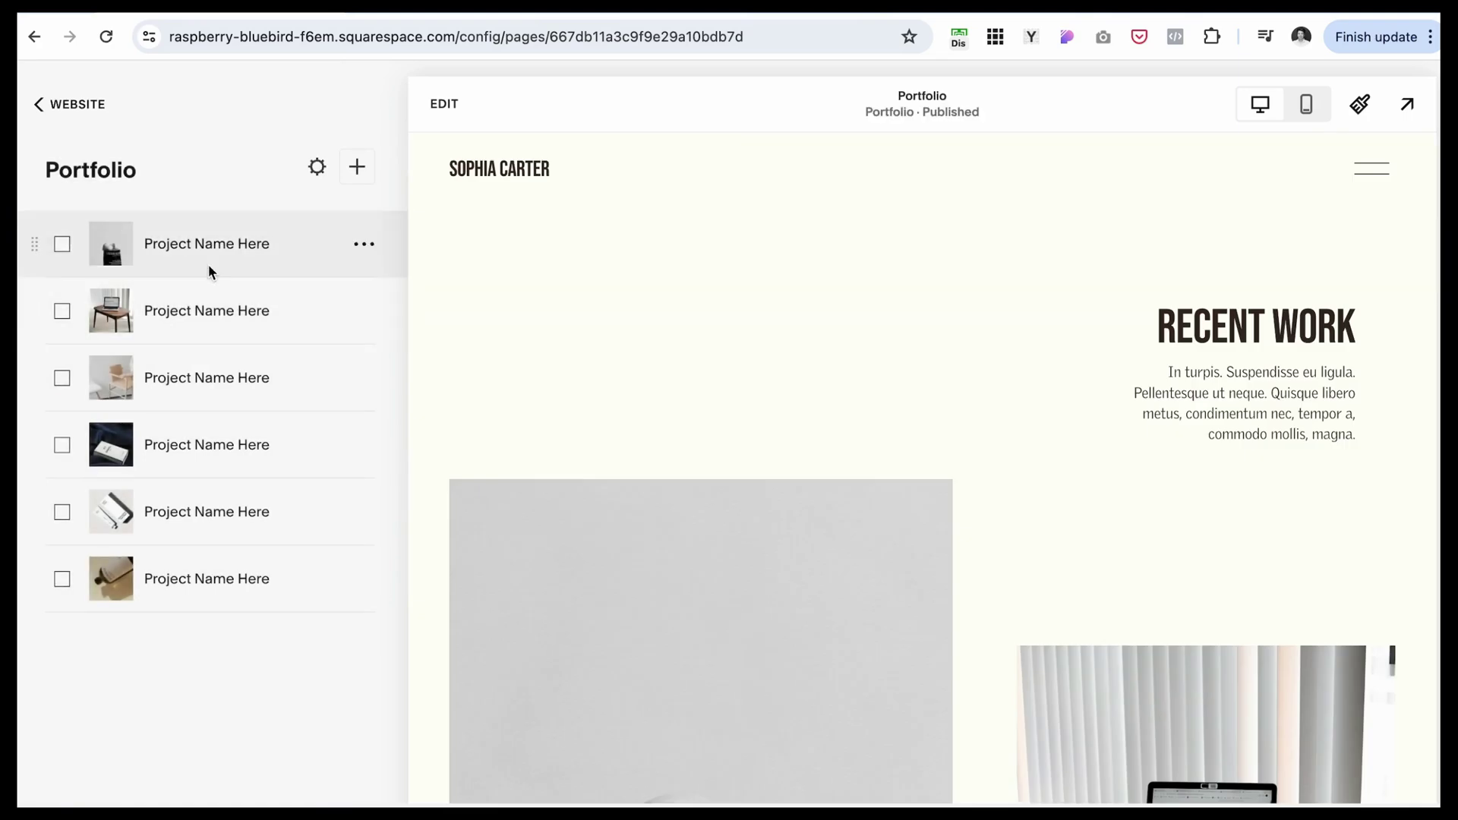
- Preview the Portfolio Single page from the site's page list
{"action": "left_click", "coordinate": [76, 104]}
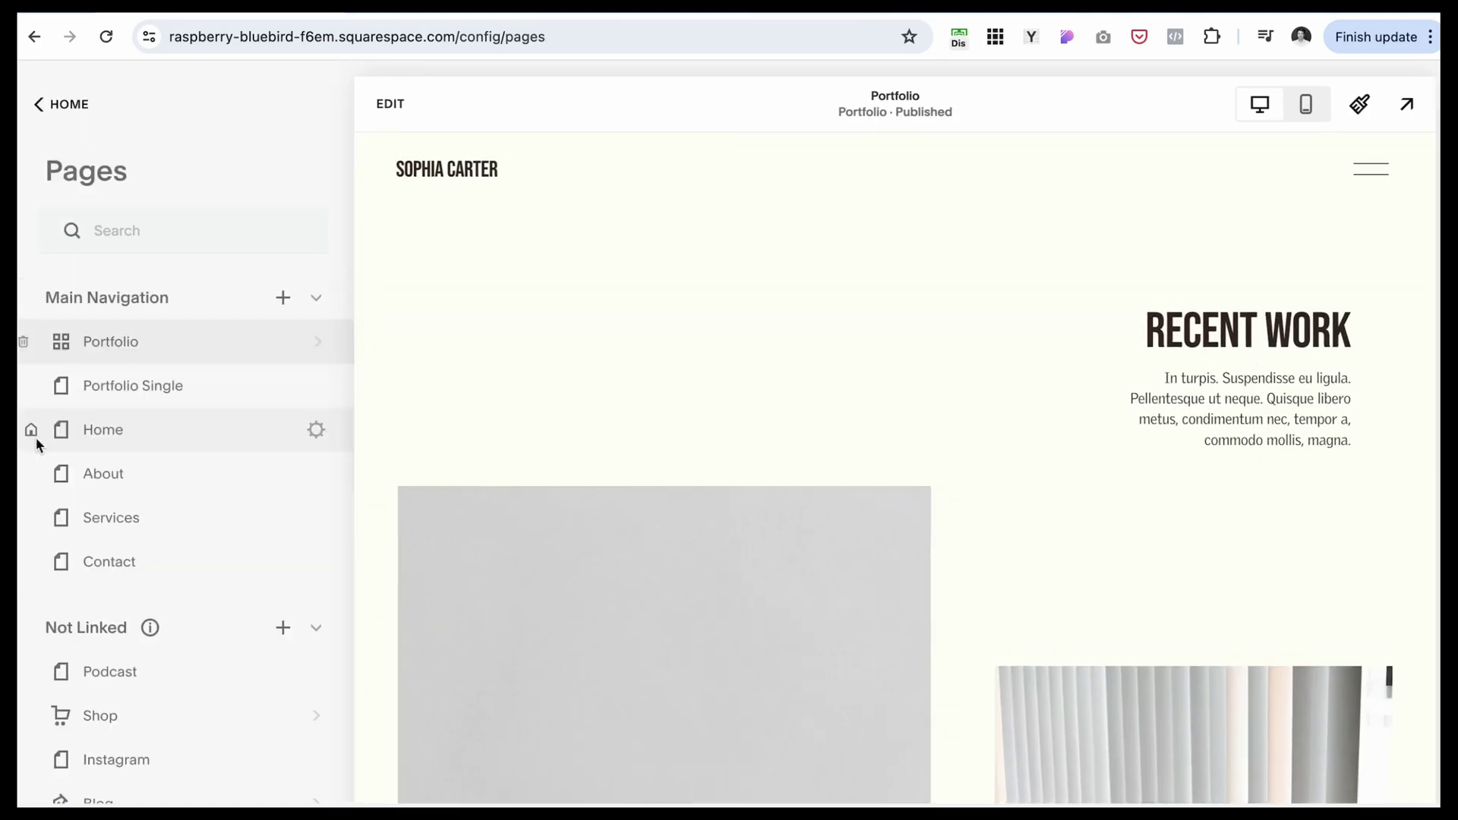
{"action": "left_click", "coordinate": [181, 386]}
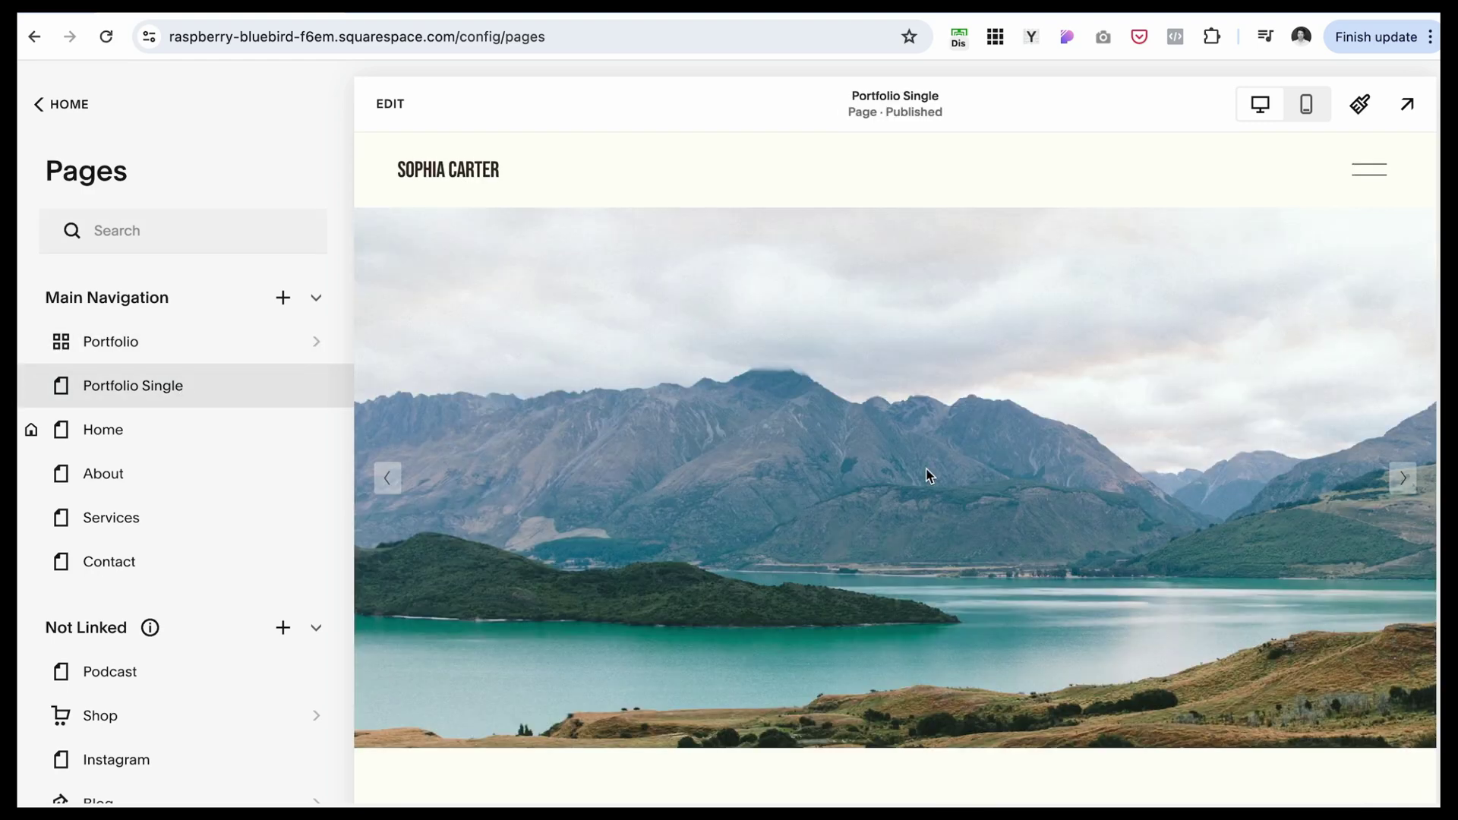
{"action": "scroll", "coordinate": [926, 476], "scroll_direction": "down", "scroll_amount": 5}
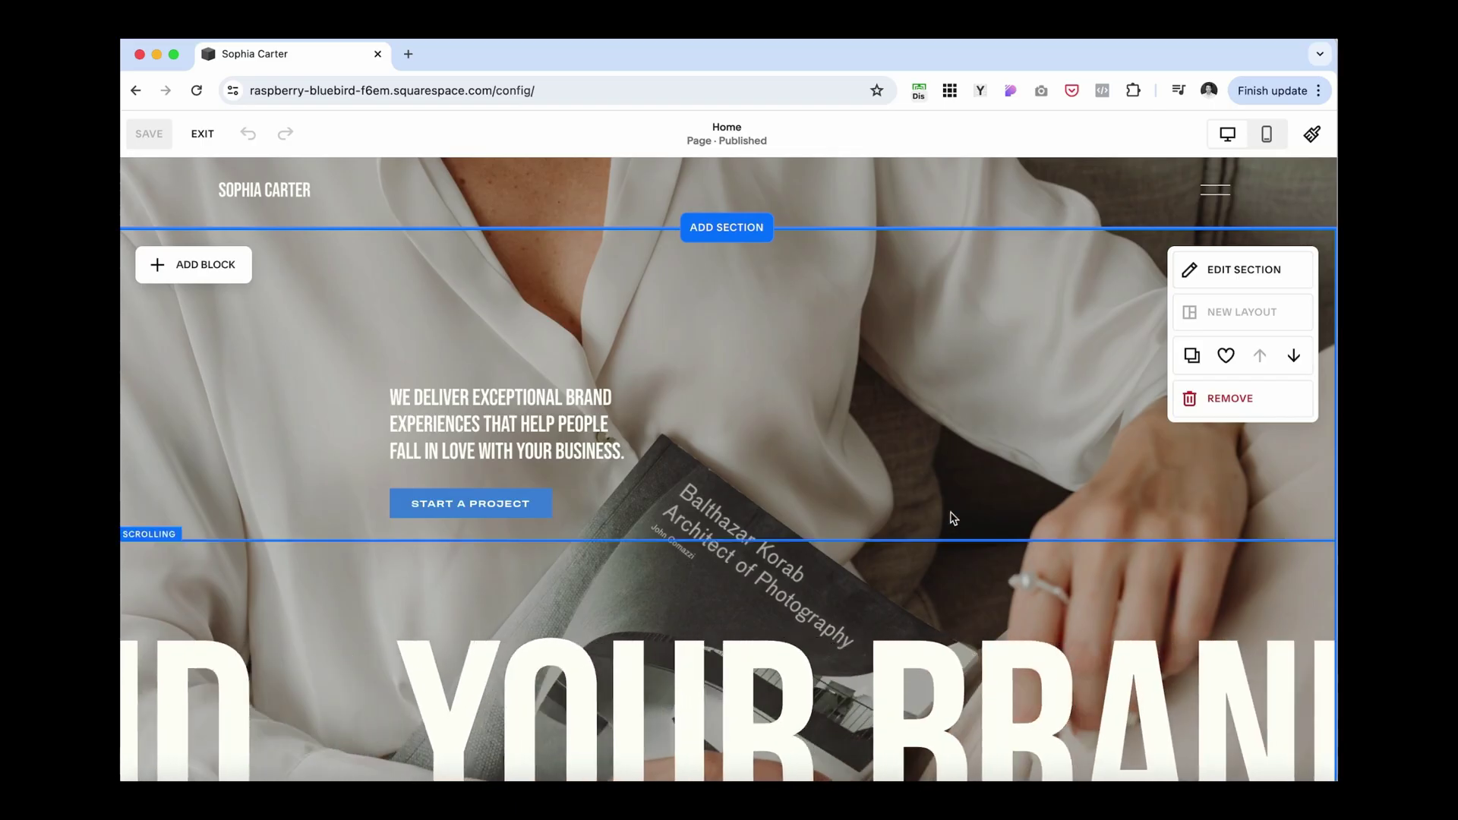
{"action": "scroll", "coordinate": [949, 514], "scroll_direction": "down", "scroll_amount": 5}
{"action": "scroll", "coordinate": [1224, 364], "scroll_direction": "up", "scroll_amount": 5}
- Move the Home hero below the agency section and back above it, then close the editor
{"action": "left_click", "coordinate": [1293, 361]}
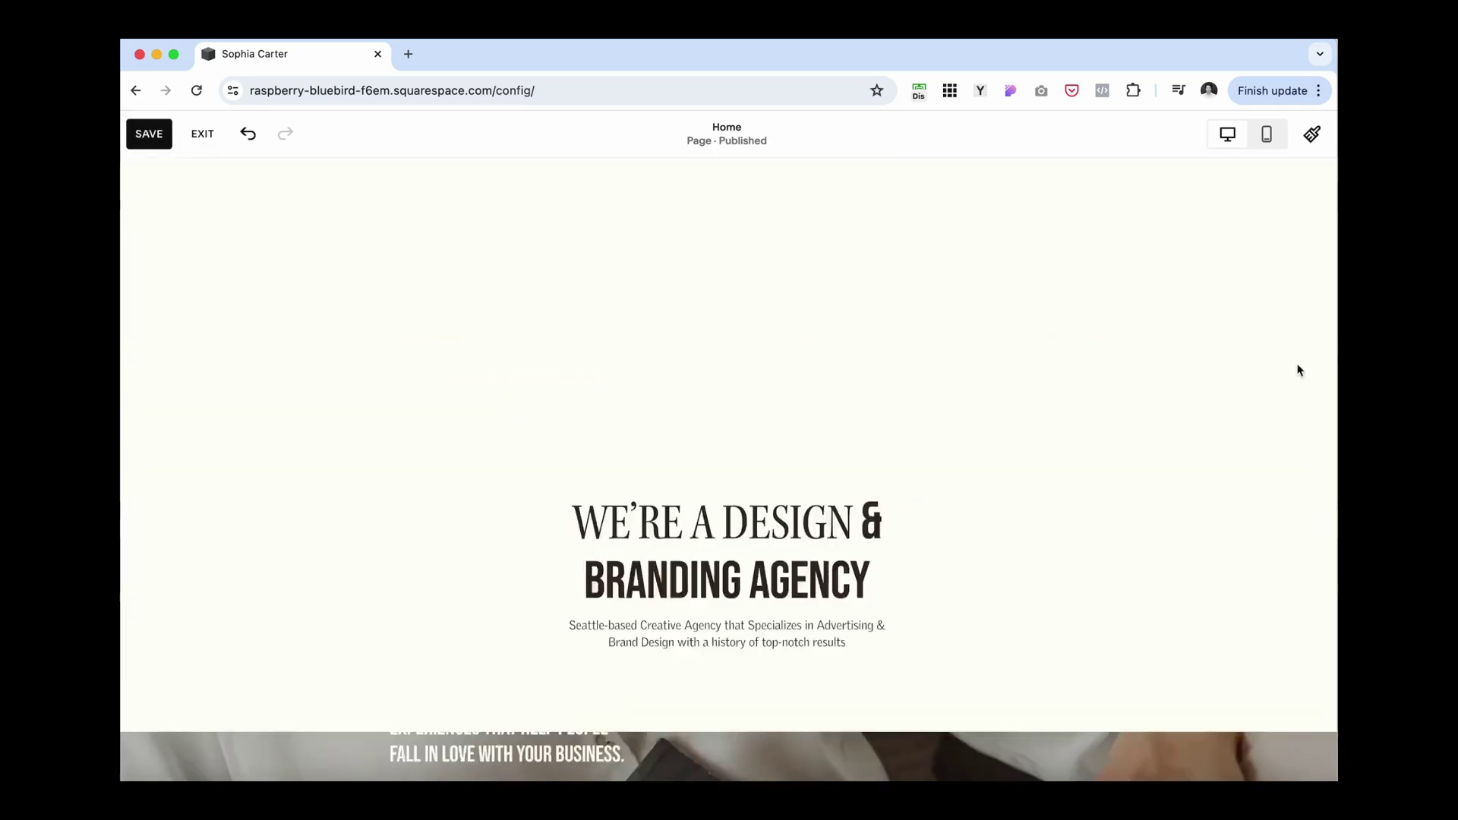
{"action": "left_click", "coordinate": [1259, 663]}
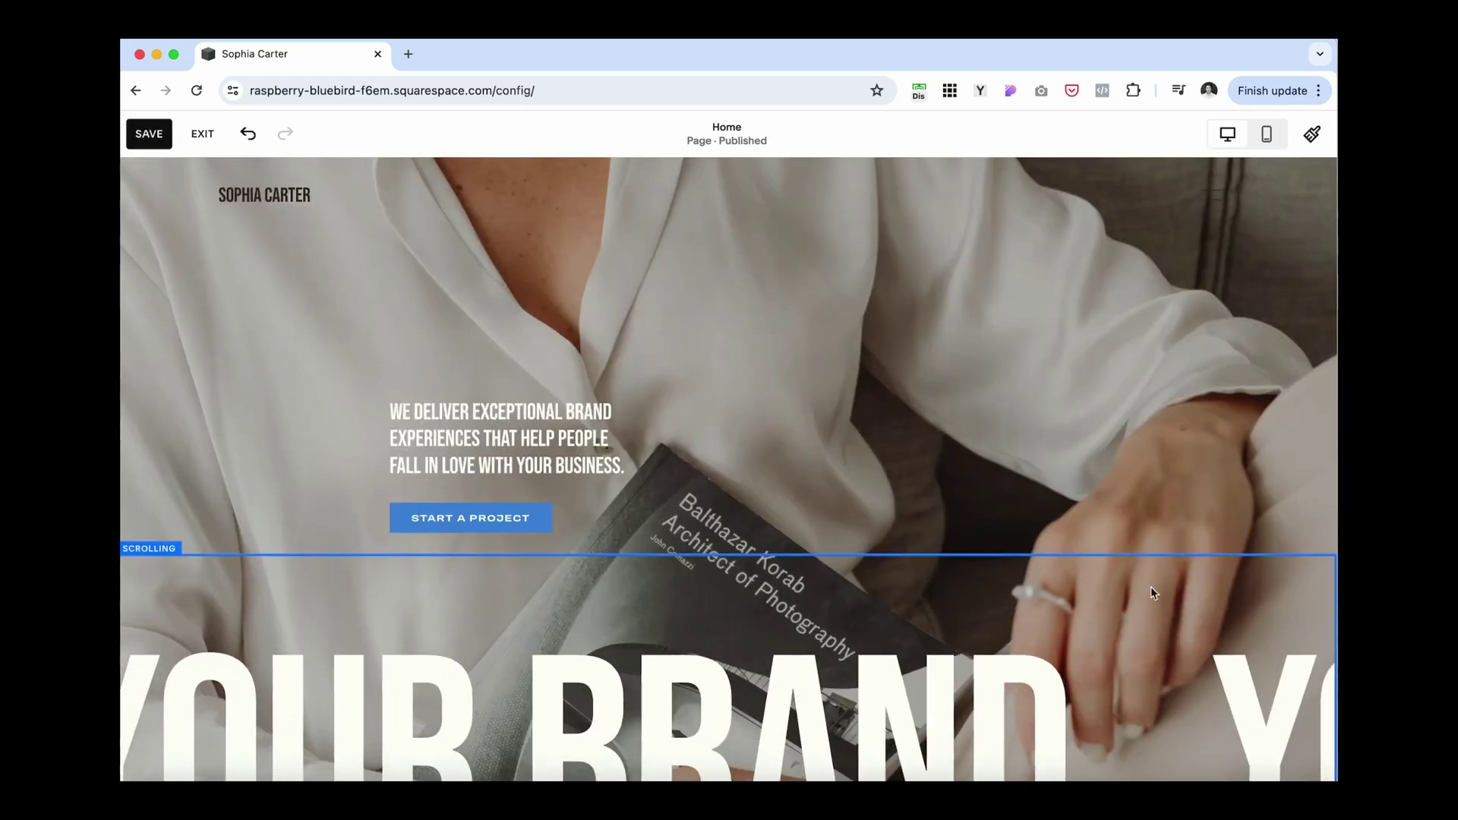
{"action": "scroll", "coordinate": [1010, 395], "scroll_direction": "down", "scroll_amount": 10}
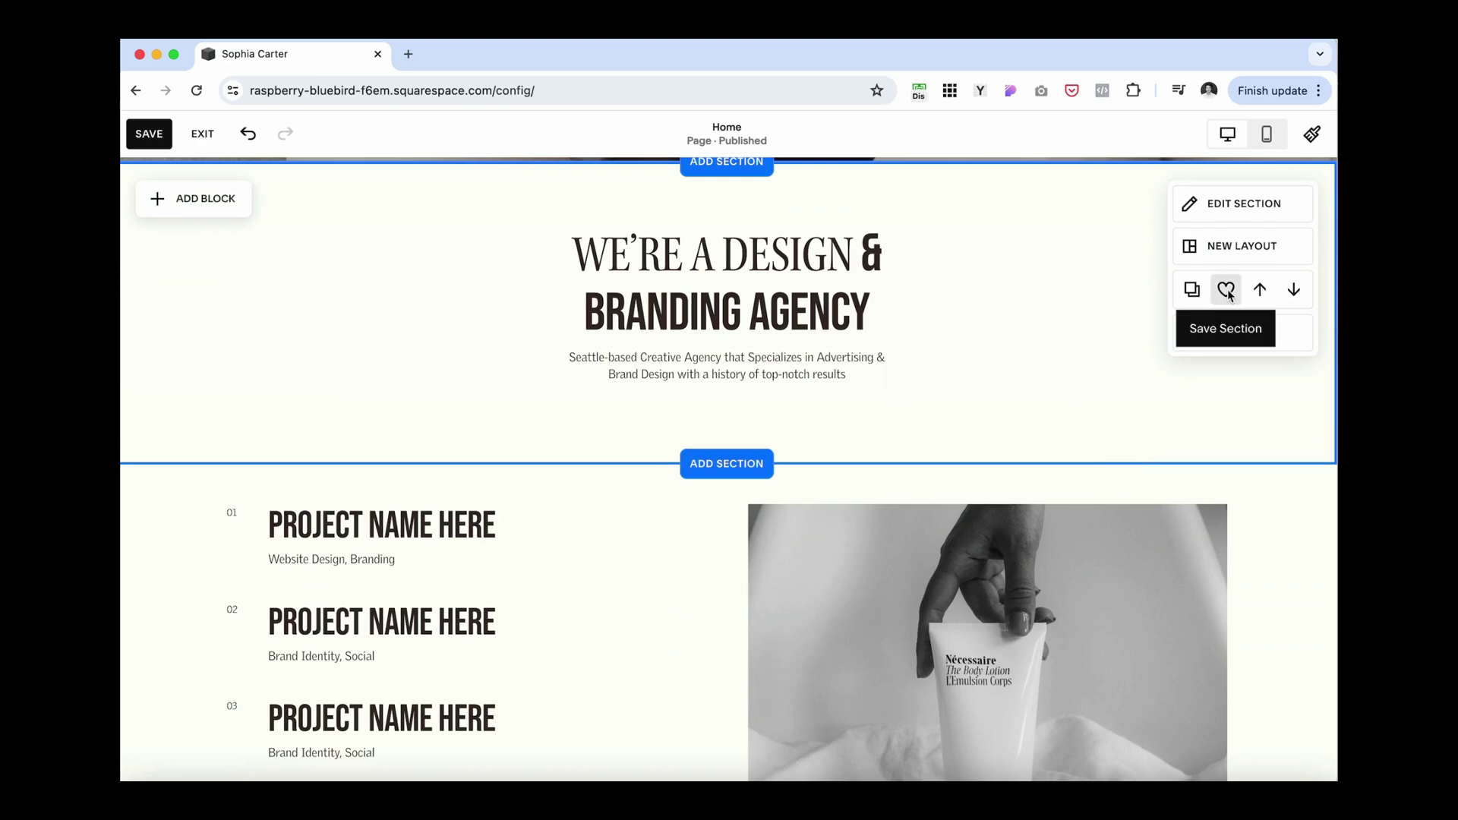
{"action": "left_click", "coordinate": [149, 133]}
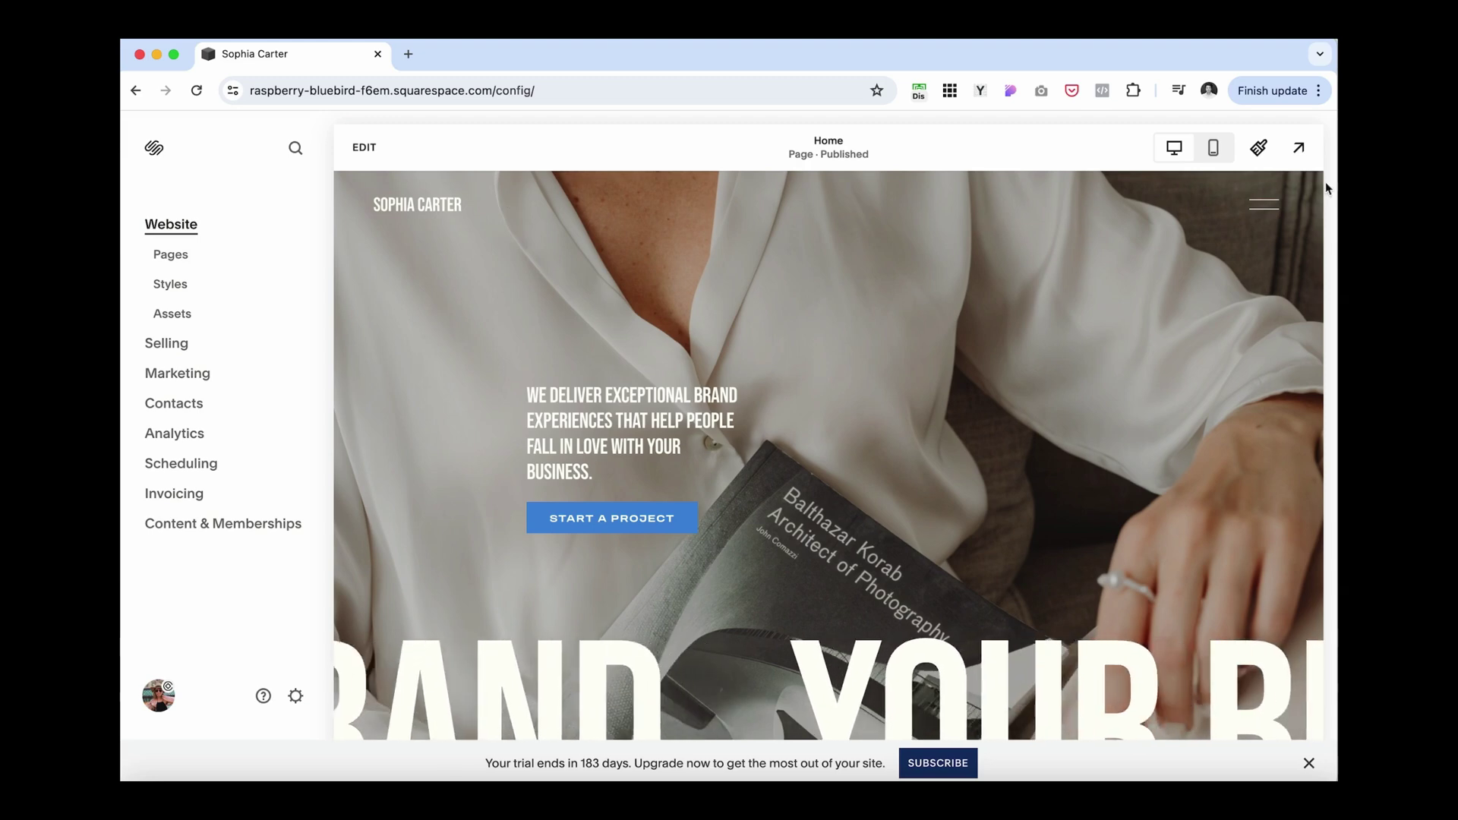
- Save the About page's Anna Cortez section for reuse and return to the Home page
{"action": "left_click", "coordinate": [1281, 209]}
{"action": "left_click", "coordinate": [1049, 334]}
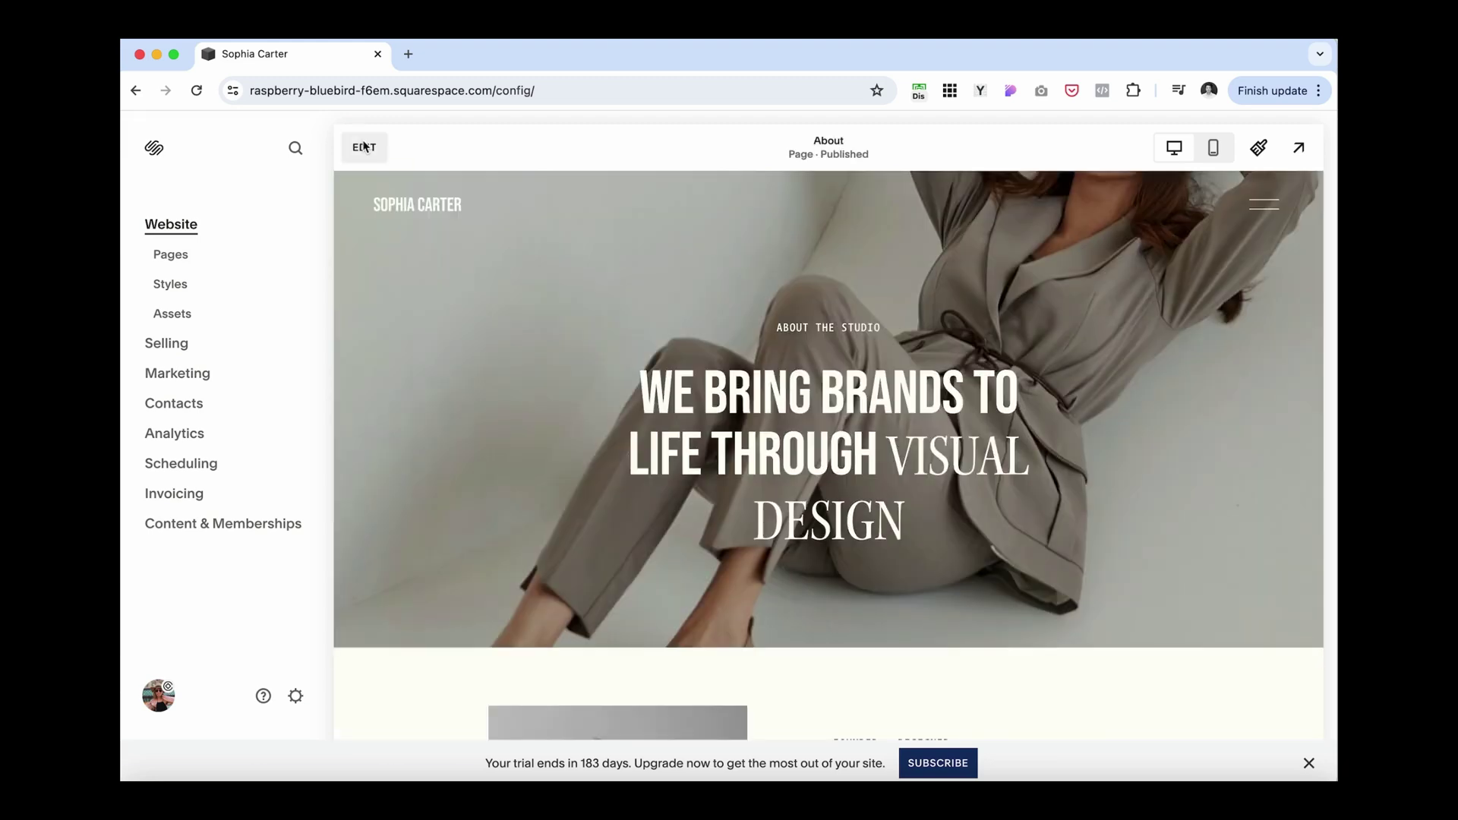
{"action": "left_click", "coordinate": [364, 147]}
{"action": "scroll", "coordinate": [794, 475], "scroll_direction": "down", "scroll_amount": 5}
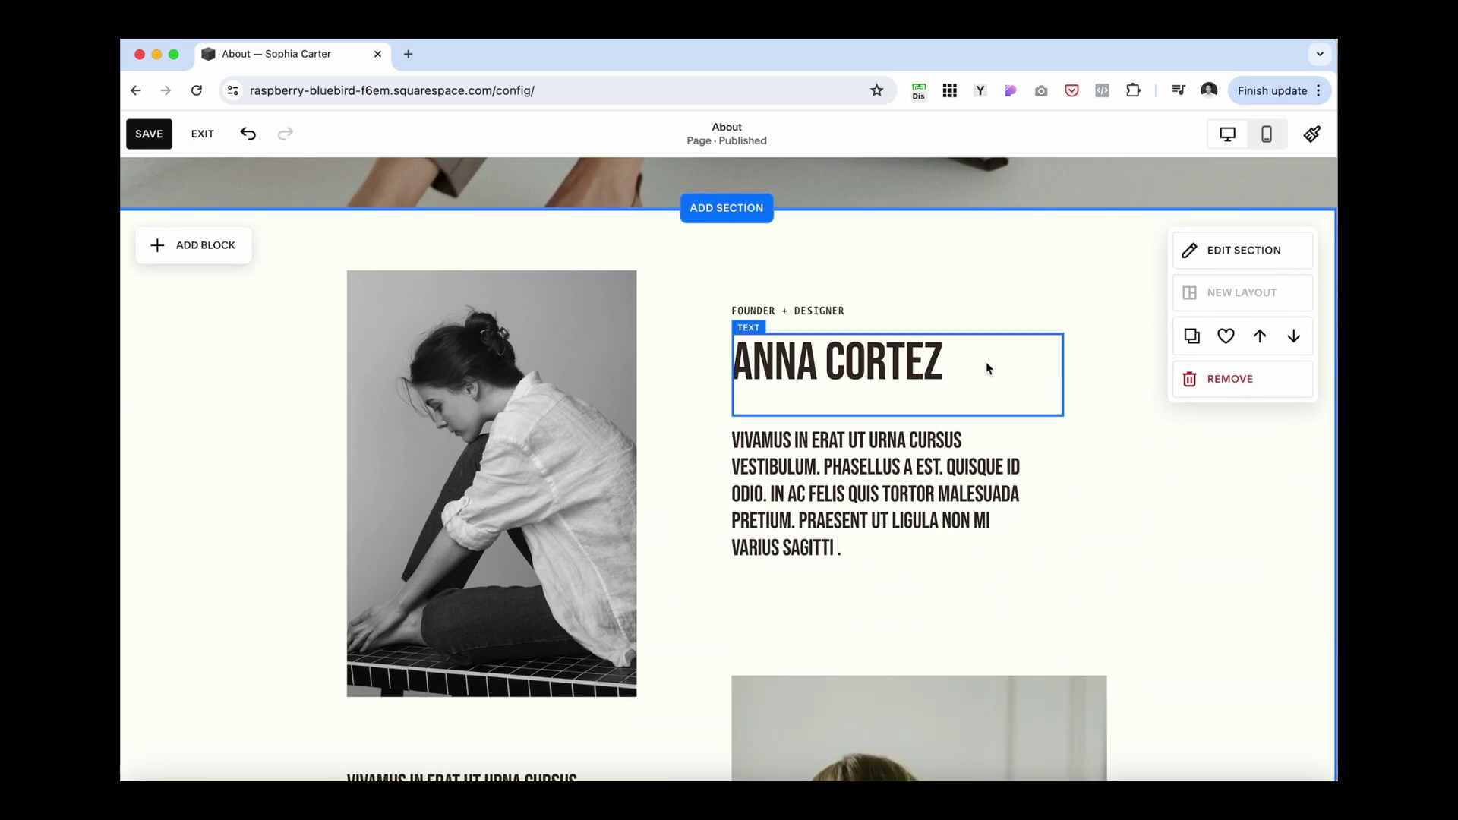
{"action": "left_click", "coordinate": [1225, 335]}
{"action": "left_click", "coordinate": [202, 134]}
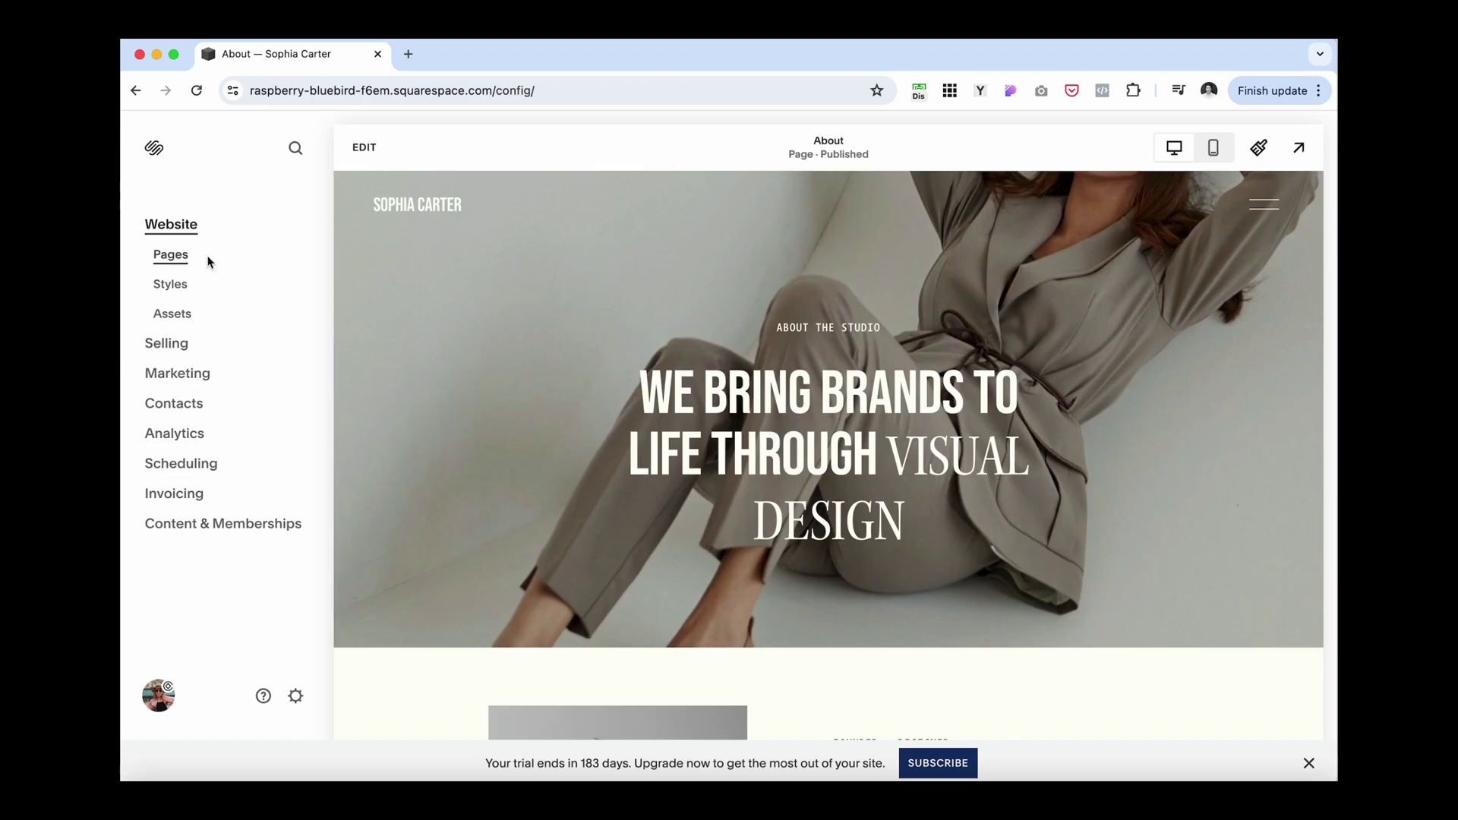
{"action": "left_click", "coordinate": [406, 210]}
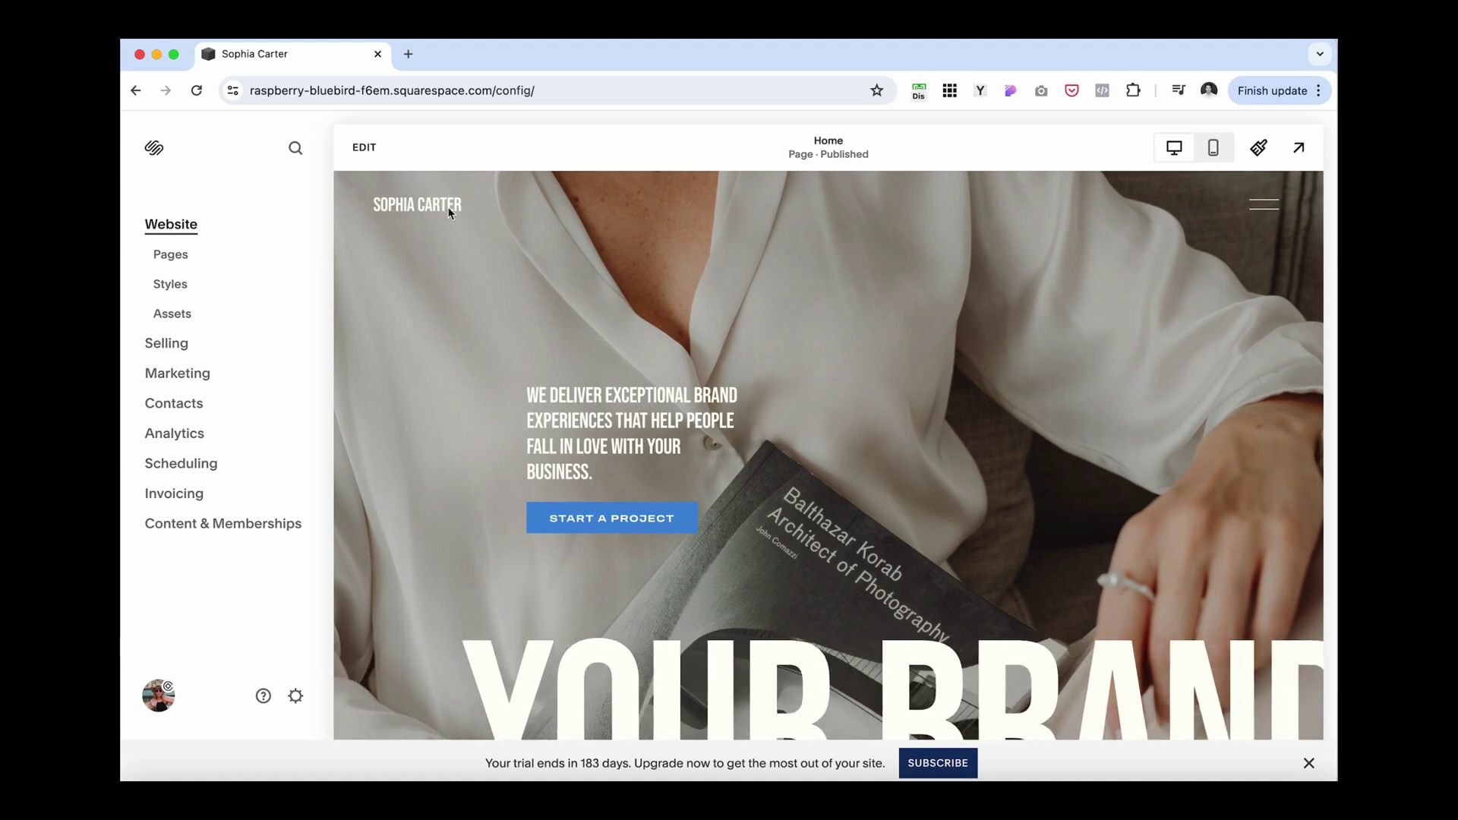
- Insert the saved Anna Cortez section below the Home hero, then remove it again
{"action": "left_click", "coordinate": [180, 261]}
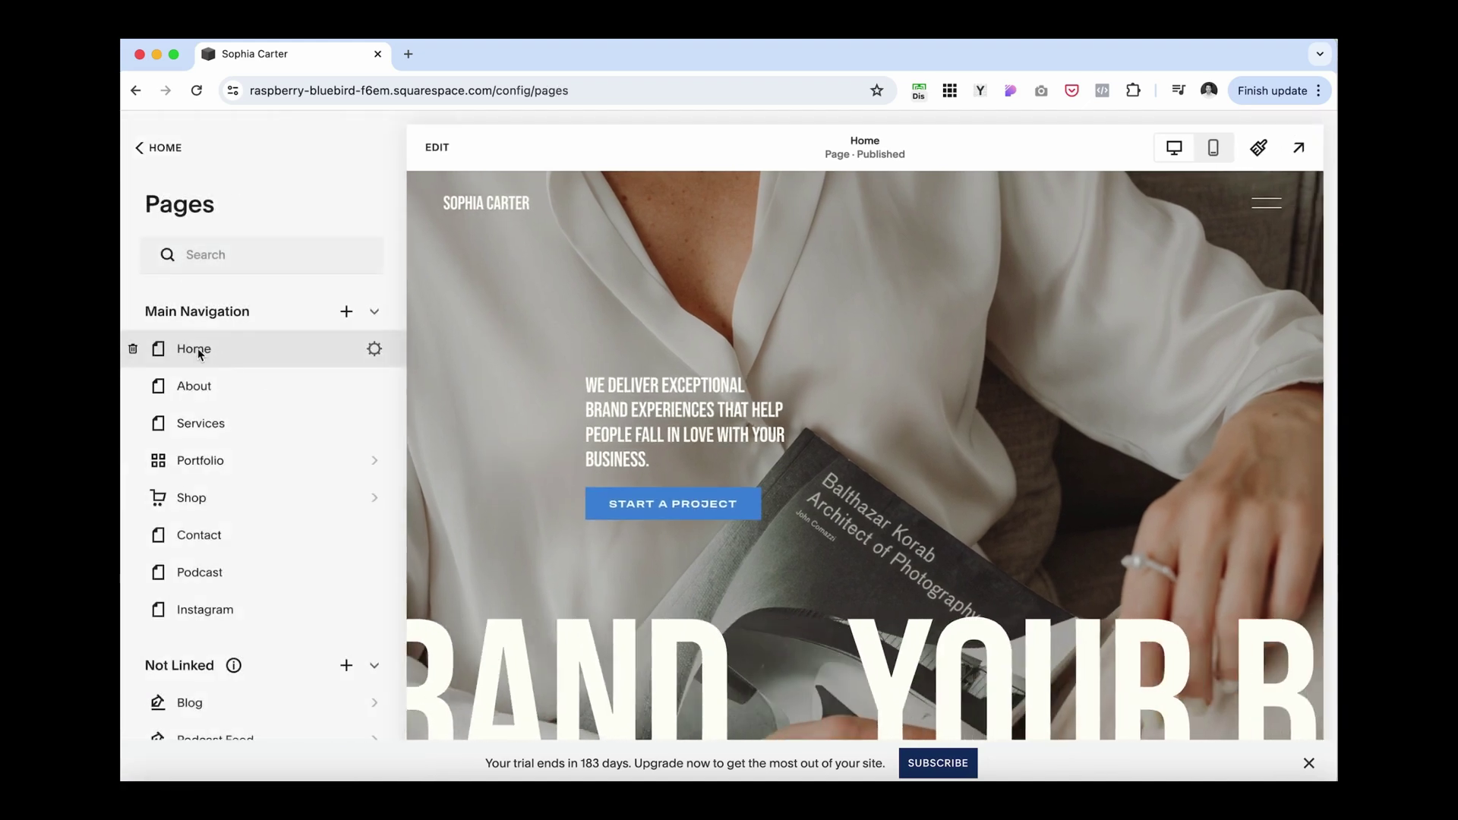
{"action": "left_click", "coordinate": [446, 155]}
{"action": "scroll", "coordinate": [759, 478], "scroll_direction": "down", "scroll_amount": 5}
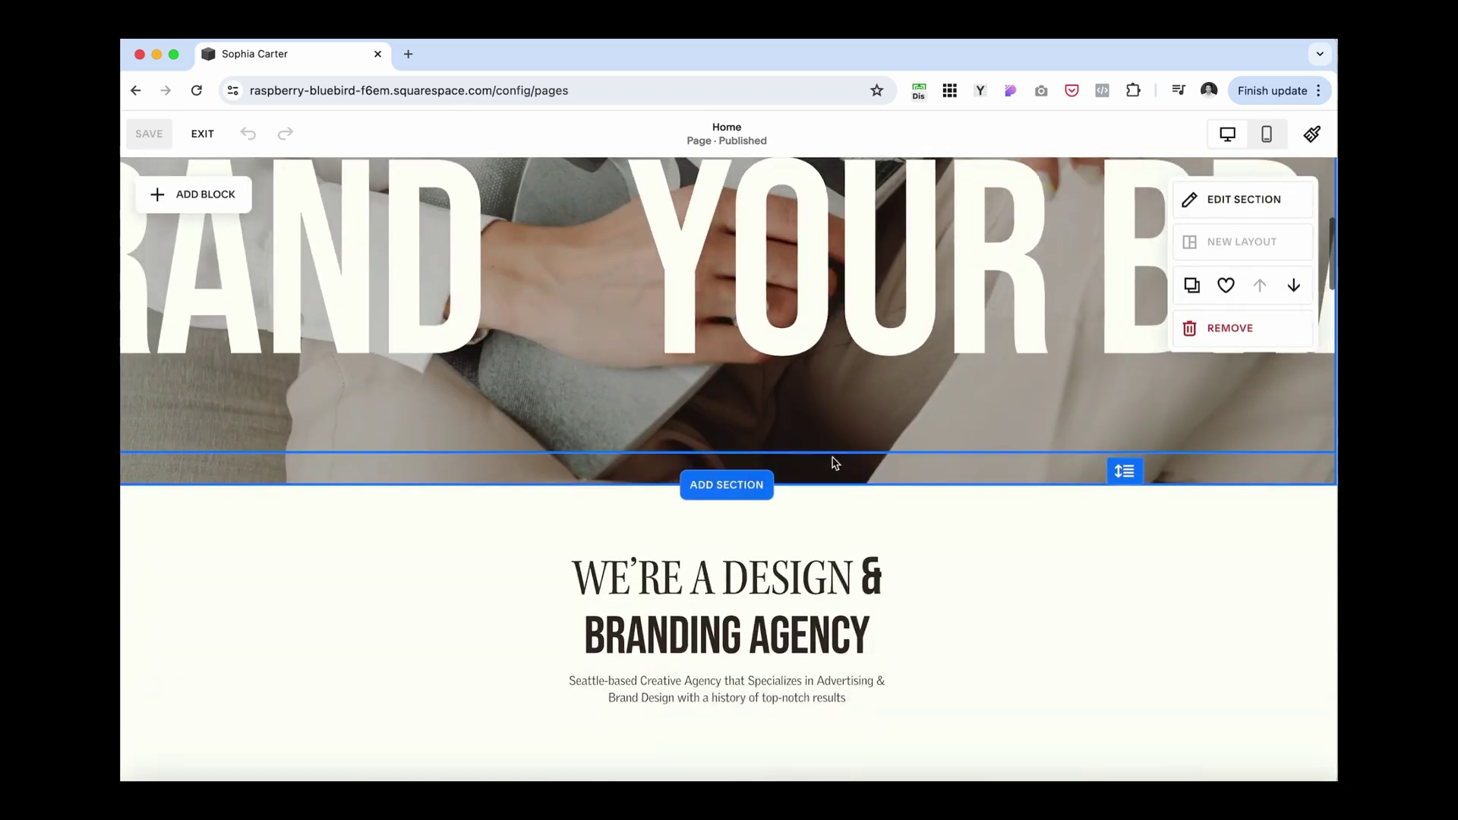
{"action": "left_click", "coordinate": [733, 486]}
{"action": "left_click", "coordinate": [330, 386]}
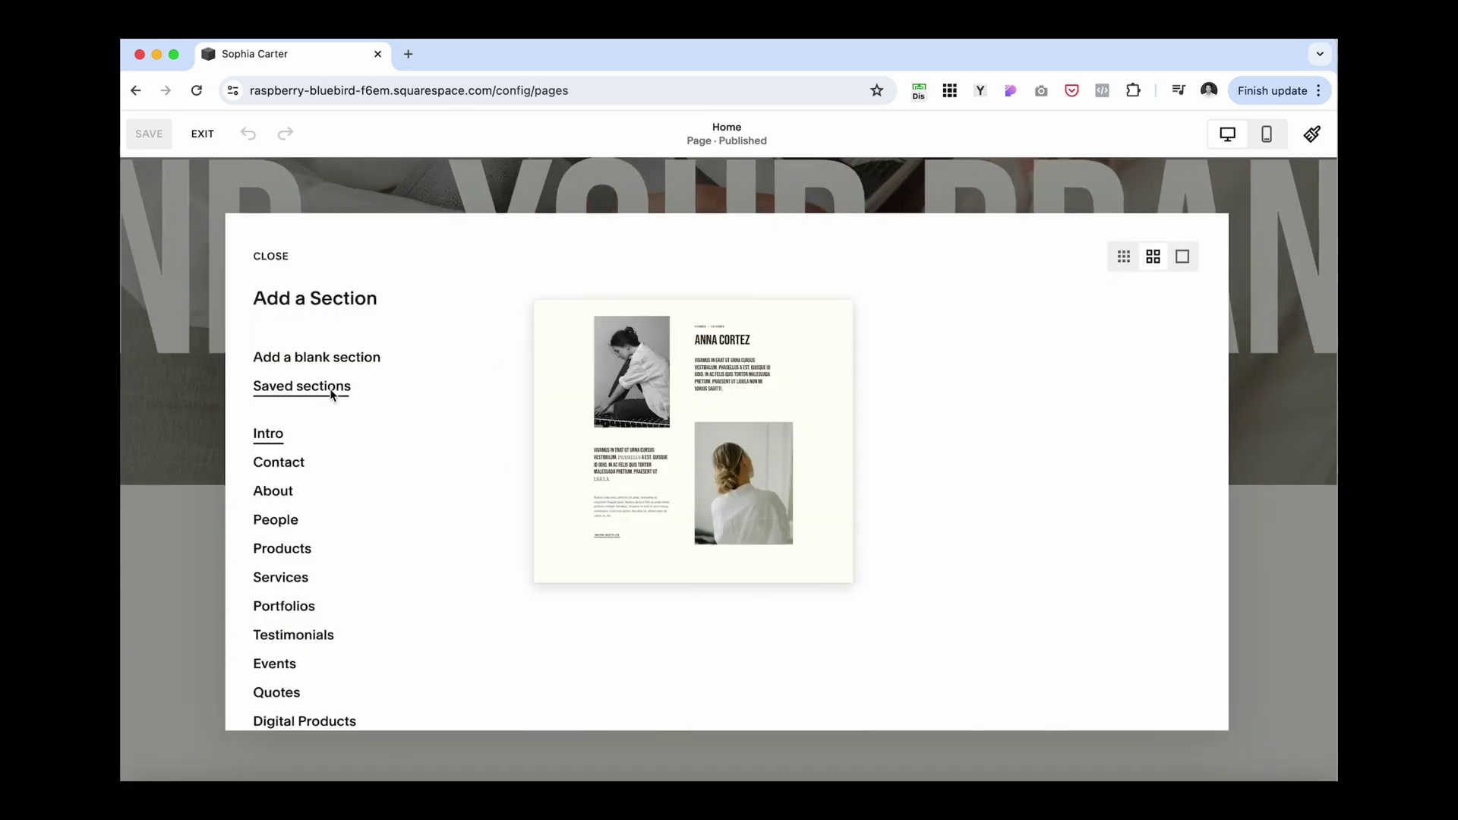
{"action": "left_click", "coordinate": [744, 360]}
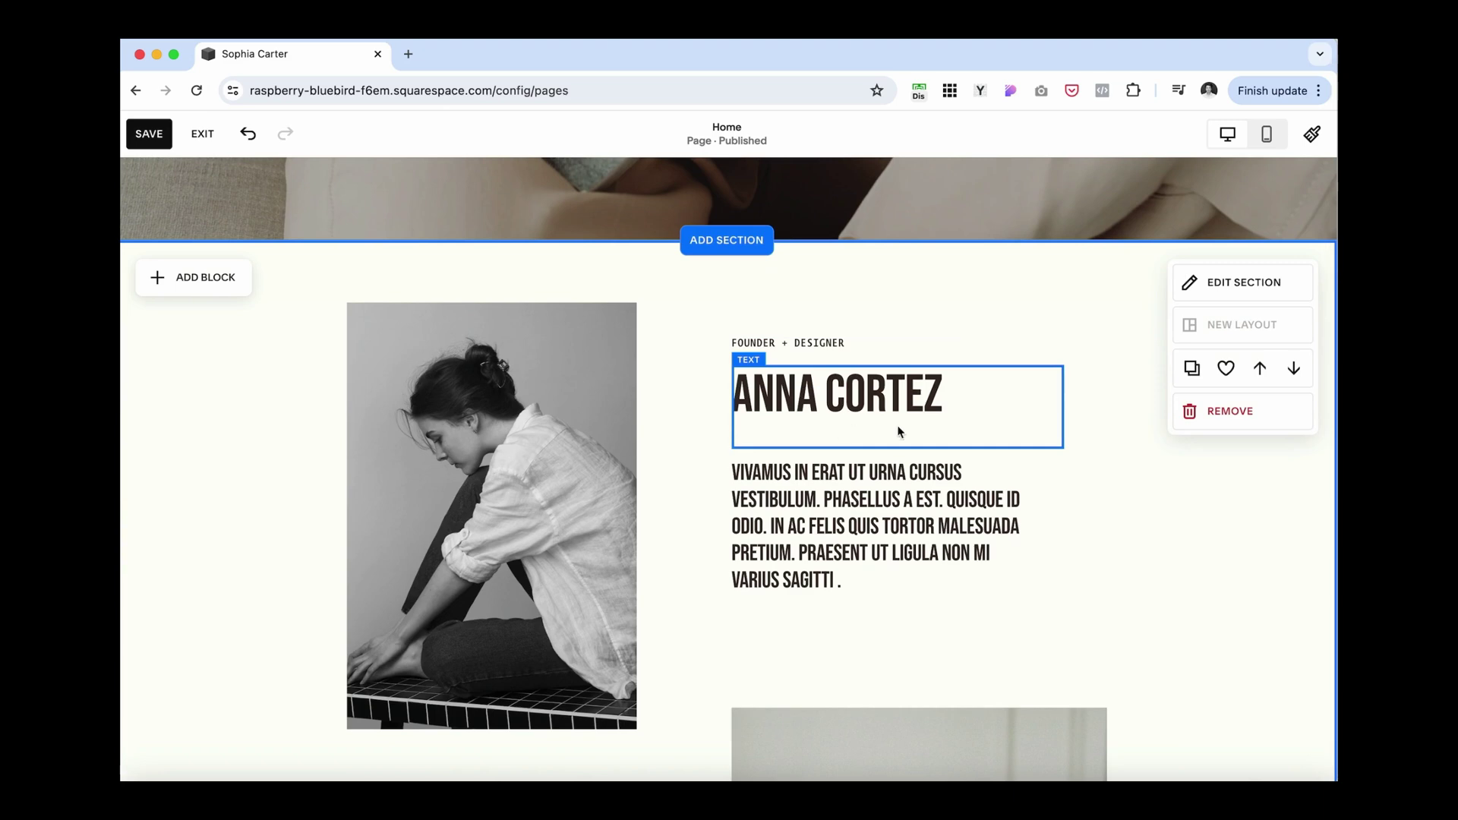
{"action": "left_click", "coordinate": [1220, 412]}
- Delete the woman-holding-a-book image from the hero section's background
{"action": "left_click", "coordinate": [1190, 277]}
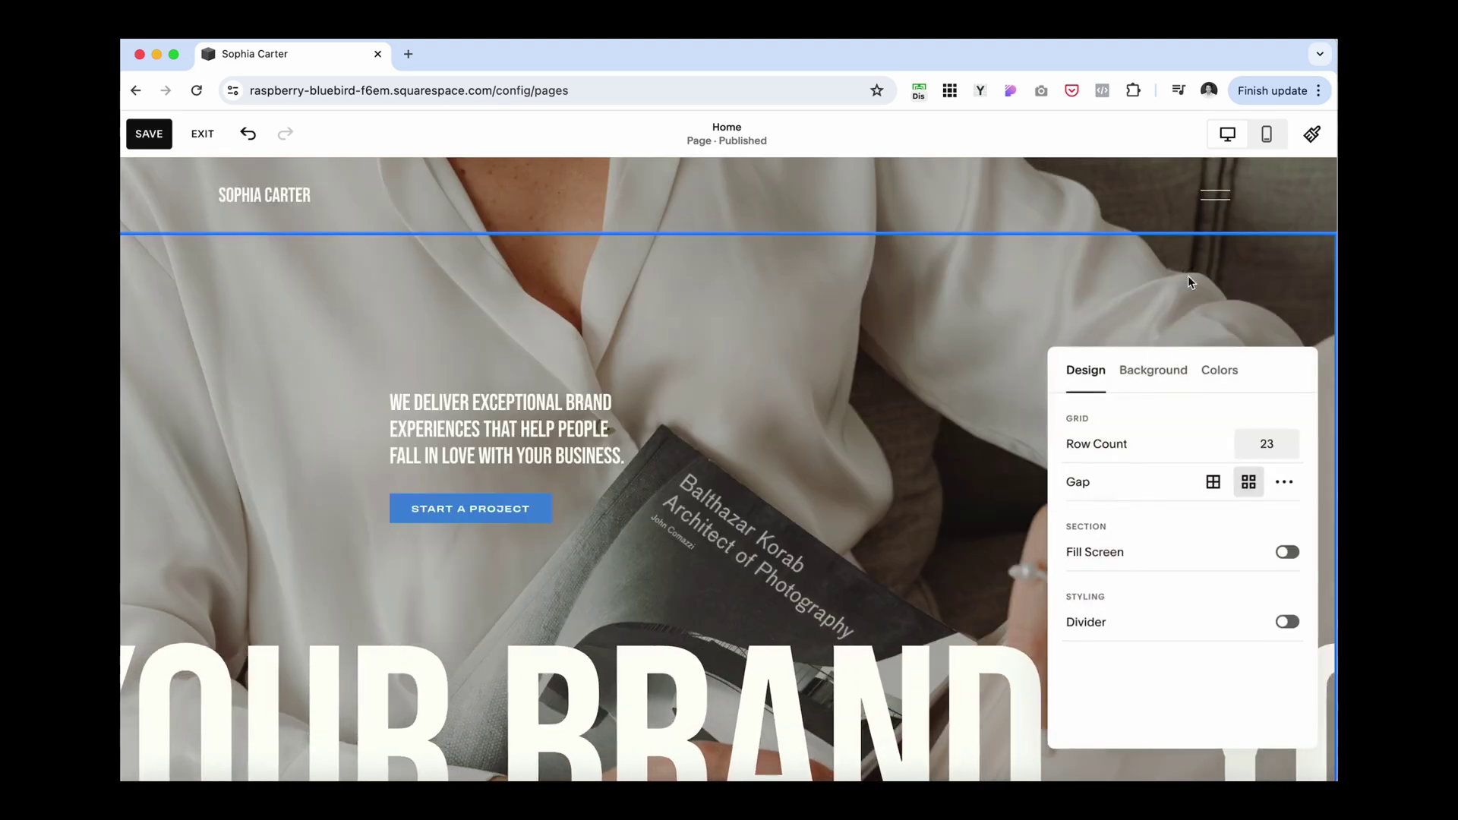
{"action": "left_click", "coordinate": [1137, 325]}
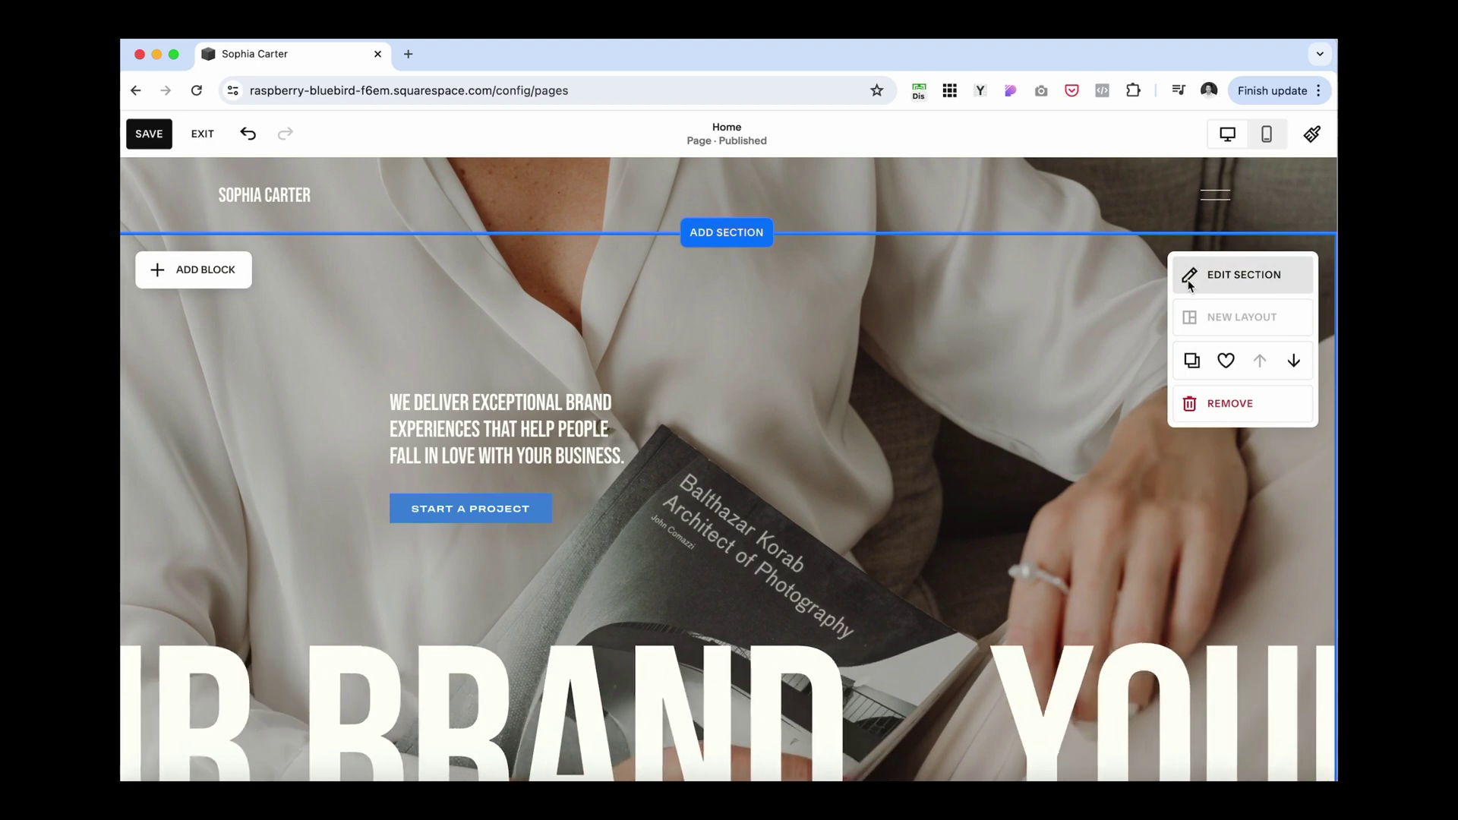
{"action": "left_click", "coordinate": [1190, 280]}
{"action": "left_click", "coordinate": [1153, 370]}
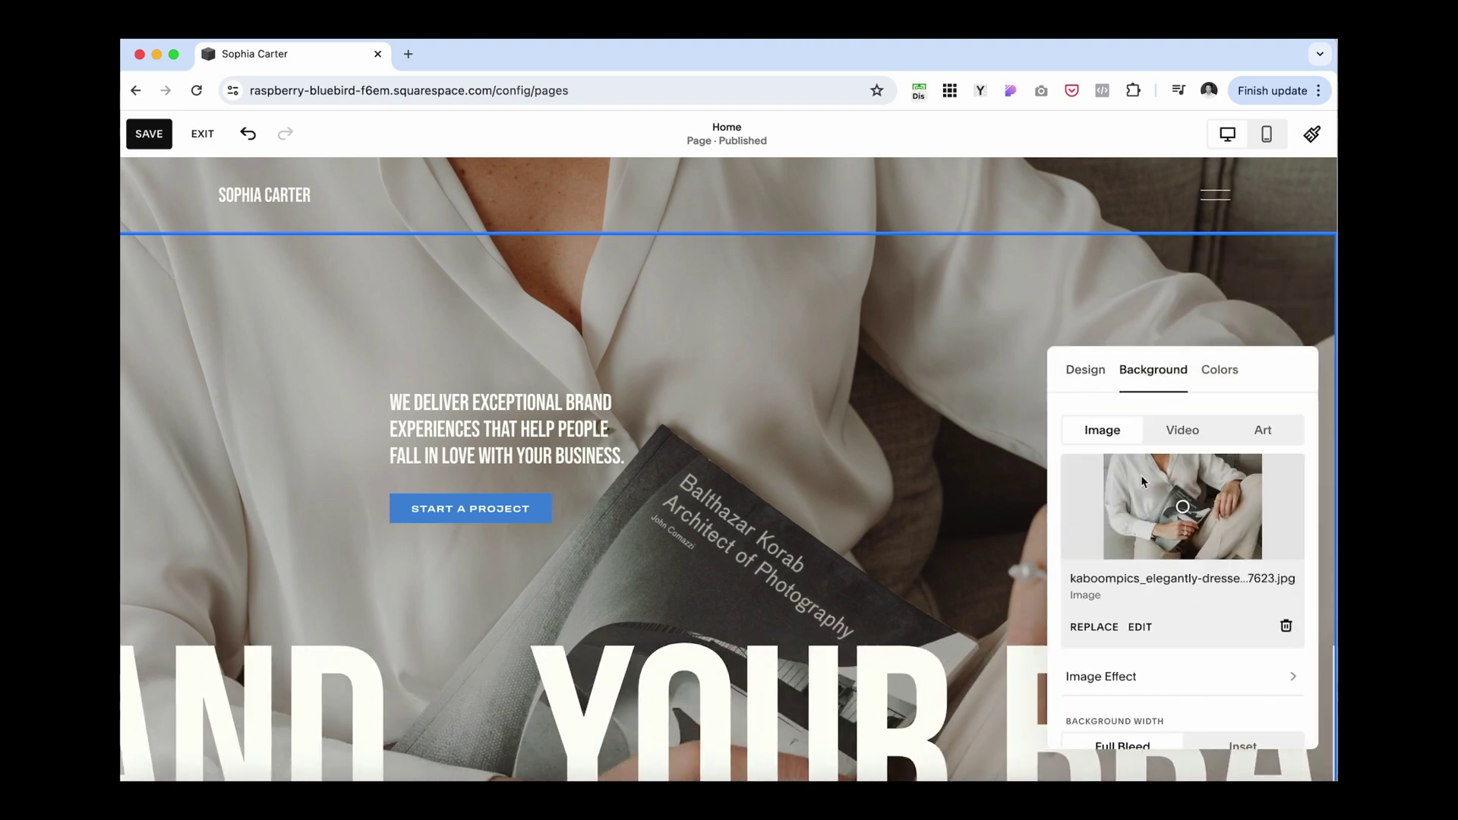
{"action": "left_click", "coordinate": [1286, 626]}
{"action": "left_click", "coordinate": [1115, 530]}
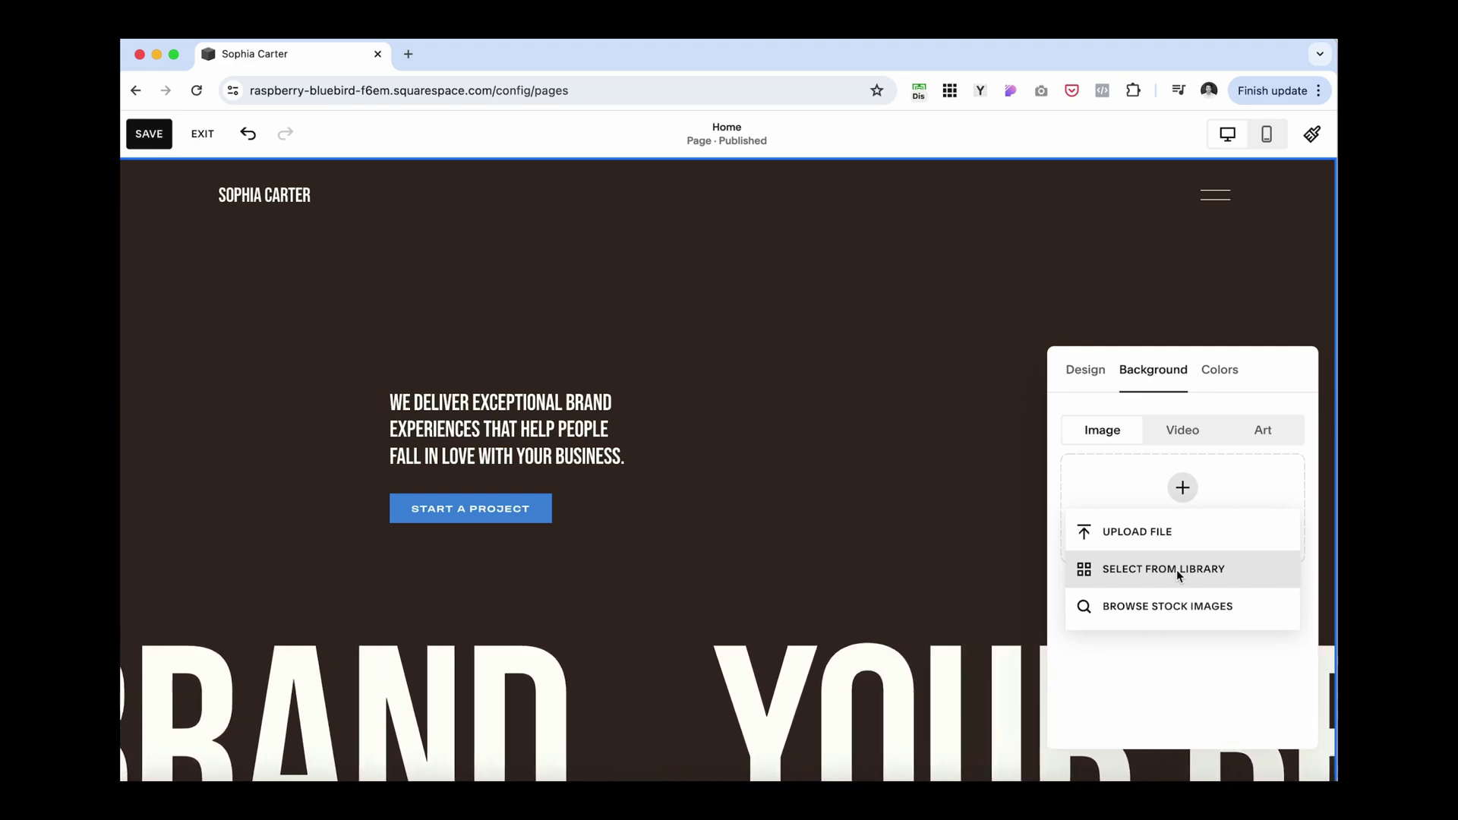
- Set the oliur-_Z3cXy3rqa0-unsplash.jpg laptop-on-sofa library photo as the hero background
{"action": "left_click", "coordinate": [1178, 573]}
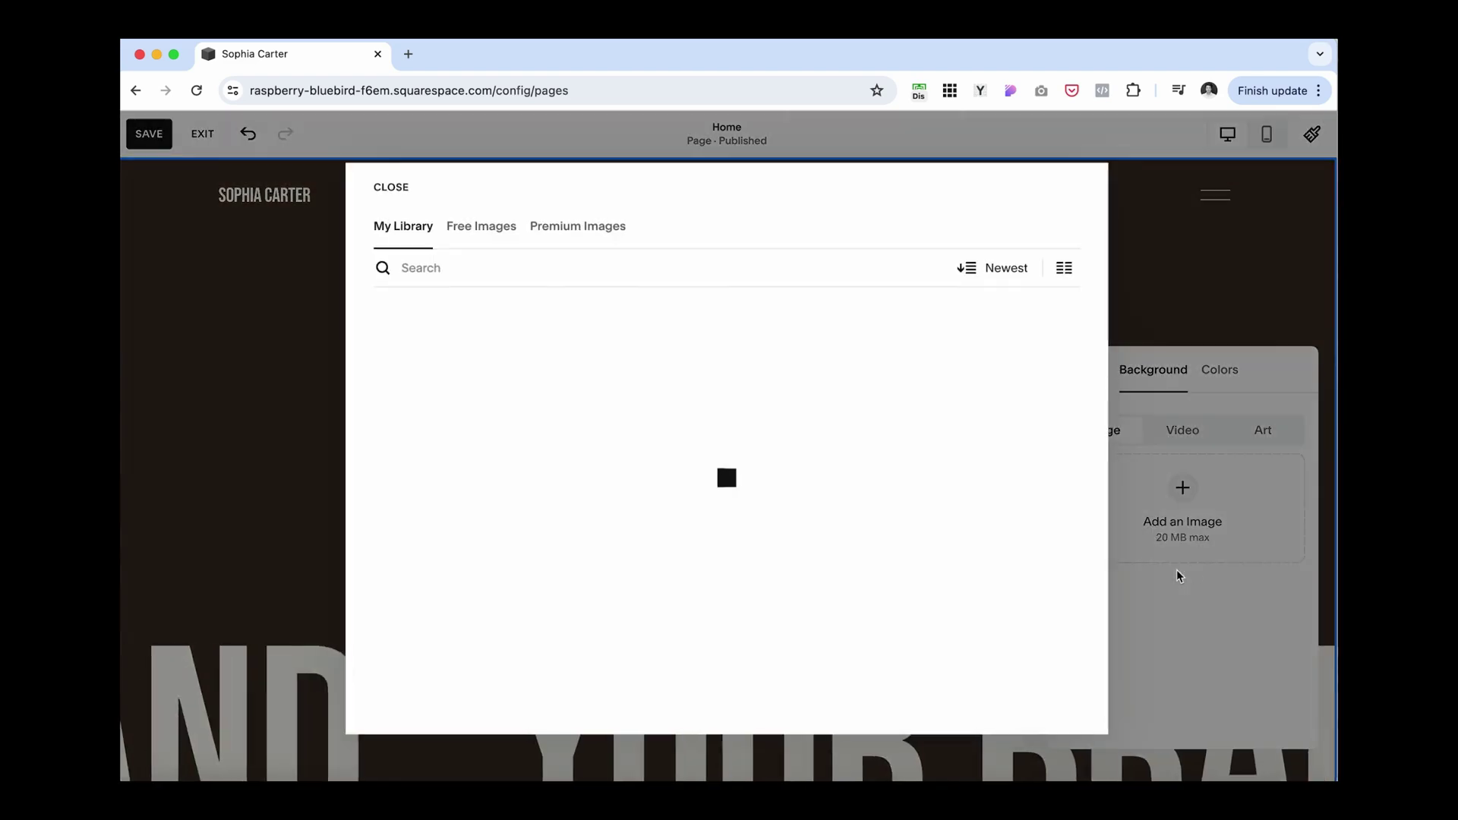
{"action": "scroll", "coordinate": [804, 567], "scroll_direction": "down", "scroll_amount": 5}
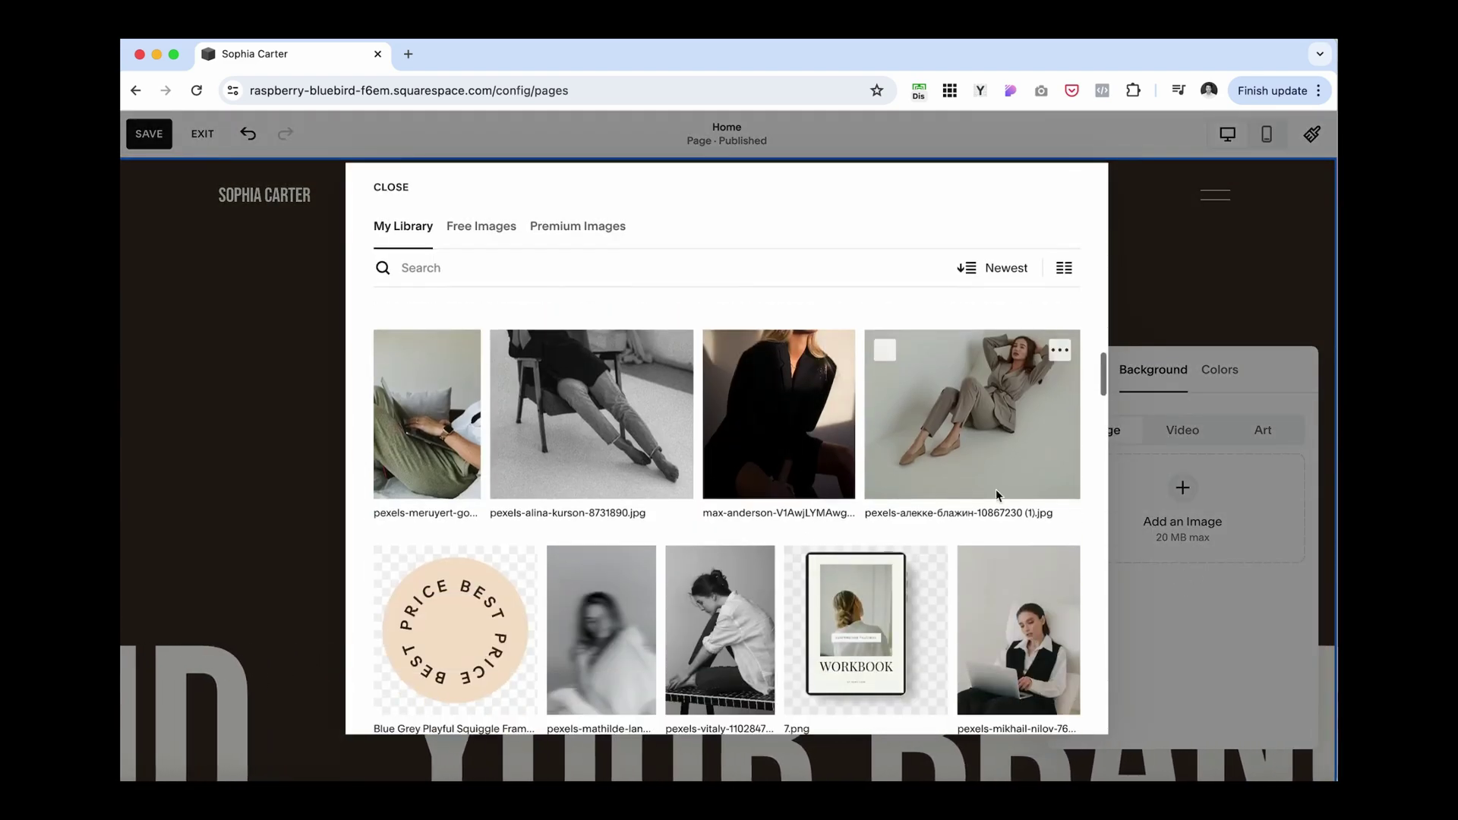
{"action": "scroll", "coordinate": [548, 602], "scroll_direction": "down", "scroll_amount": 10}
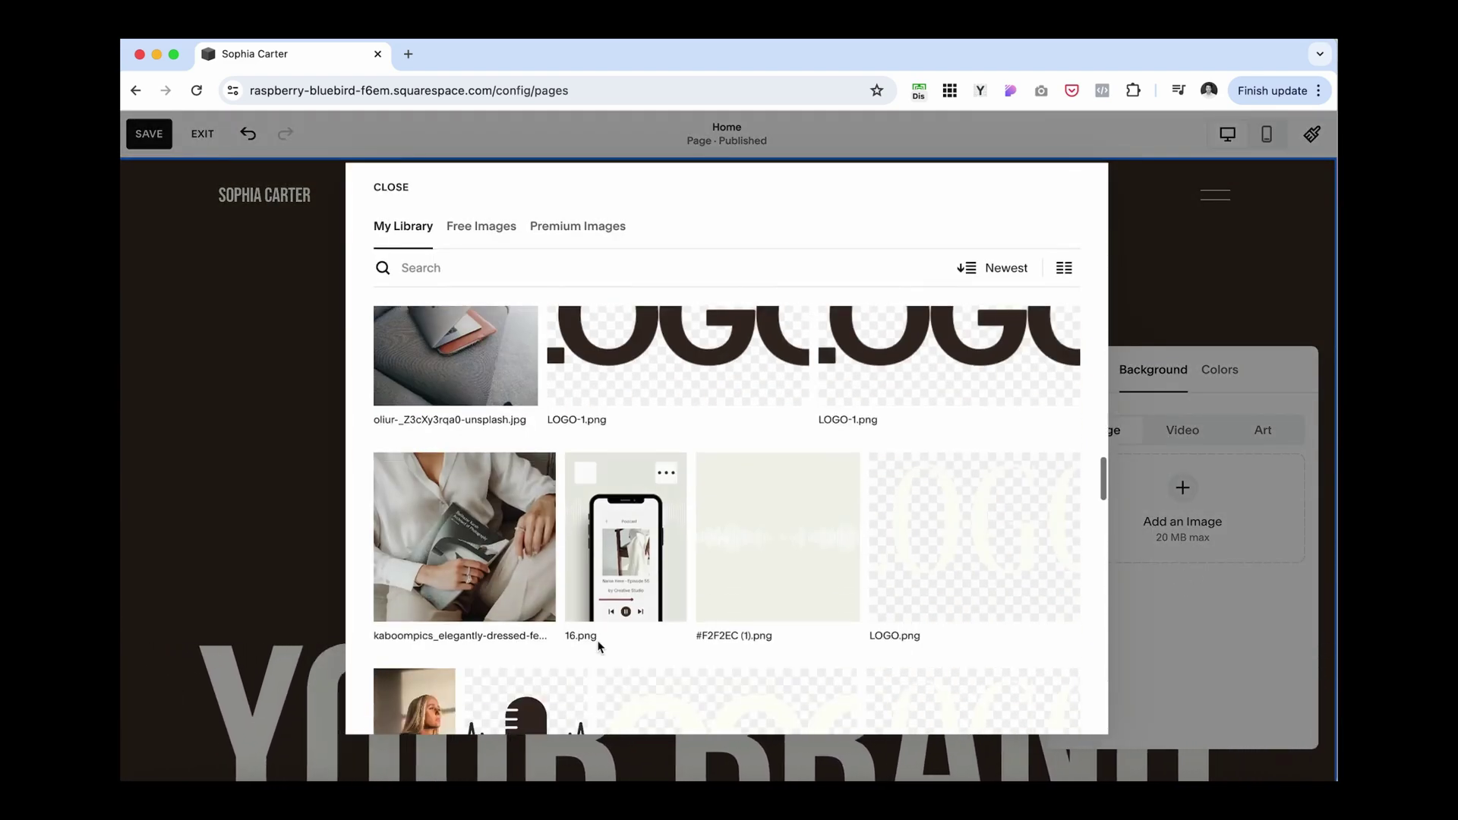
{"action": "scroll", "coordinate": [600, 646], "scroll_direction": "up", "scroll_amount": 3}
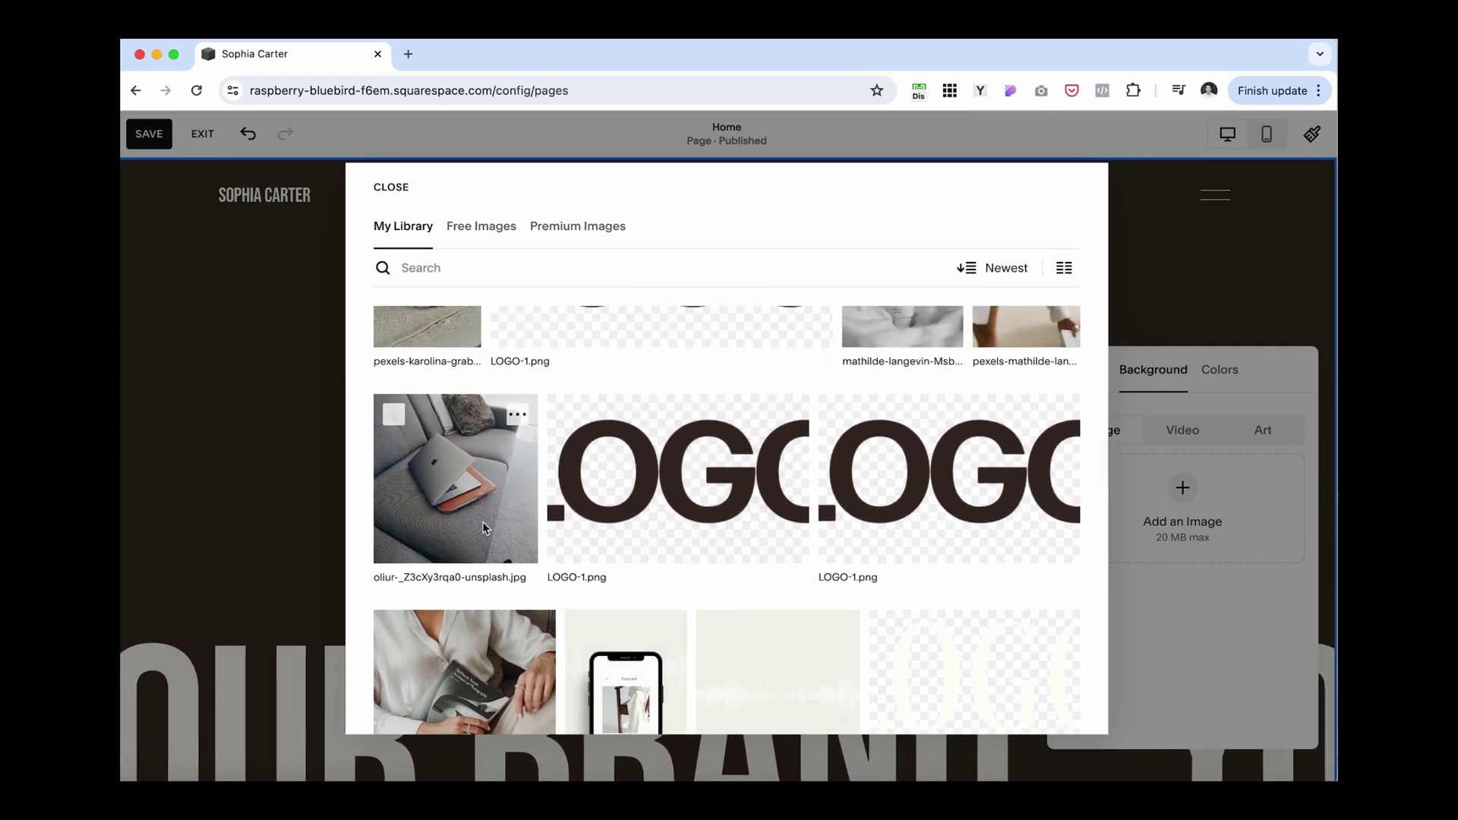
{"action": "left_click", "coordinate": [479, 529]}
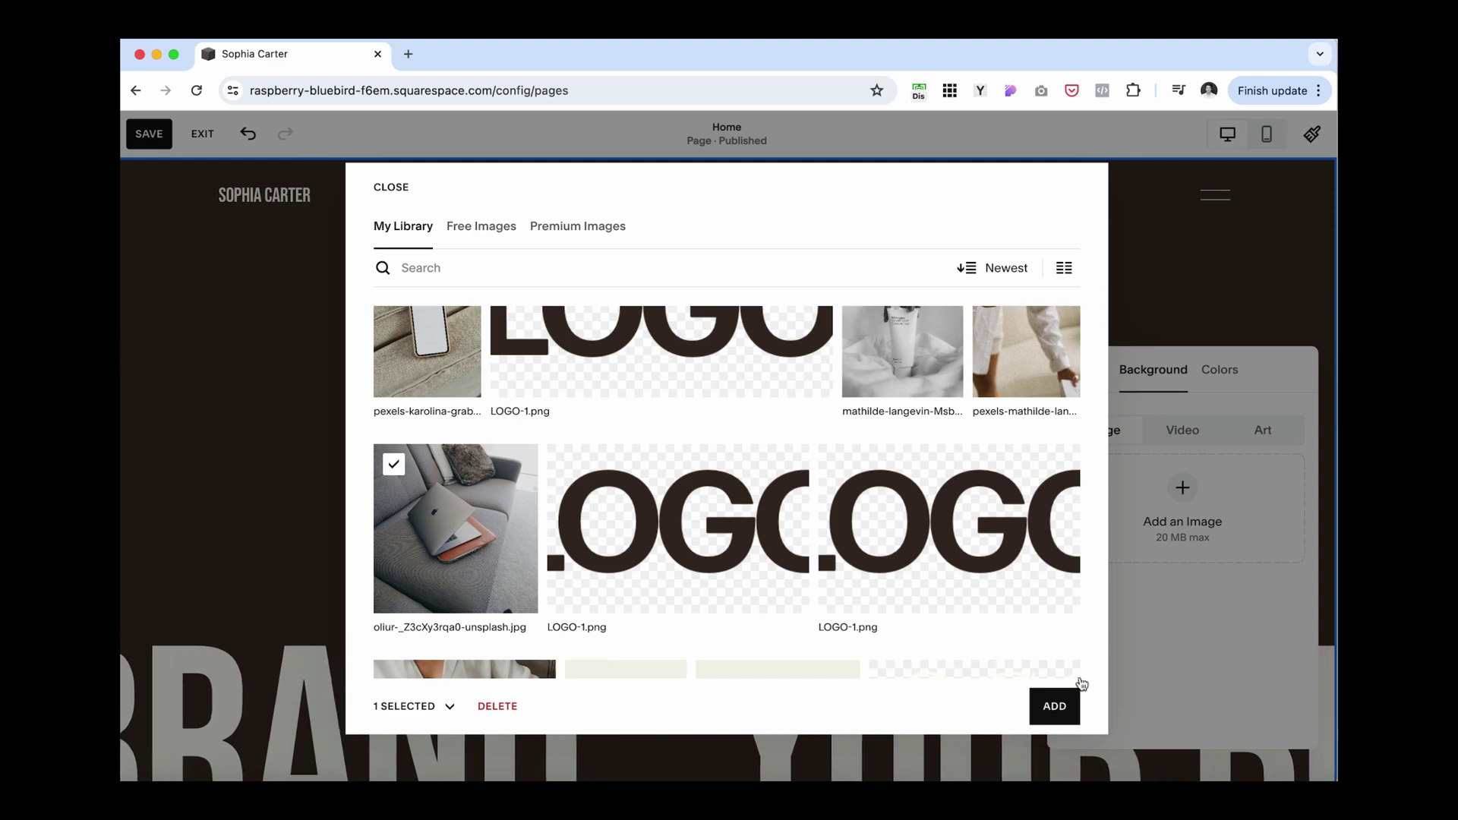
{"action": "left_click", "coordinate": [1051, 702]}
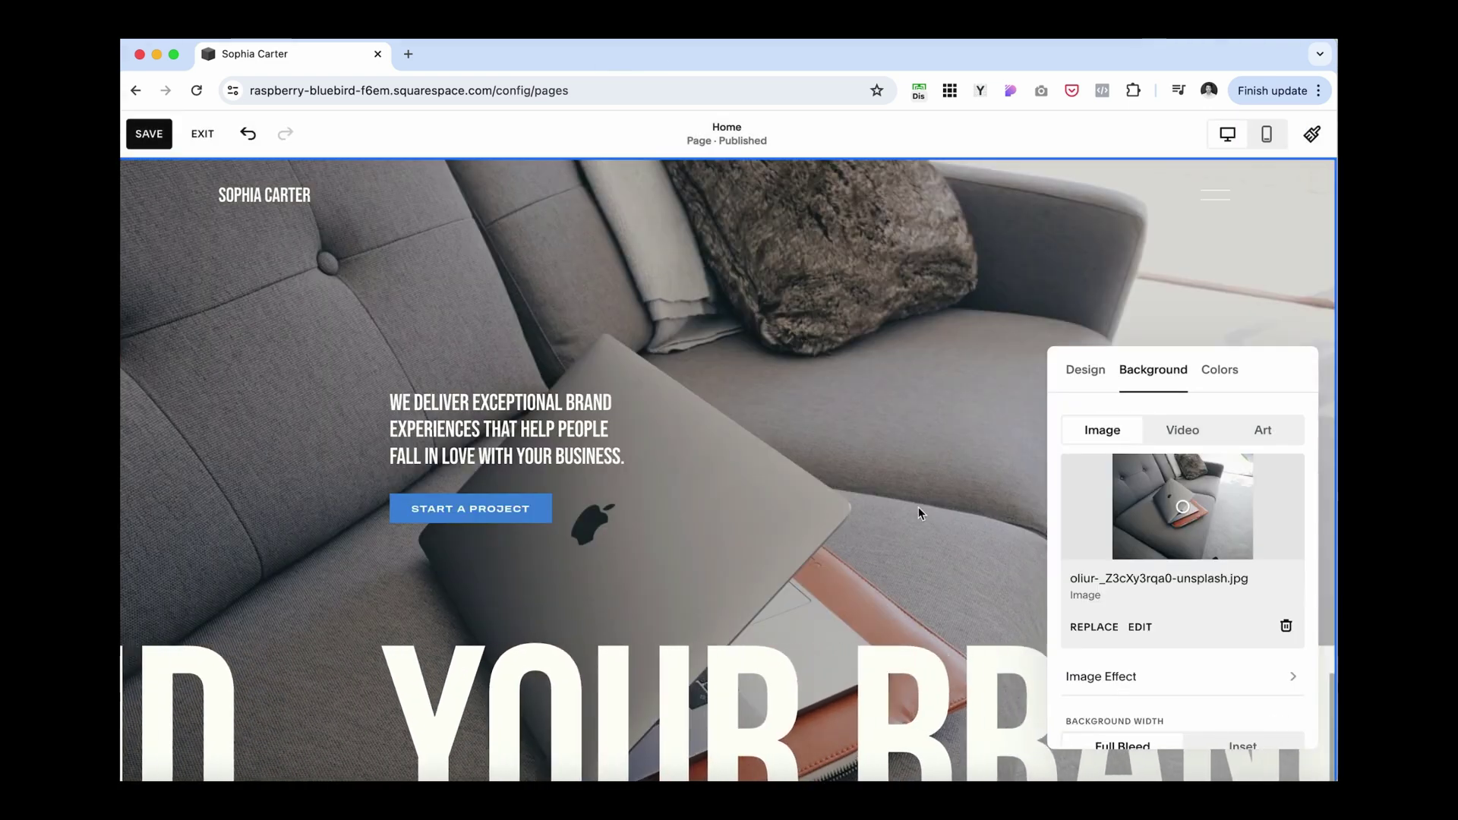
{"action": "left_click", "coordinate": [474, 454]}
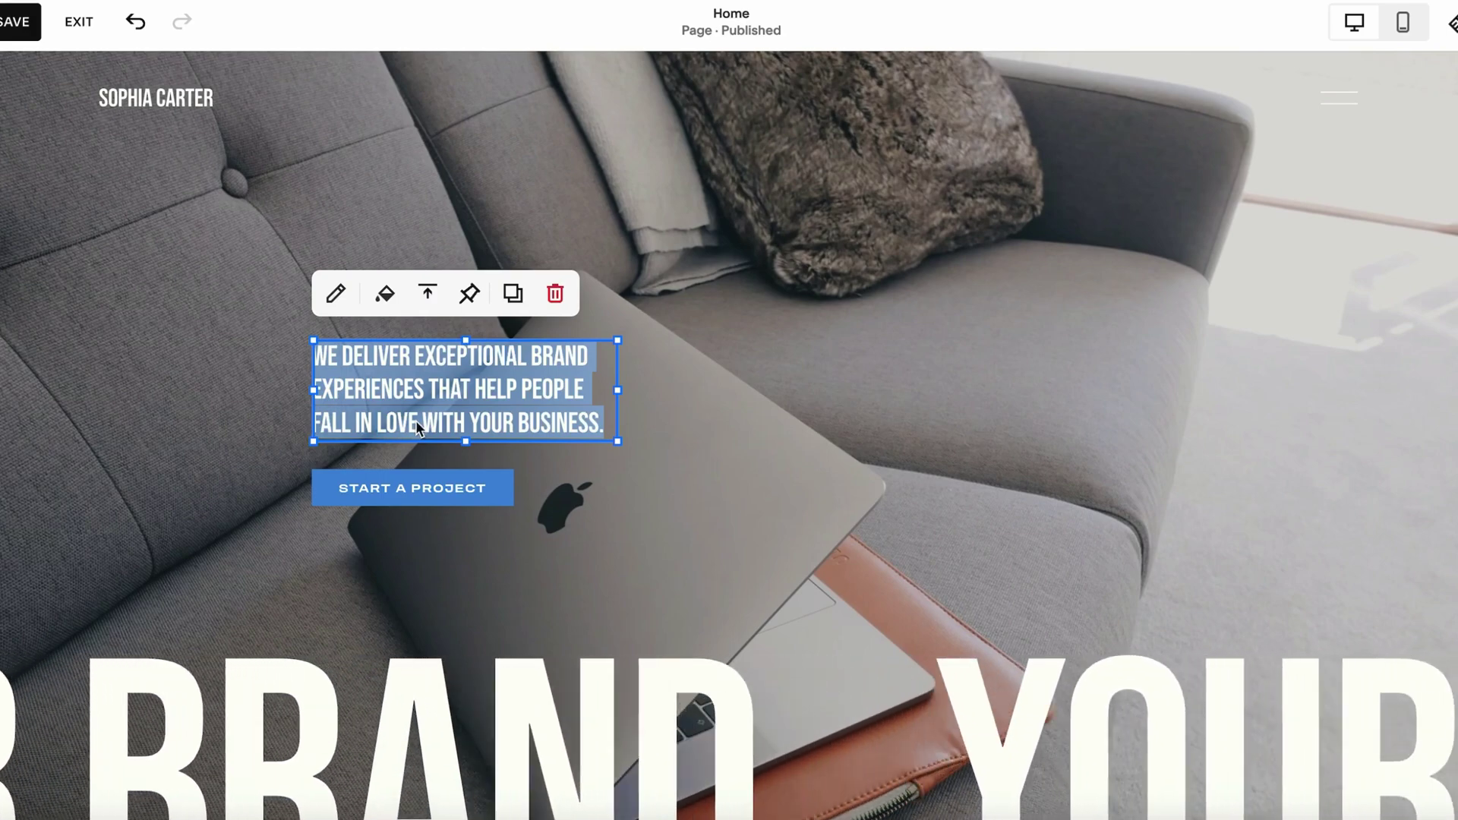
{"action": "left_click", "coordinate": [881, 460]}
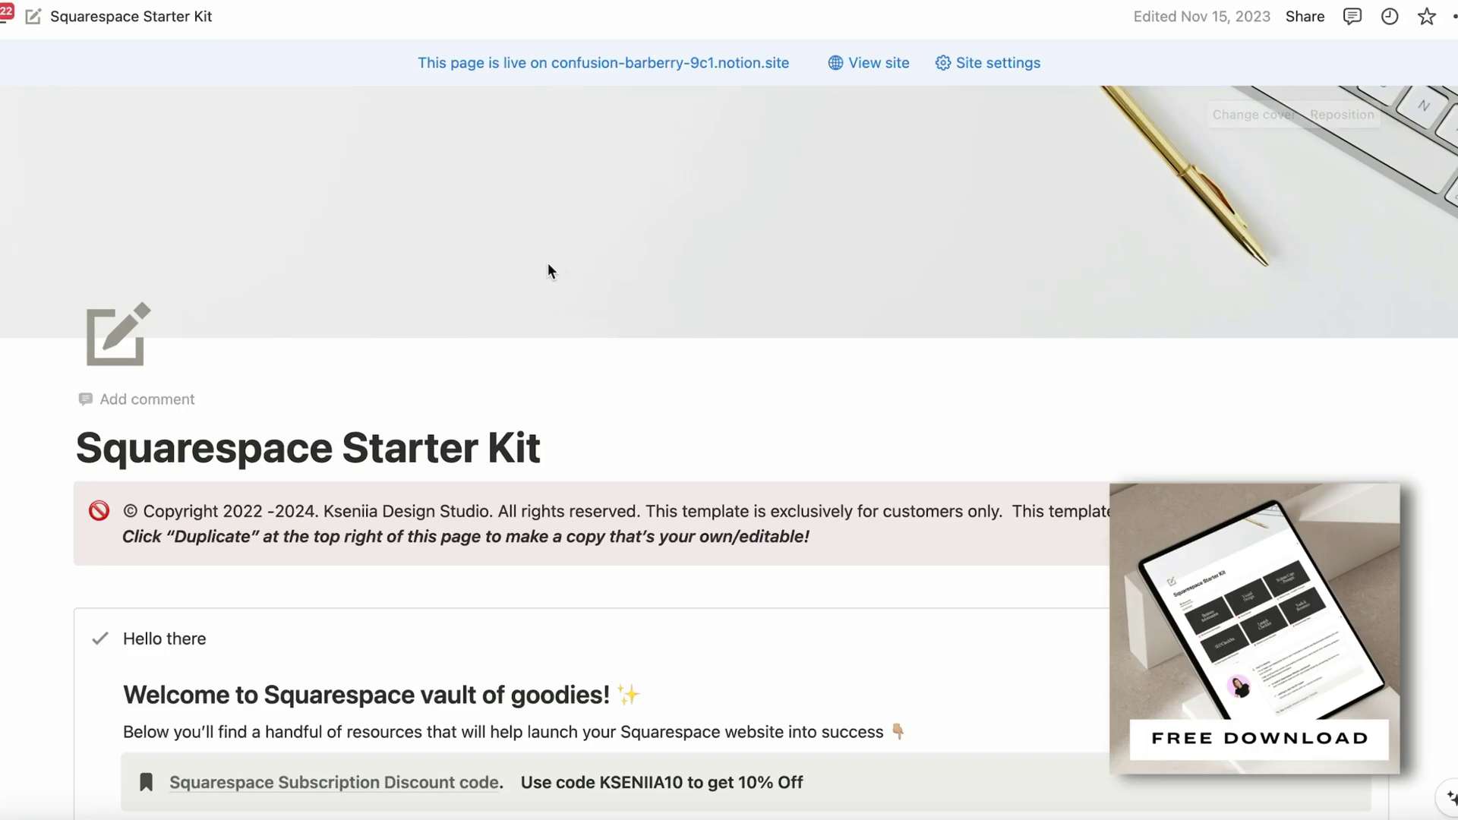
{"action": "scroll", "coordinate": [551, 271], "scroll_direction": "down", "scroll_amount": 8}
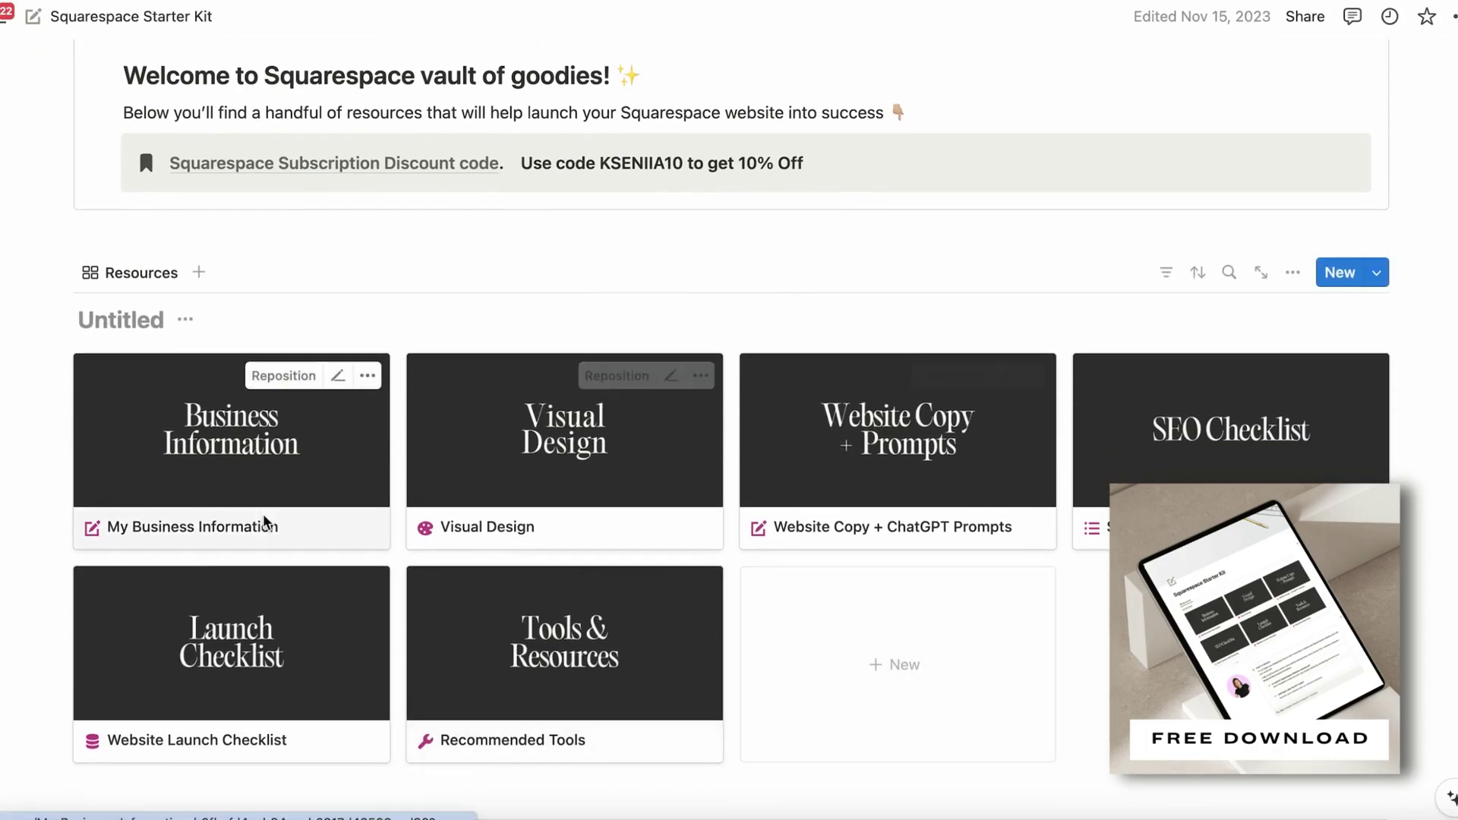
{"action": "scroll", "coordinate": [270, 524], "scroll_direction": "up", "scroll_amount": 8}
{"action": "scroll", "coordinate": [262, 515], "scroll_direction": "down", "scroll_amount": 8}
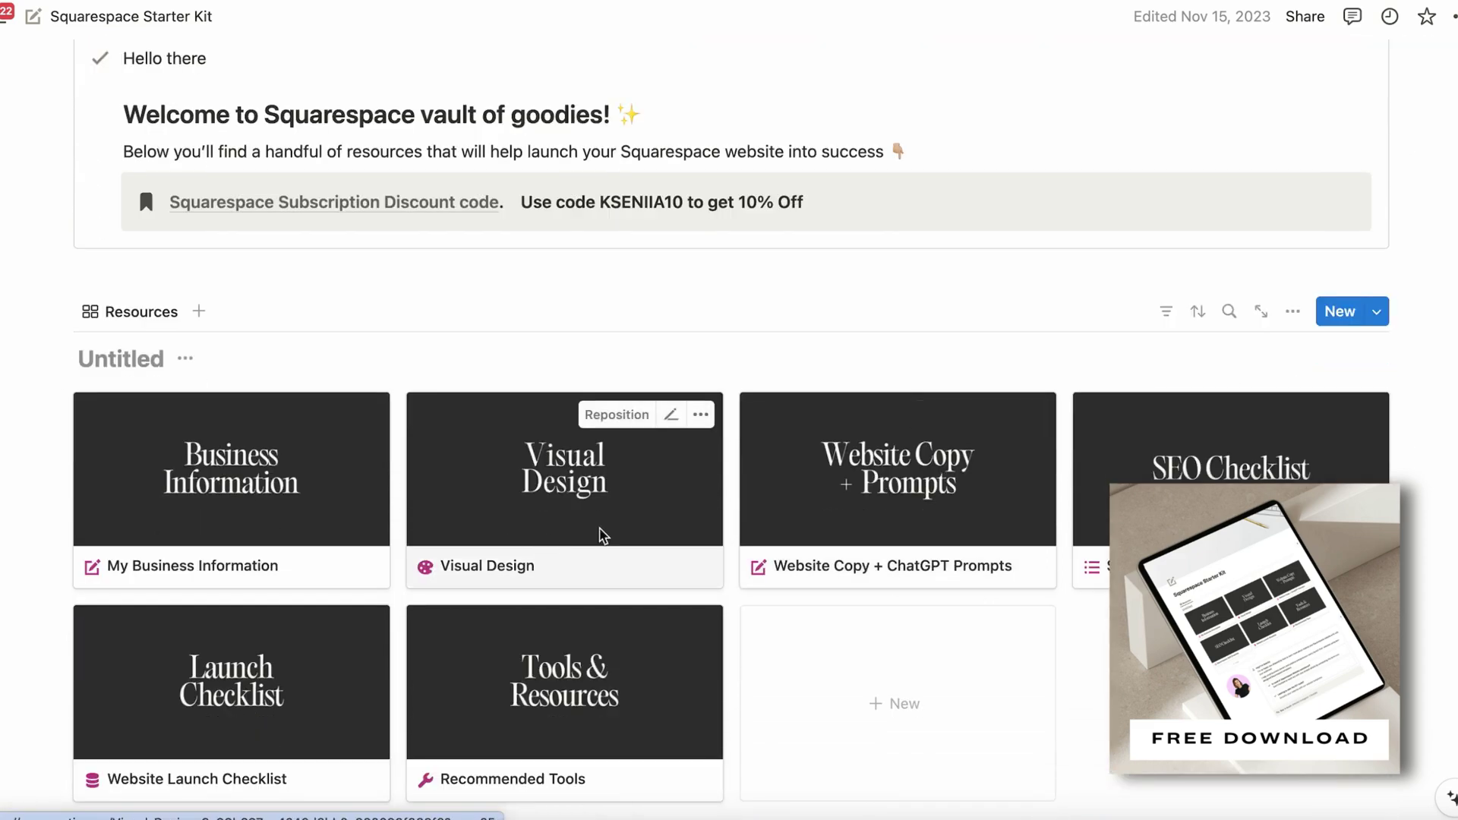
{"action": "left_click", "coordinate": [515, 497]}
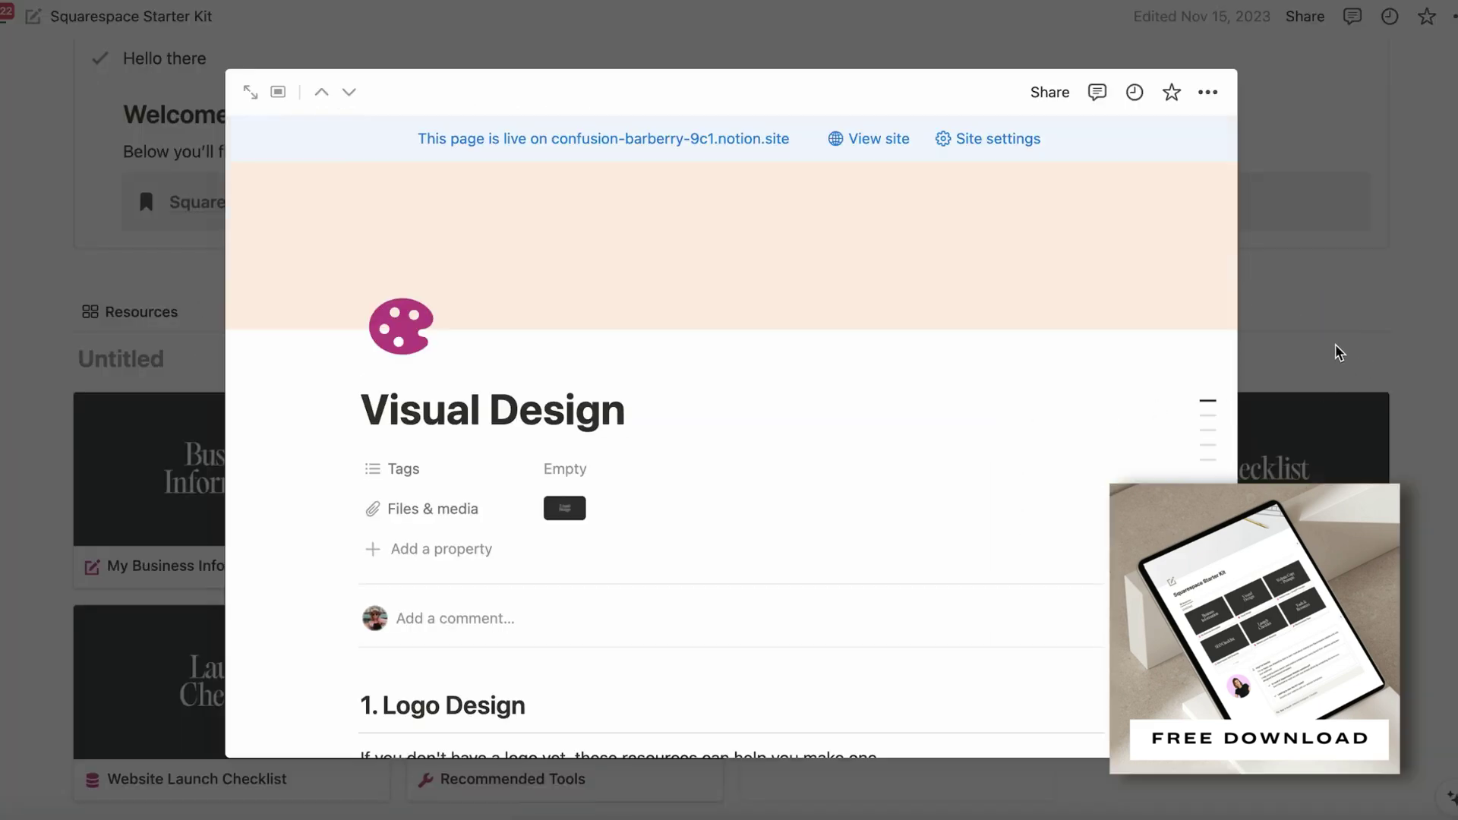
{"action": "left_click", "coordinate": [1334, 348]}
{"action": "left_click", "coordinate": [960, 490]}
{"action": "scroll", "coordinate": [625, 622], "scroll_direction": "down", "scroll_amount": 10}
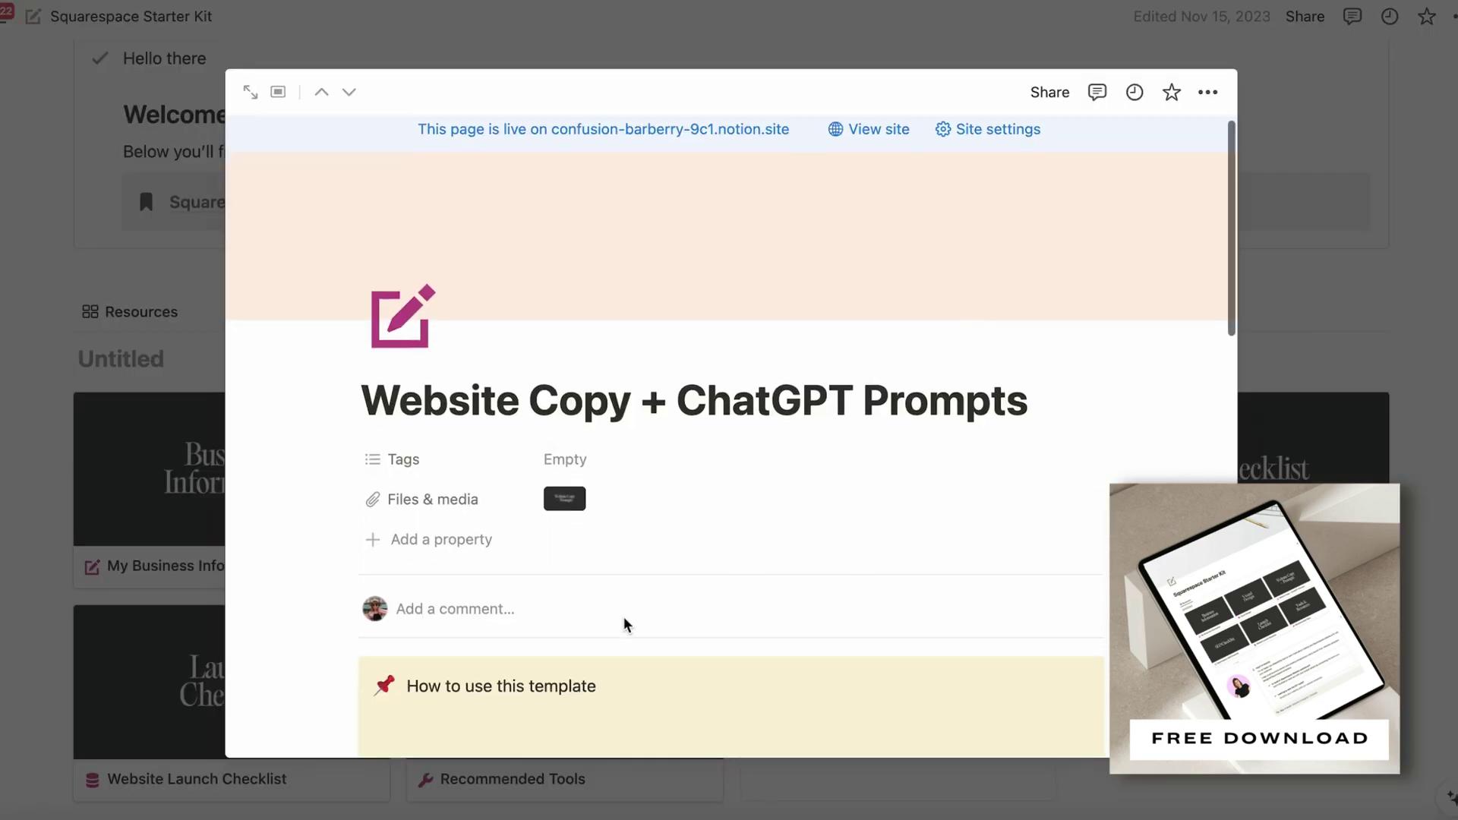
{"action": "left_click", "coordinate": [418, 755]}
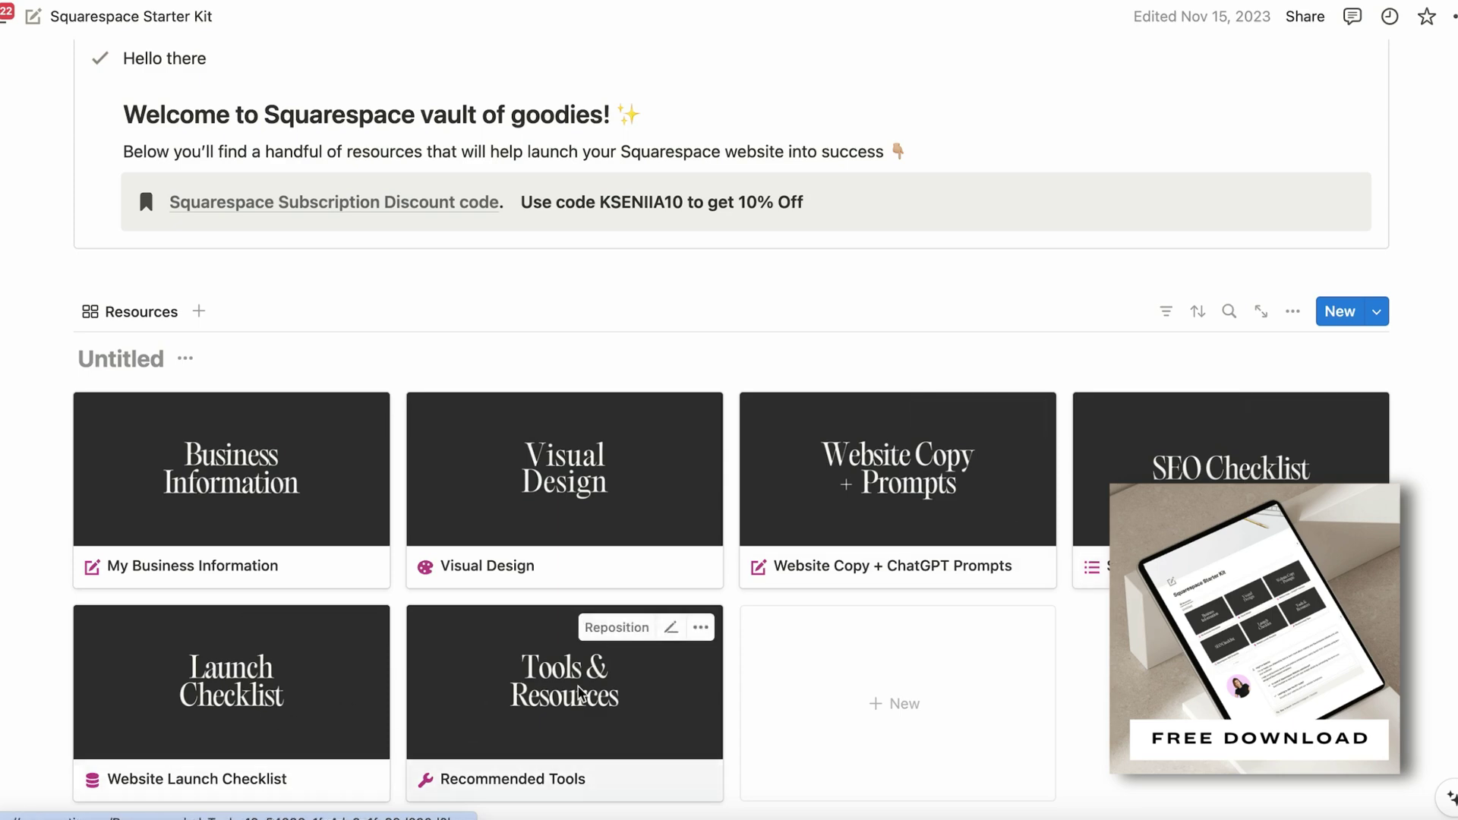
{"action": "scroll", "coordinate": [576, 691], "scroll_direction": "down", "scroll_amount": 5}
{"action": "scroll", "coordinate": [577, 691], "scroll_direction": "up", "scroll_amount": 4}
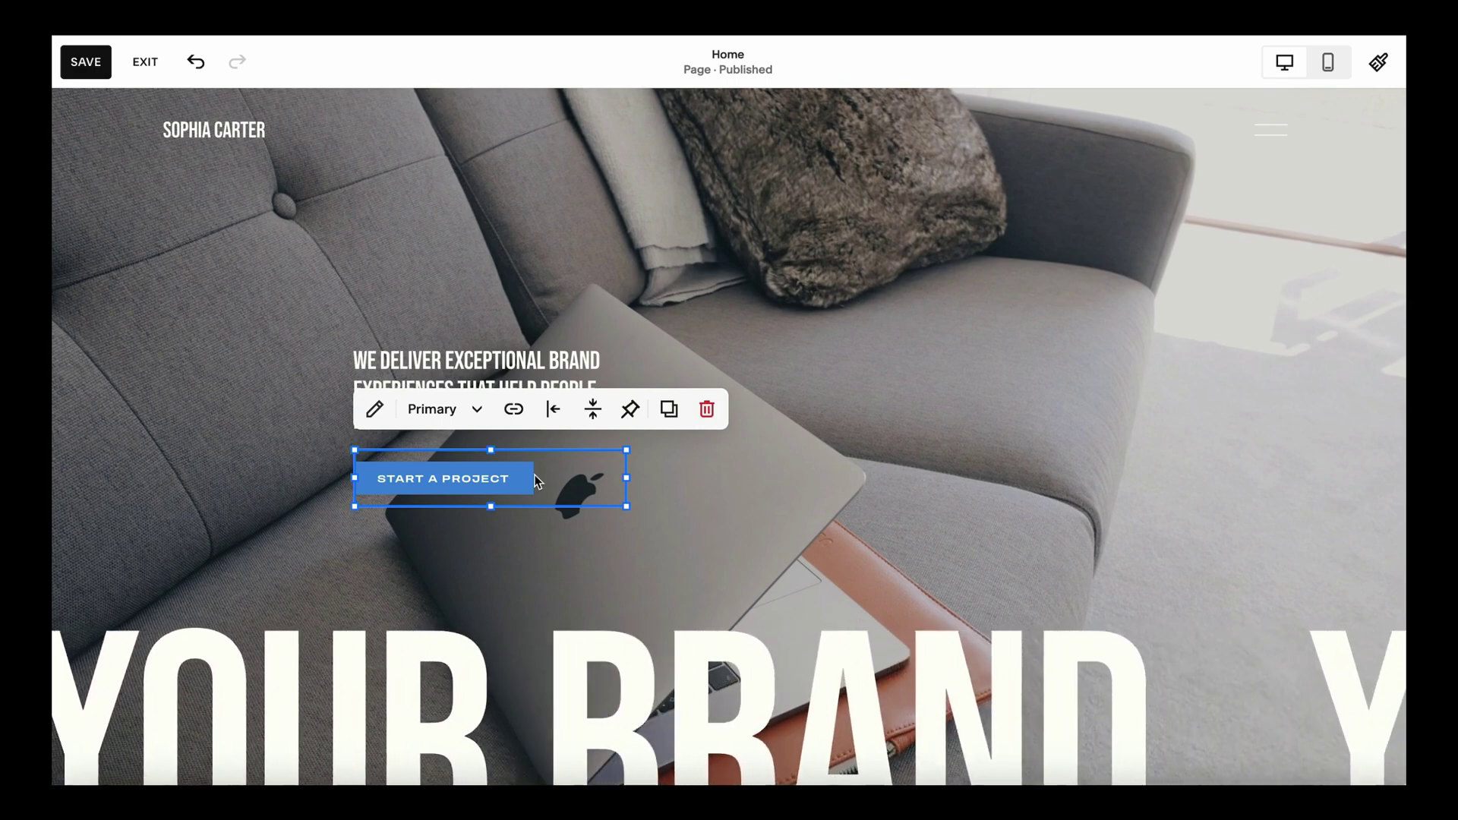
- Link the hero's START A PROJECT button to the Contact page (/contact)
{"action": "left_click", "coordinate": [375, 413]}
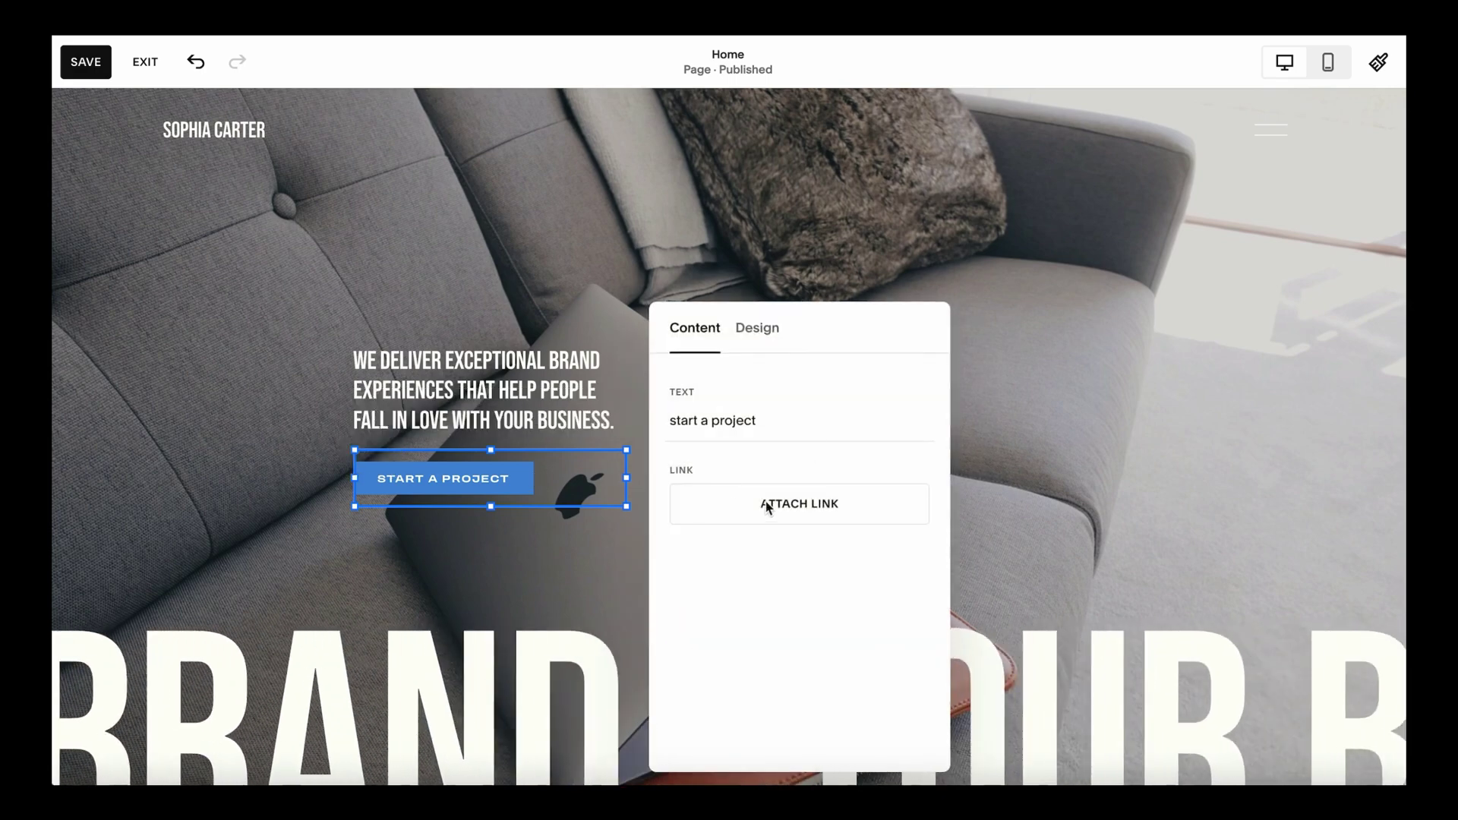
{"action": "left_click", "coordinate": [845, 507]}
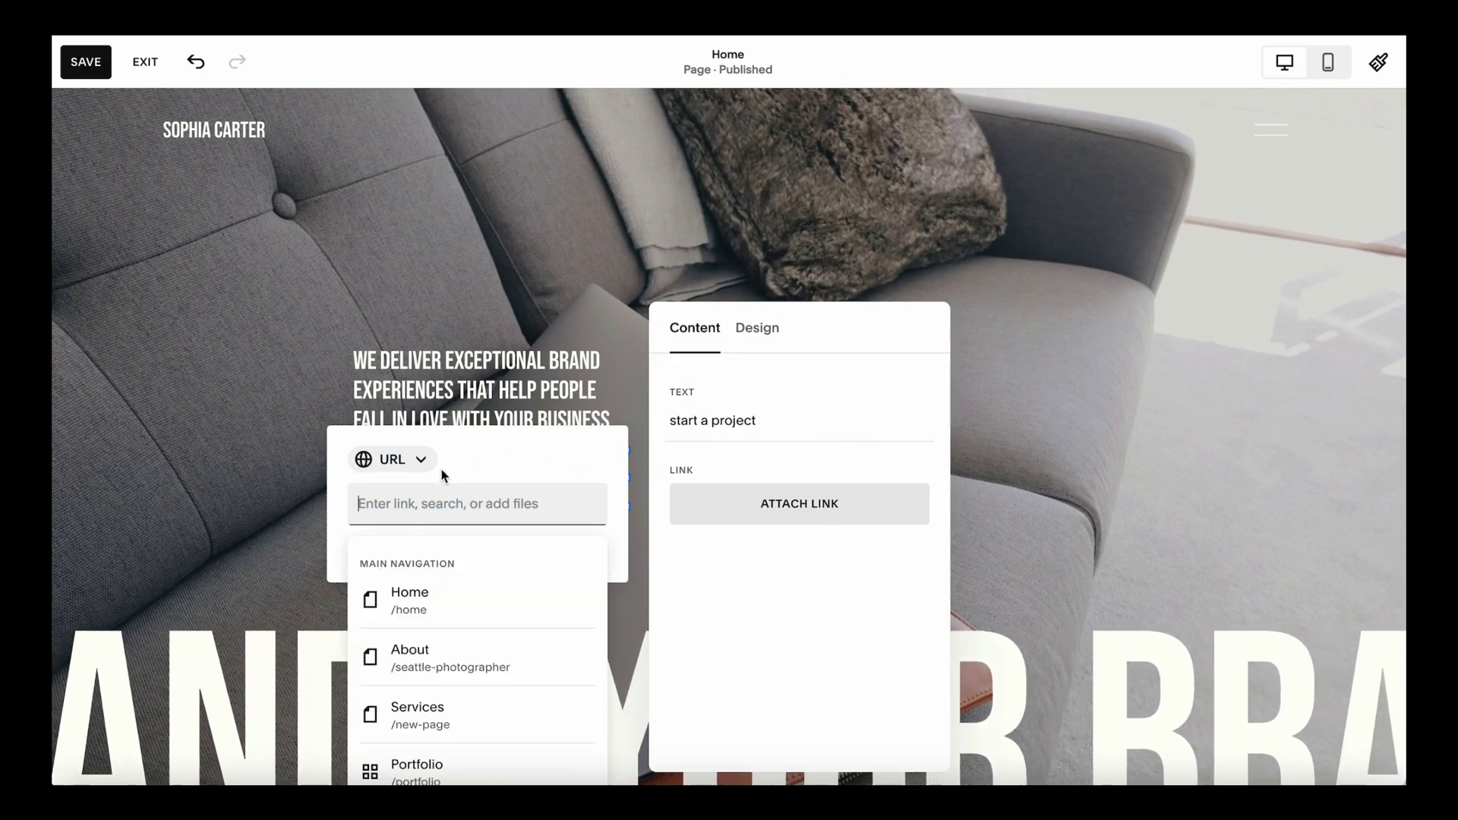
{"action": "type", "text": "/"}
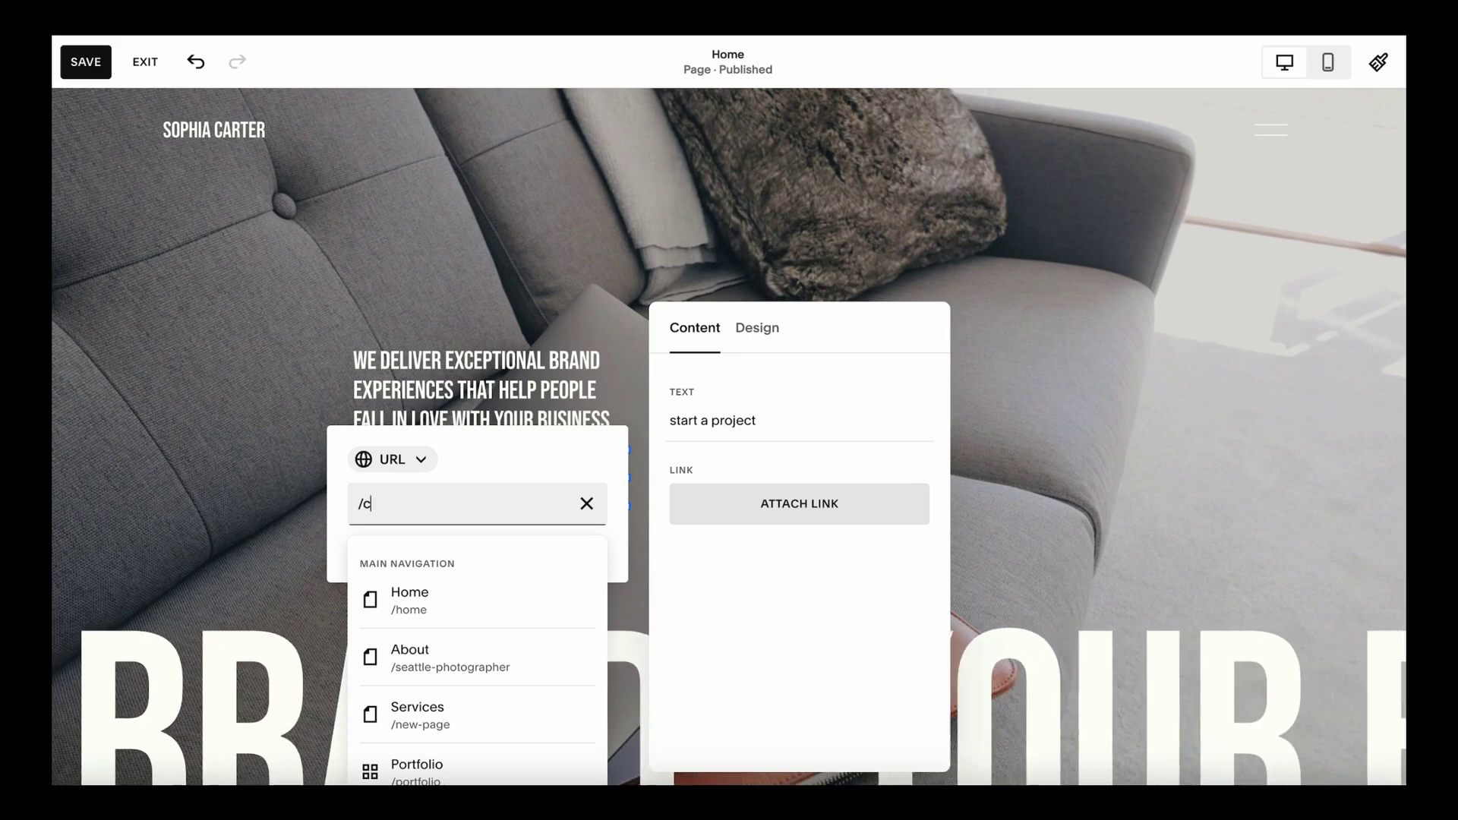
{"action": "type", "text": "con"}
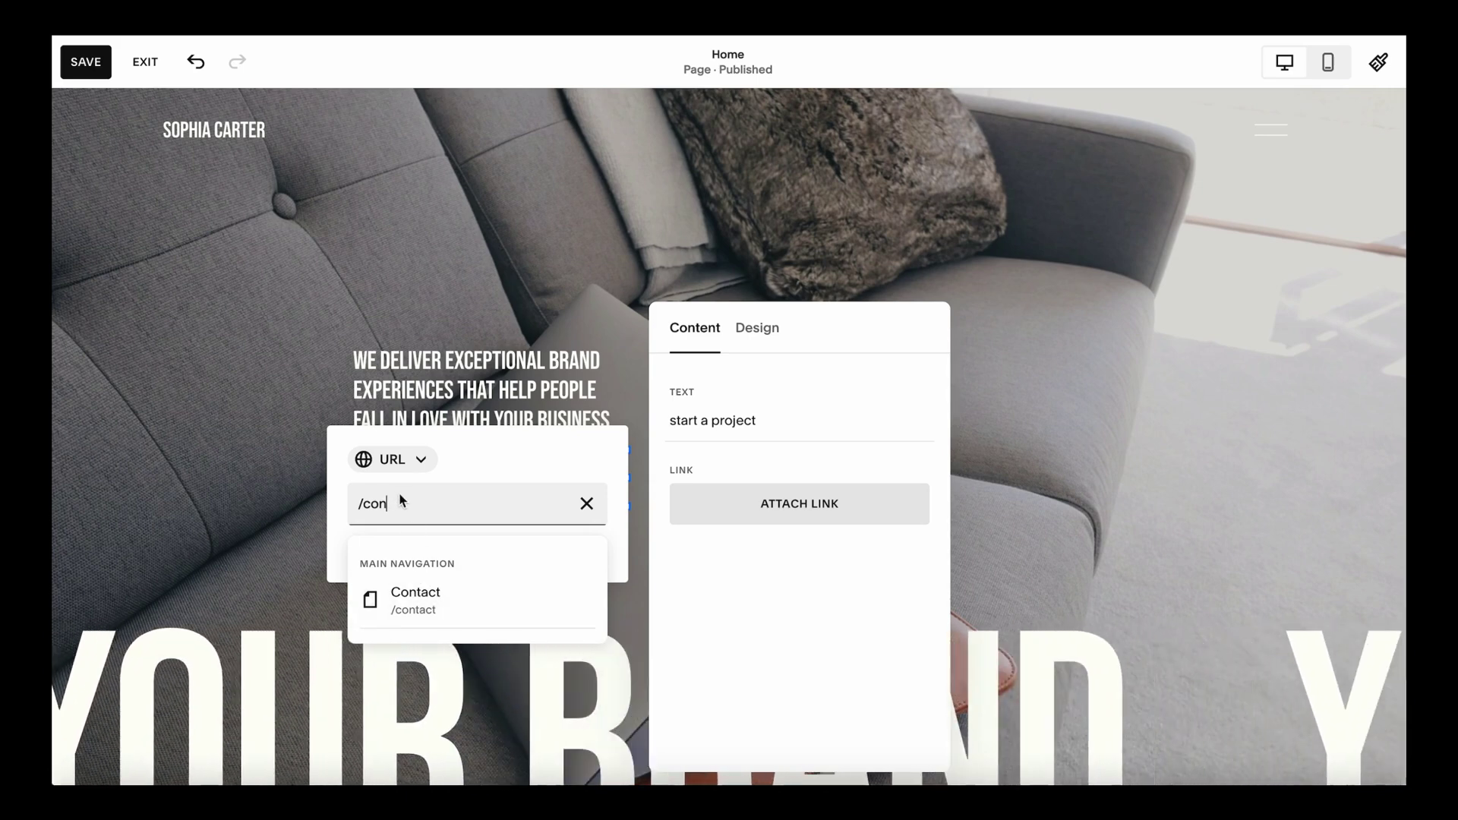
{"action": "key", "text": "ctrl+s"}
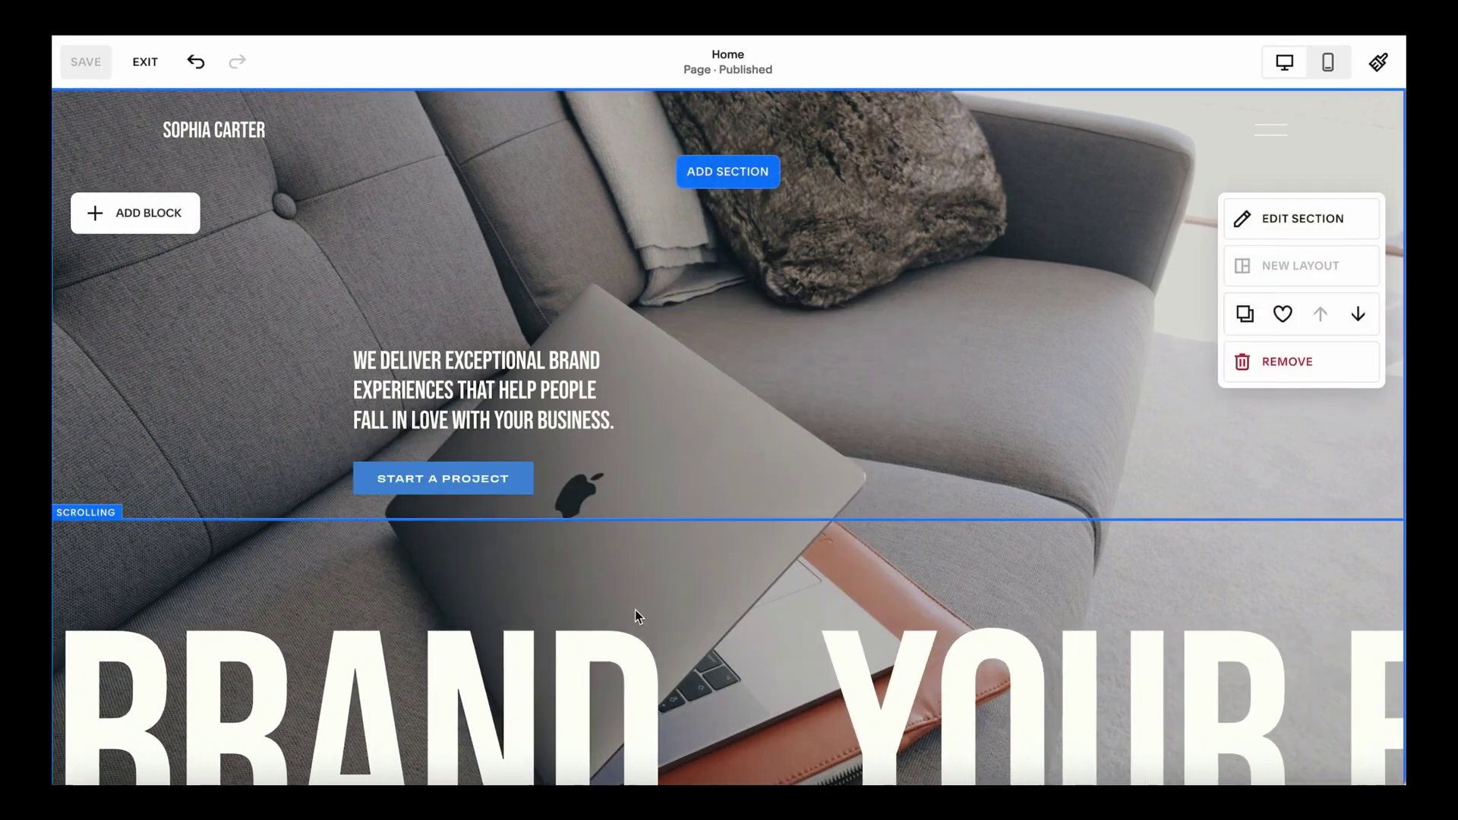
- Apply the blue Bright 2 colour theme to the agency intro section
{"action": "scroll", "coordinate": [635, 609], "scroll_direction": "down", "scroll_amount": 8}
{"action": "scroll", "coordinate": [716, 292], "scroll_direction": "up", "scroll_amount": 2}
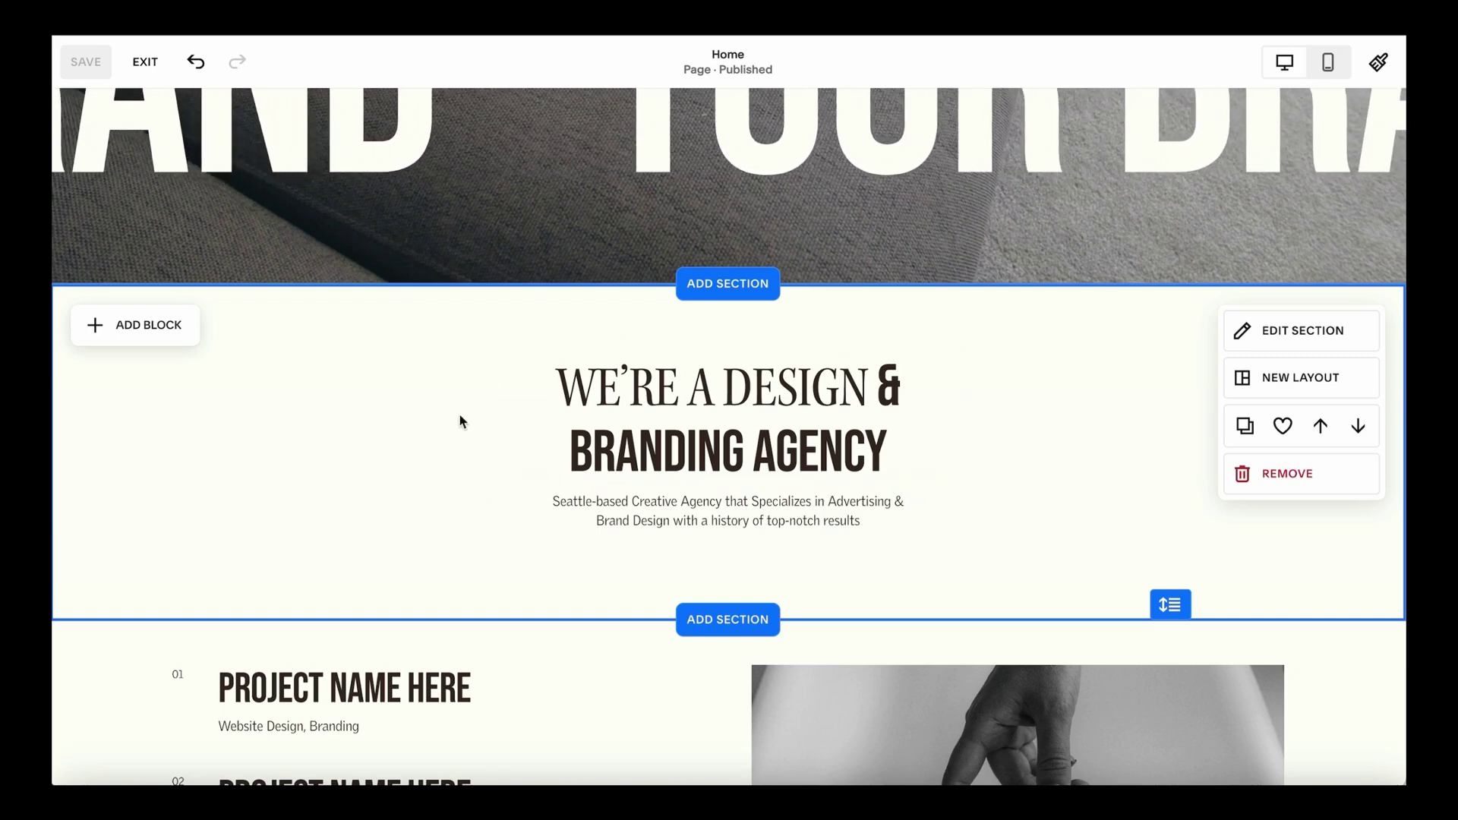
{"action": "left_click", "coordinate": [1243, 337]}
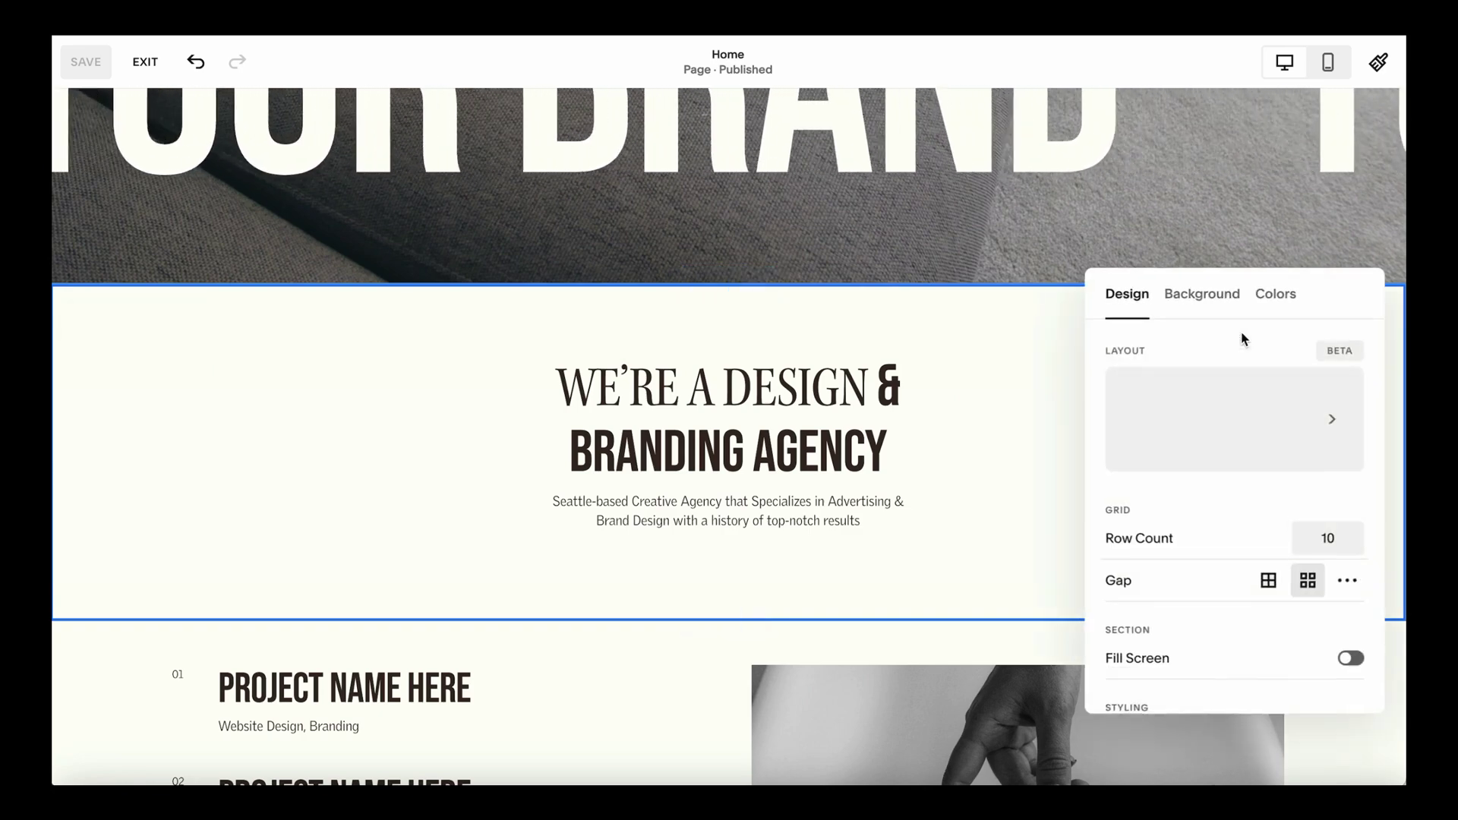
{"action": "left_click", "coordinate": [1277, 296]}
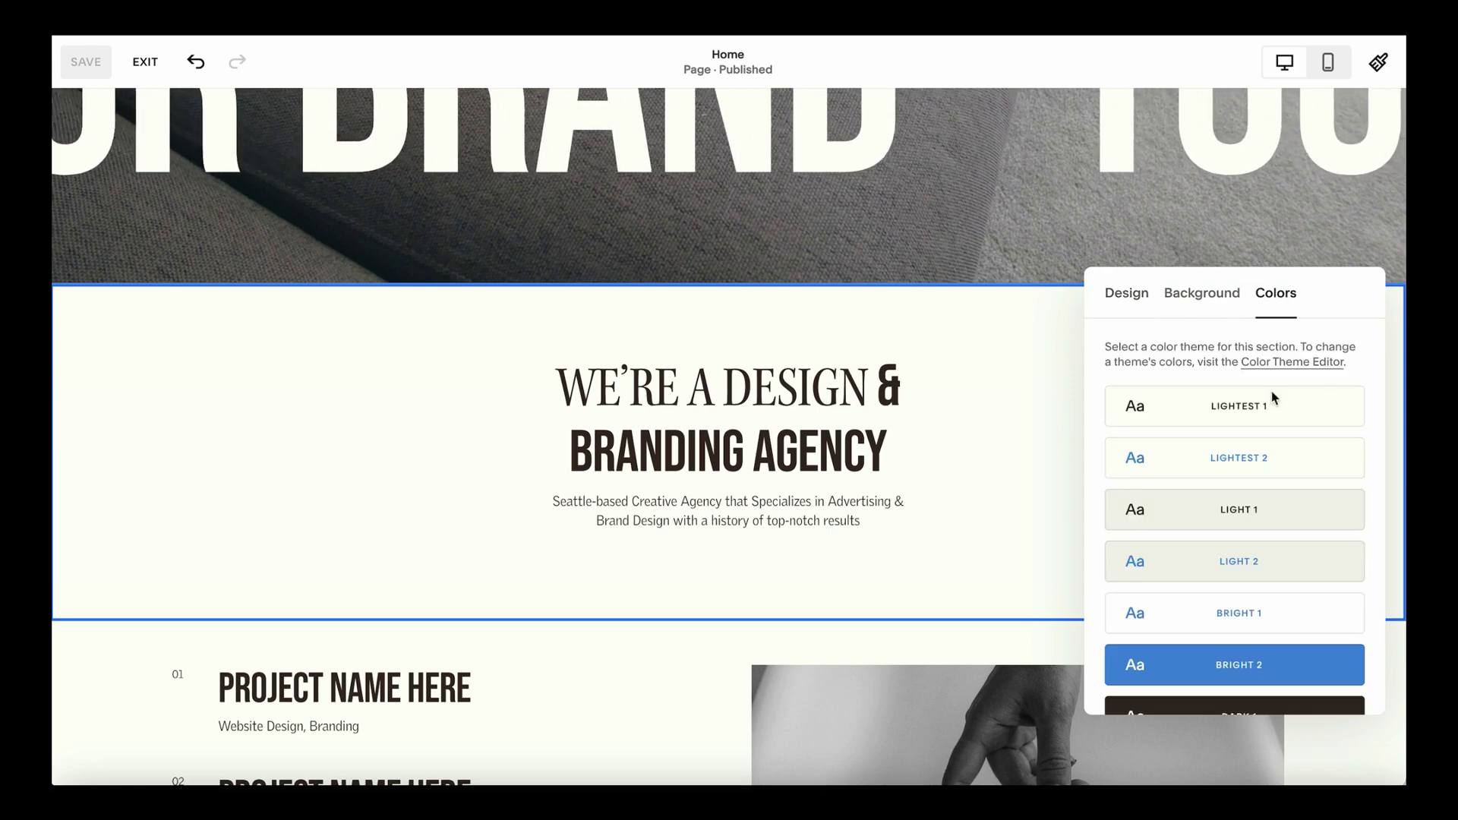
{"action": "scroll", "coordinate": [1266, 584], "scroll_direction": "down", "scroll_amount": 1}
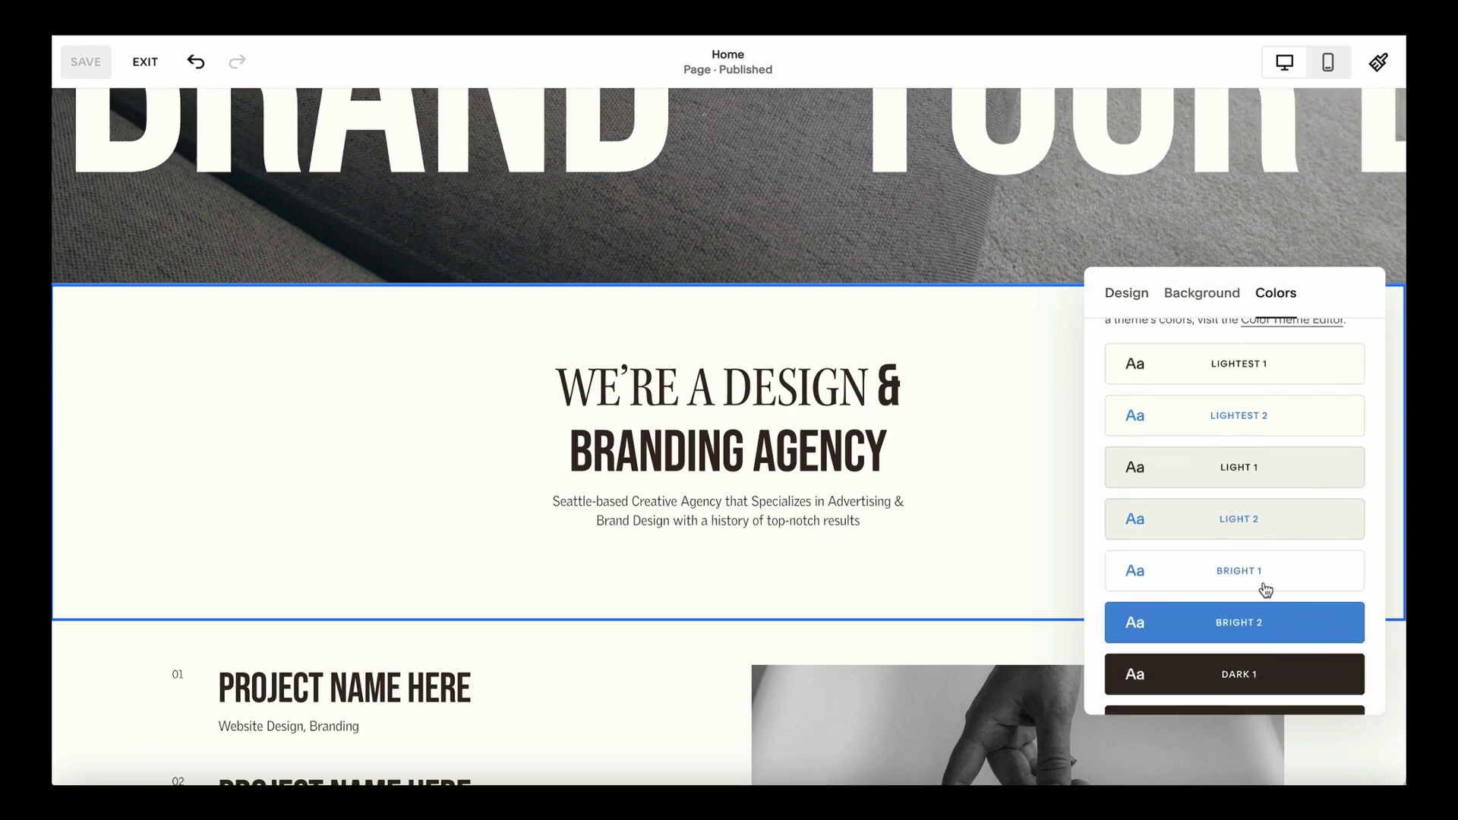
{"action": "left_click", "coordinate": [1321, 581]}
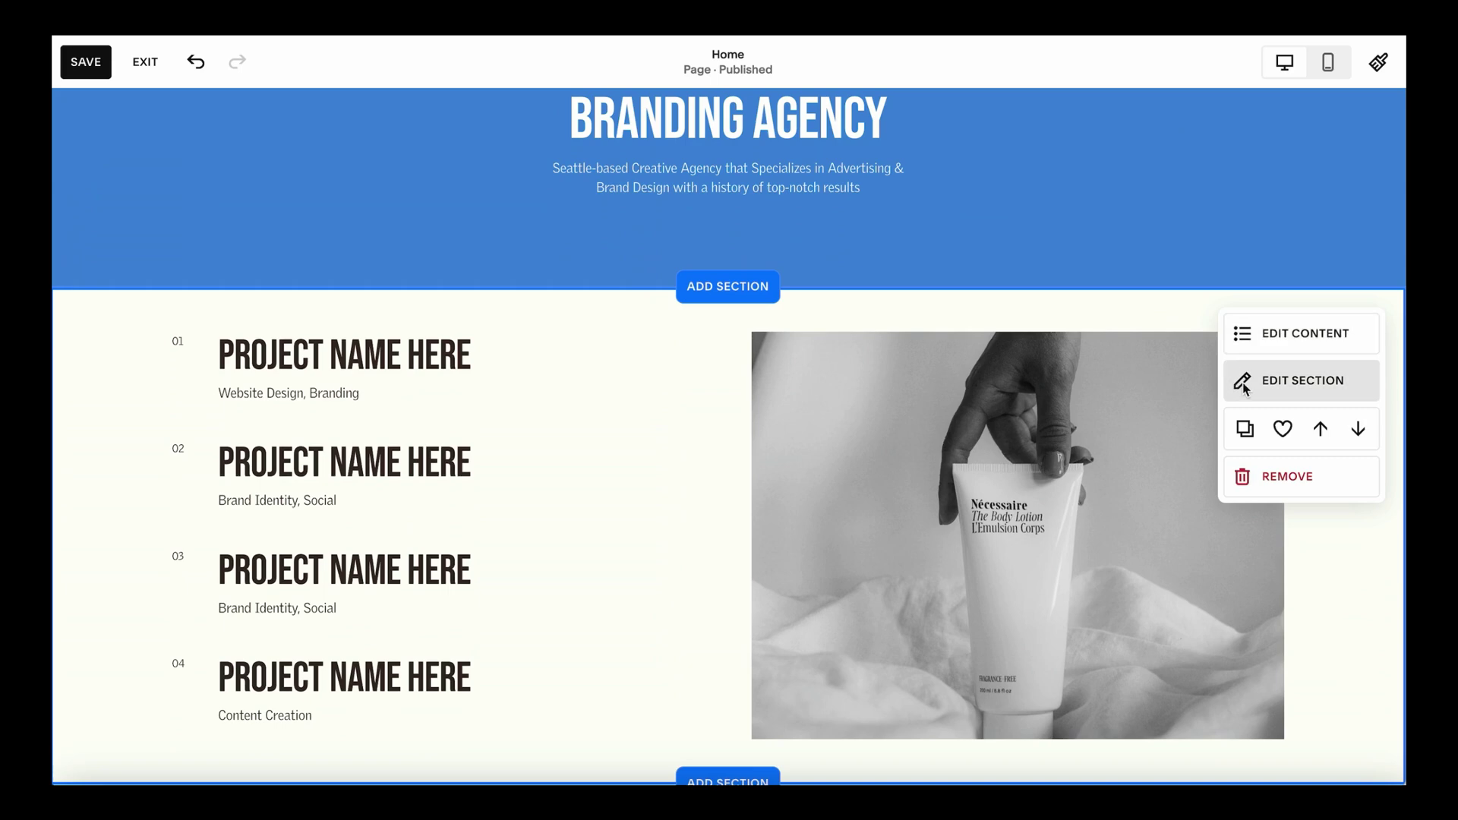
- Give the projects section the same Bright 2 theme and save the edits
{"action": "left_click", "coordinate": [1243, 377]}
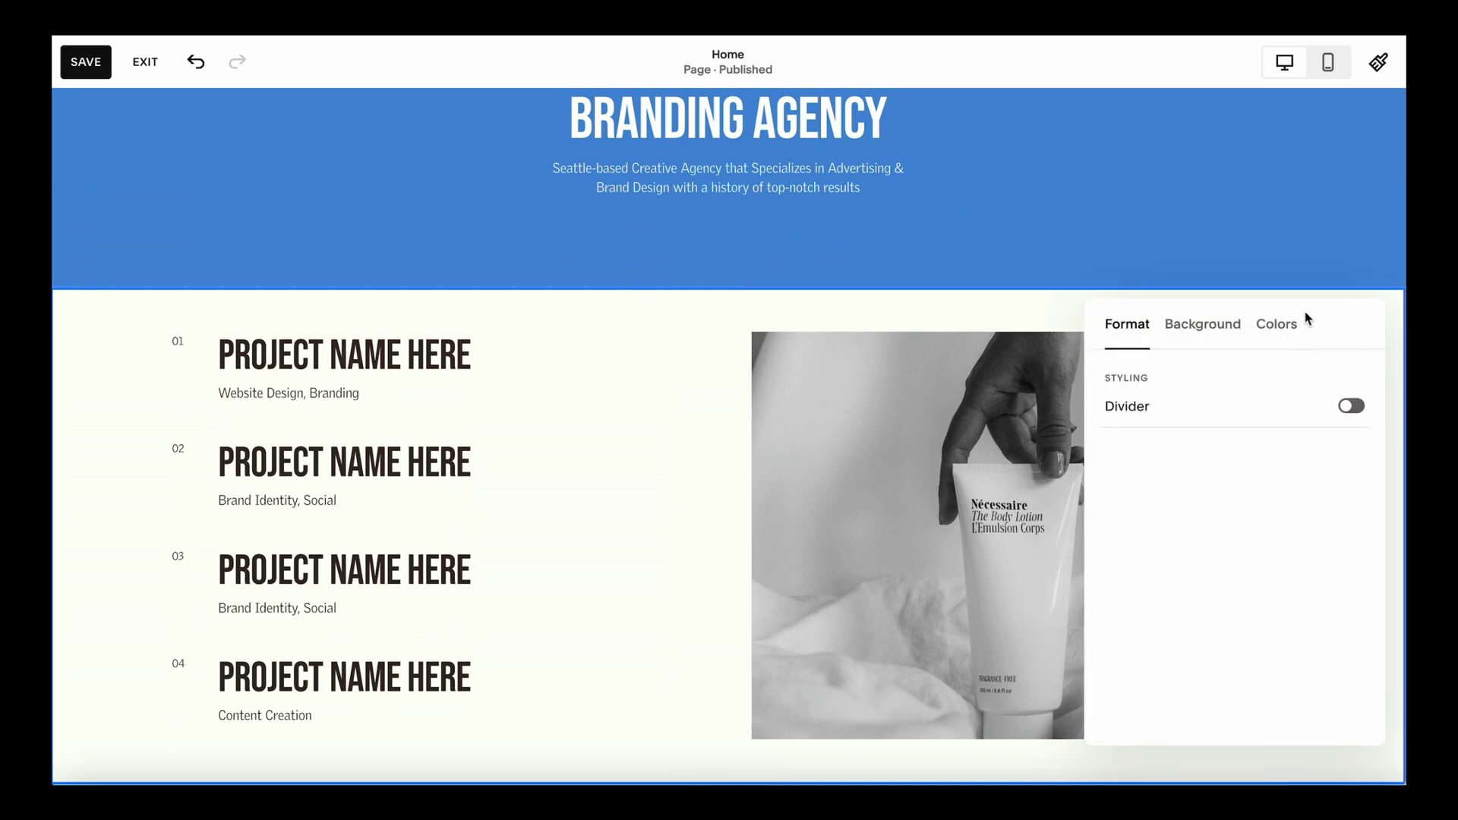
{"action": "left_click", "coordinate": [1290, 323]}
{"action": "left_click", "coordinate": [1291, 699]}
{"action": "scroll", "coordinate": [794, 513], "scroll_direction": "up", "scroll_amount": 2}
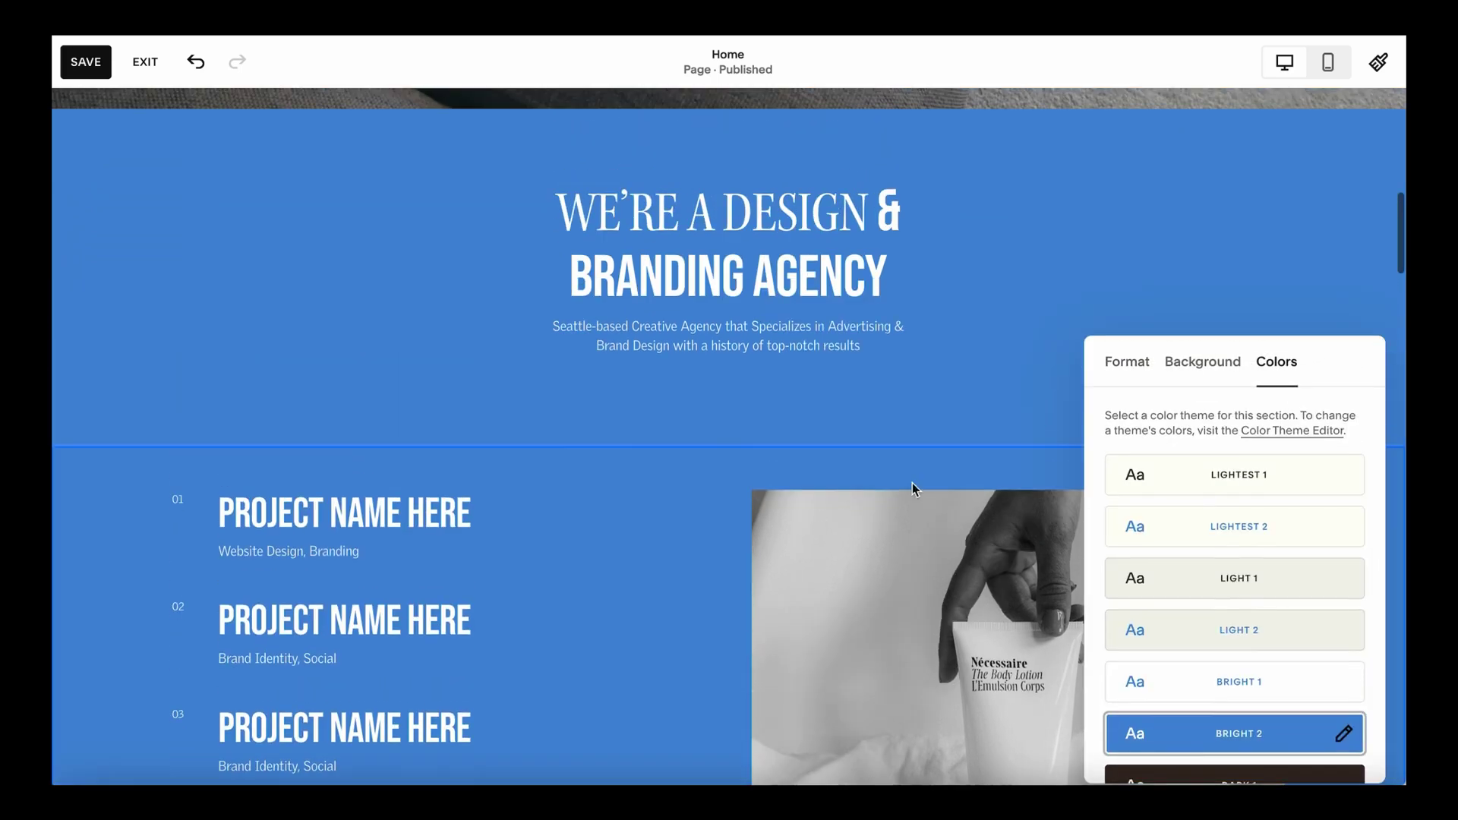
{"action": "key", "text": "ctrl+s"}
{"action": "scroll", "coordinate": [547, 430], "scroll_direction": "down", "scroll_amount": 4}
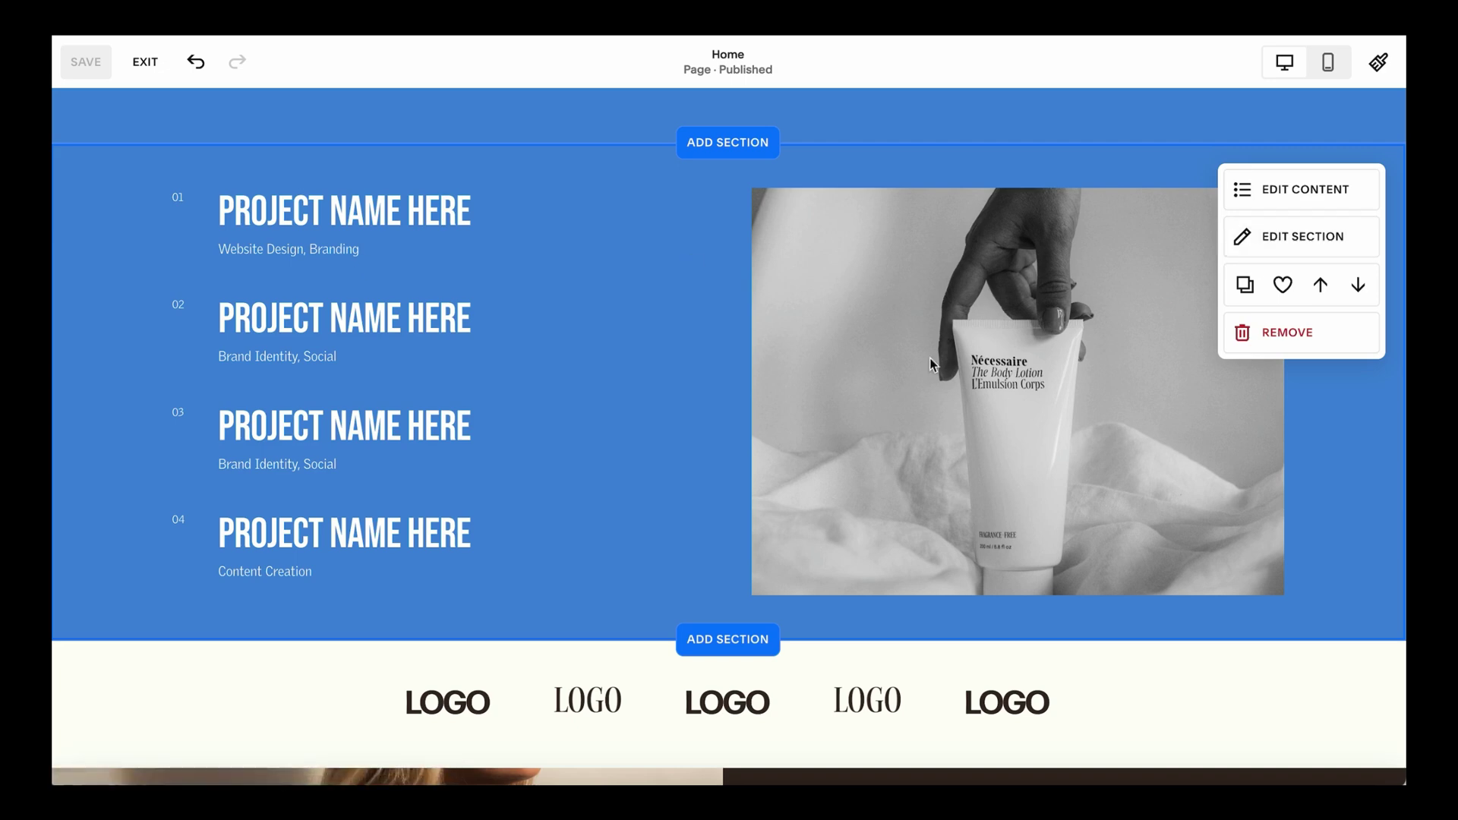
- Replace the first project item's lotion image with a woman-on-laptop photo from the library
{"action": "left_click", "coordinate": [1235, 195]}
{"action": "left_click", "coordinate": [1203, 222]}
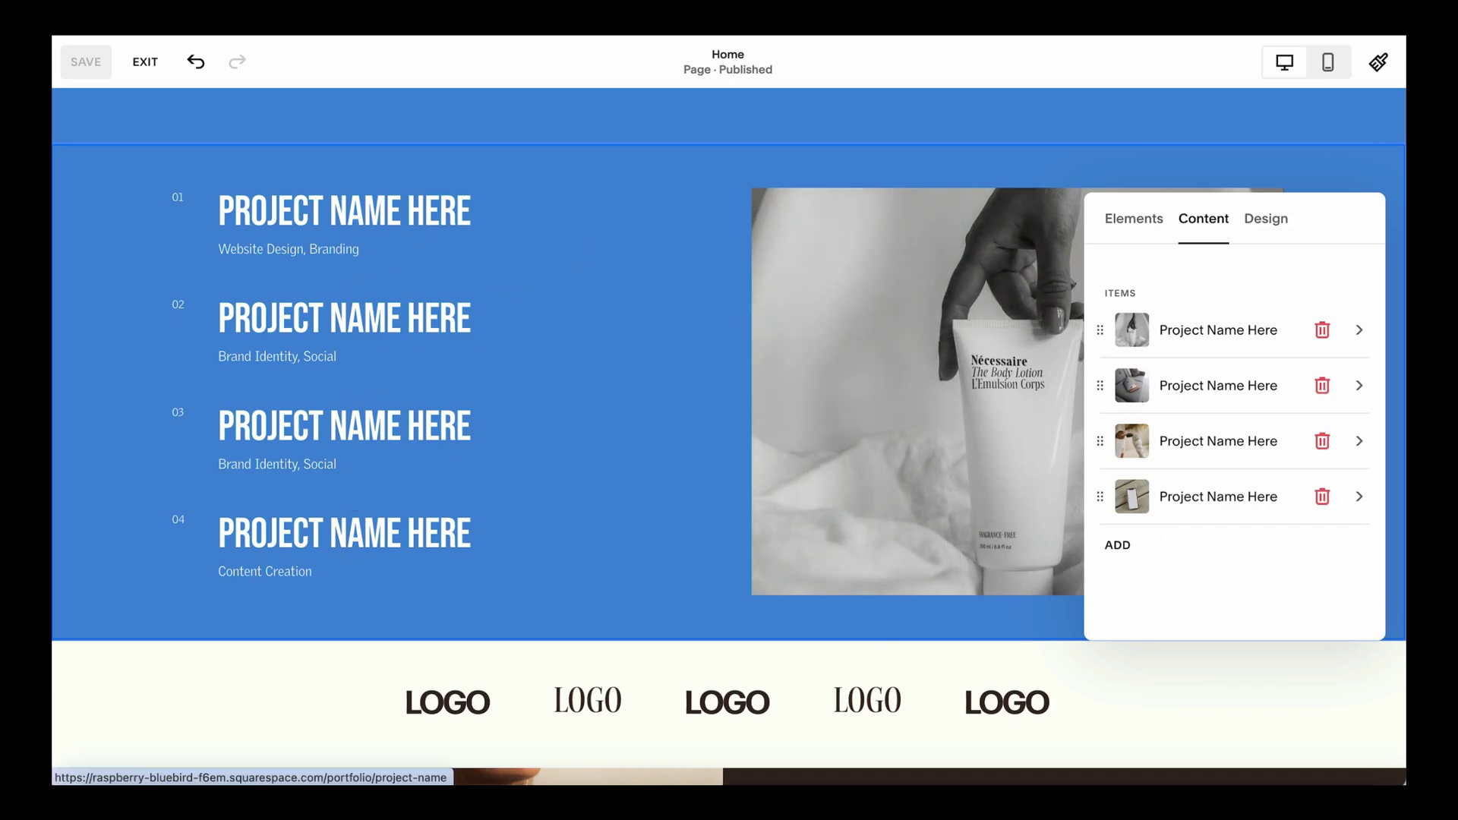
{"action": "left_click", "coordinate": [1129, 328]}
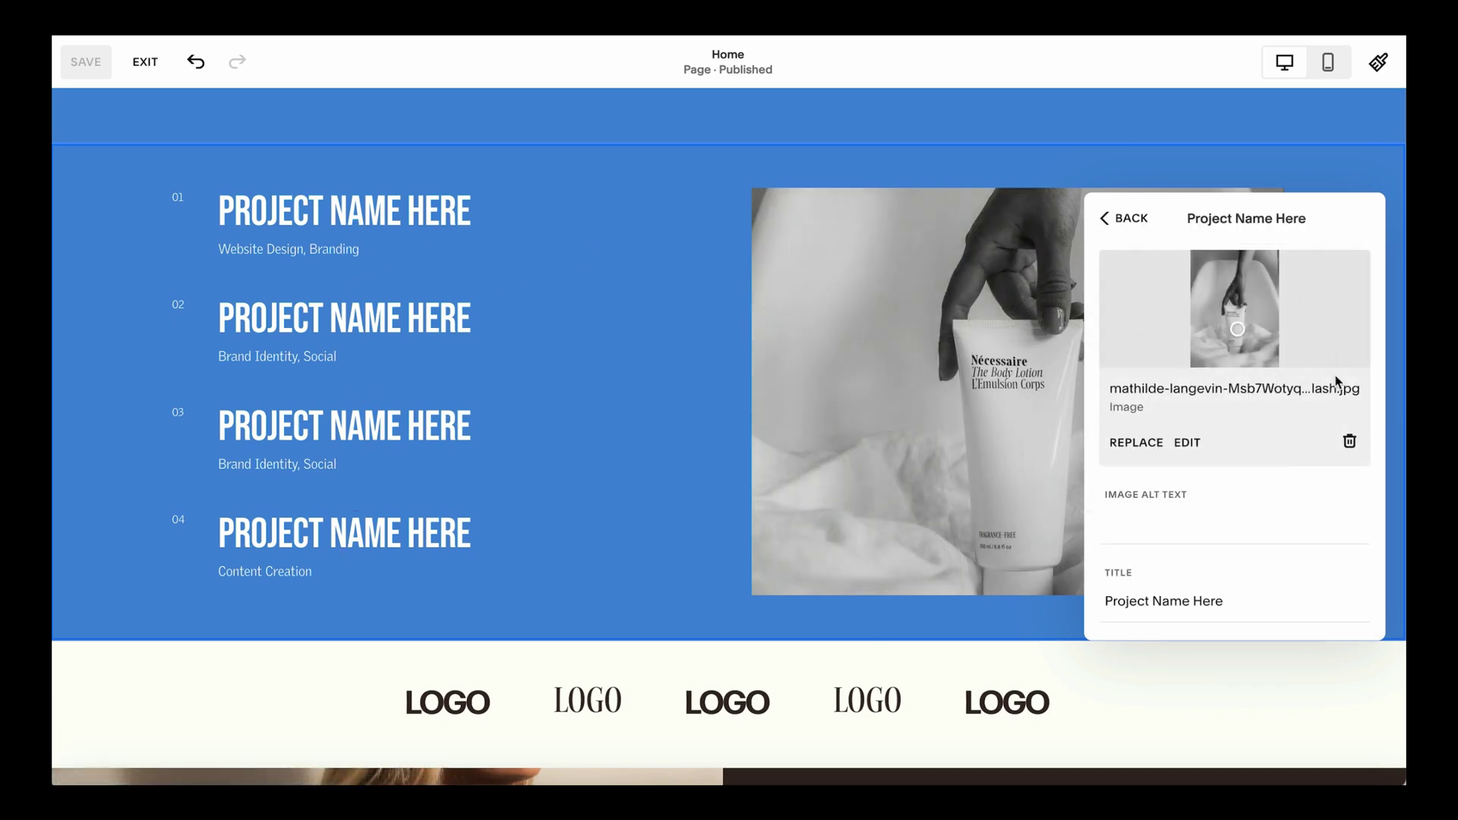
{"action": "left_click", "coordinate": [1350, 442]}
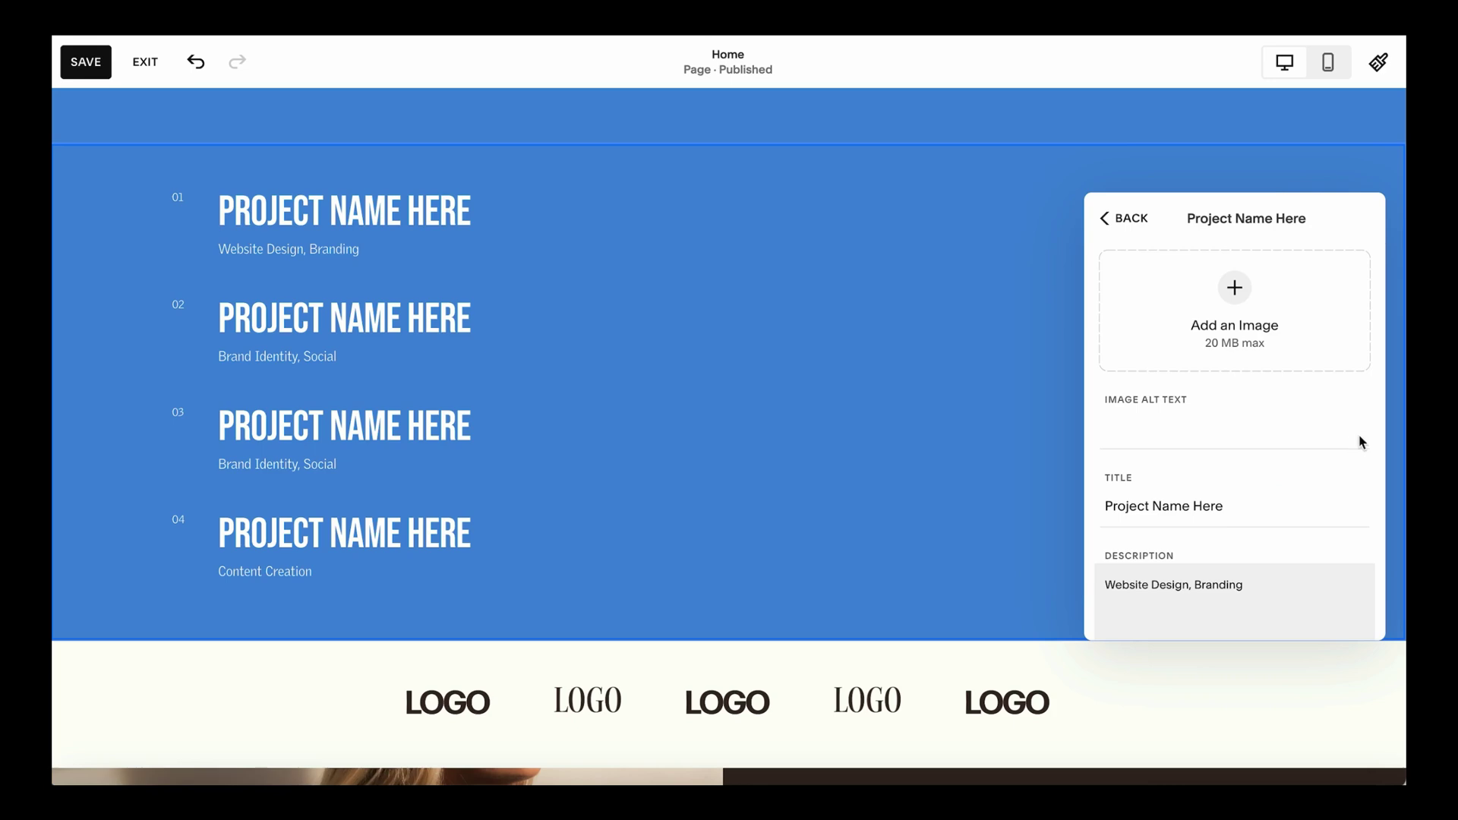
{"action": "left_click", "coordinate": [1236, 288]}
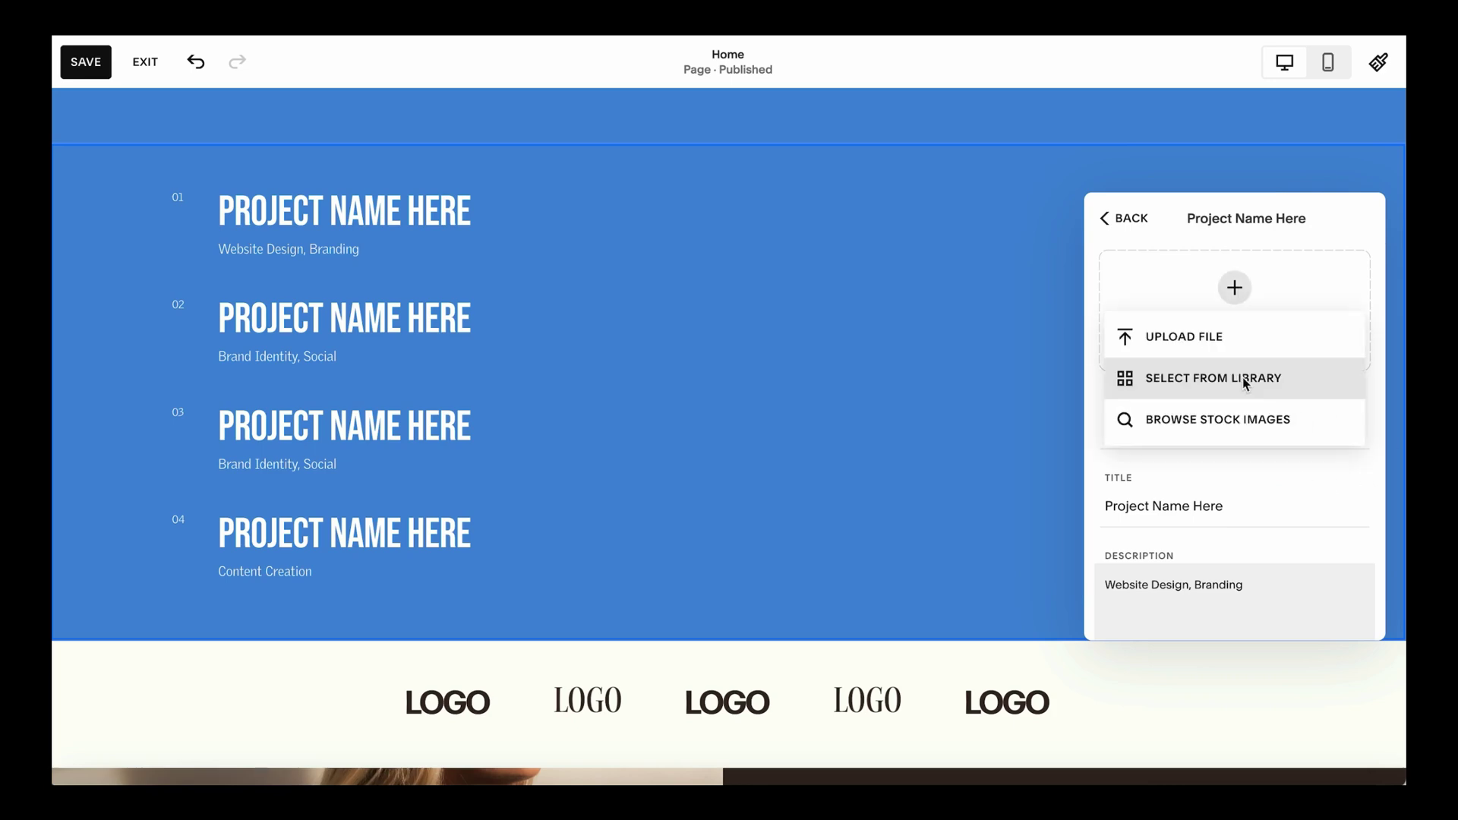
{"action": "left_click", "coordinate": [1245, 384]}
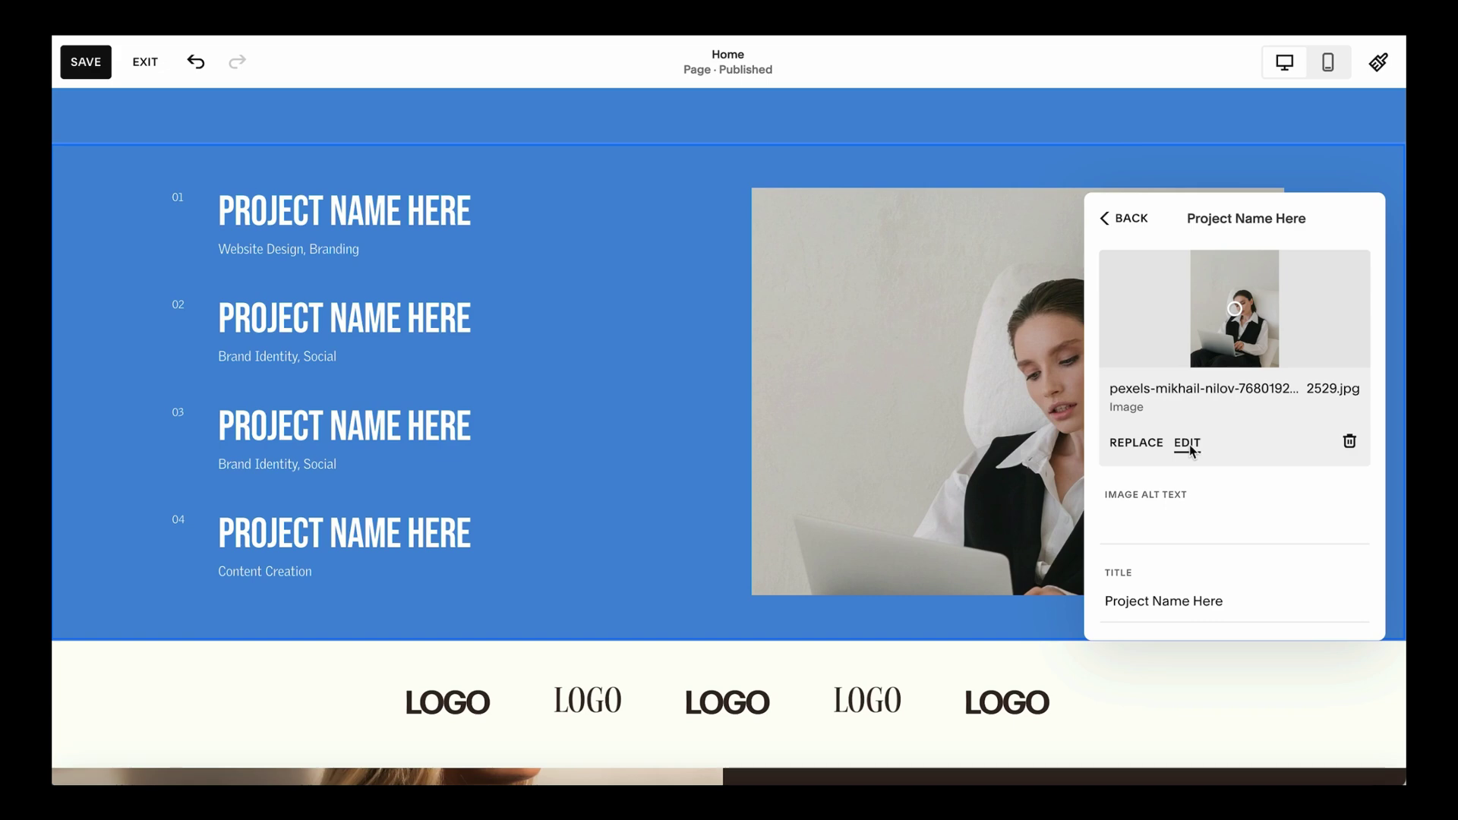
- Crop the new project photo to a 1:1 square, nudge it lower, and save permanently
{"action": "left_click", "coordinate": [1188, 451]}
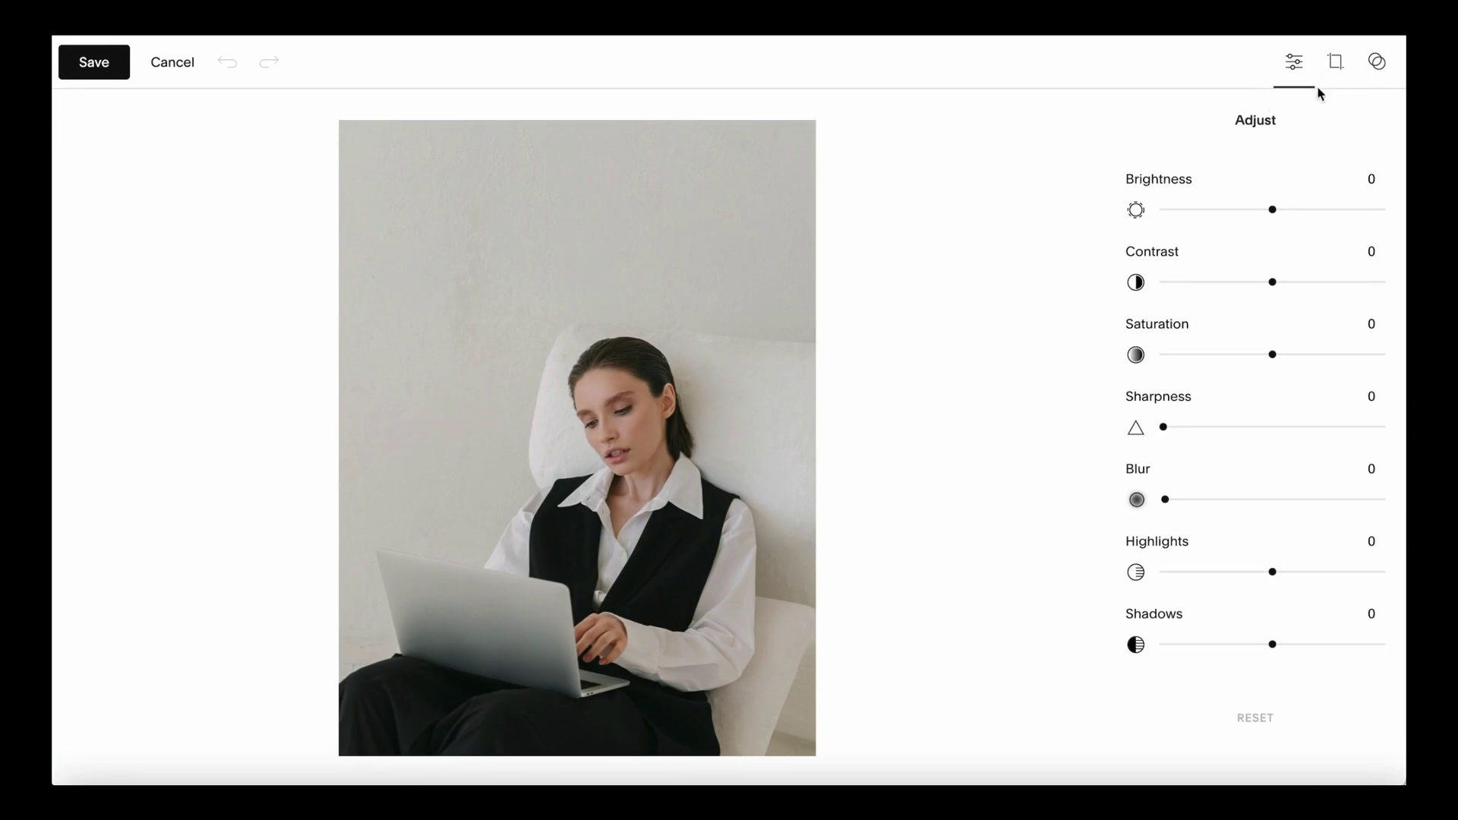
{"action": "left_click", "coordinate": [1334, 67]}
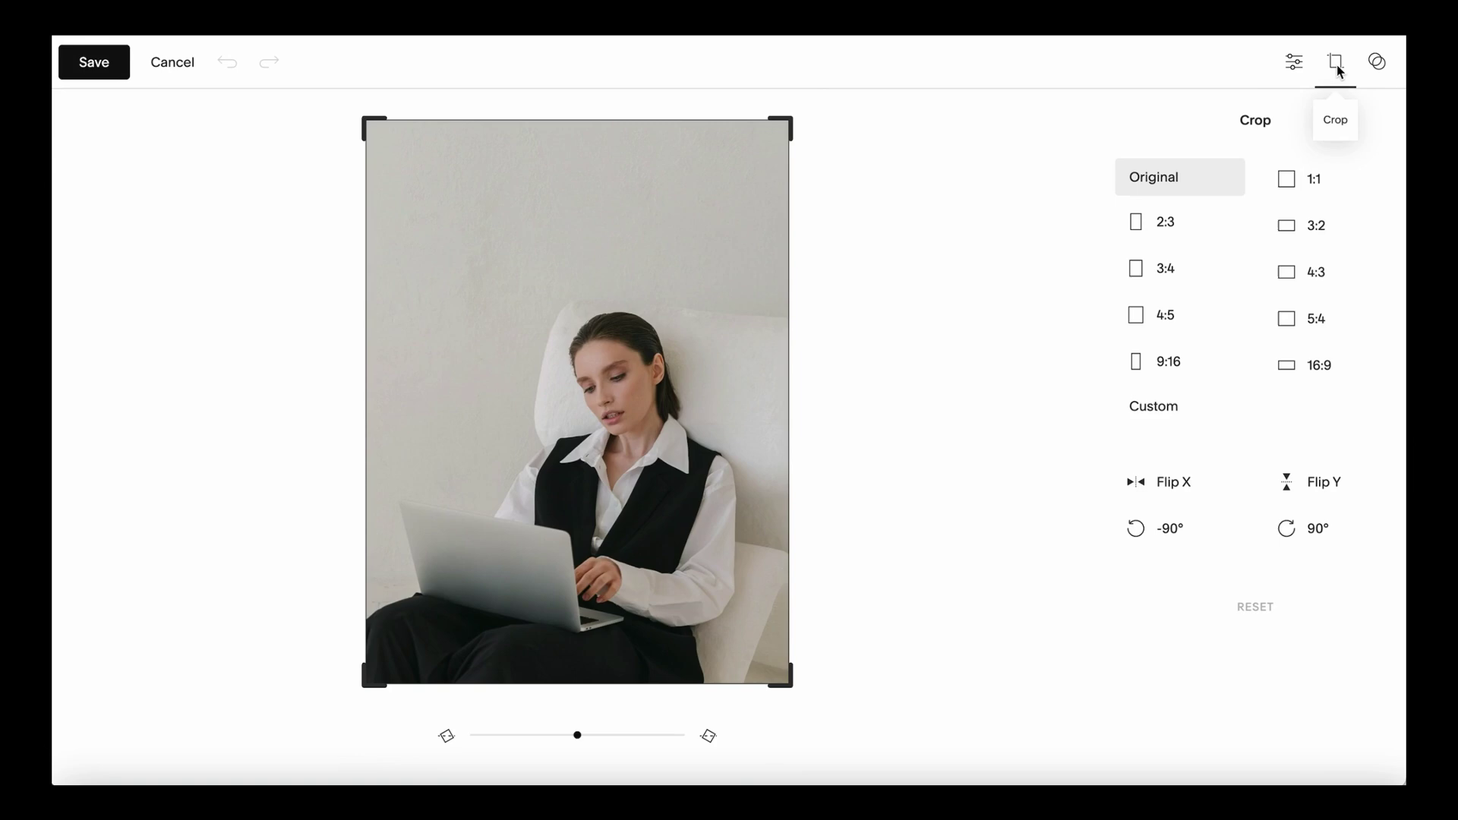
{"action": "left_click", "coordinate": [1166, 420]}
{"action": "mouse_move", "coordinate": [577, 119]}
{"action": "left_mouse_down"}
{"action": "mouse_move", "coordinate": [577, 299]}
{"action": "mouse_move", "coordinate": [577, 118]}
{"action": "left_mouse_up"}
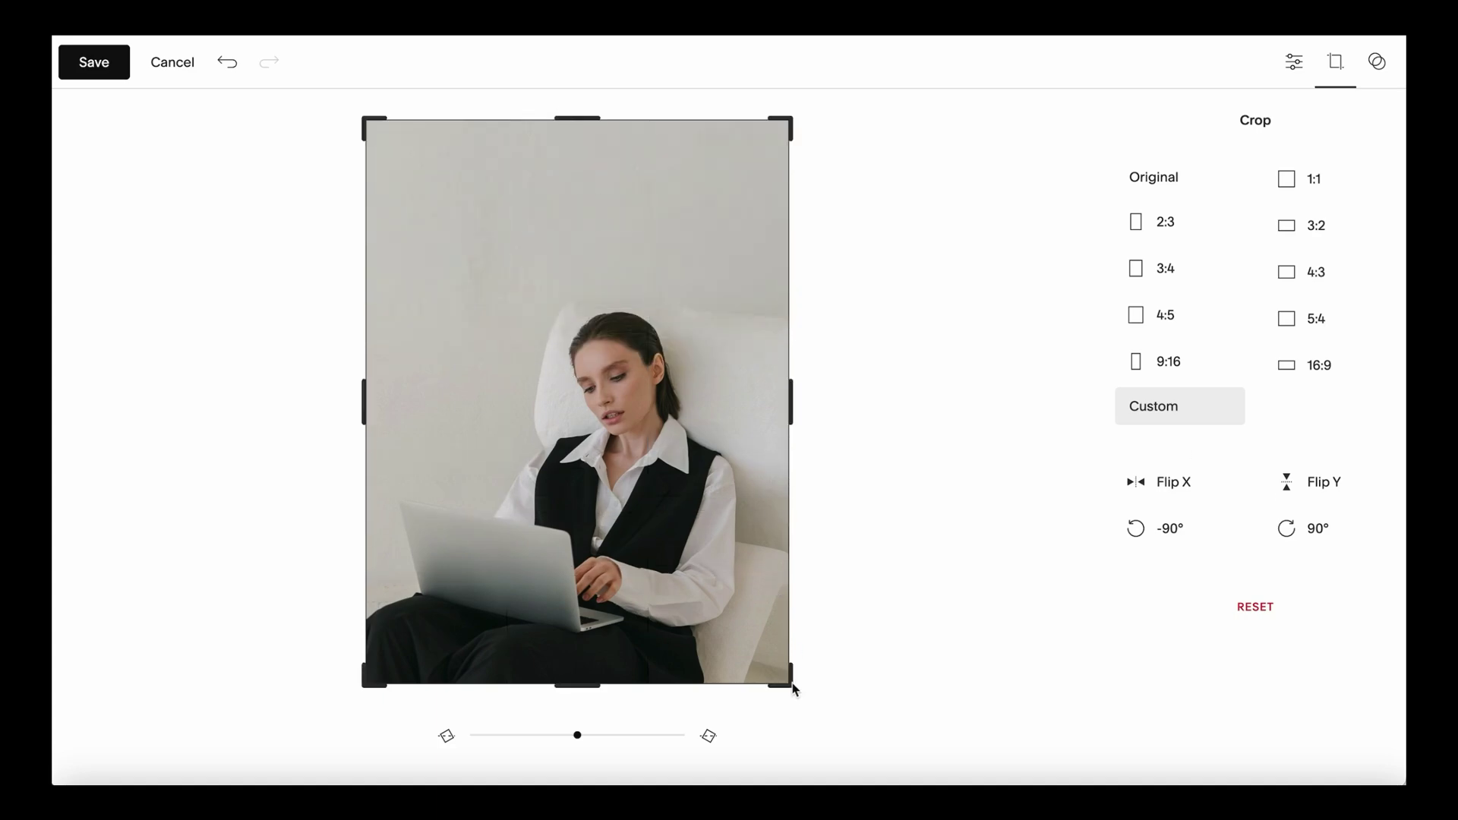
{"action": "mouse_move", "coordinate": [790, 684]}
{"action": "left_mouse_down"}
{"action": "mouse_move", "coordinate": [639, 488]}
{"action": "mouse_move", "coordinate": [762, 694]}
{"action": "mouse_move", "coordinate": [792, 695]}
{"action": "left_mouse_up"}
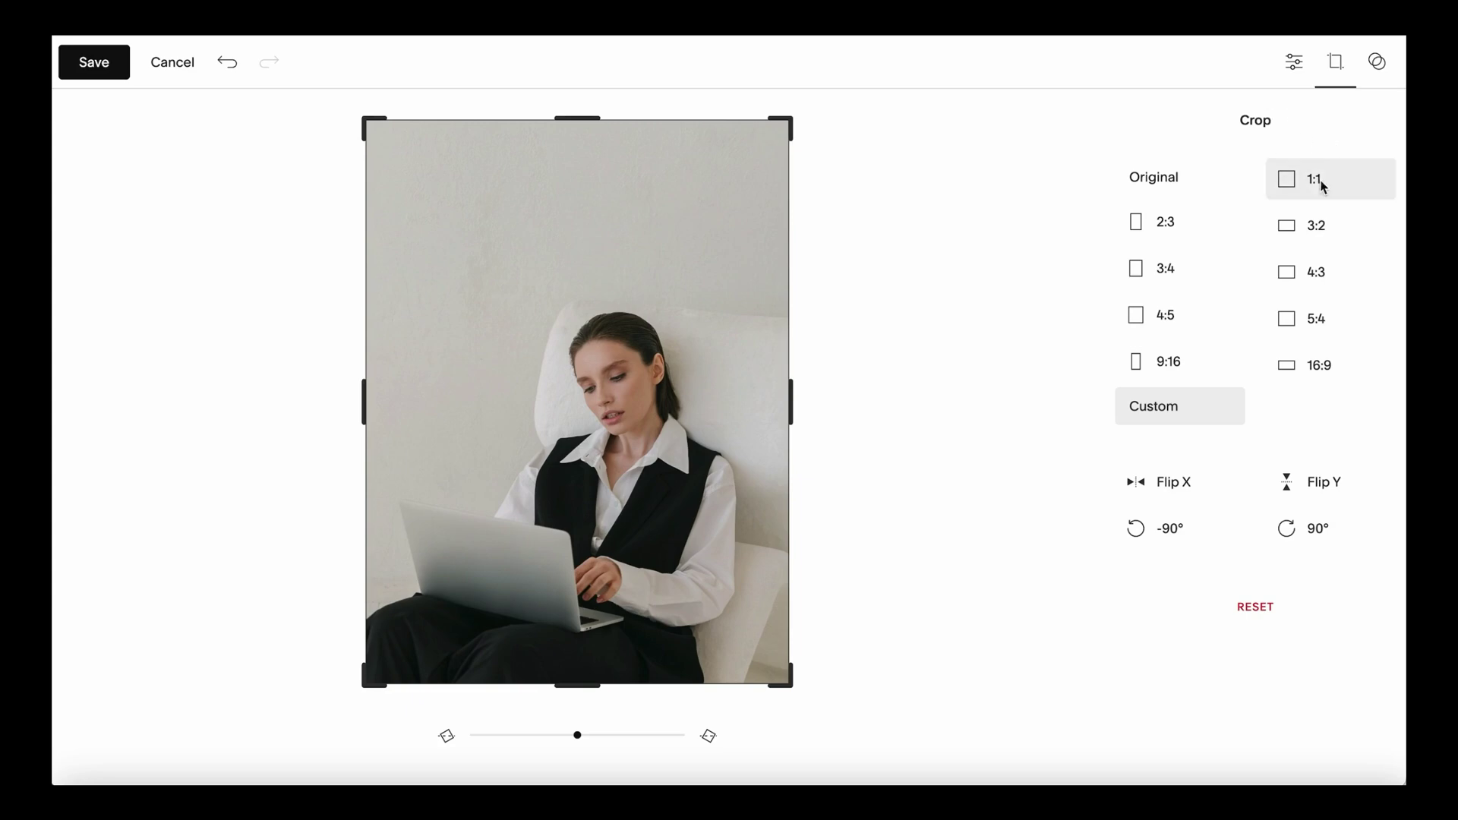
{"action": "left_click", "coordinate": [1342, 230]}
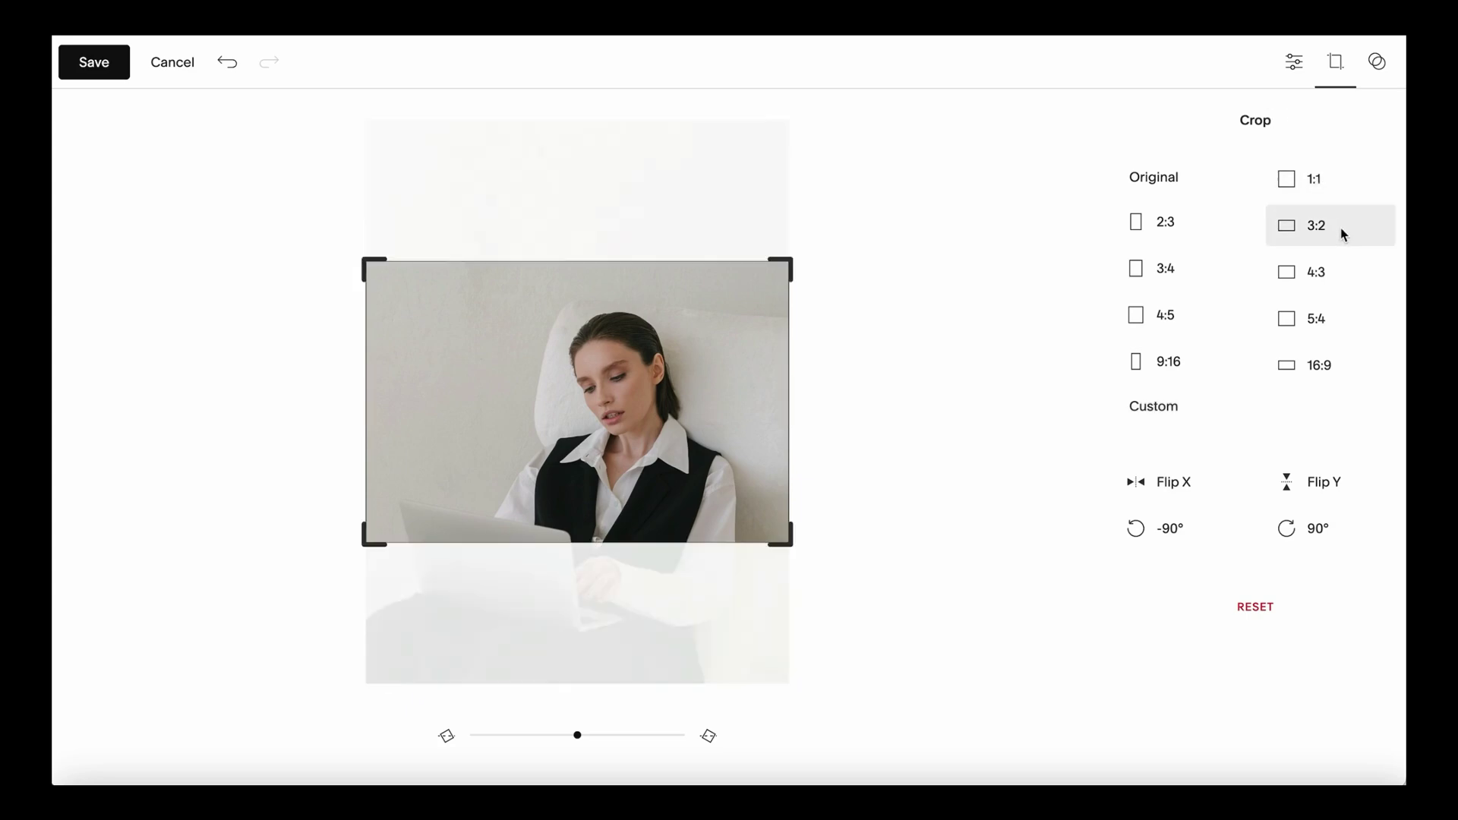
{"action": "left_click", "coordinate": [1297, 184]}
{"action": "left_click_drag", "start_coordinate": [658, 503], "coordinate": [657, 514]}
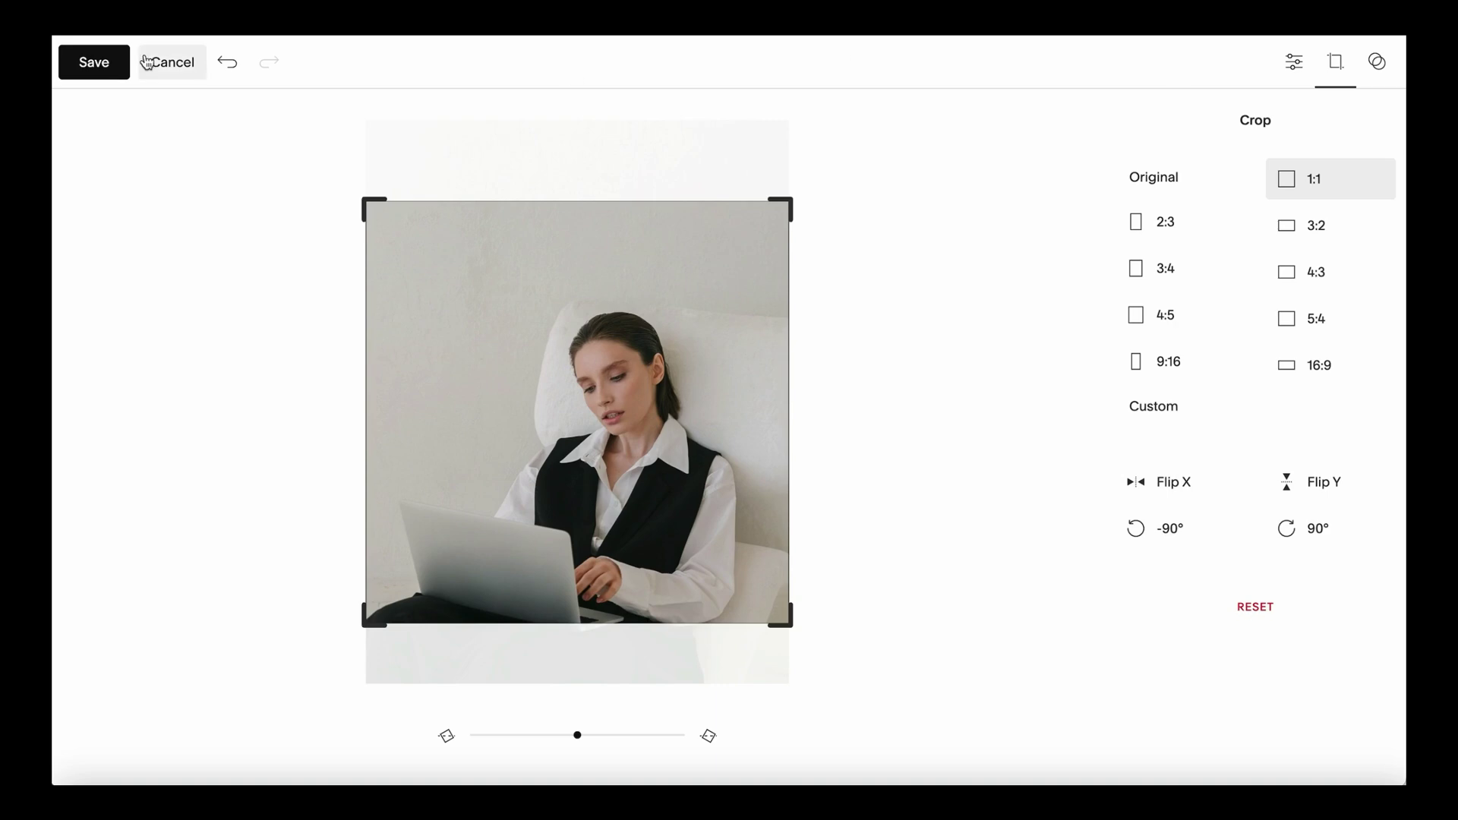
{"action": "left_click", "coordinate": [99, 64]}
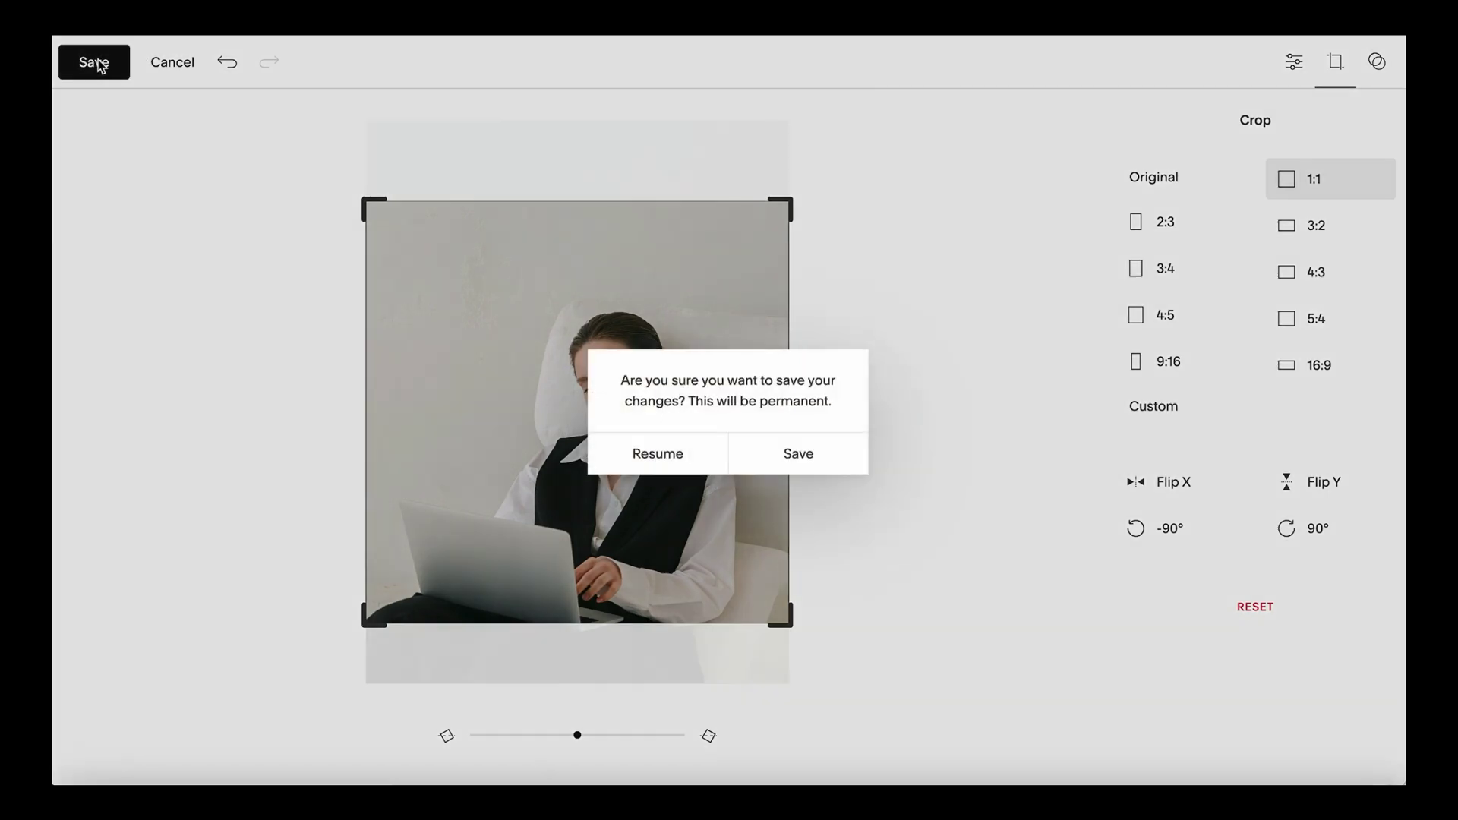
{"action": "left_click", "coordinate": [815, 453]}
- Review the first project's title, description and /portfolio/project-name link, then close its settings
{"action": "scroll", "coordinate": [1155, 530], "scroll_direction": "down", "scroll_amount": 2}
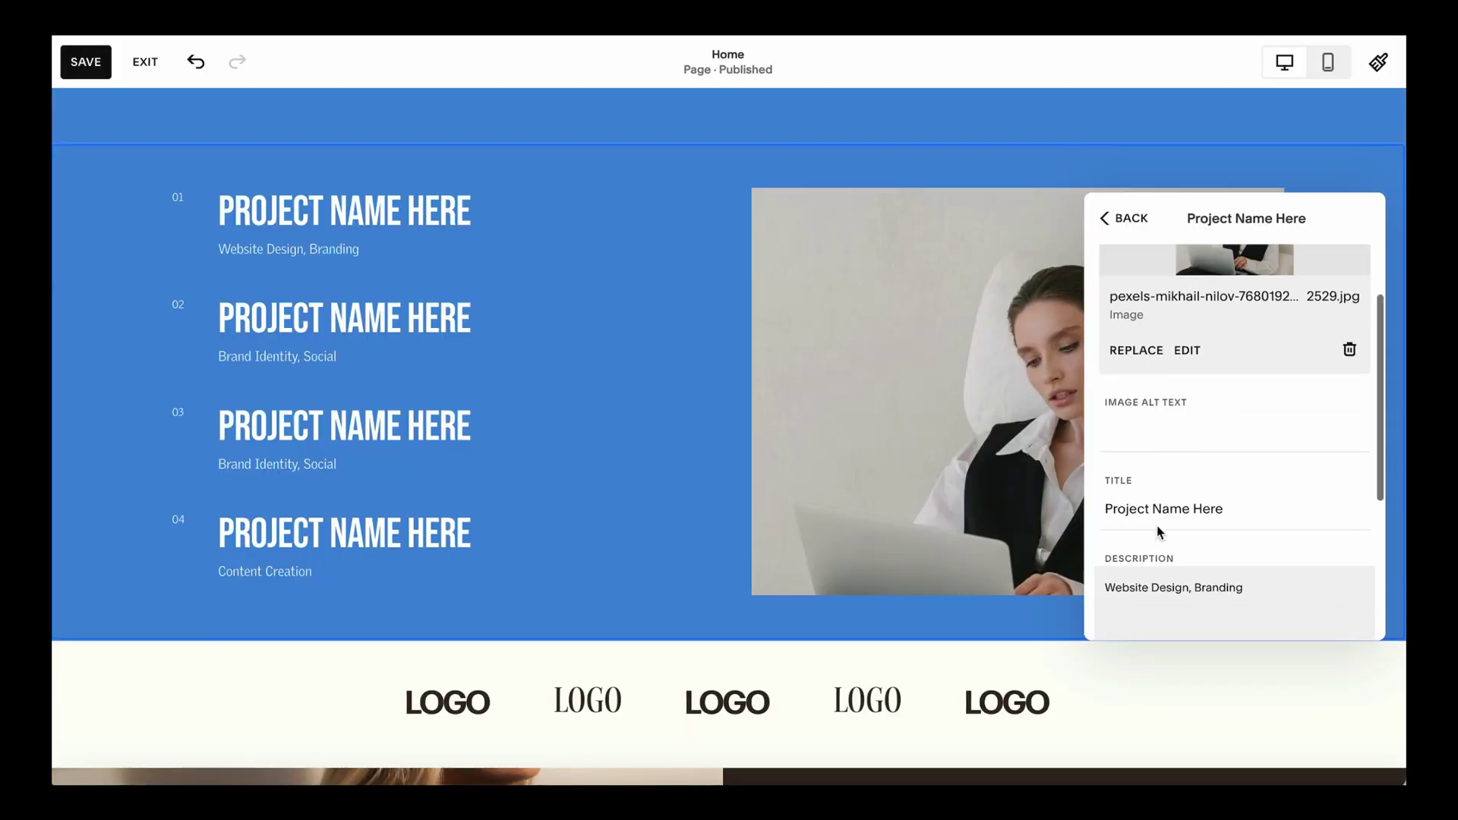
{"action": "left_click", "coordinate": [1164, 478]}
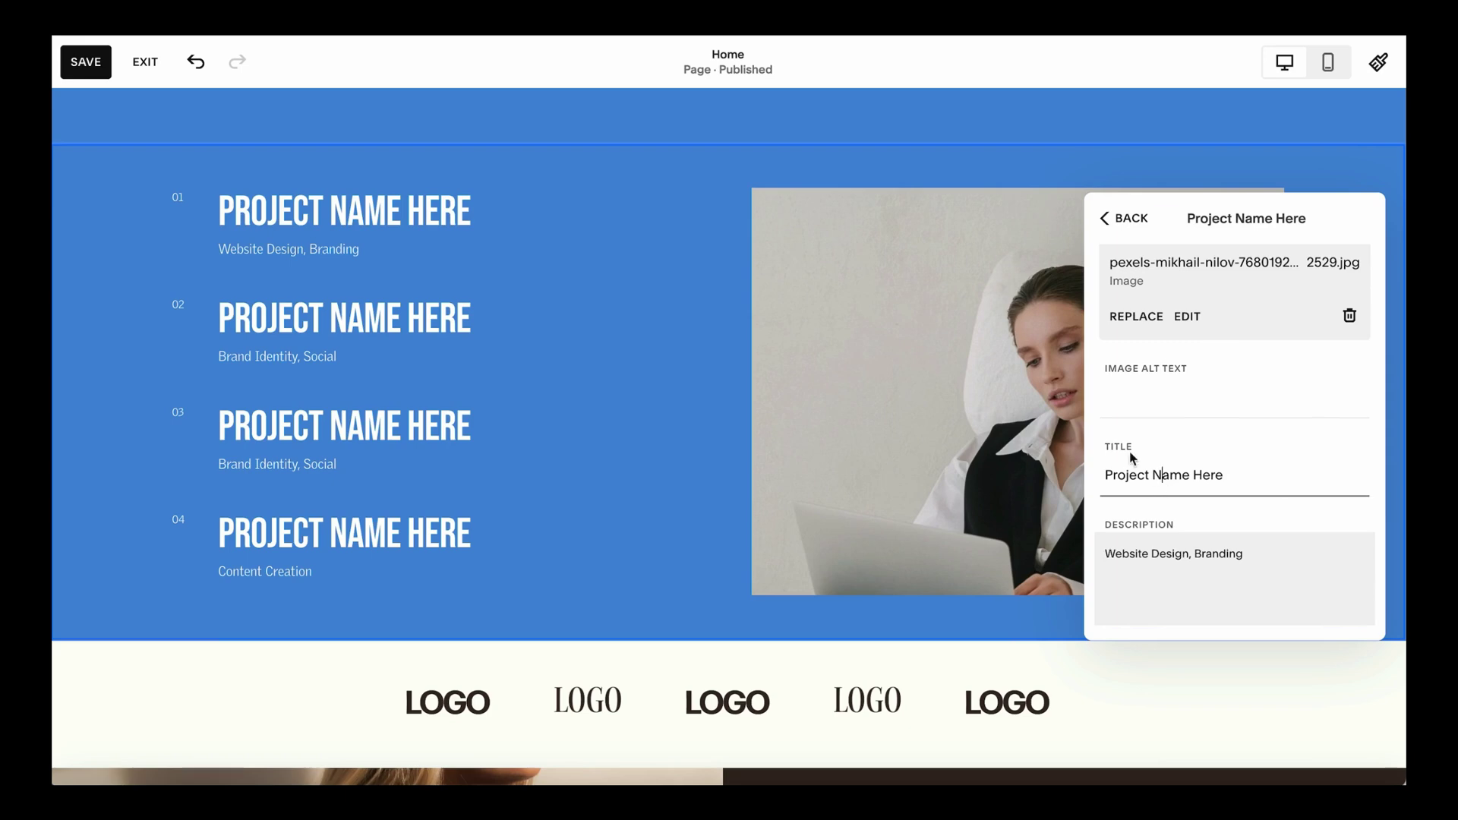
{"action": "left_click_drag", "start_coordinate": [1150, 477], "coordinate": [1249, 483]}
{"action": "left_click", "coordinate": [1116, 558]}
{"action": "left_click_drag", "start_coordinate": [1109, 554], "coordinate": [1255, 556]}
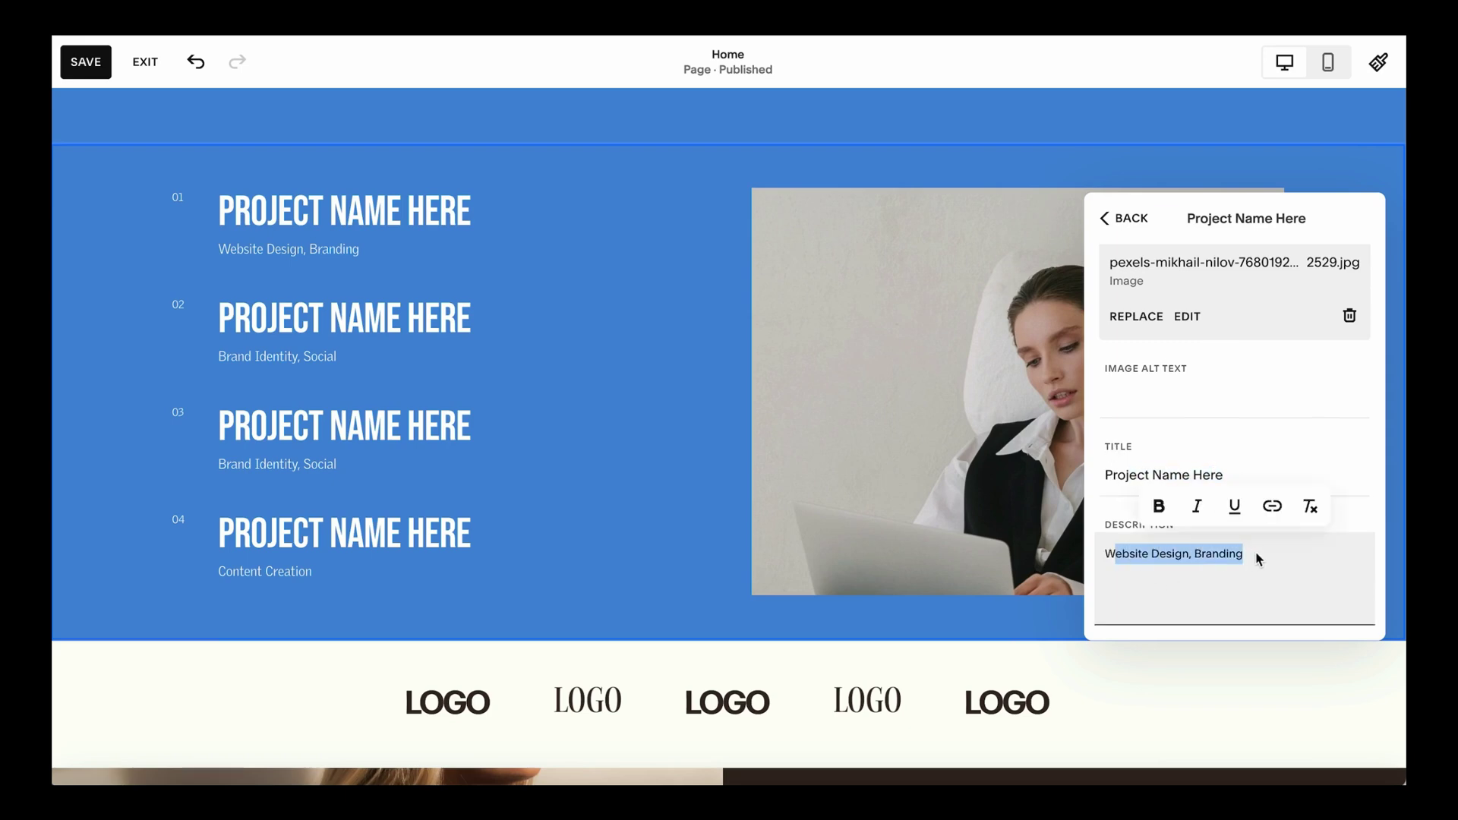
{"action": "scroll", "coordinate": [1256, 556], "scroll_direction": "down", "scroll_amount": 3}
{"action": "left_click", "coordinate": [1133, 573]}
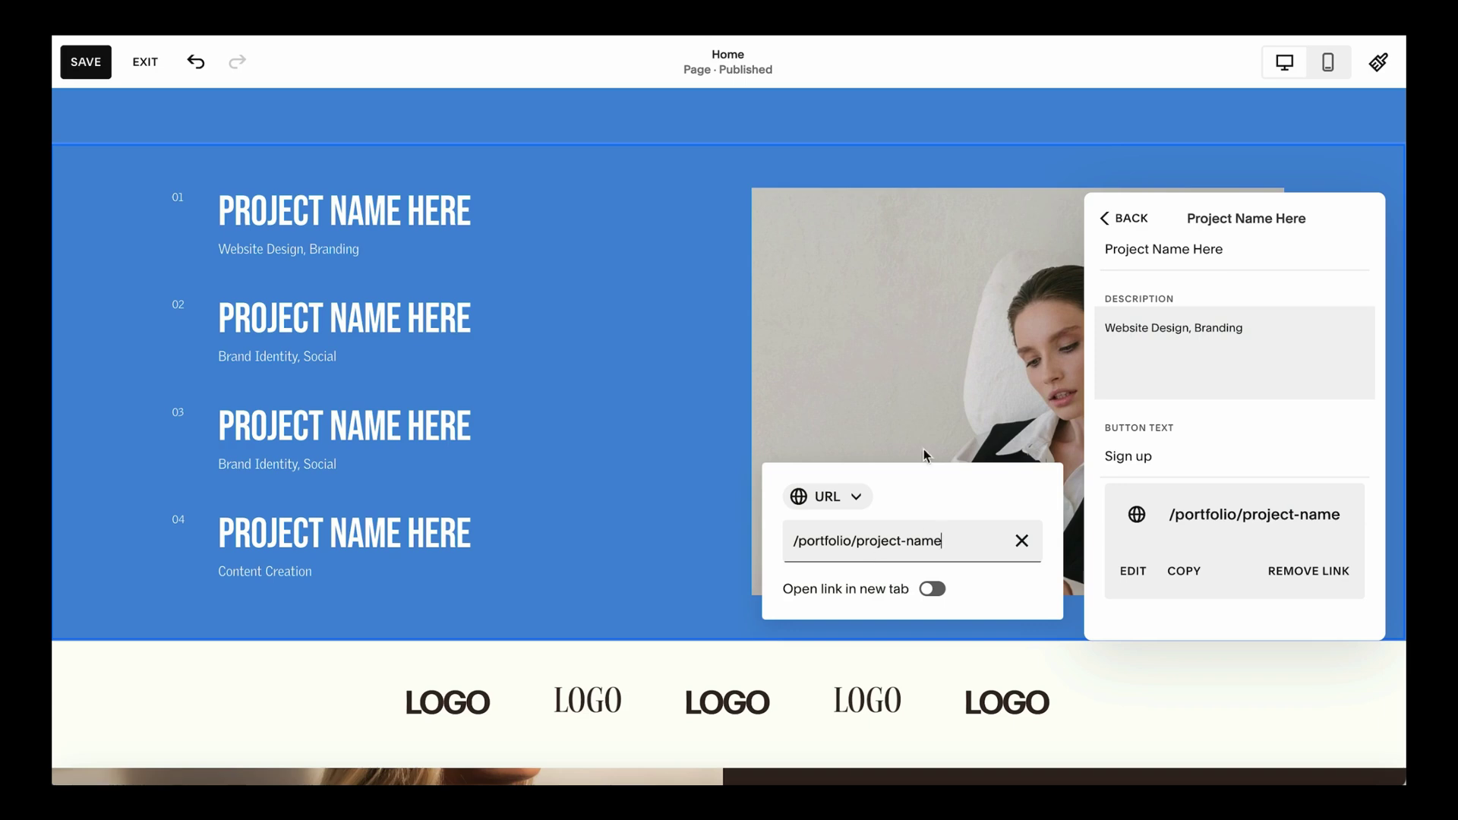
{"action": "left_click", "coordinate": [721, 360]}
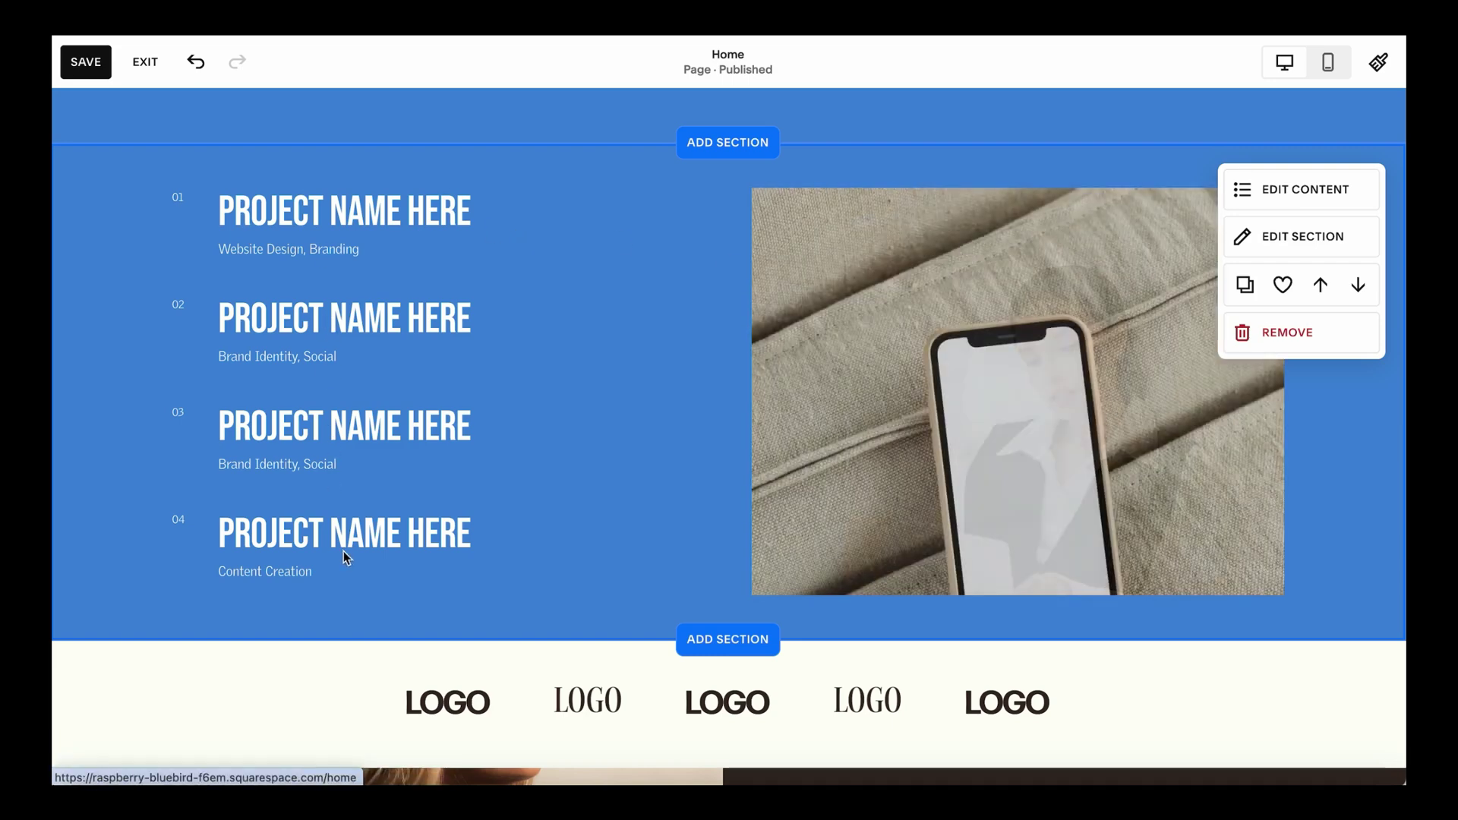
- Save the LOGO strip to Saved Sections, remove it from the Home page, and save
{"action": "scroll", "coordinate": [369, 391], "scroll_direction": "down", "scroll_amount": 4}
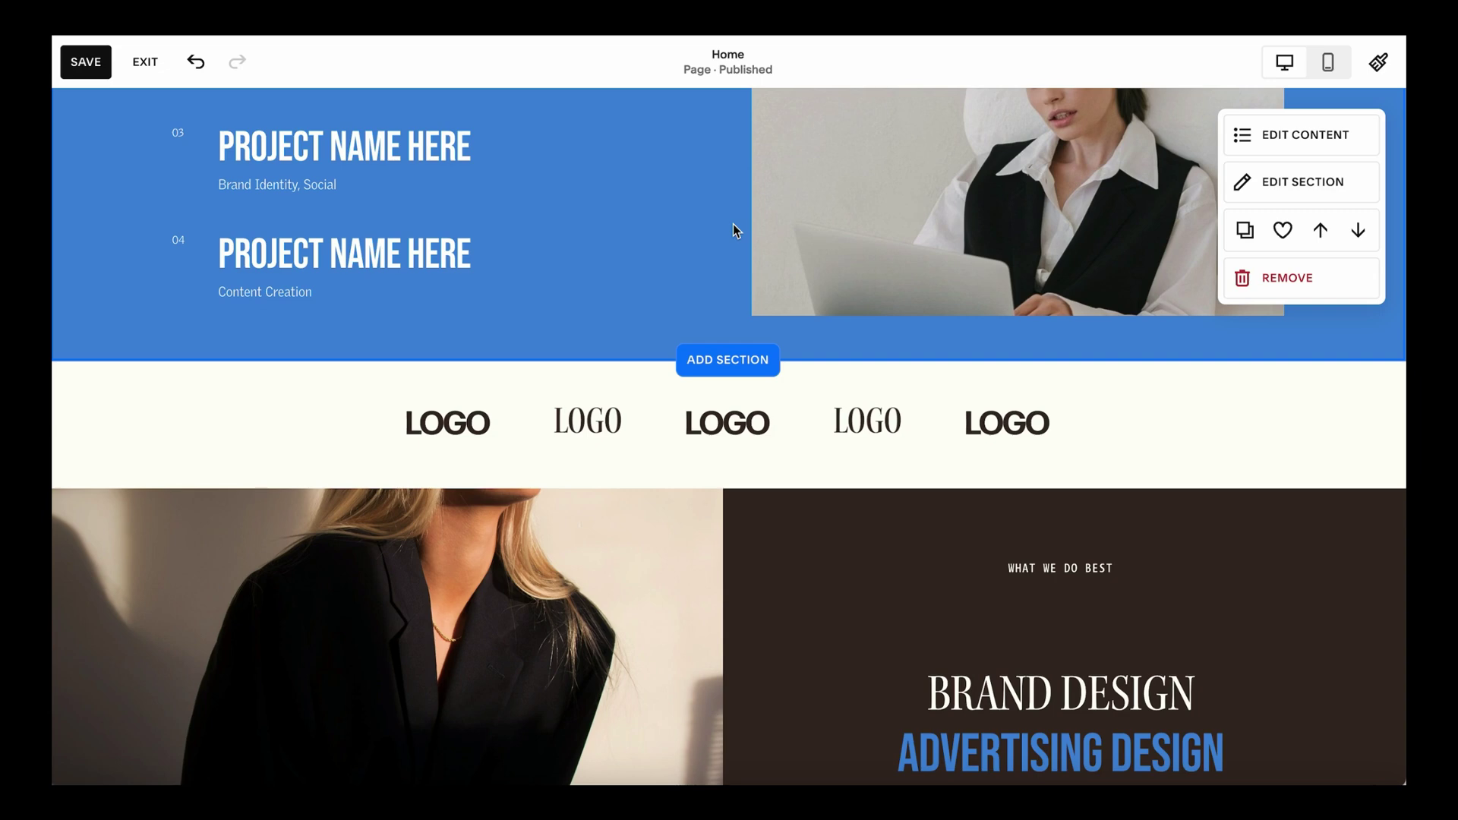
{"action": "left_click", "coordinate": [1282, 502]}
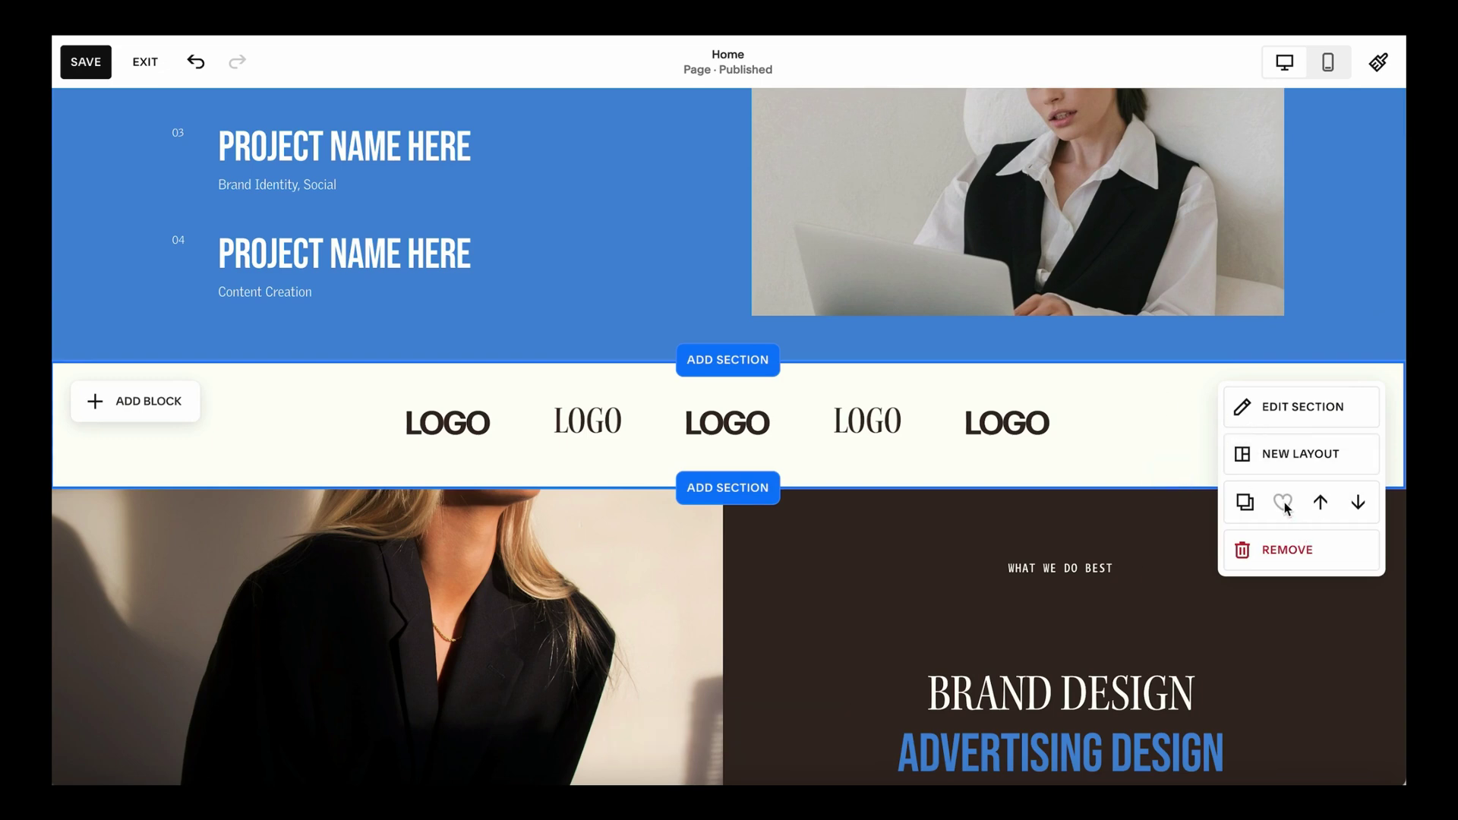
{"action": "left_click", "coordinate": [1242, 562]}
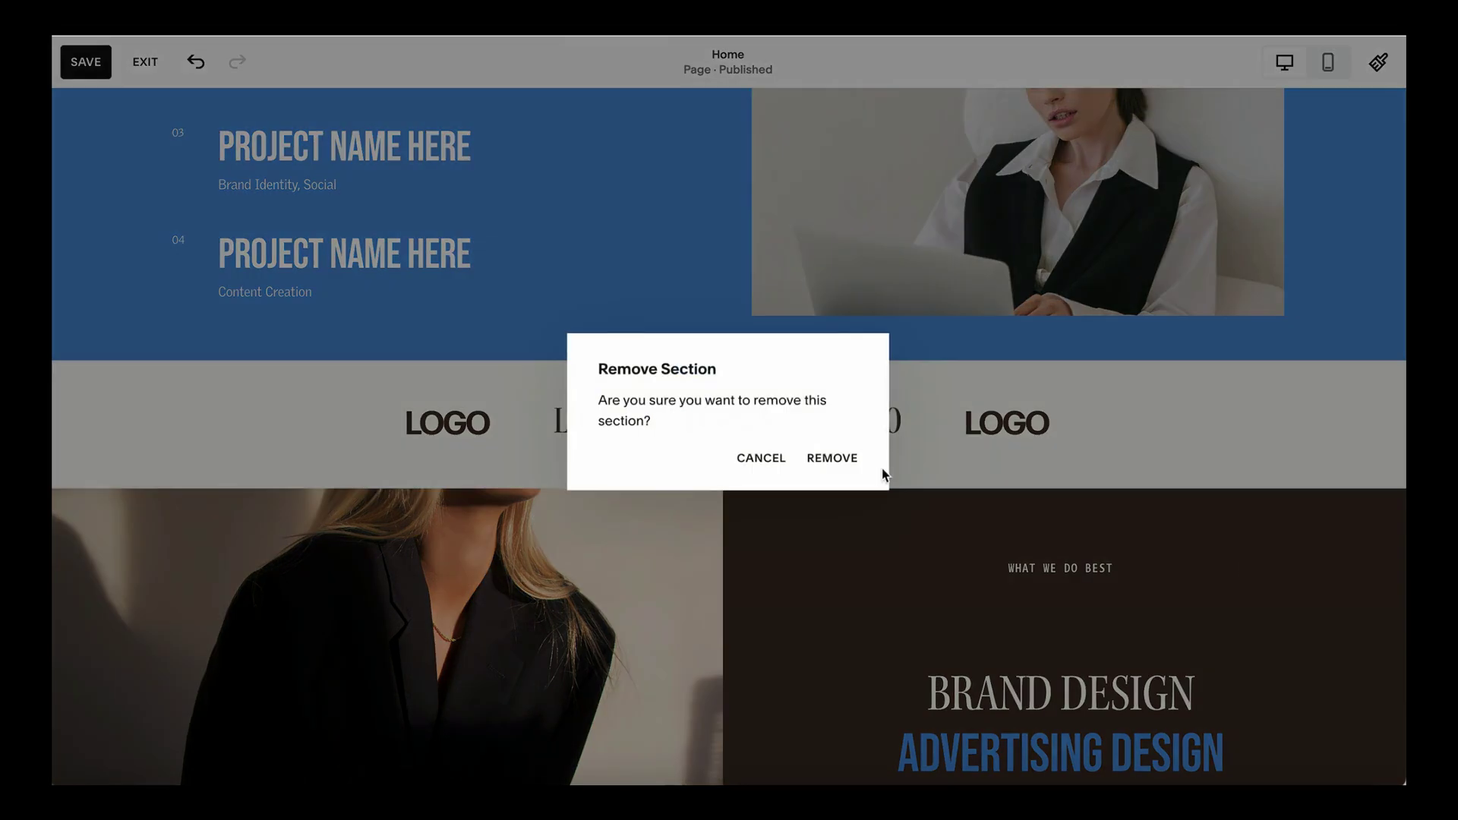
{"action": "left_click", "coordinate": [849, 462]}
{"action": "left_click", "coordinate": [80, 67]}
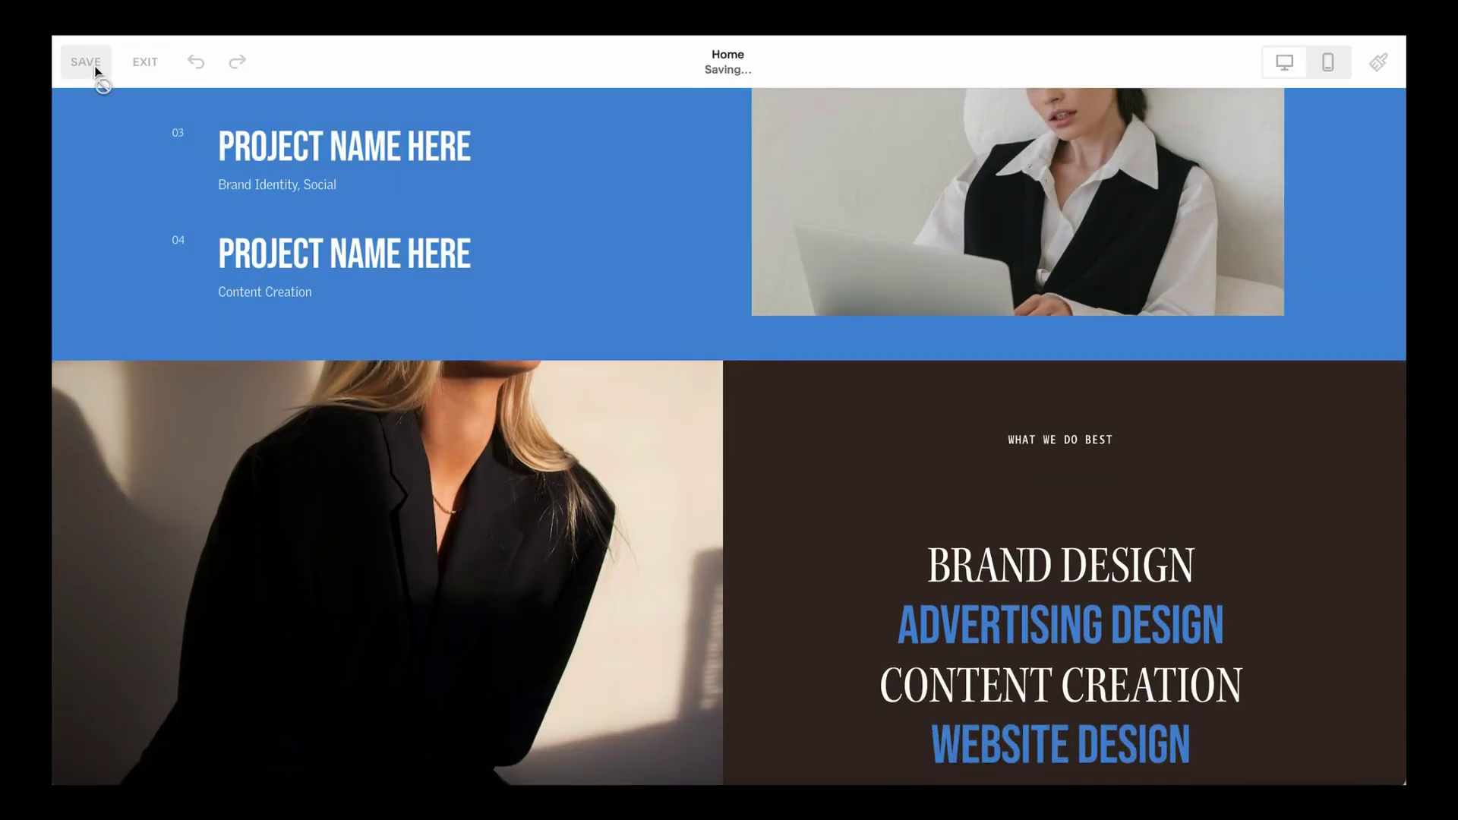
- Scroll the Home page and inspect the 'Over 7 years creating memorable brands' text block
{"action": "scroll", "coordinate": [402, 337], "scroll_direction": "down", "scroll_amount": 2}
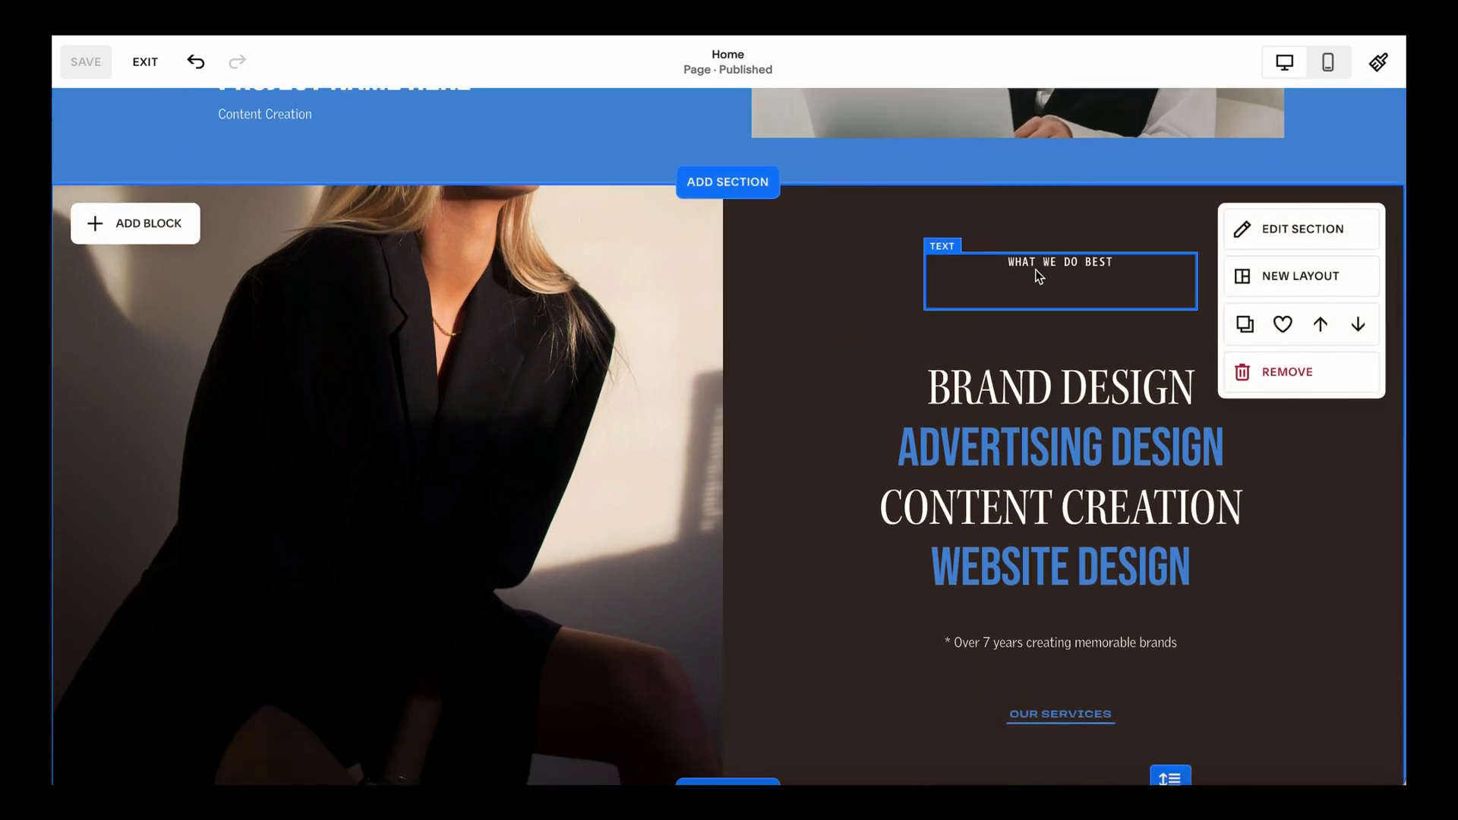
{"action": "scroll", "coordinate": [898, 290], "scroll_direction": "up", "scroll_amount": 1}
{"action": "scroll", "coordinate": [898, 290], "scroll_direction": "down", "scroll_amount": 3}
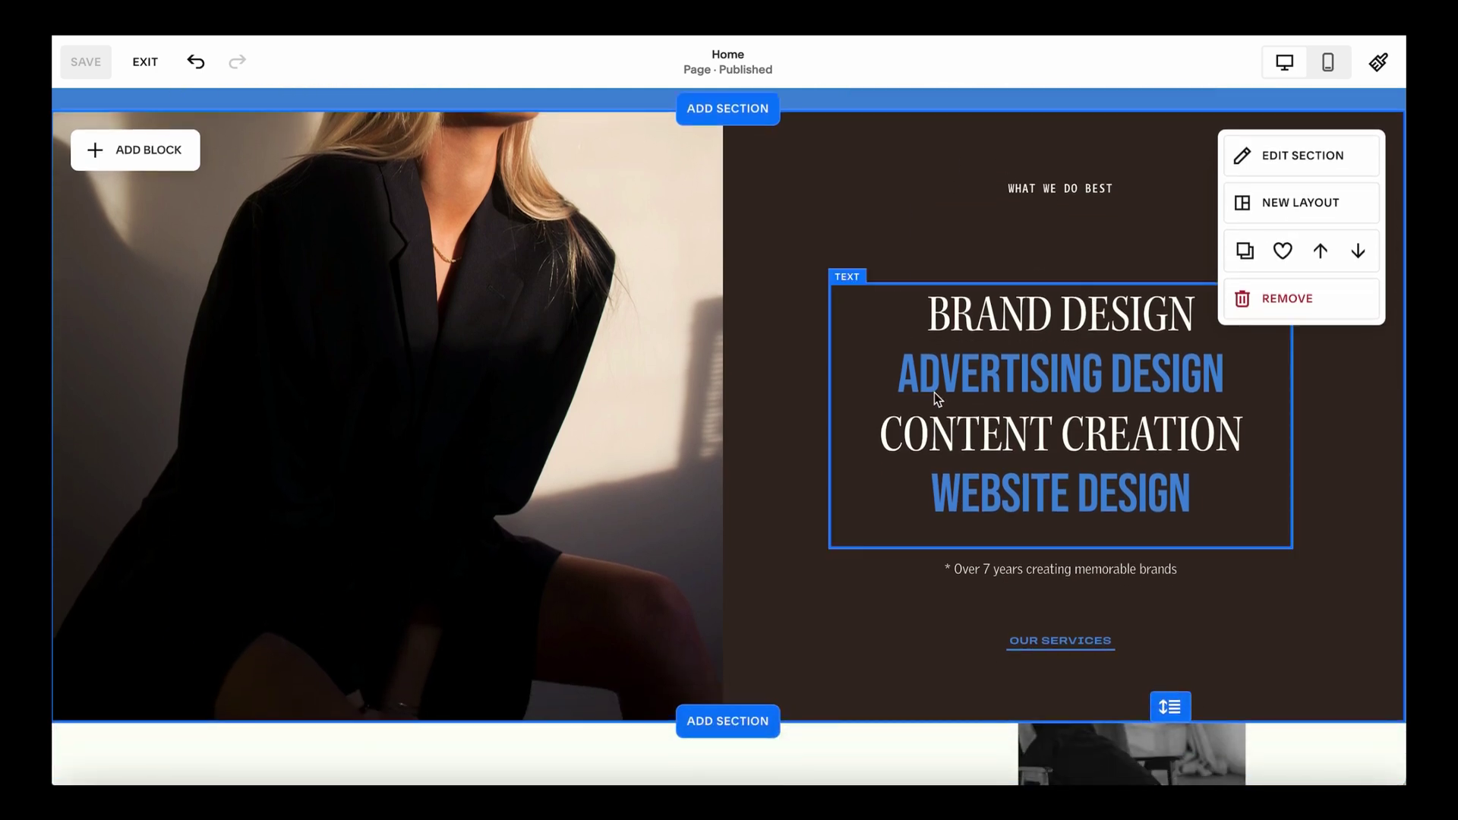
{"action": "scroll", "coordinate": [934, 392], "scroll_direction": "up", "scroll_amount": 5}
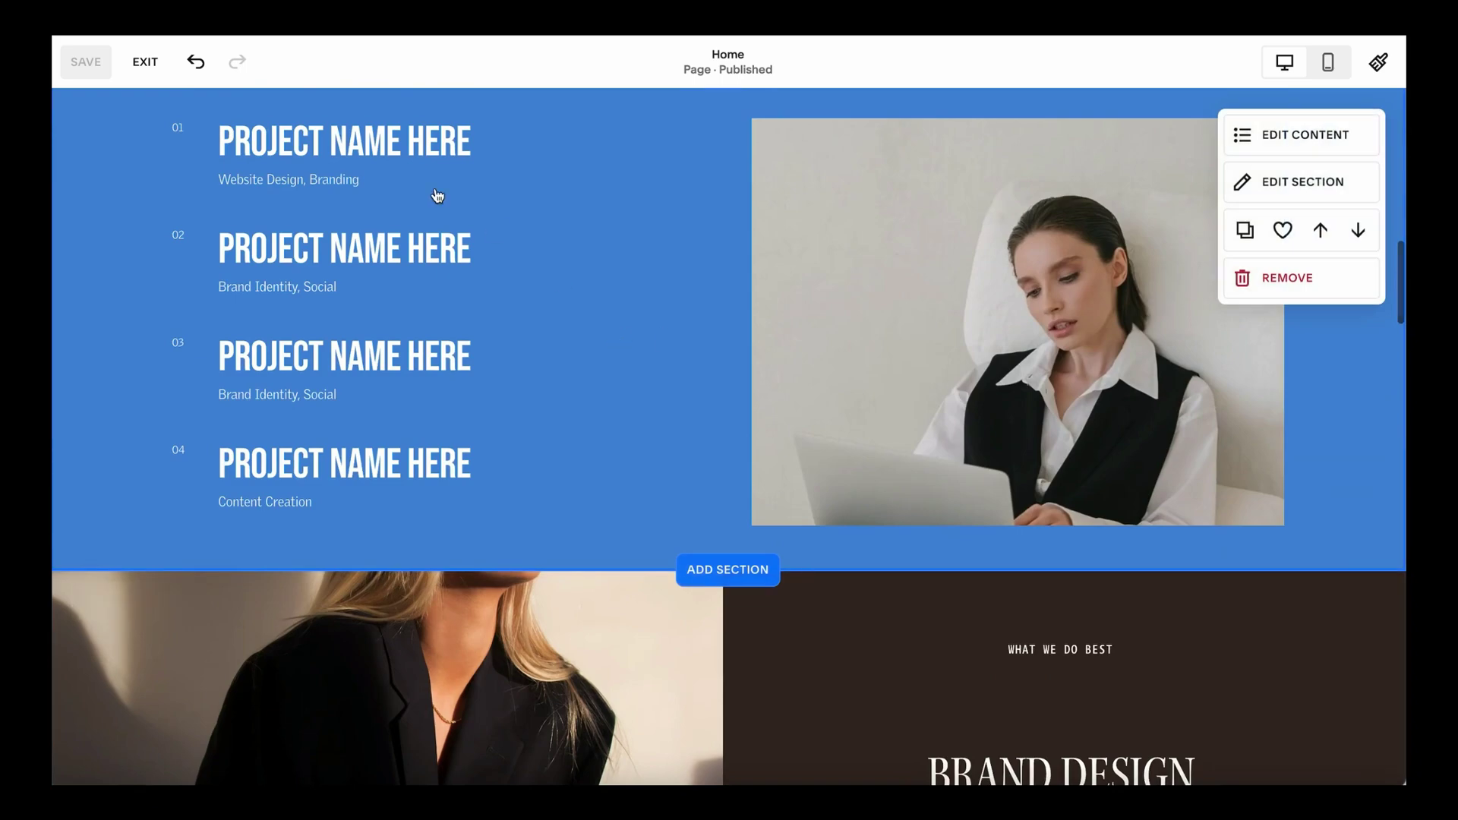
{"action": "scroll", "coordinate": [822, 398], "scroll_direction": "down", "scroll_amount": 4}
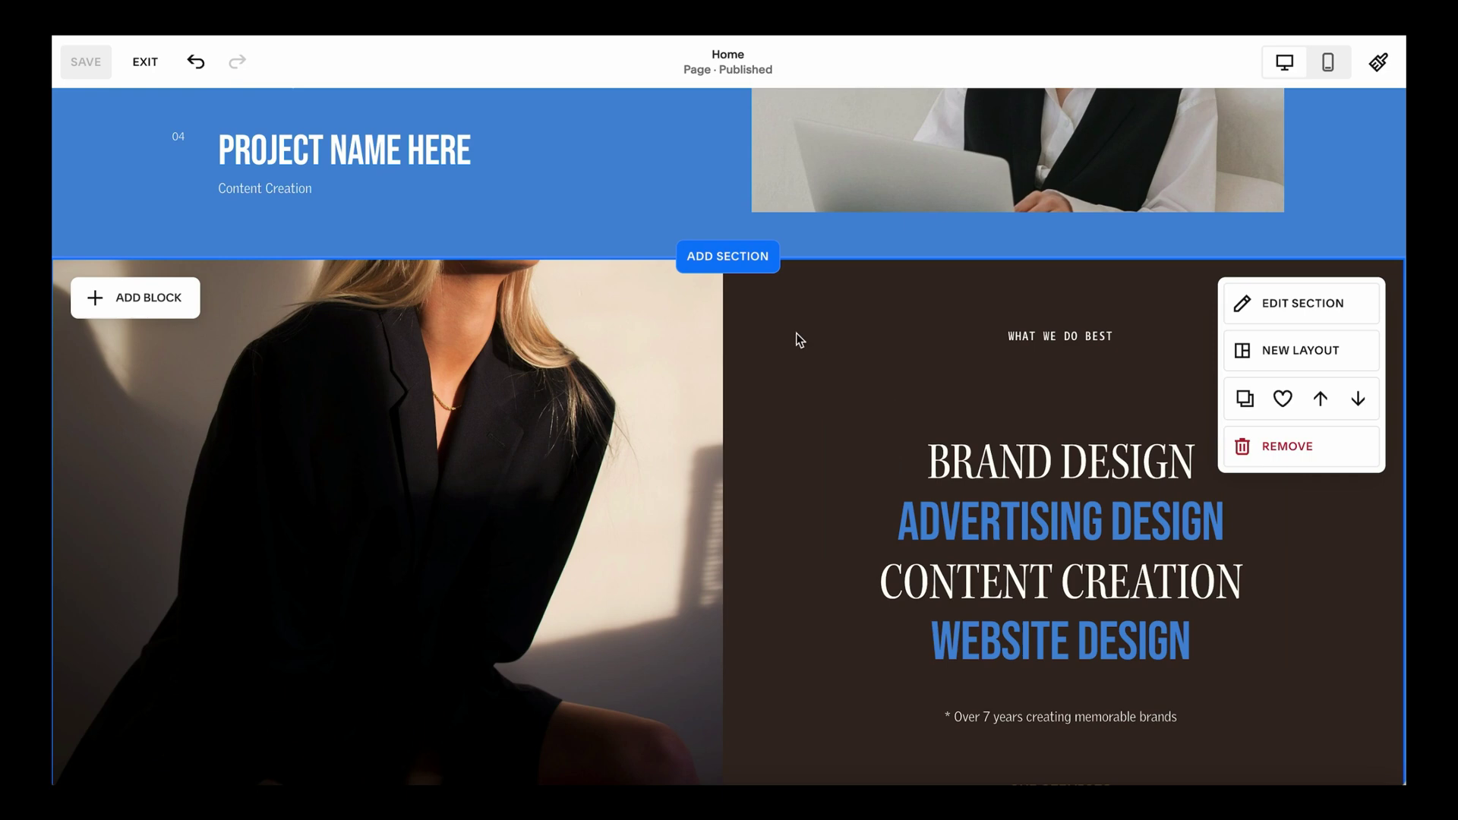
{"action": "scroll", "coordinate": [824, 417], "scroll_direction": "down", "scroll_amount": 2}
{"action": "left_click", "coordinate": [890, 555]}
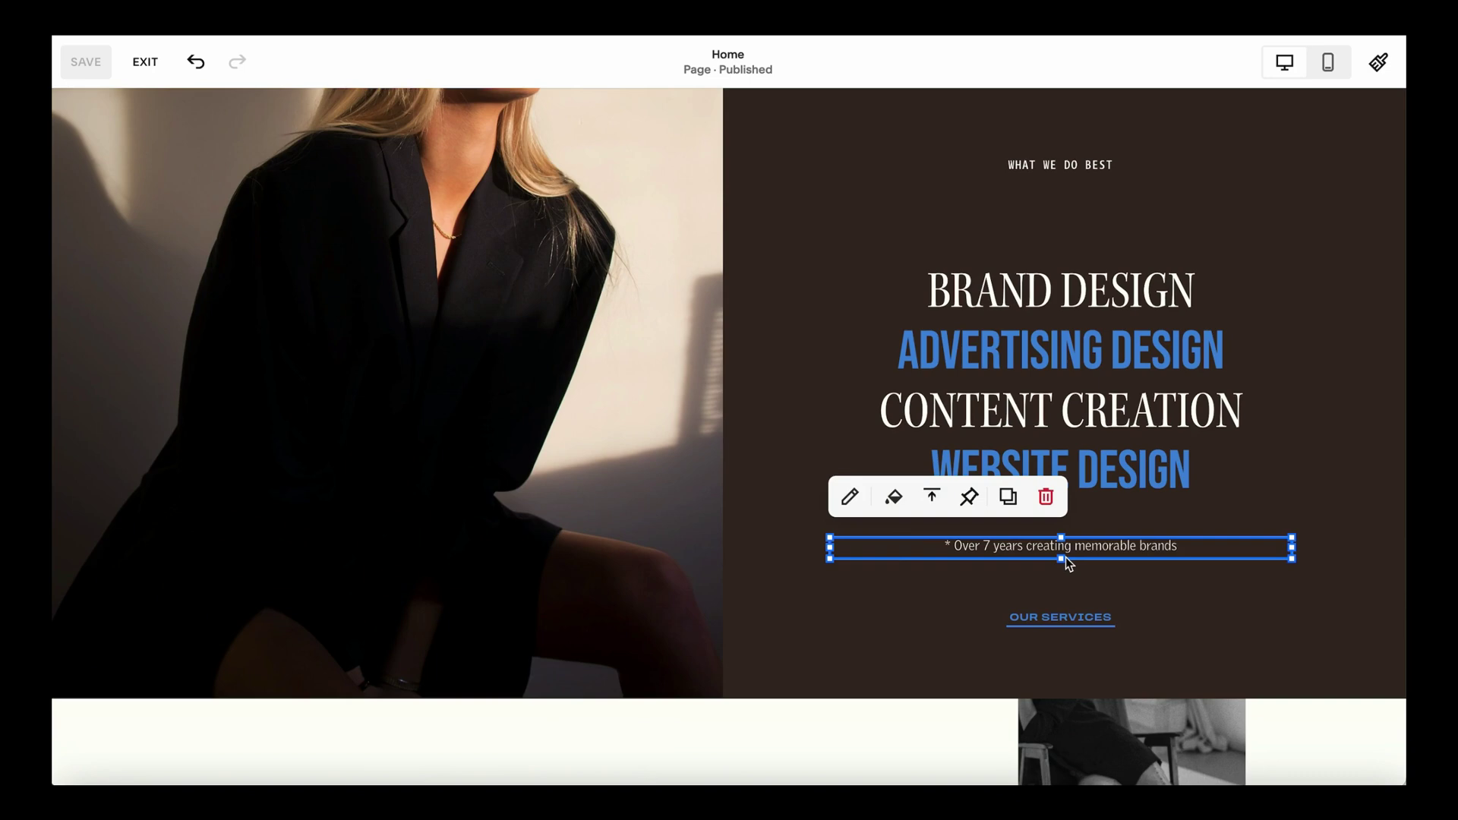
{"action": "left_click", "coordinate": [772, 380]}
- Select the blonde woman's photo in What We Do Best and open its settings to replace it
{"action": "scroll", "coordinate": [456, 379], "scroll_direction": "up", "scroll_amount": 3}
{"action": "left_click", "coordinate": [404, 412]}
{"action": "left_click", "coordinate": [95, 270]}
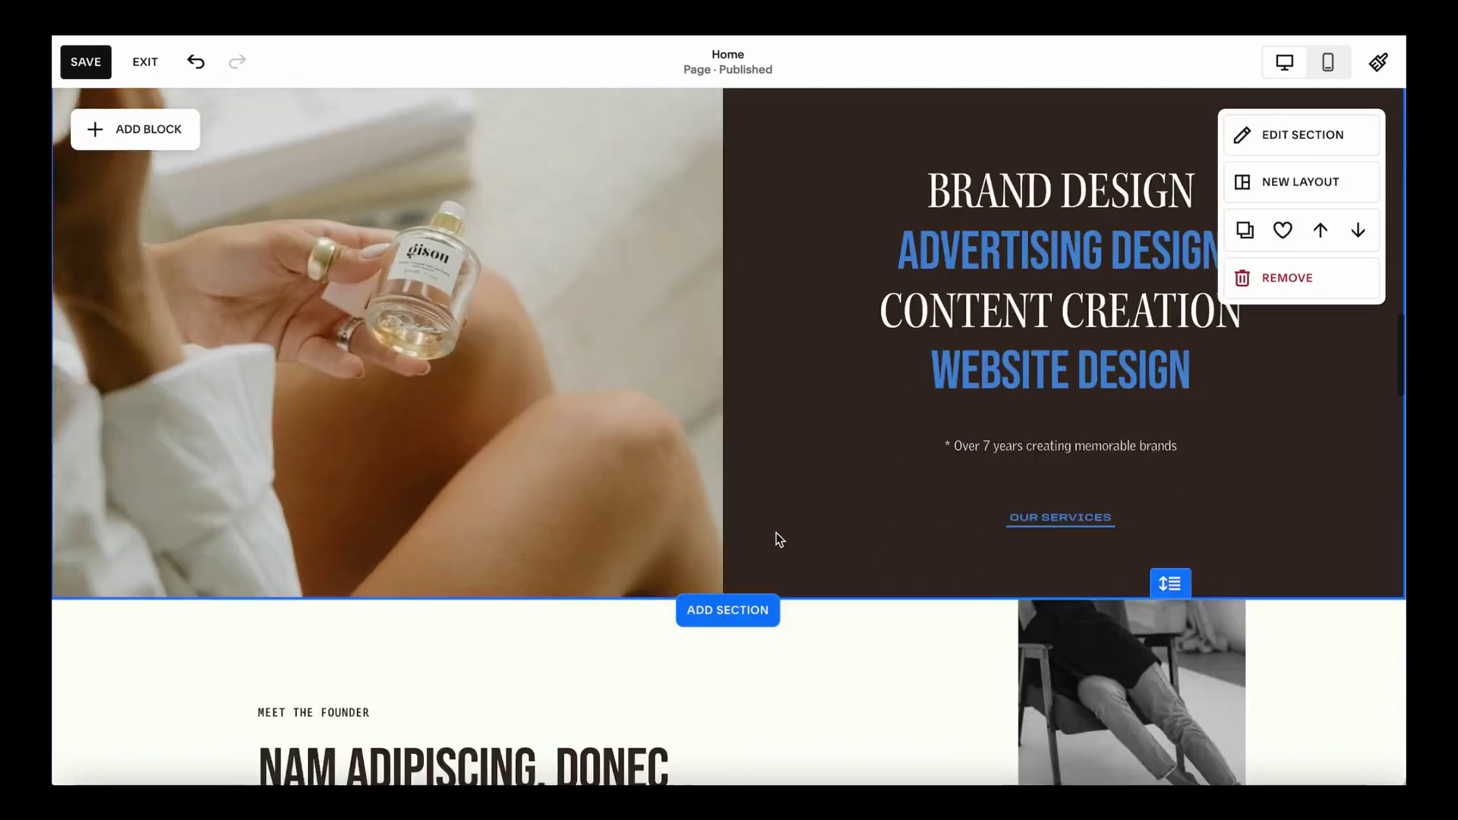
{"action": "scroll", "coordinate": [621, 501], "scroll_direction": "up", "scroll_amount": 8}
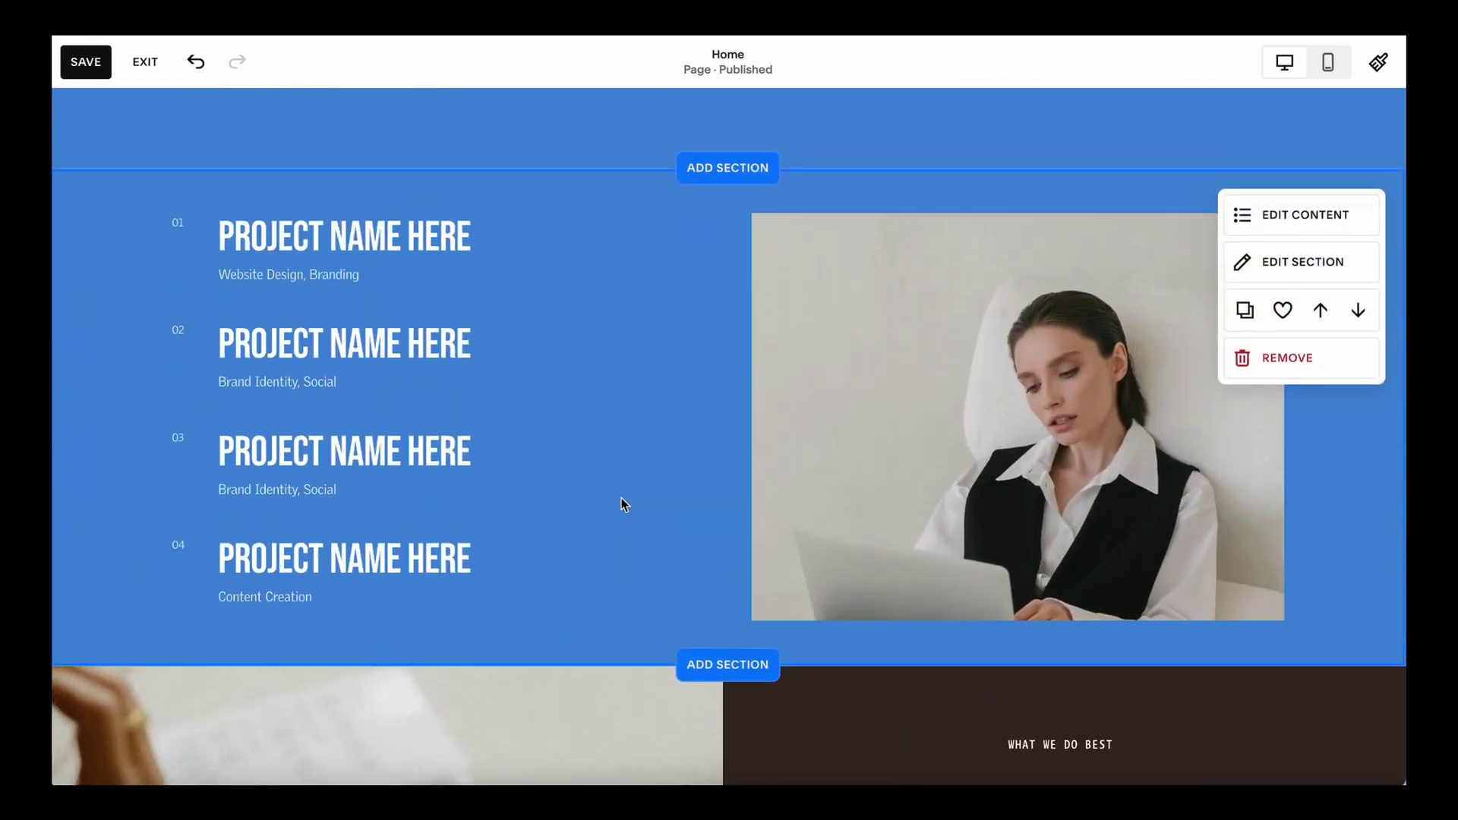
{"action": "scroll", "coordinate": [621, 502], "scroll_direction": "up", "scroll_amount": 10}
{"action": "scroll", "coordinate": [621, 503], "scroll_direction": "down", "scroll_amount": 3}
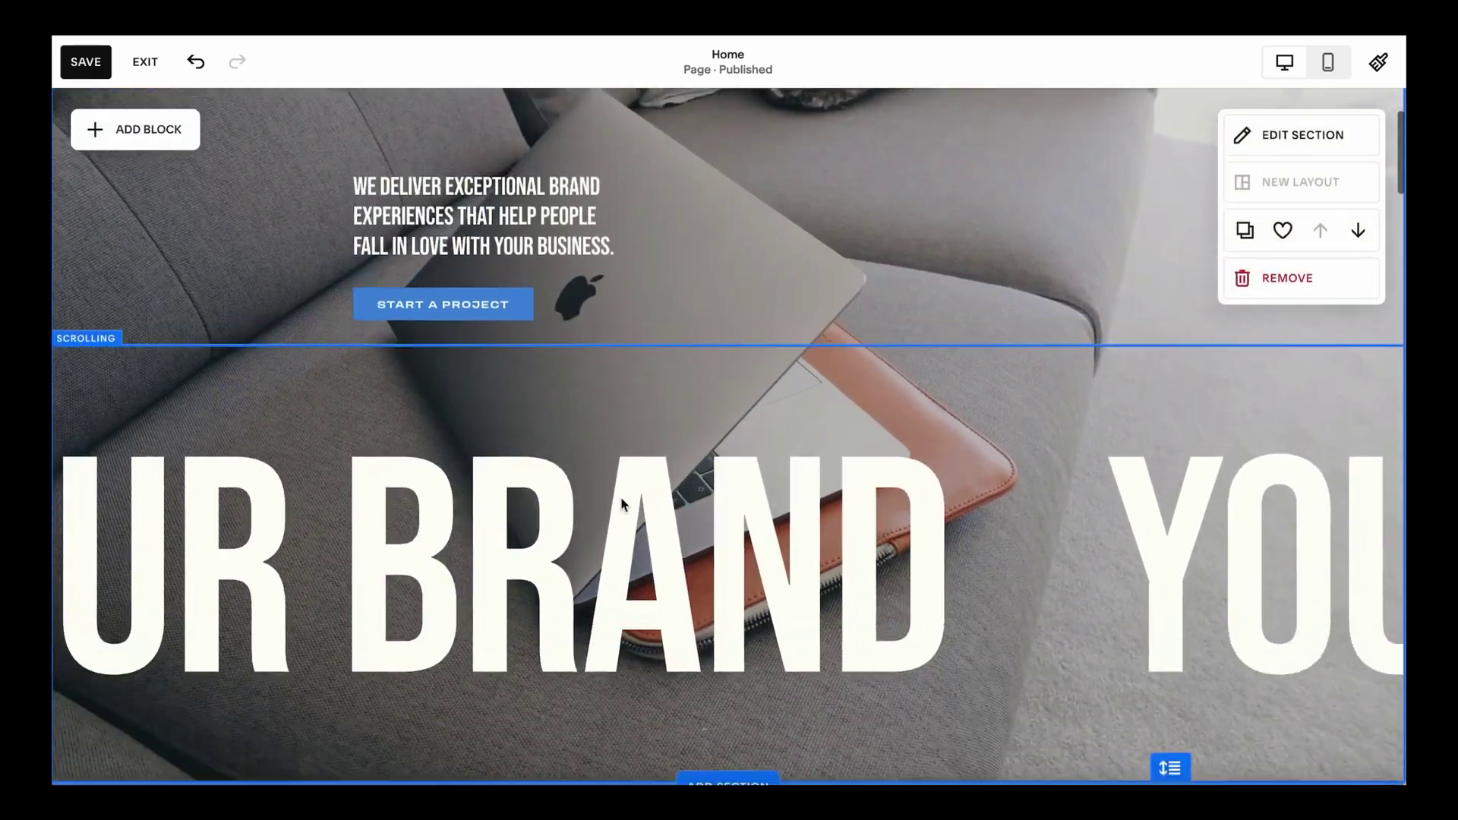
{"action": "scroll", "coordinate": [621, 497], "scroll_direction": "up", "scroll_amount": 3}
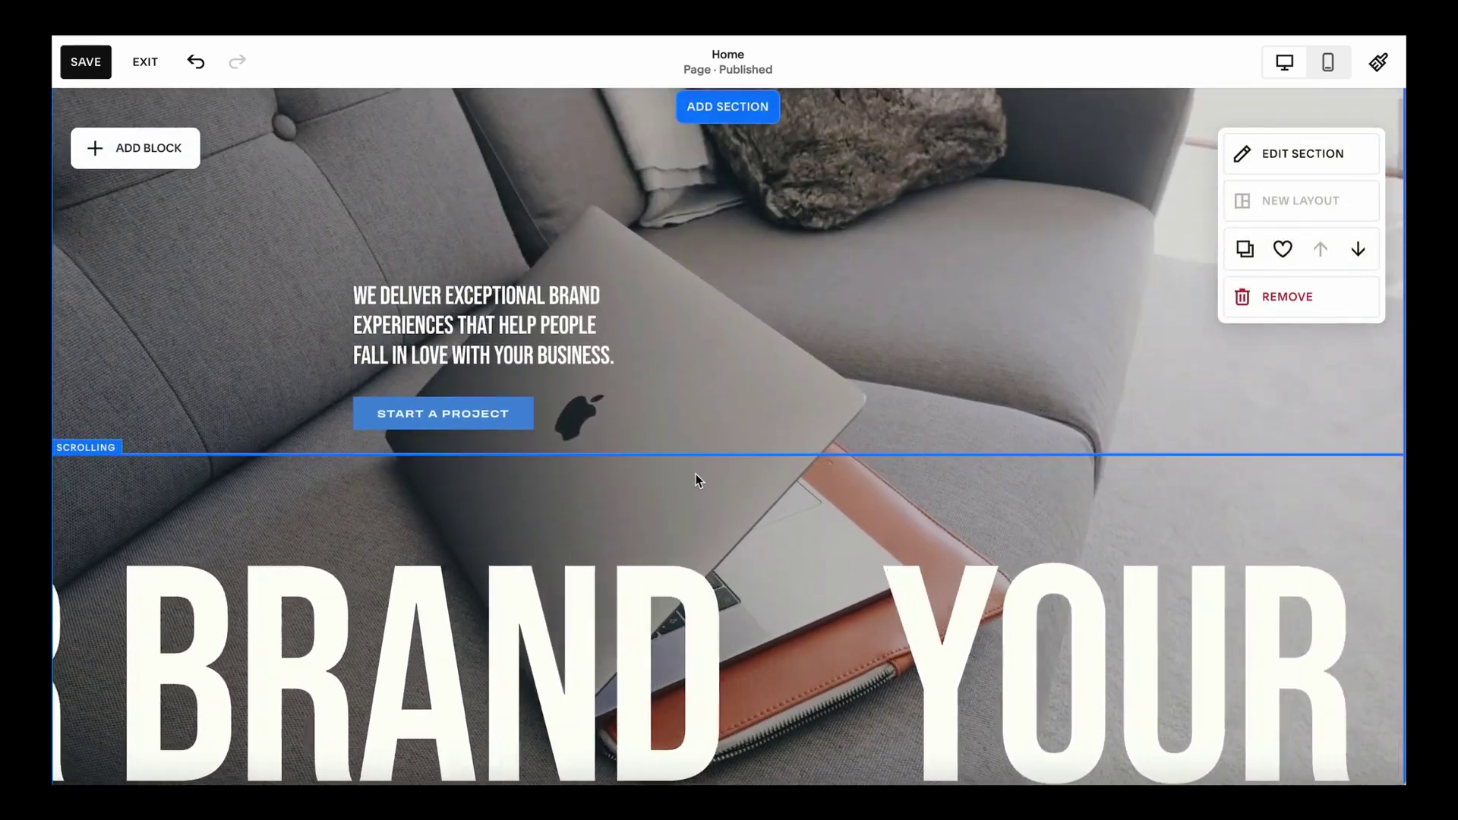
{"action": "scroll", "coordinate": [695, 473], "scroll_direction": "down", "scroll_amount": 10}
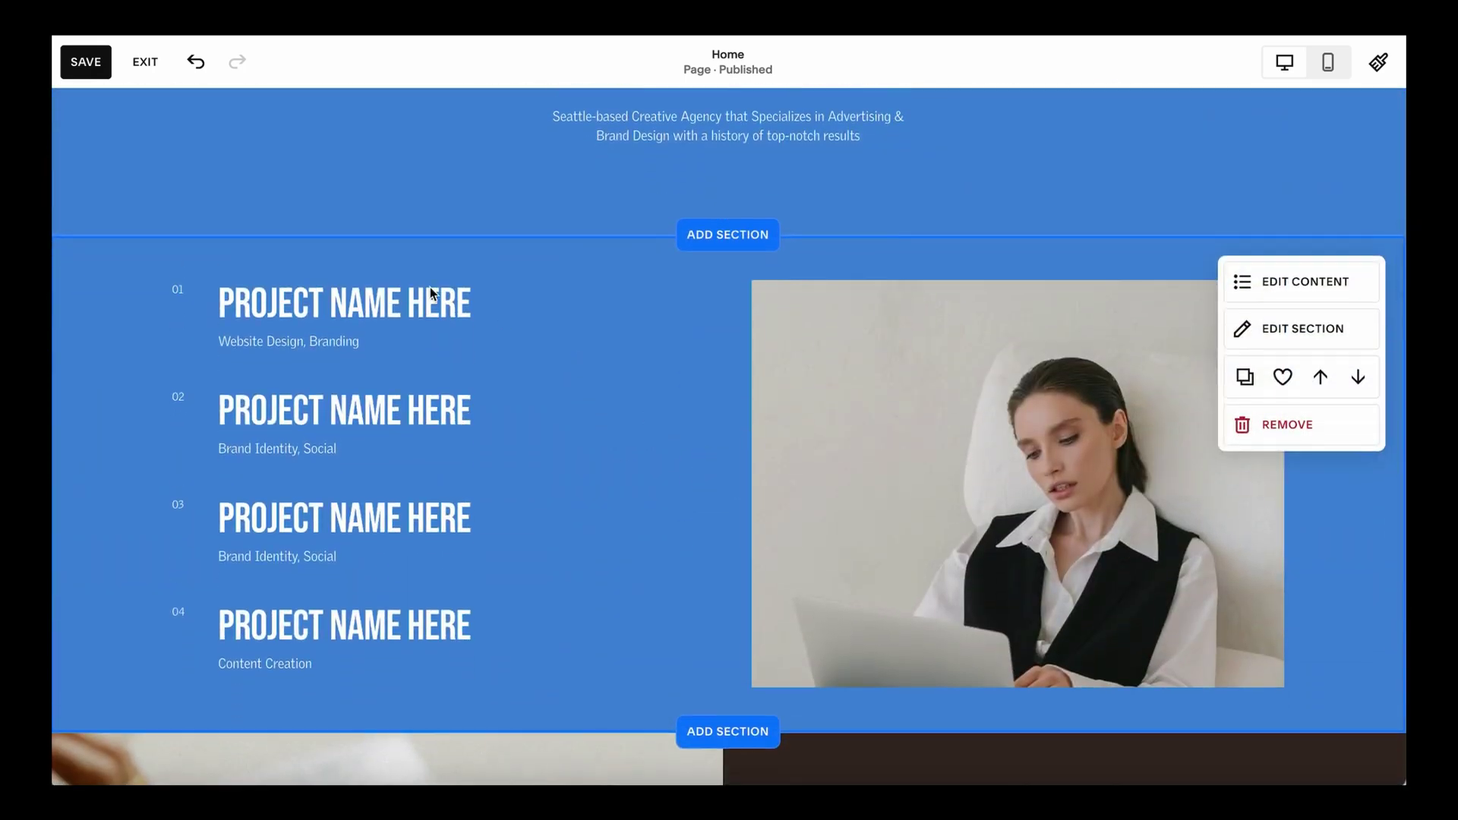
{"action": "scroll", "coordinate": [399, 563], "scroll_direction": "down", "scroll_amount": 7}
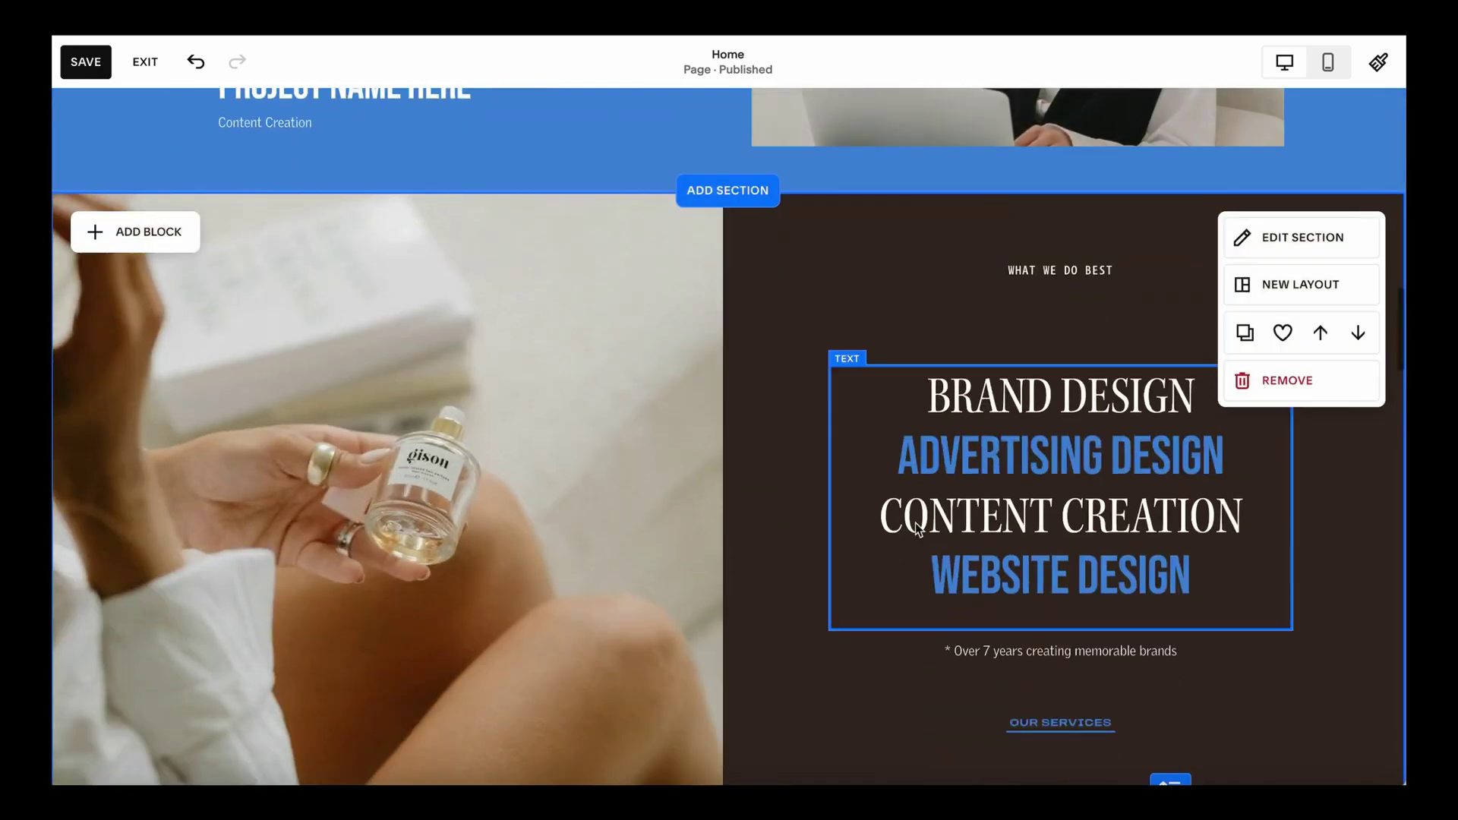
{"action": "scroll", "coordinate": [807, 545], "scroll_direction": "down", "scroll_amount": 10}
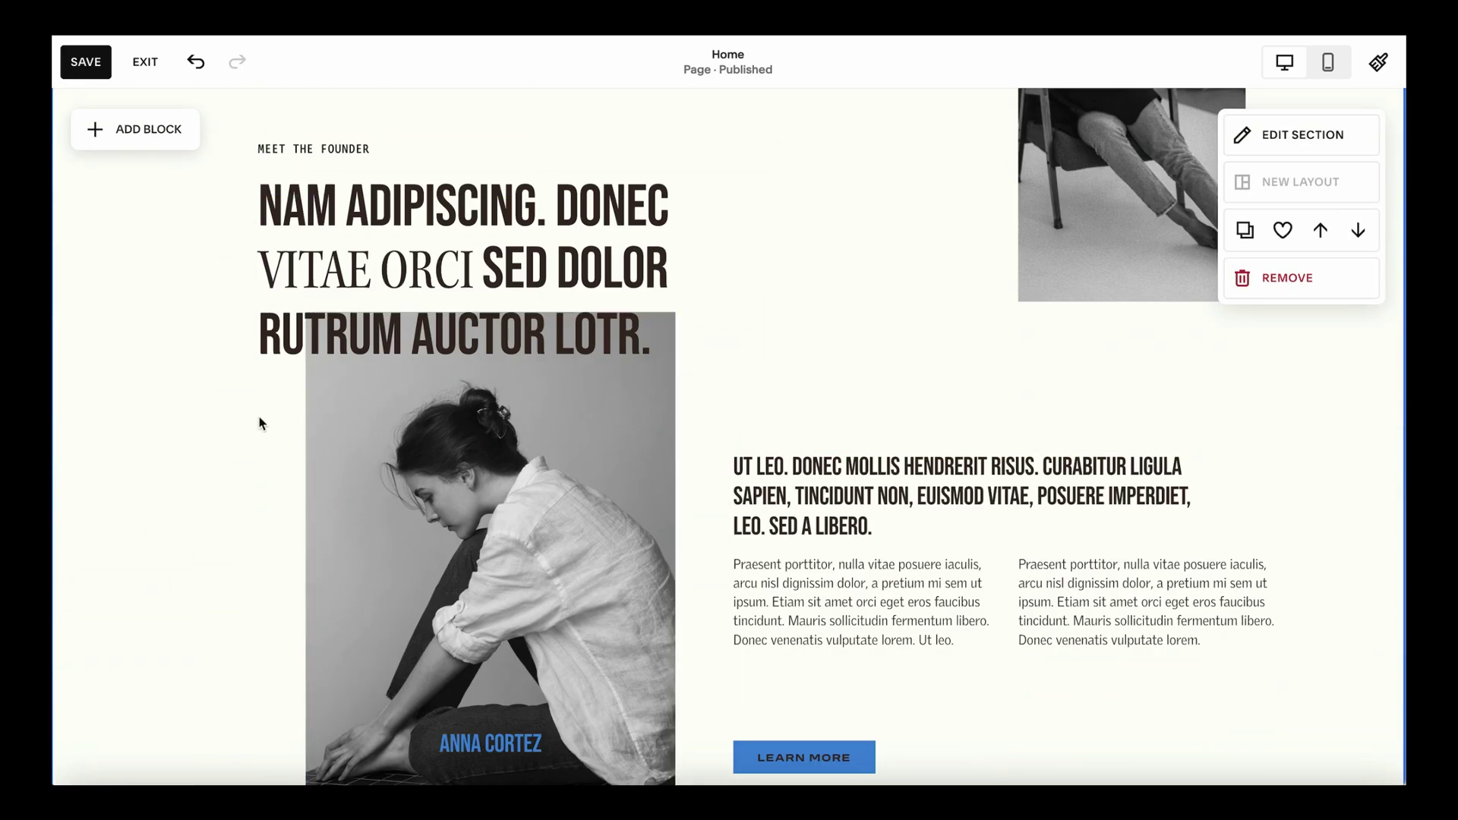
{"action": "scroll", "coordinate": [260, 423], "scroll_direction": "down", "scroll_amount": 1}
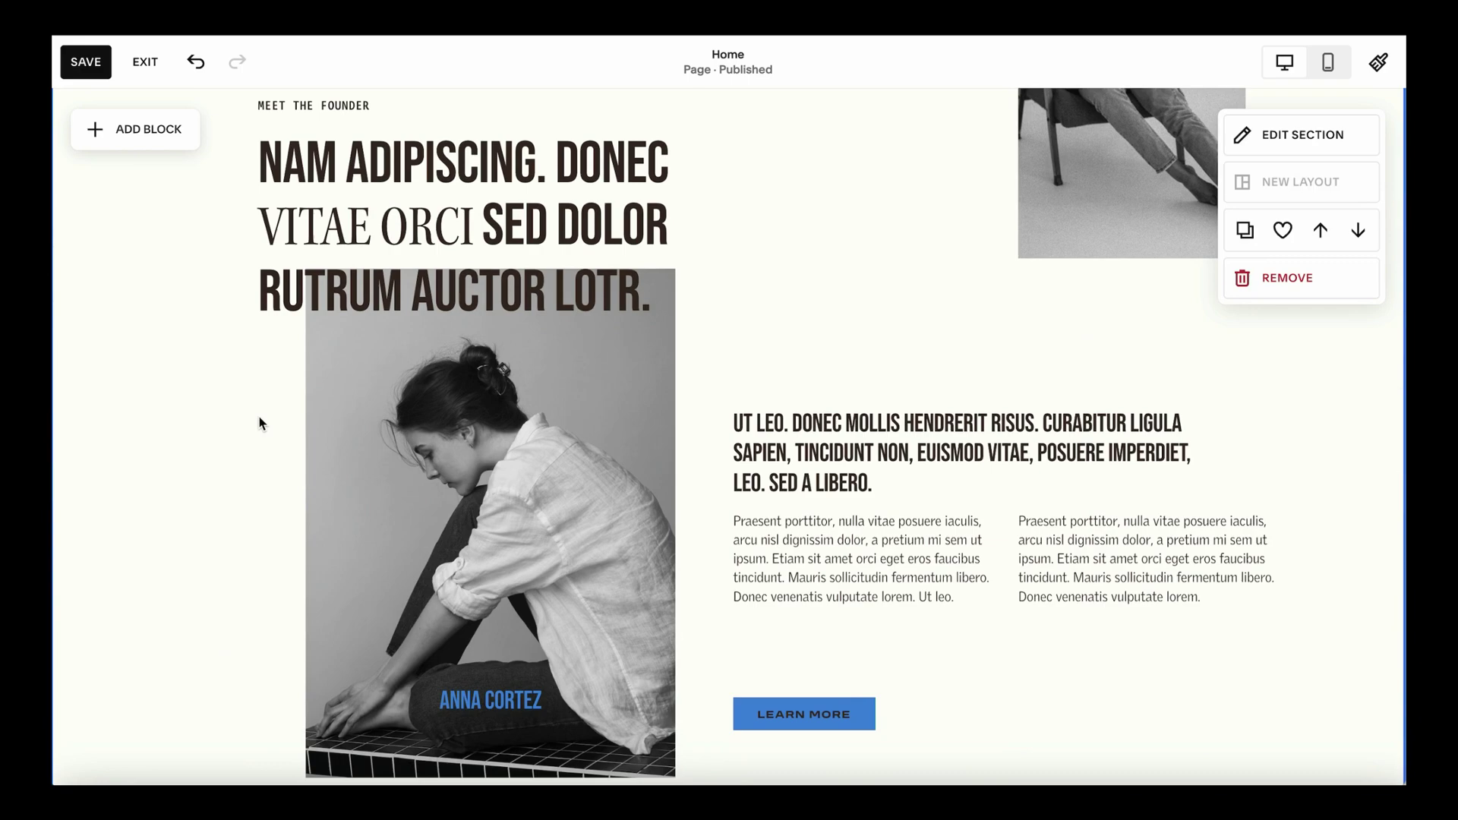
{"action": "scroll", "coordinate": [999, 289], "scroll_direction": "up", "scroll_amount": 2}
{"action": "left_click", "coordinate": [486, 425]}
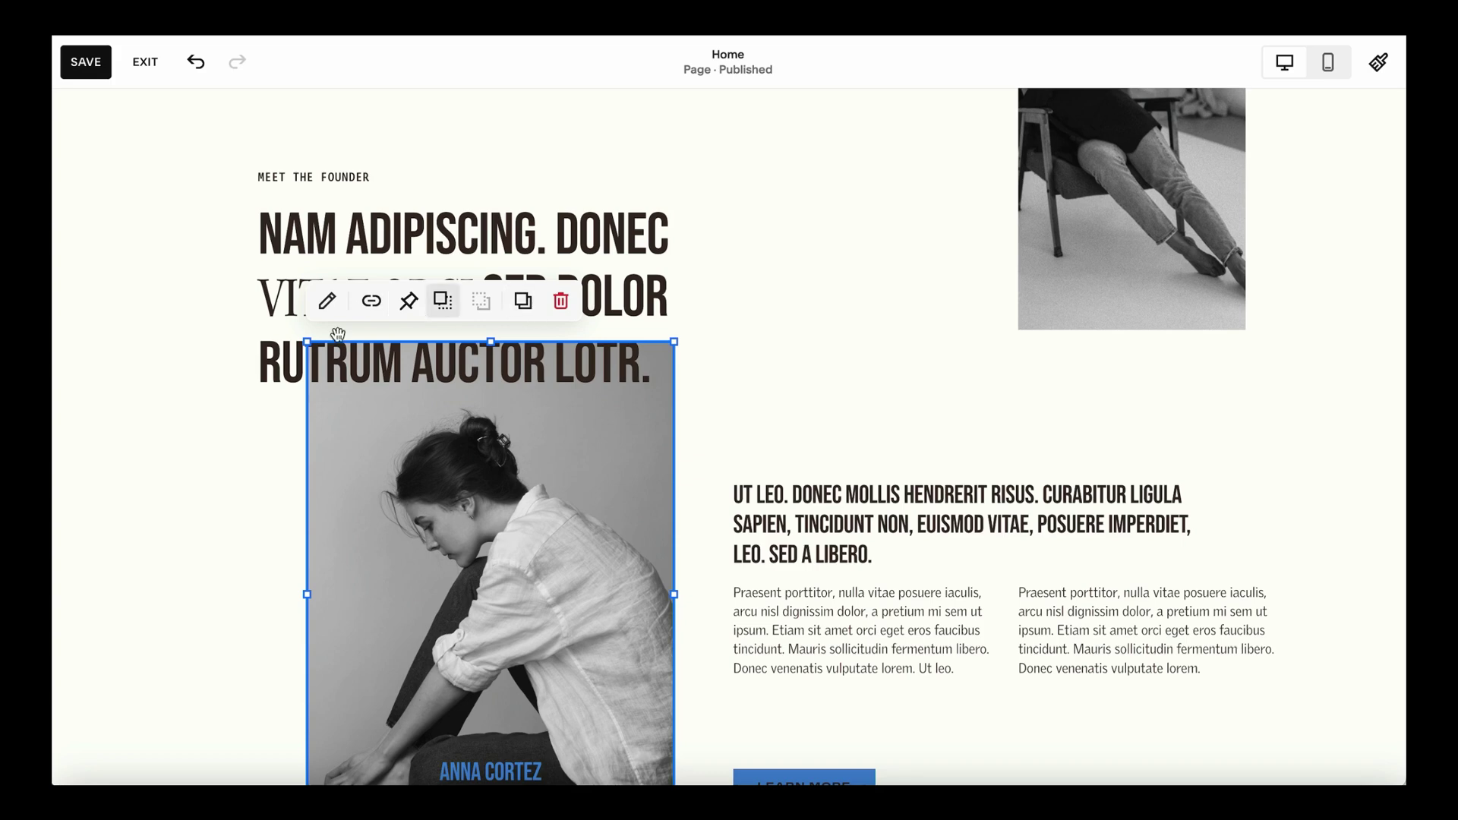
{"action": "scroll", "coordinate": [163, 462], "scroll_direction": "down", "scroll_amount": 2}
{"action": "scroll", "coordinate": [175, 460], "scroll_direction": "up", "scroll_amount": 1}
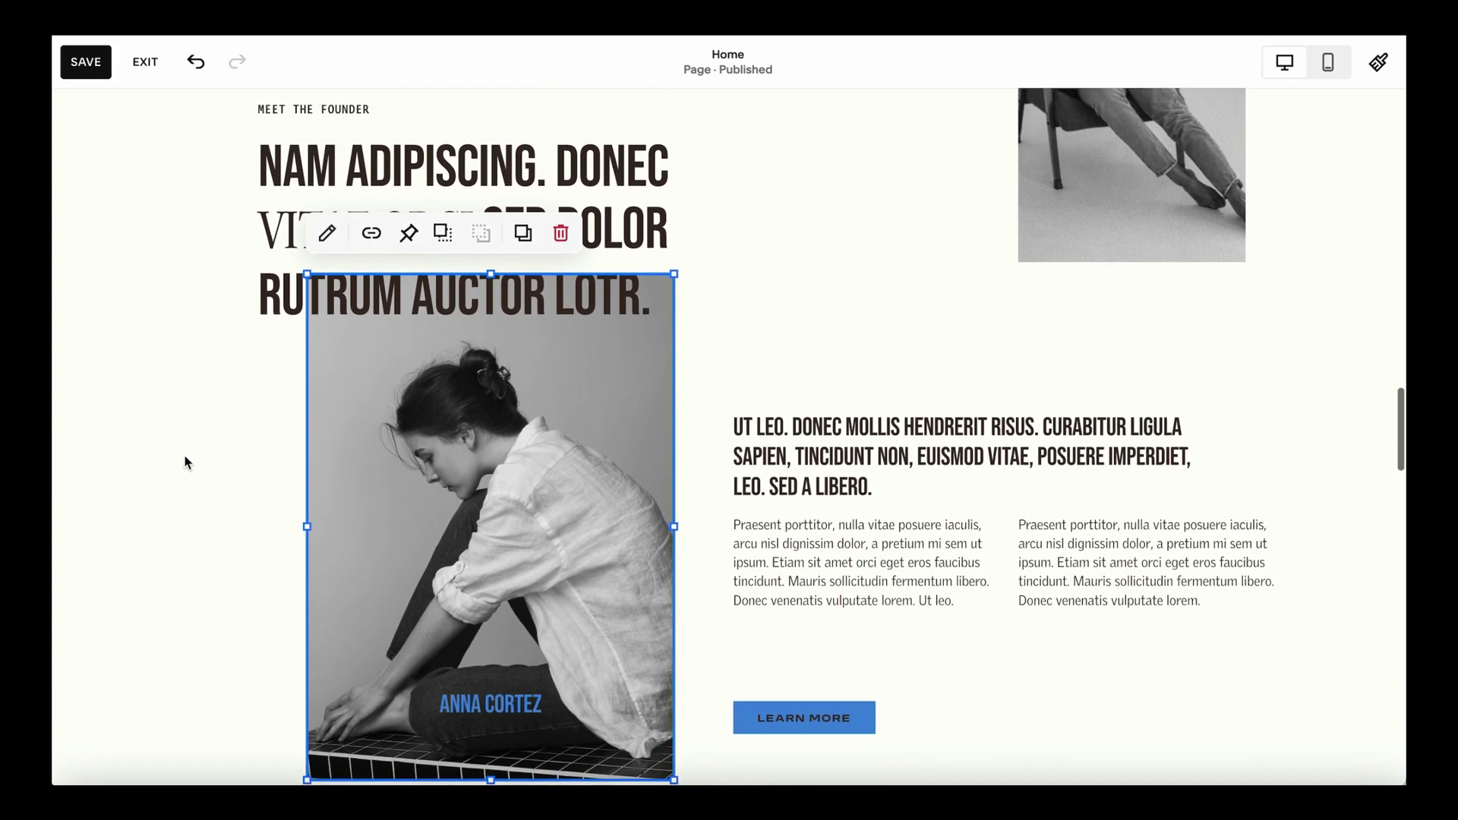
{"action": "left_click", "coordinate": [329, 236]}
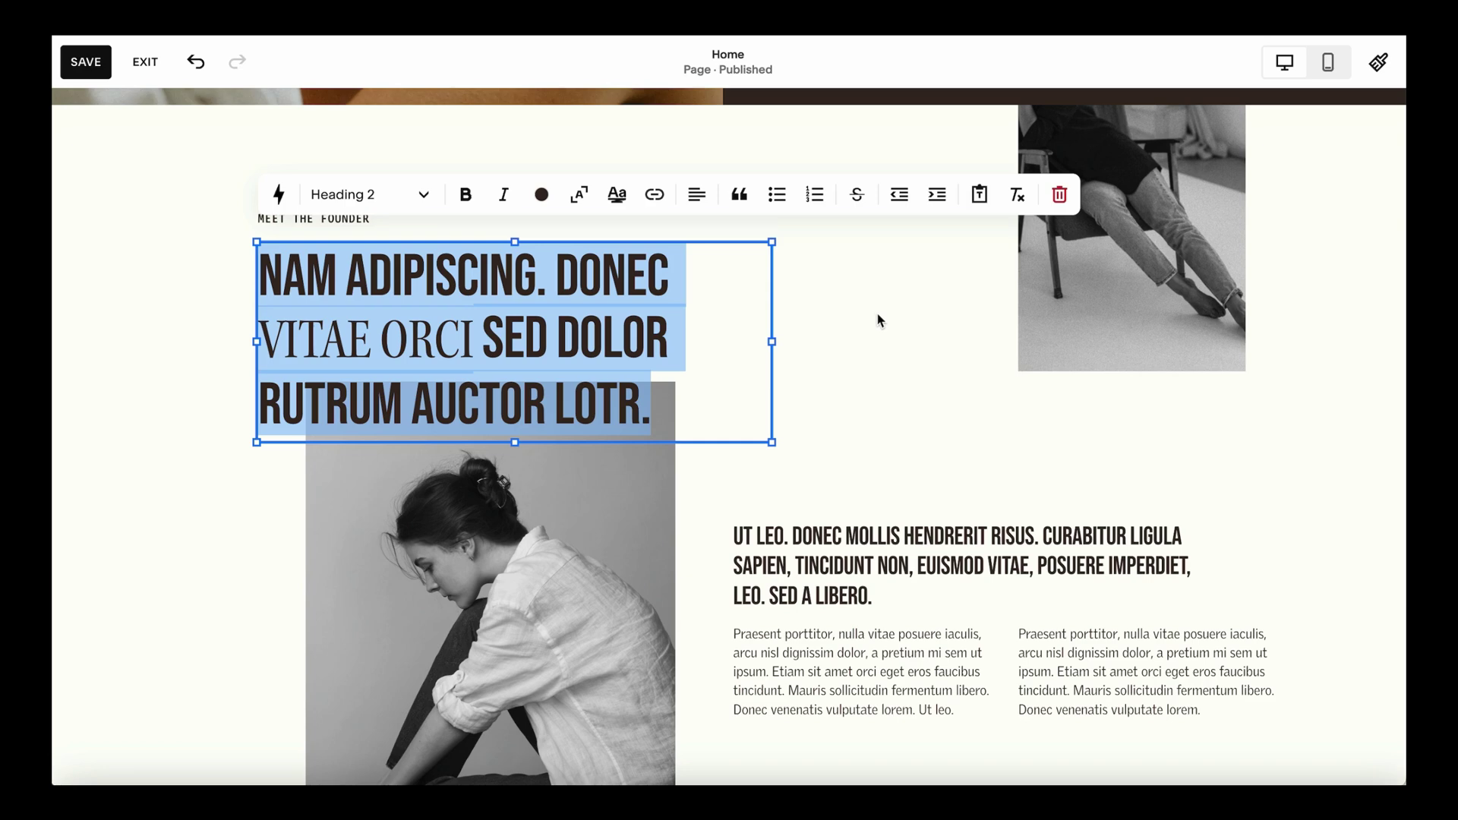
{"action": "left_click", "coordinate": [877, 320]}
{"action": "scroll", "coordinate": [1148, 238], "scroll_direction": "down", "scroll_amount": 3}
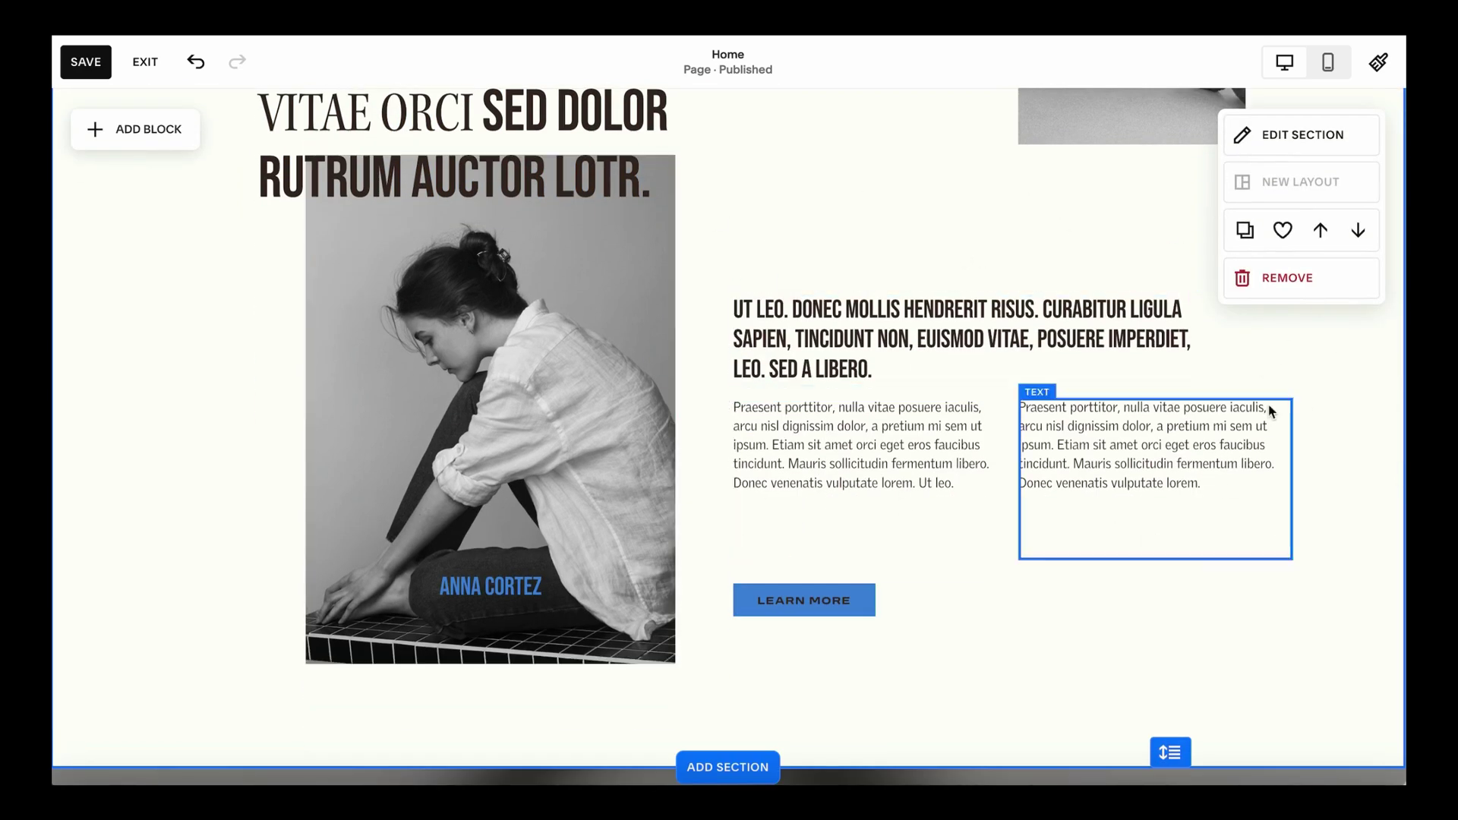
- Link the Learn More button to the About page (/seattle-photographer) and save the page
{"action": "left_click", "coordinate": [908, 615]}
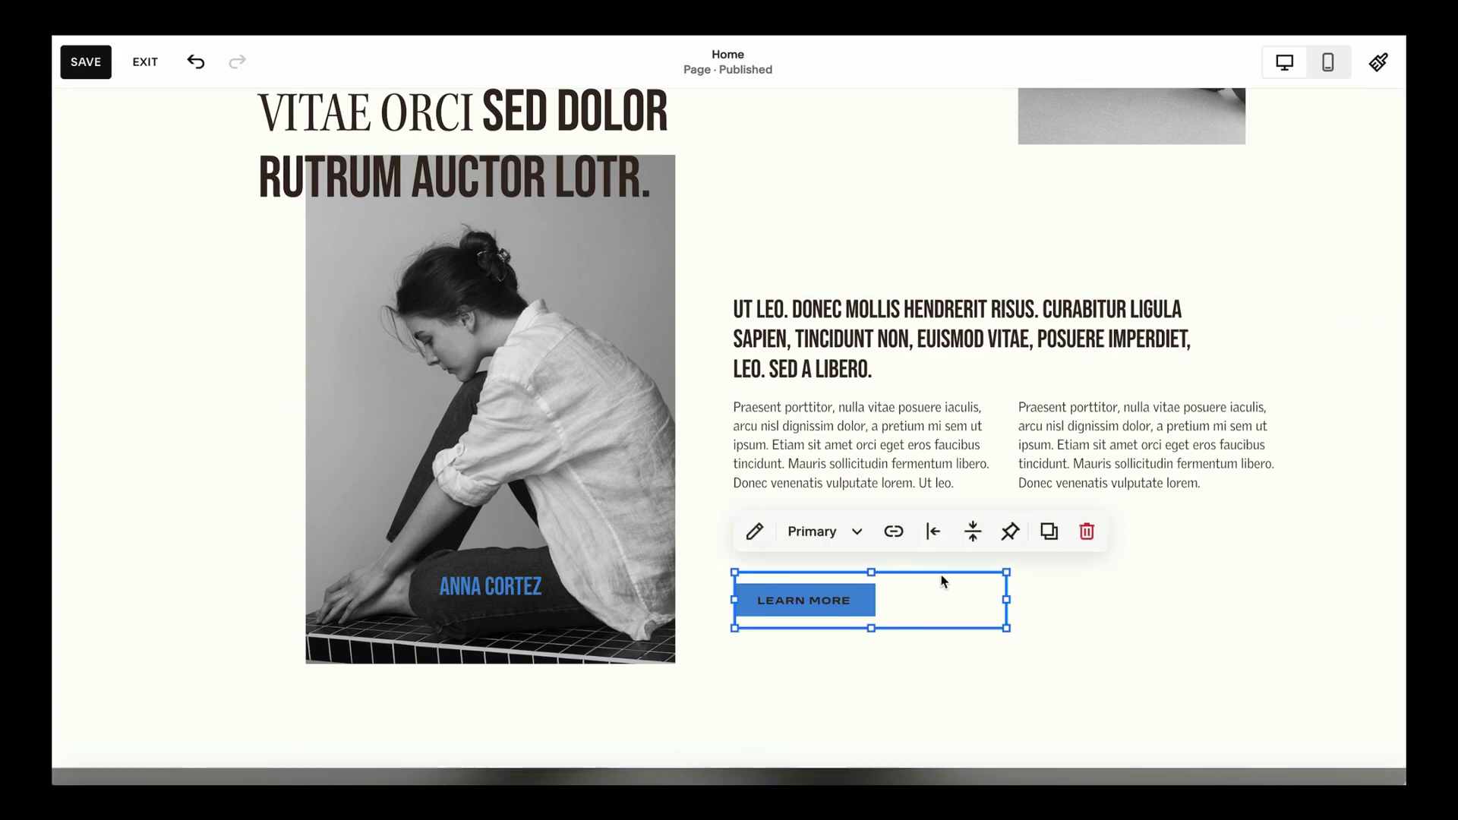
{"action": "mouse_move", "coordinate": [944, 579]}
{"action": "left_mouse_down"}
{"action": "mouse_move", "coordinate": [943, 563]}
{"action": "mouse_move", "coordinate": [942, 589]}
{"action": "left_mouse_up"}
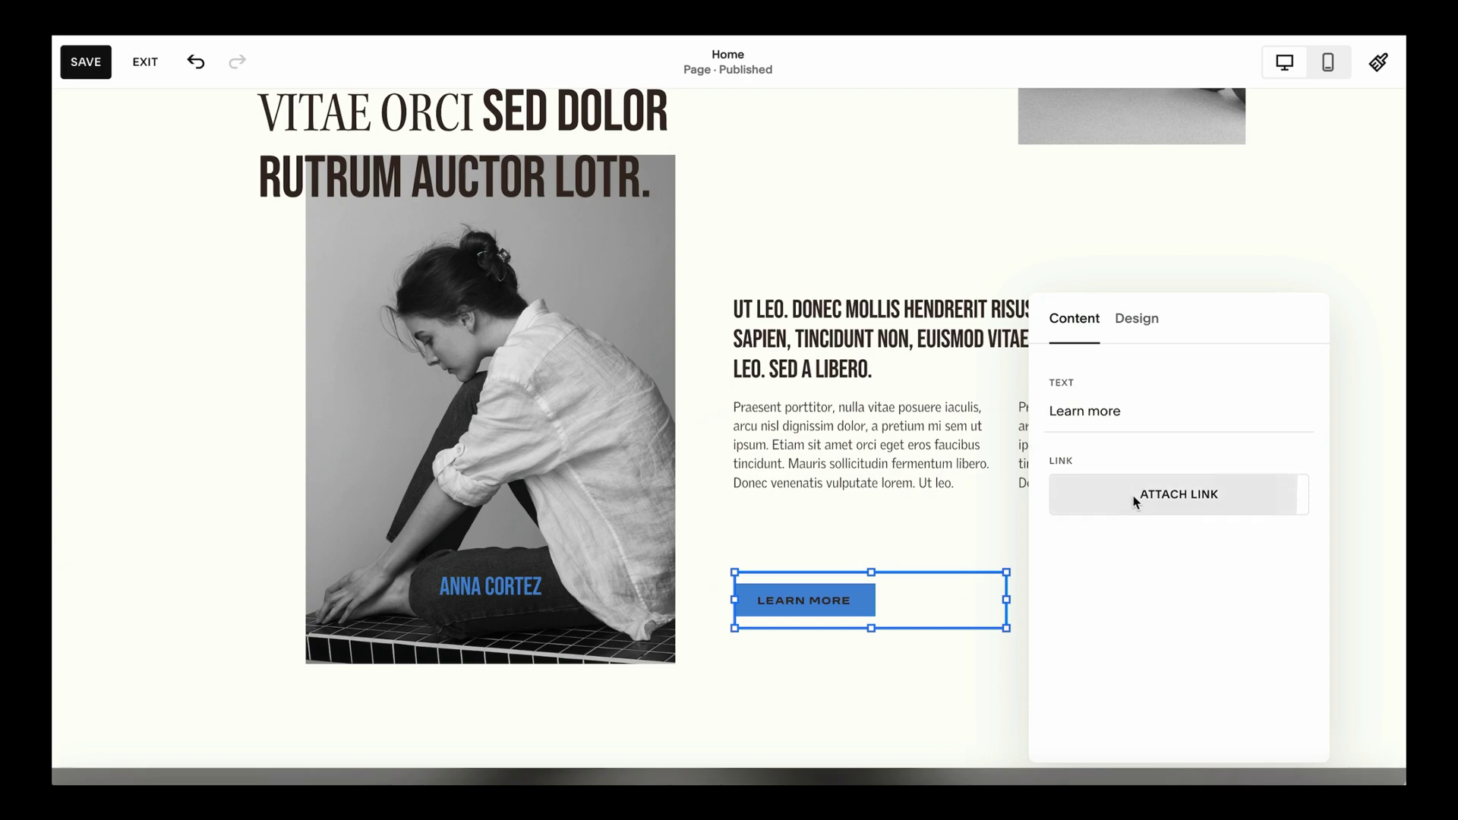
{"action": "left_click", "coordinate": [1134, 498]}
{"action": "left_click", "coordinate": [873, 647]}
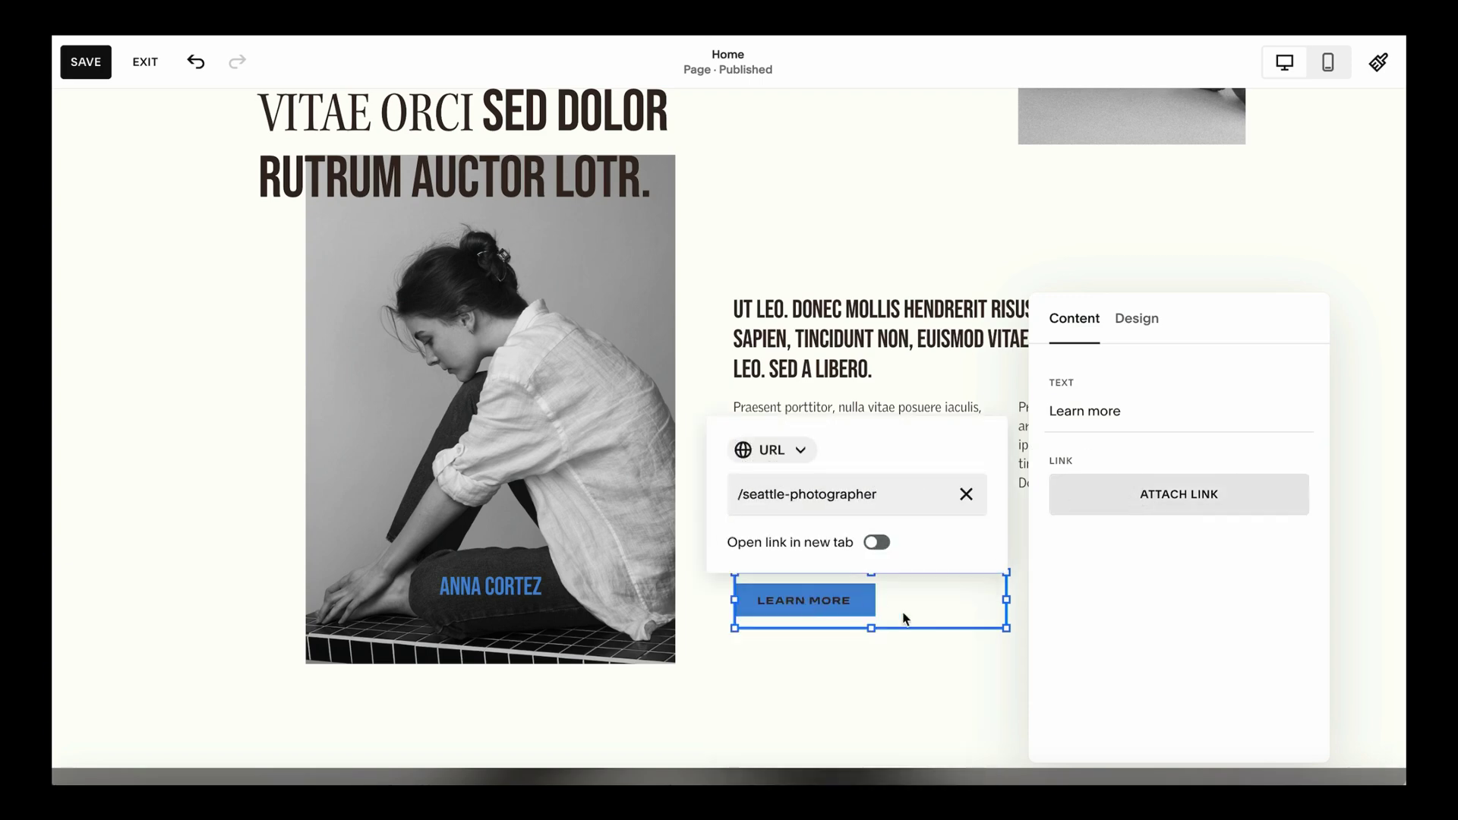
{"action": "left_click", "coordinate": [881, 682]}
{"action": "left_click", "coordinate": [106, 72]}
{"action": "mouse_move", "coordinate": [191, 377]}
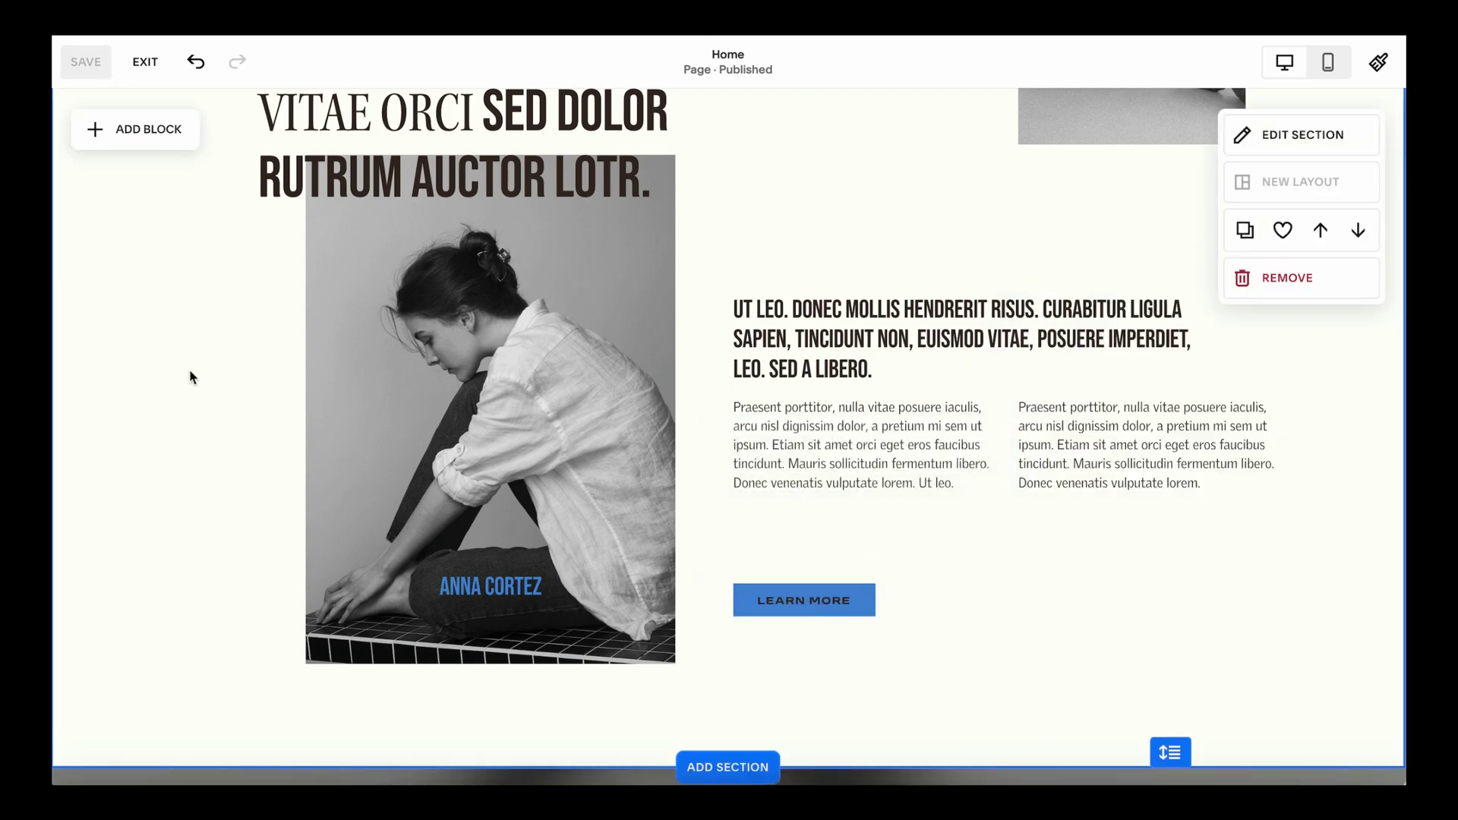
{"action": "scroll", "coordinate": [191, 377], "scroll_direction": "up", "scroll_amount": 1}
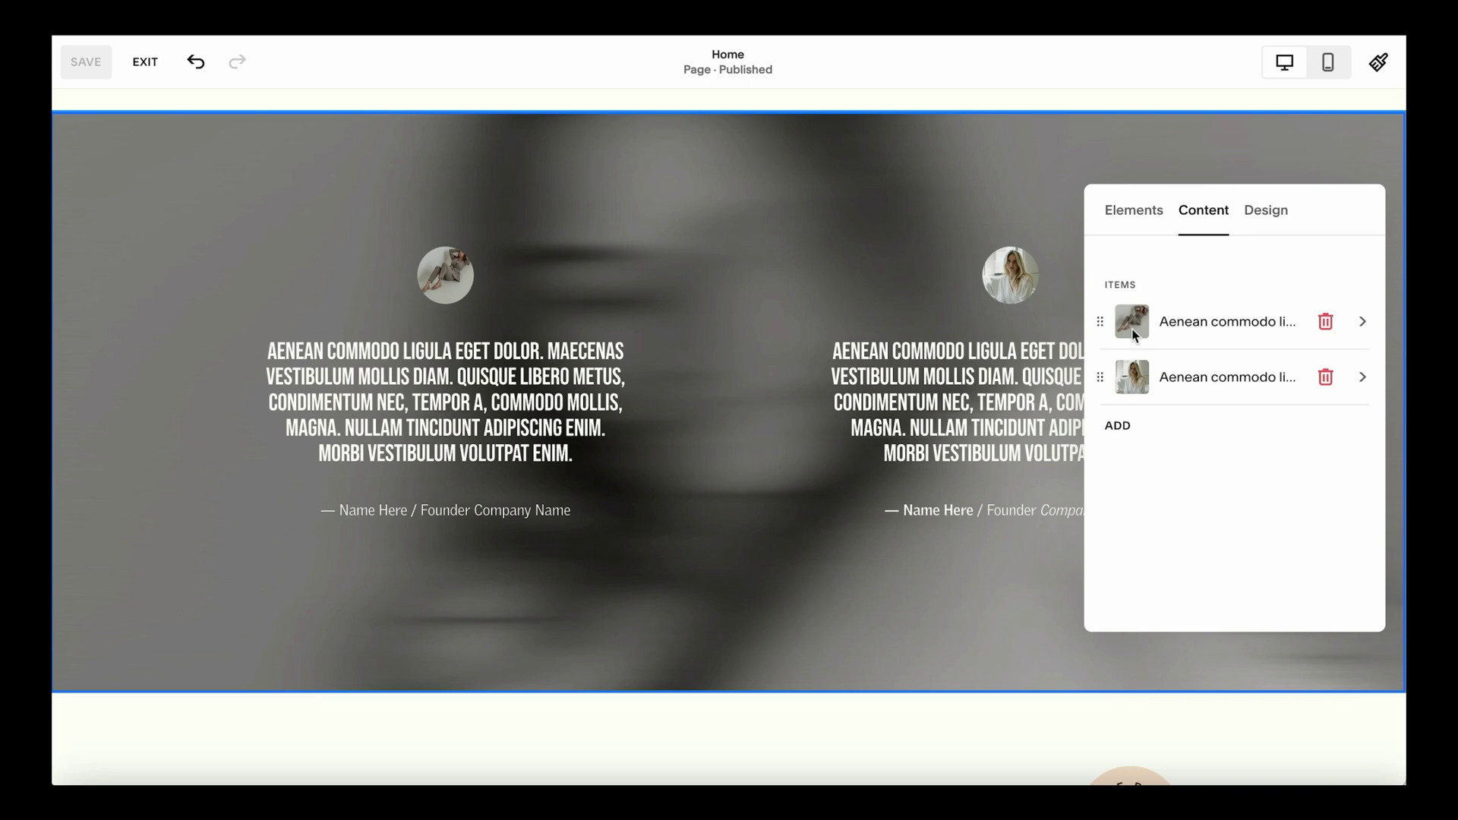
- Replace the first testimonial's avatar with a library photo and paste in a new quote
{"action": "left_click", "coordinate": [1133, 334]}
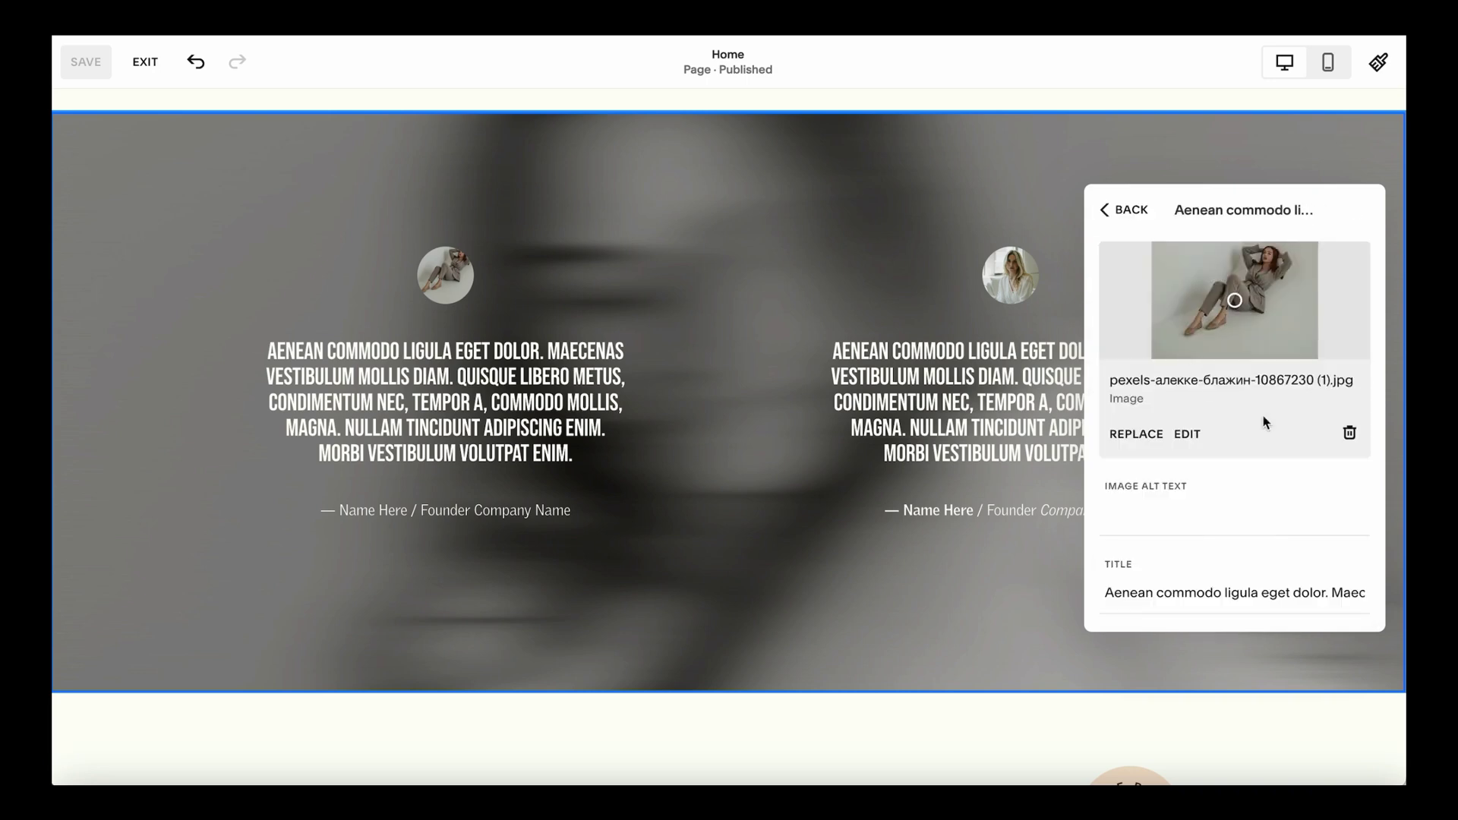
{"action": "left_click", "coordinate": [1349, 433]}
{"action": "left_click", "coordinate": [1235, 278]}
{"action": "left_click", "coordinate": [1213, 369]}
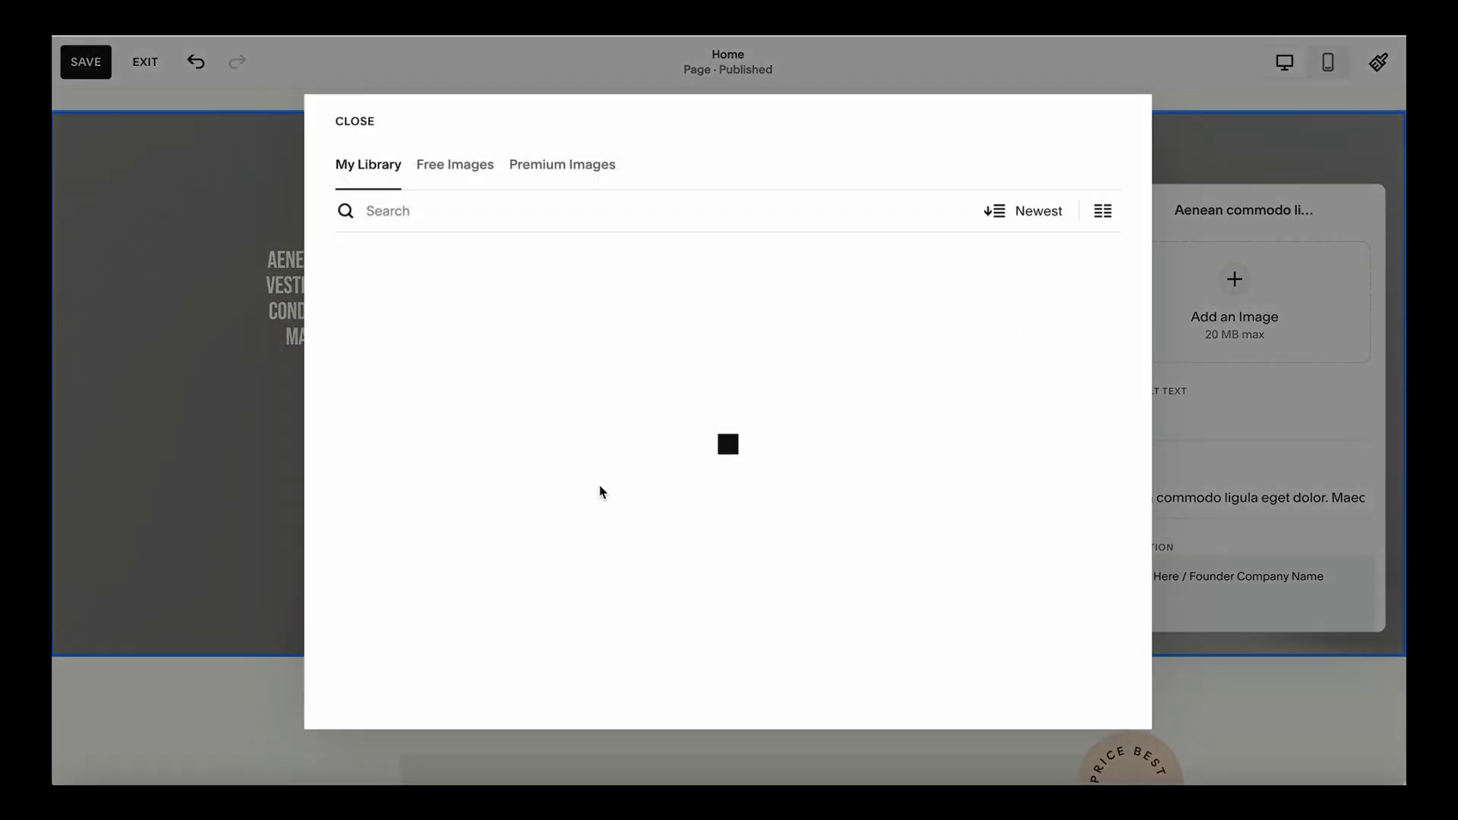
{"action": "left_click", "coordinate": [531, 577]}
{"action": "triple_click", "coordinate": [1137, 439]}
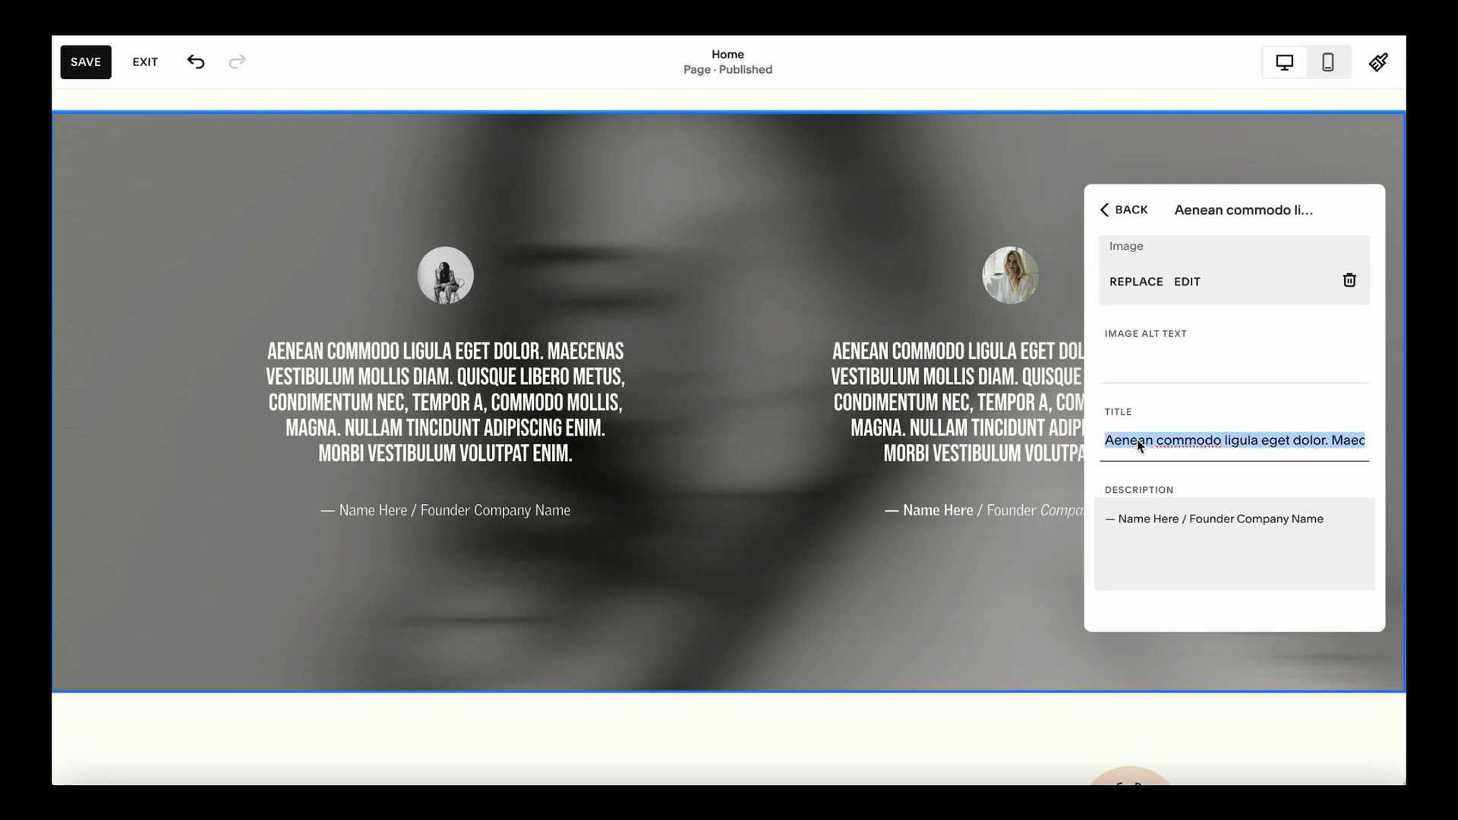
{"action": "type", "text": "Donec pede justo, fringilla vel, aliquet nec, vulputate eget, arcu. Vivamus elementum semper nisi. Praesent nonummy mi in odio. Curabitur at lacus ac velit ornare lobortis."}
{"action": "left_click", "coordinate": [1193, 521]}
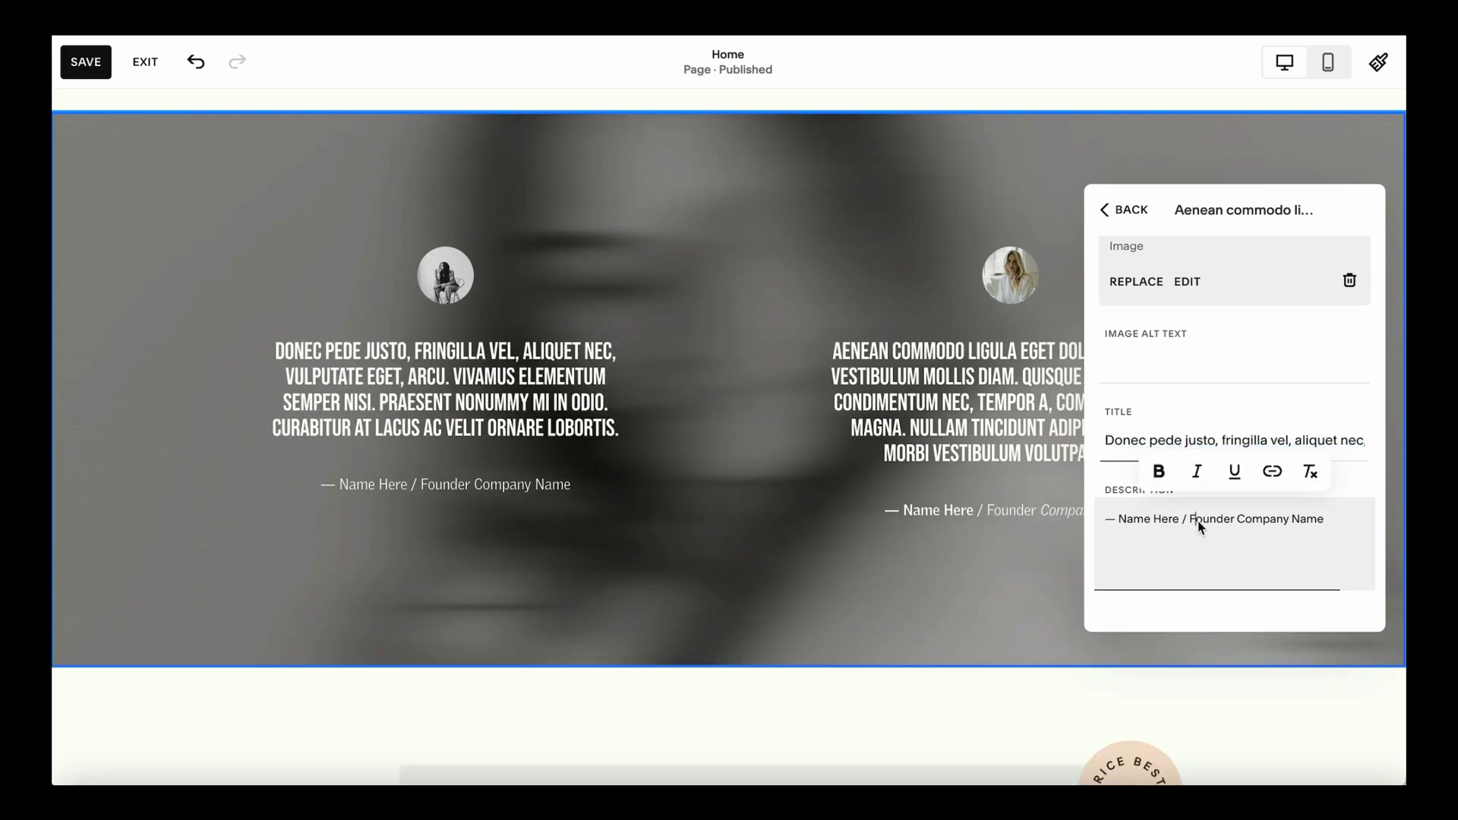
{"action": "left_click_drag", "start_coordinate": [1193, 524], "coordinate": [1308, 524]}
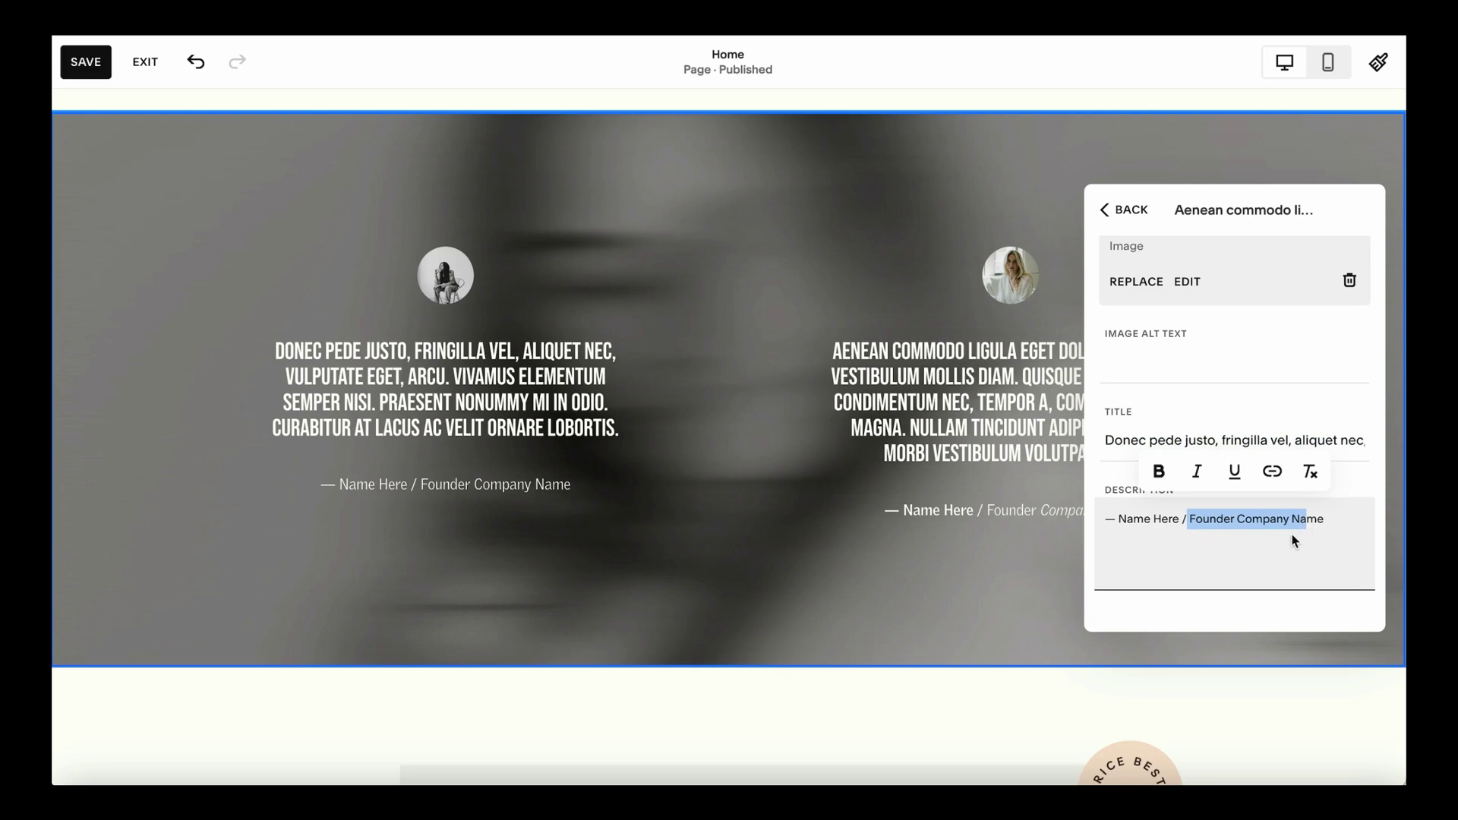
{"action": "left_click", "coordinate": [902, 586]}
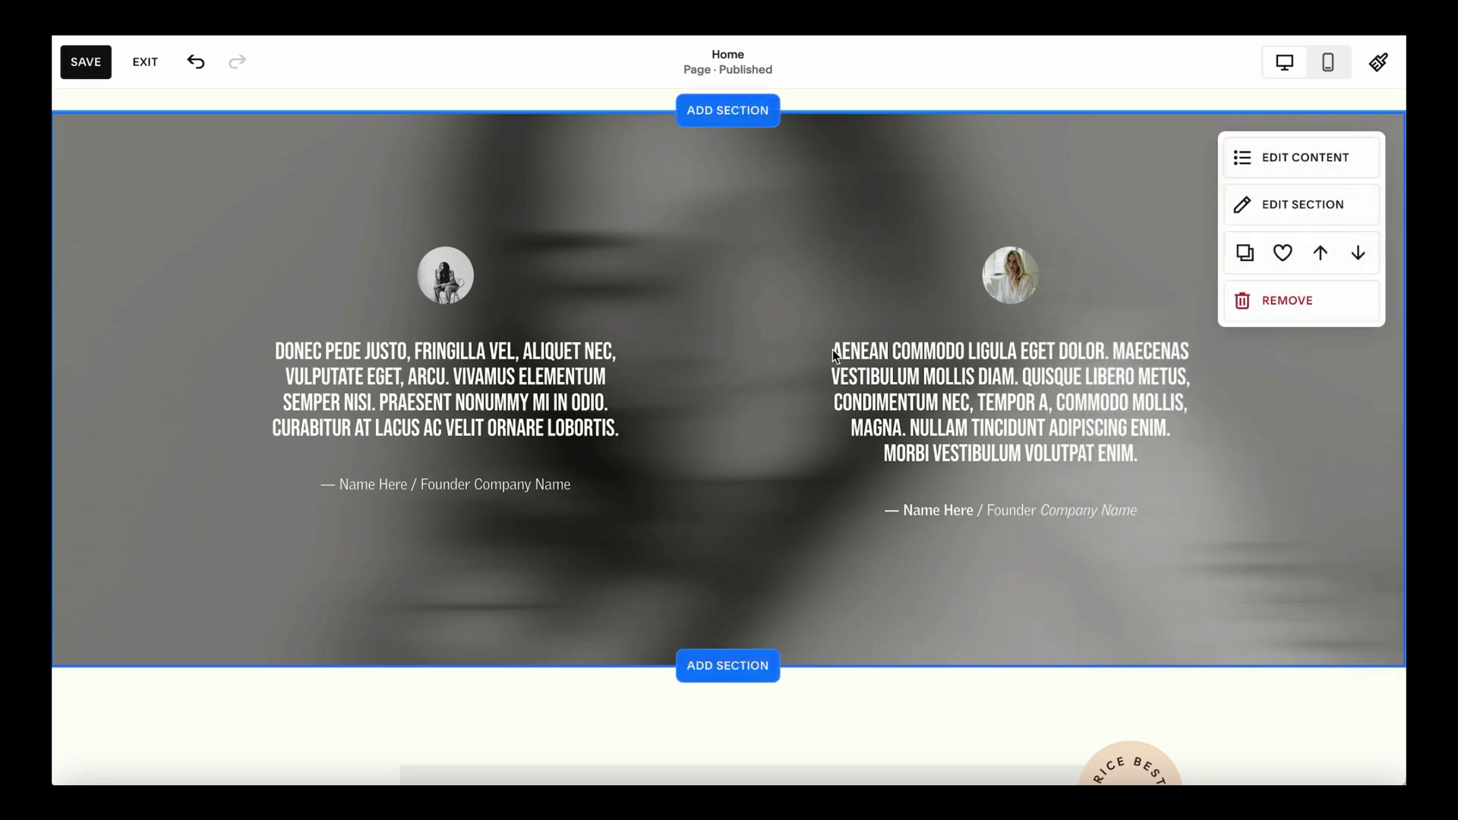
- Remove the testimonials section's blurred background photo and apply a Bright color theme
{"action": "left_click", "coordinate": [1239, 236]}
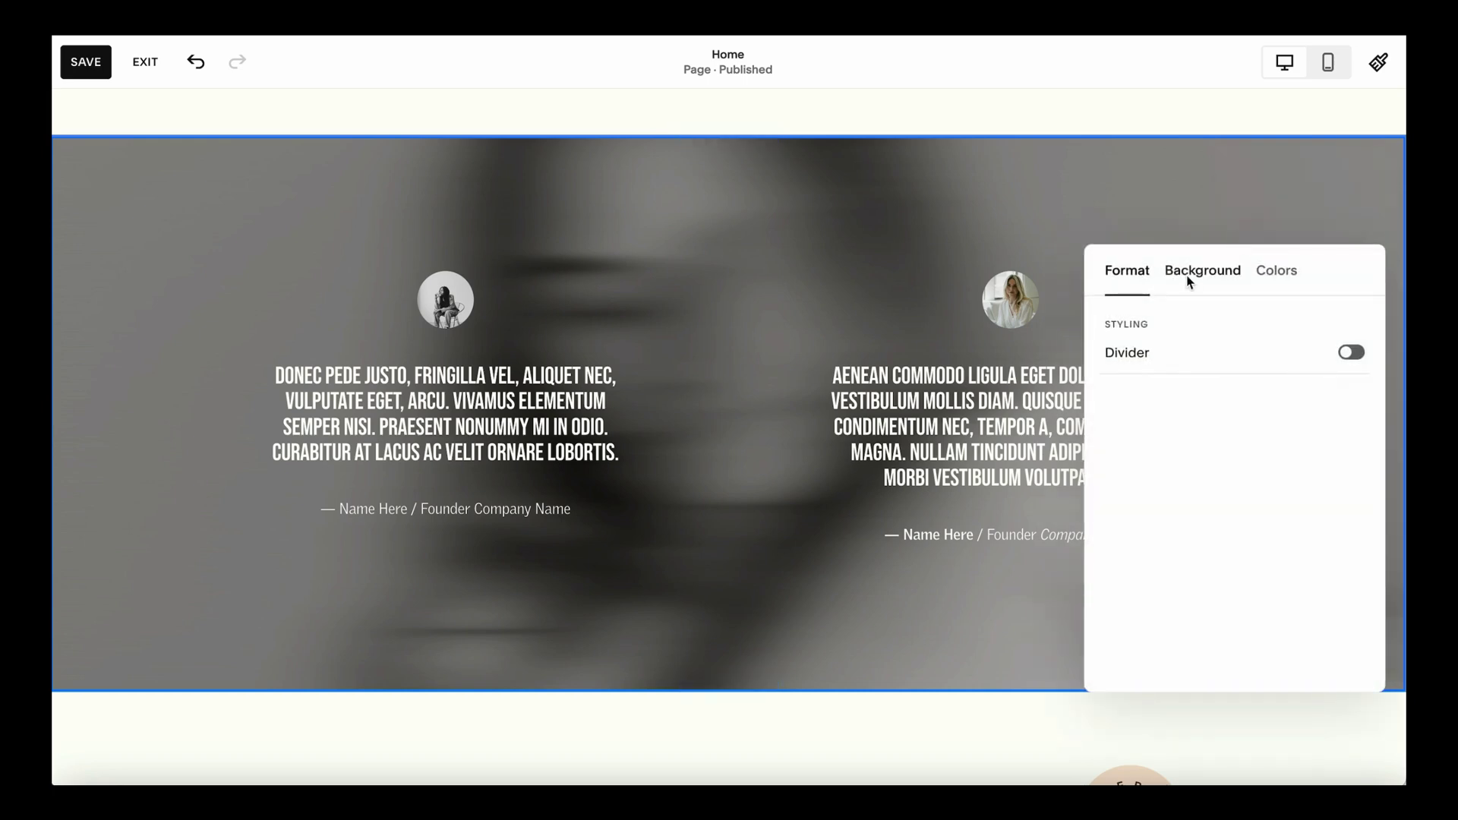
{"action": "left_click", "coordinate": [1203, 272]}
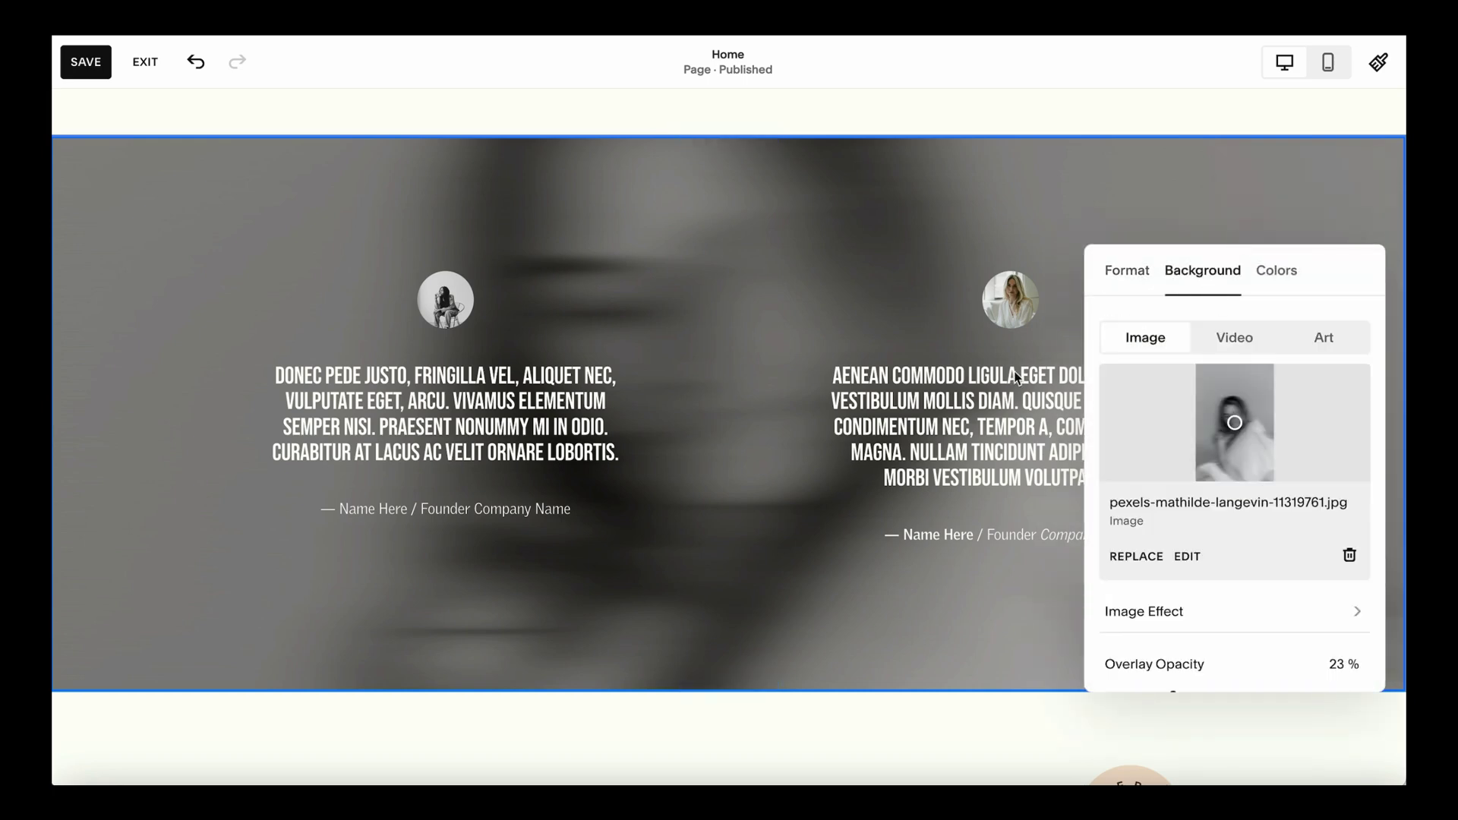
{"action": "left_click", "coordinate": [1349, 556]}
{"action": "left_click", "coordinate": [1276, 271]}
{"action": "scroll", "coordinate": [1245, 554], "scroll_direction": "up", "scroll_amount": 2}
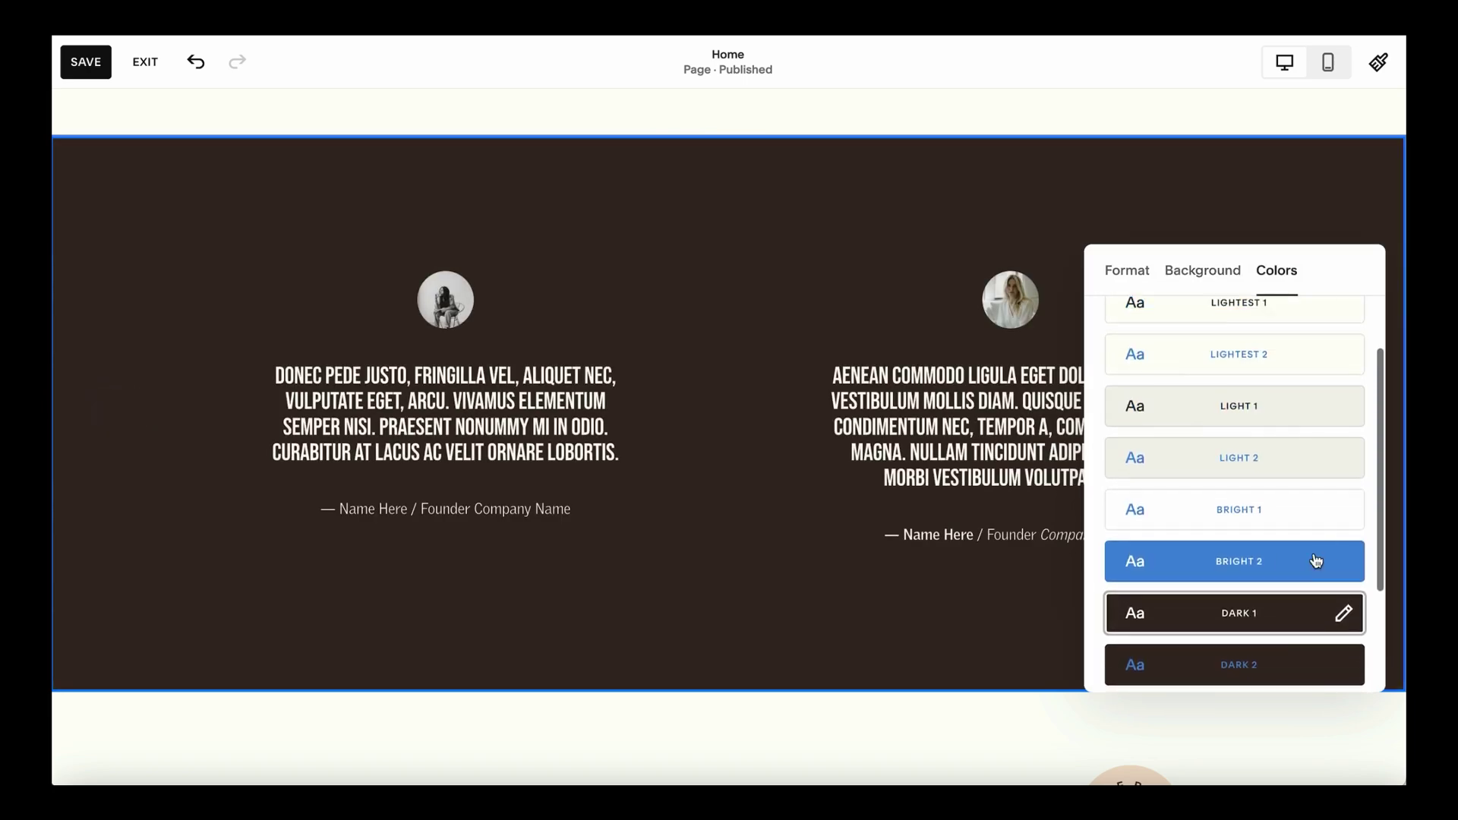
{"action": "left_click", "coordinate": [1317, 510]}
{"action": "scroll", "coordinate": [826, 397], "scroll_direction": "up", "scroll_amount": 1}
{"action": "scroll", "coordinate": [1054, 341], "scroll_direction": "down", "scroll_amount": 6}
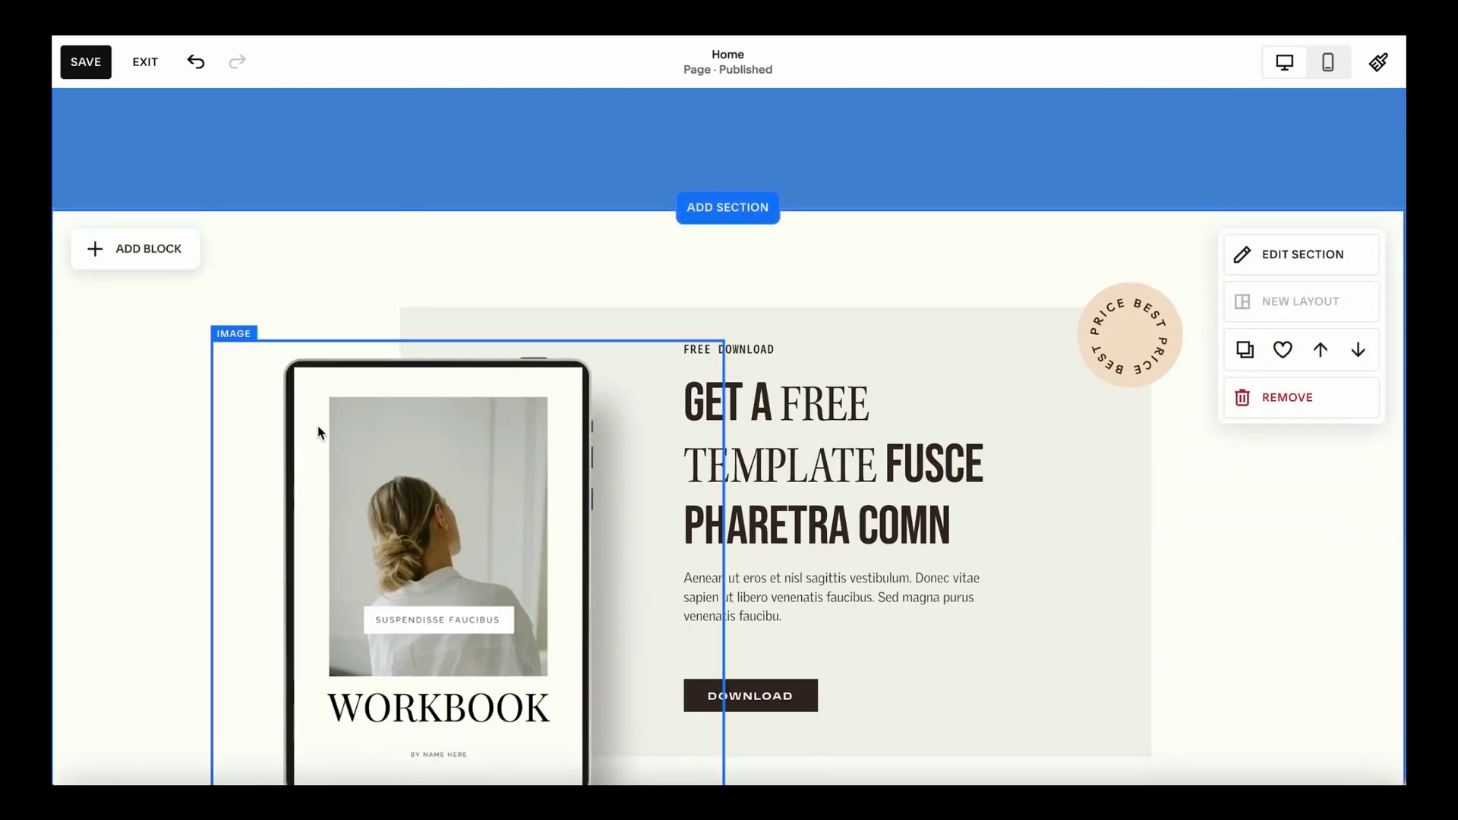
{"action": "scroll", "coordinate": [450, 460], "scroll_direction": "down", "scroll_amount": 2}
{"action": "scroll", "coordinate": [788, 475], "scroll_direction": "down", "scroll_amount": 1}
{"action": "scroll", "coordinate": [790, 477], "scroll_direction": "up", "scroll_amount": 1}
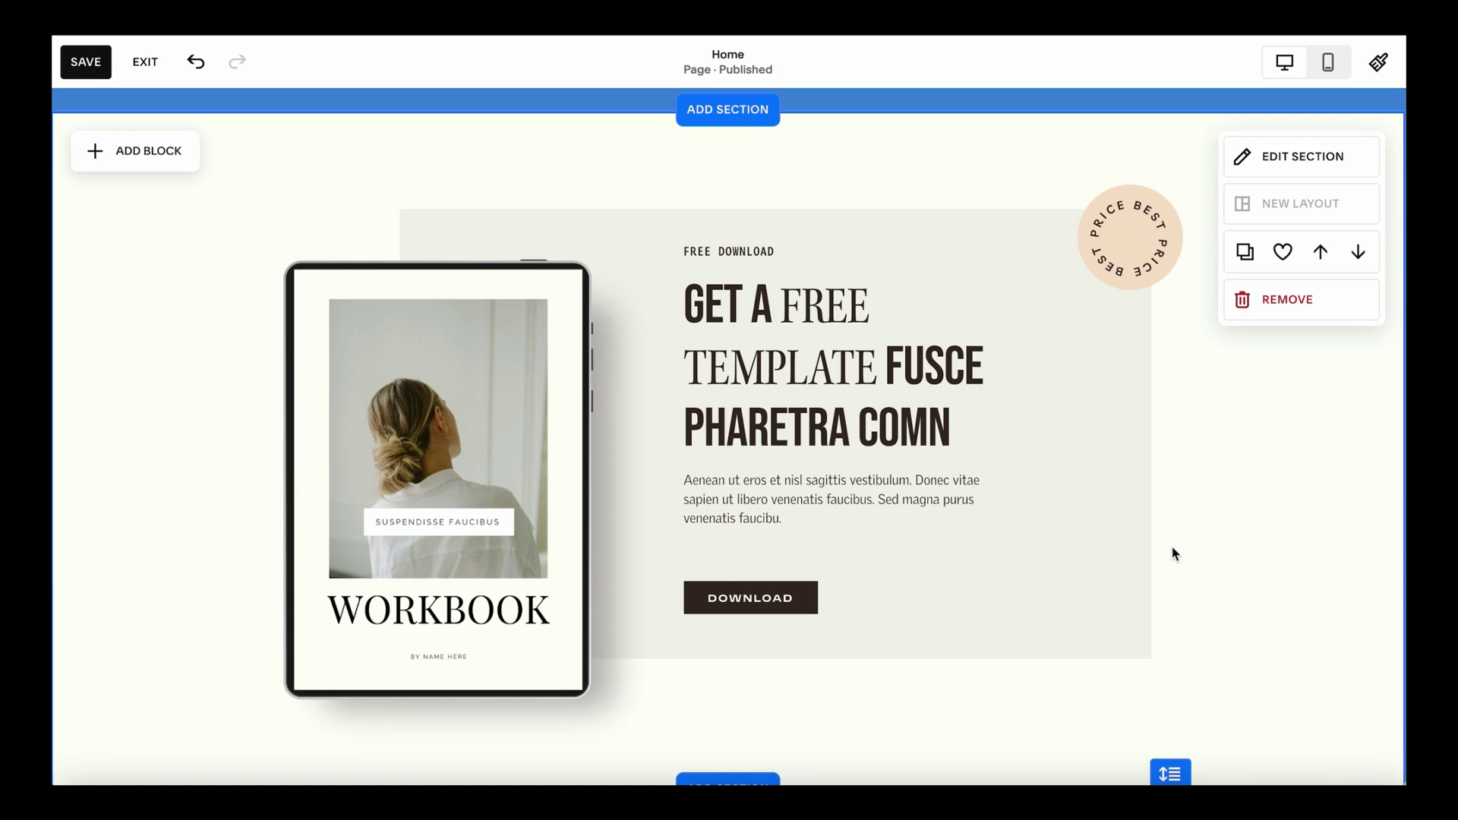
{"action": "scroll", "coordinate": [1223, 481], "scroll_direction": "down", "scroll_amount": 1}
{"action": "scroll", "coordinate": [1223, 481], "scroll_direction": "up", "scroll_amount": 1}
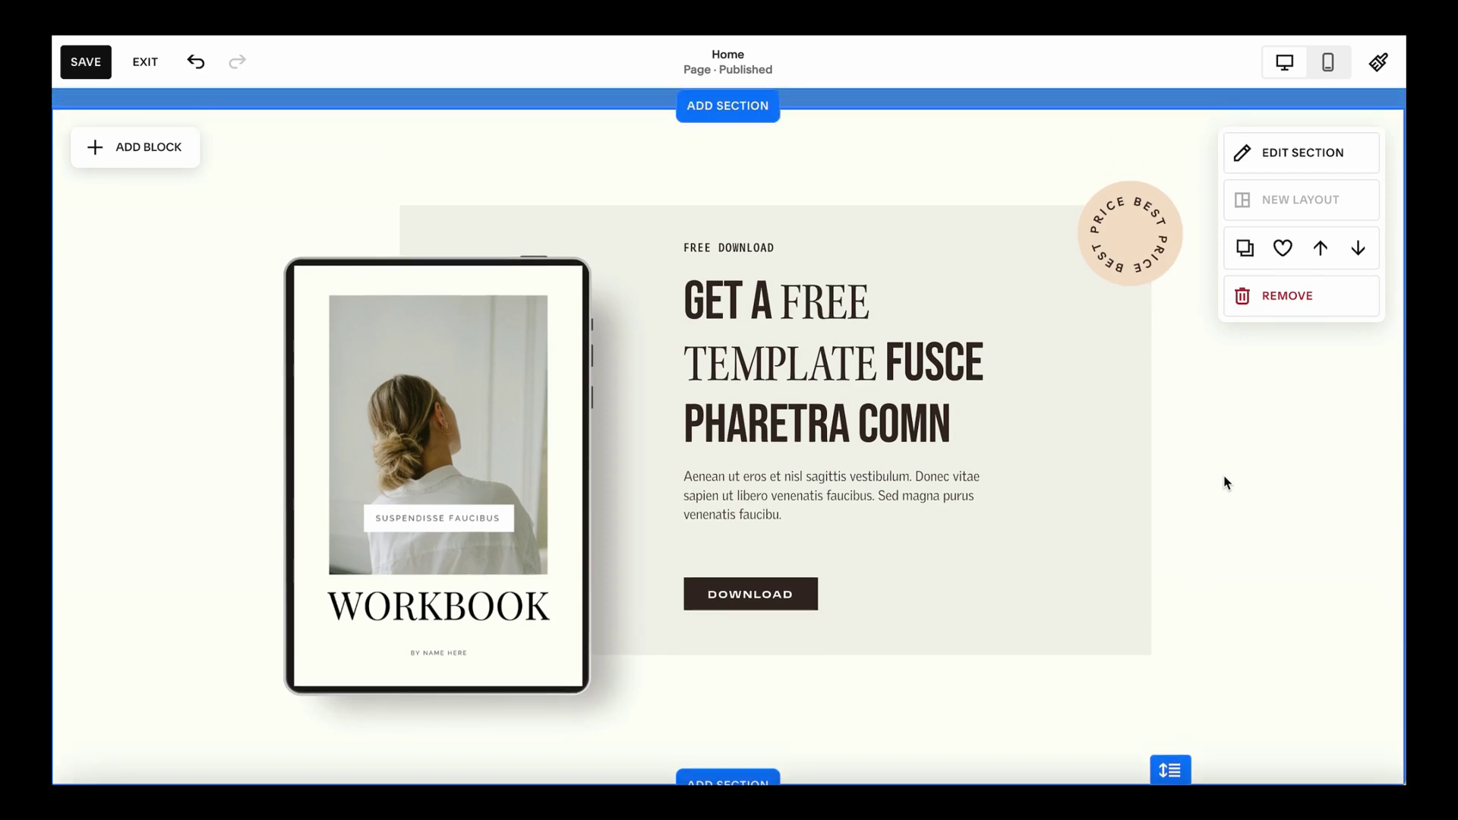
{"action": "scroll", "coordinate": [1091, 565], "scroll_direction": "down", "scroll_amount": 8}
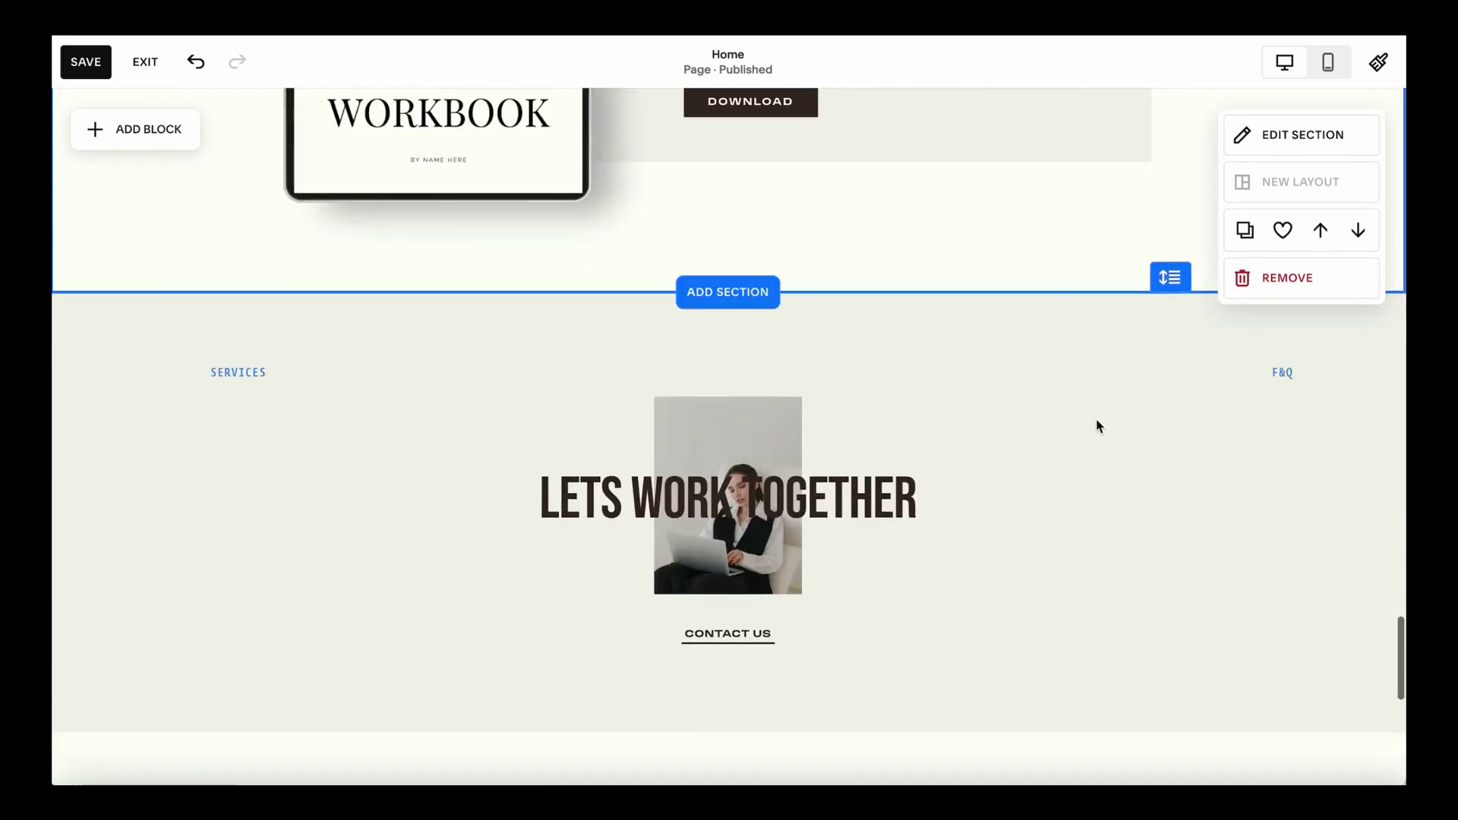
{"action": "scroll", "coordinate": [1048, 365], "scroll_direction": "up", "scroll_amount": 1}
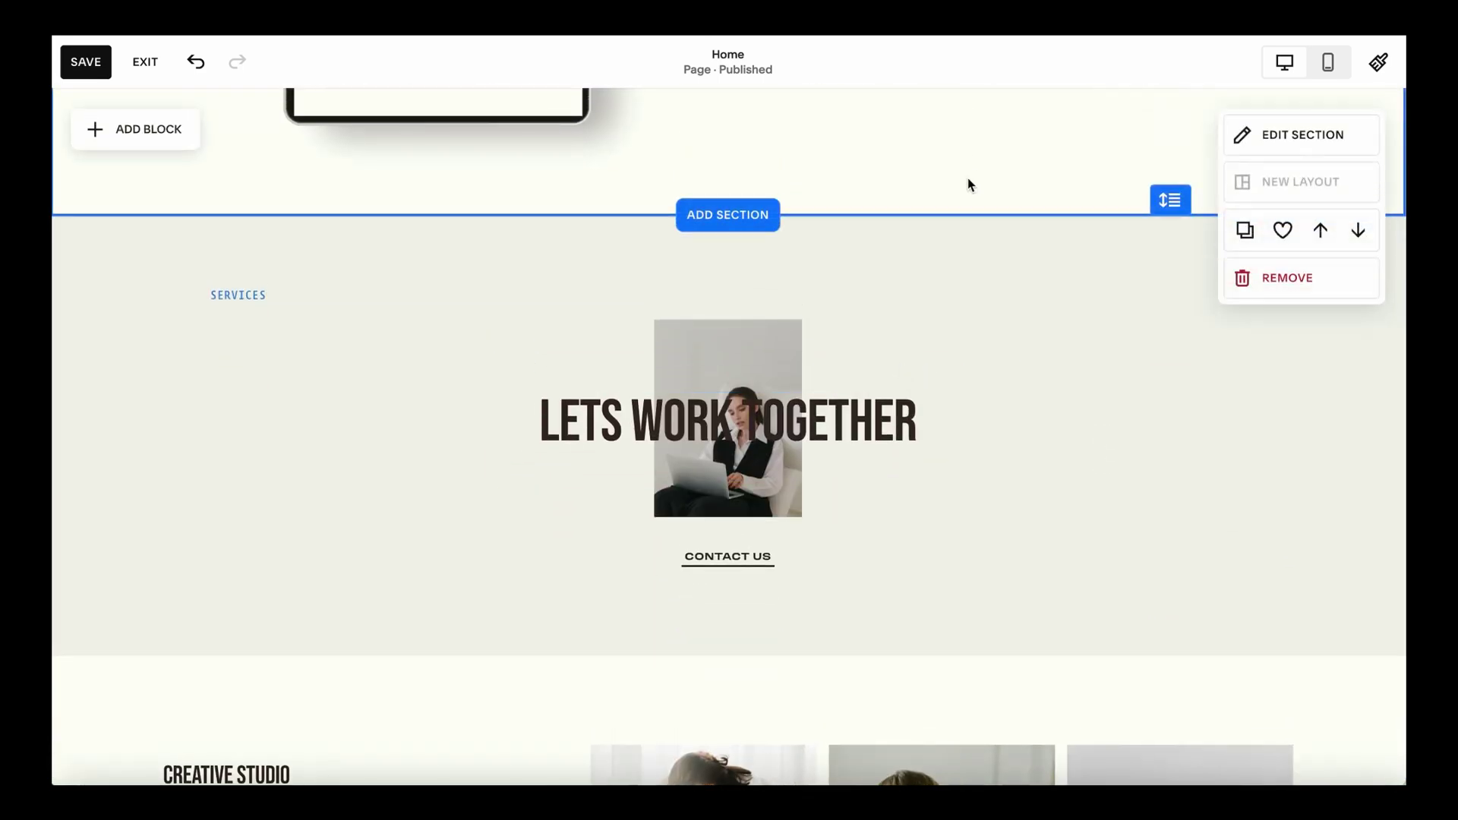
{"action": "scroll", "coordinate": [999, 435], "scroll_direction": "up", "scroll_amount": 1}
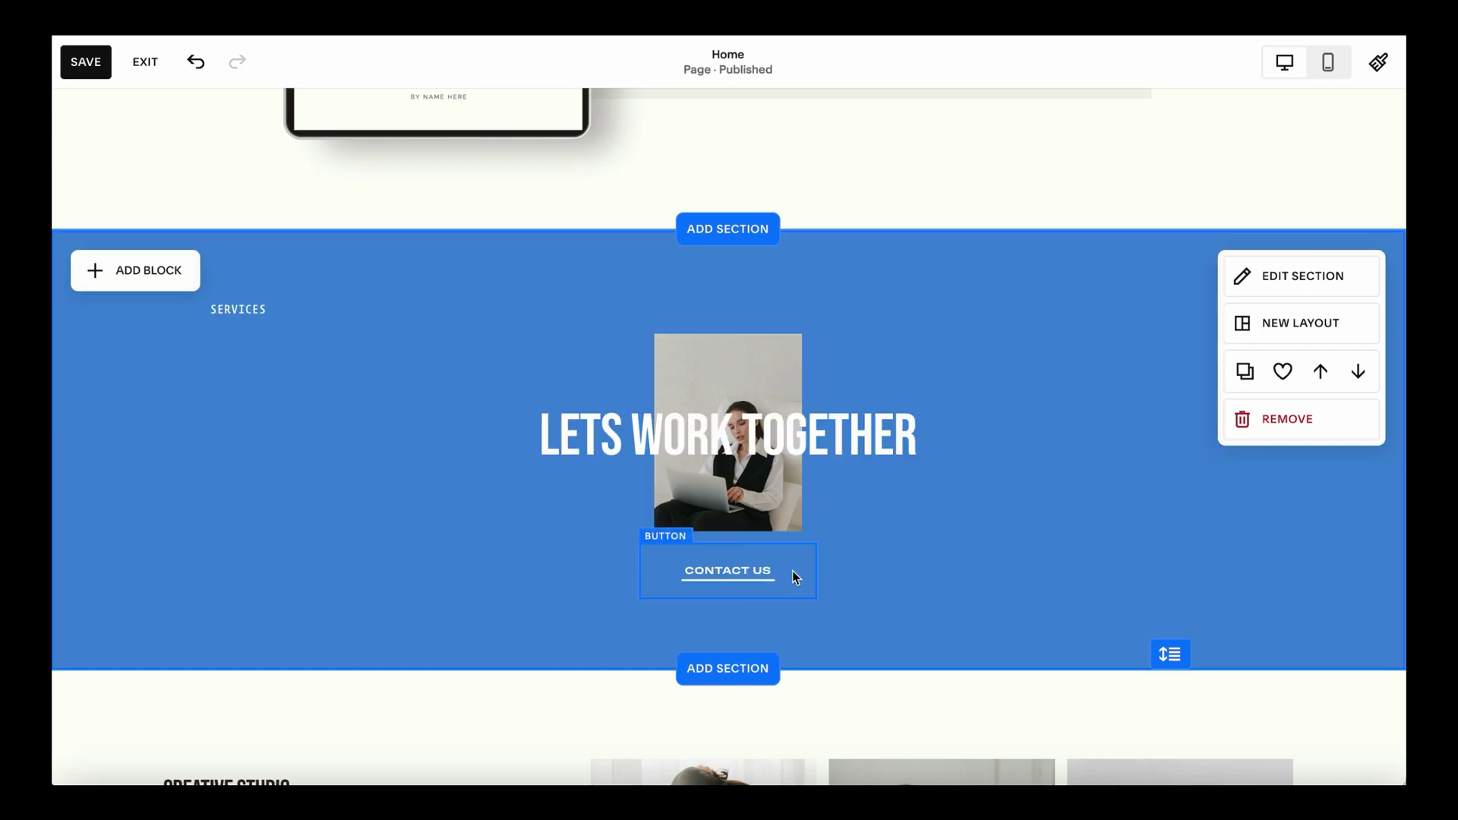
- Link the Contact Us button to the Contact page
{"action": "left_click", "coordinate": [786, 574]}
{"action": "left_click", "coordinate": [660, 503]}
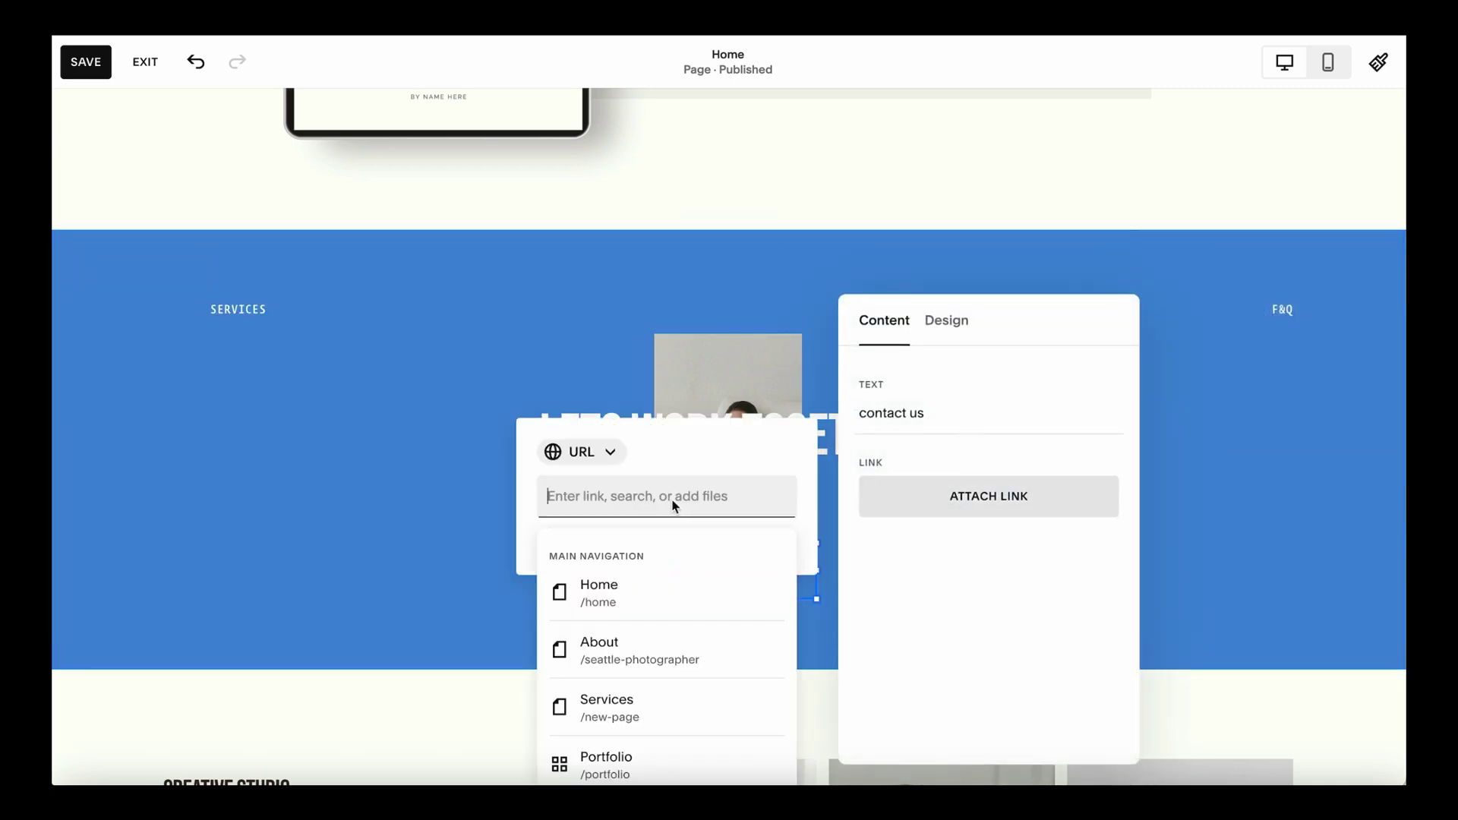
{"action": "type", "text": "con"}
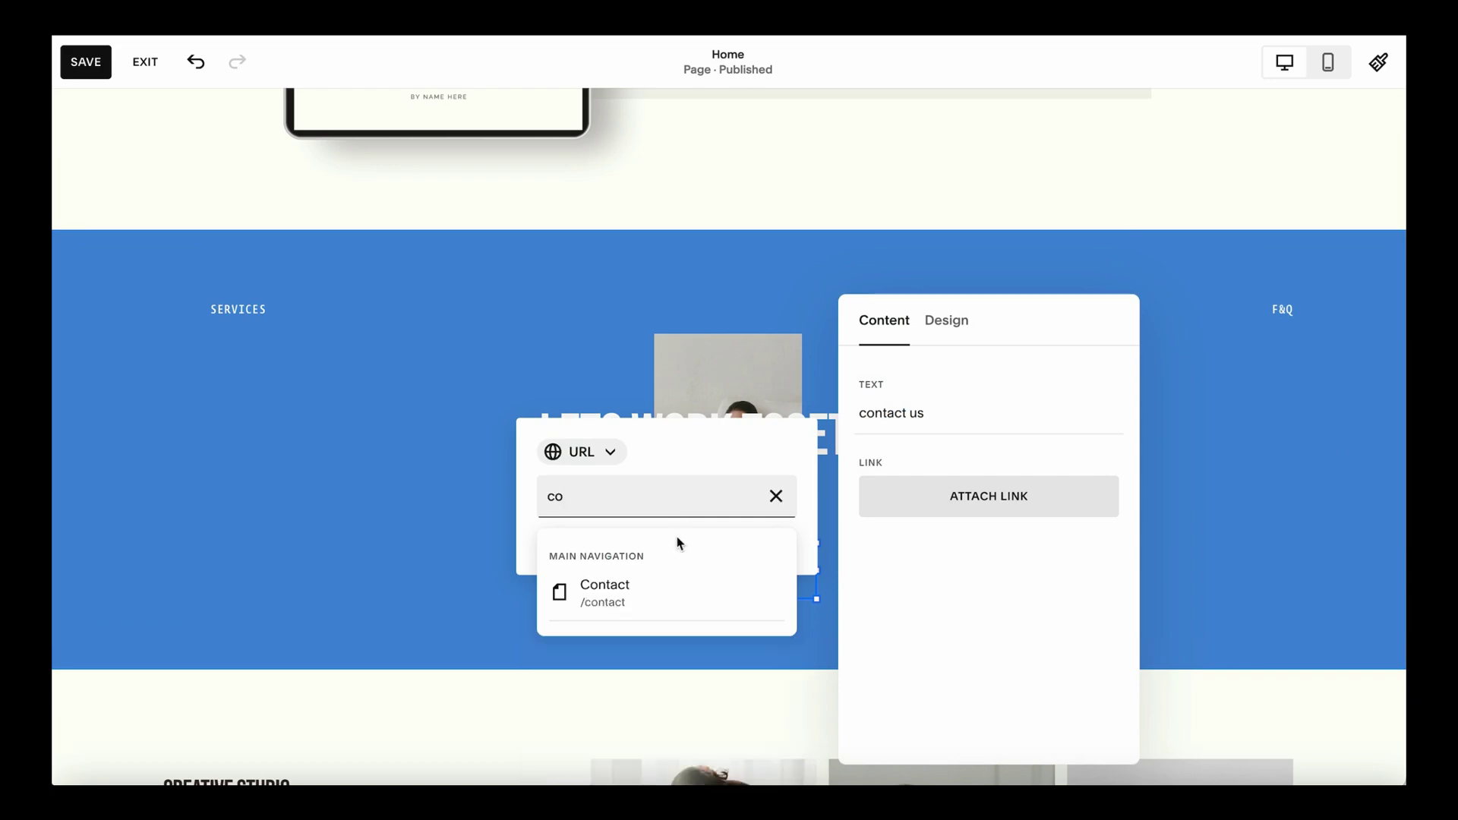
{"action": "left_click", "coordinate": [690, 579]}
{"action": "left_click", "coordinate": [332, 511]}
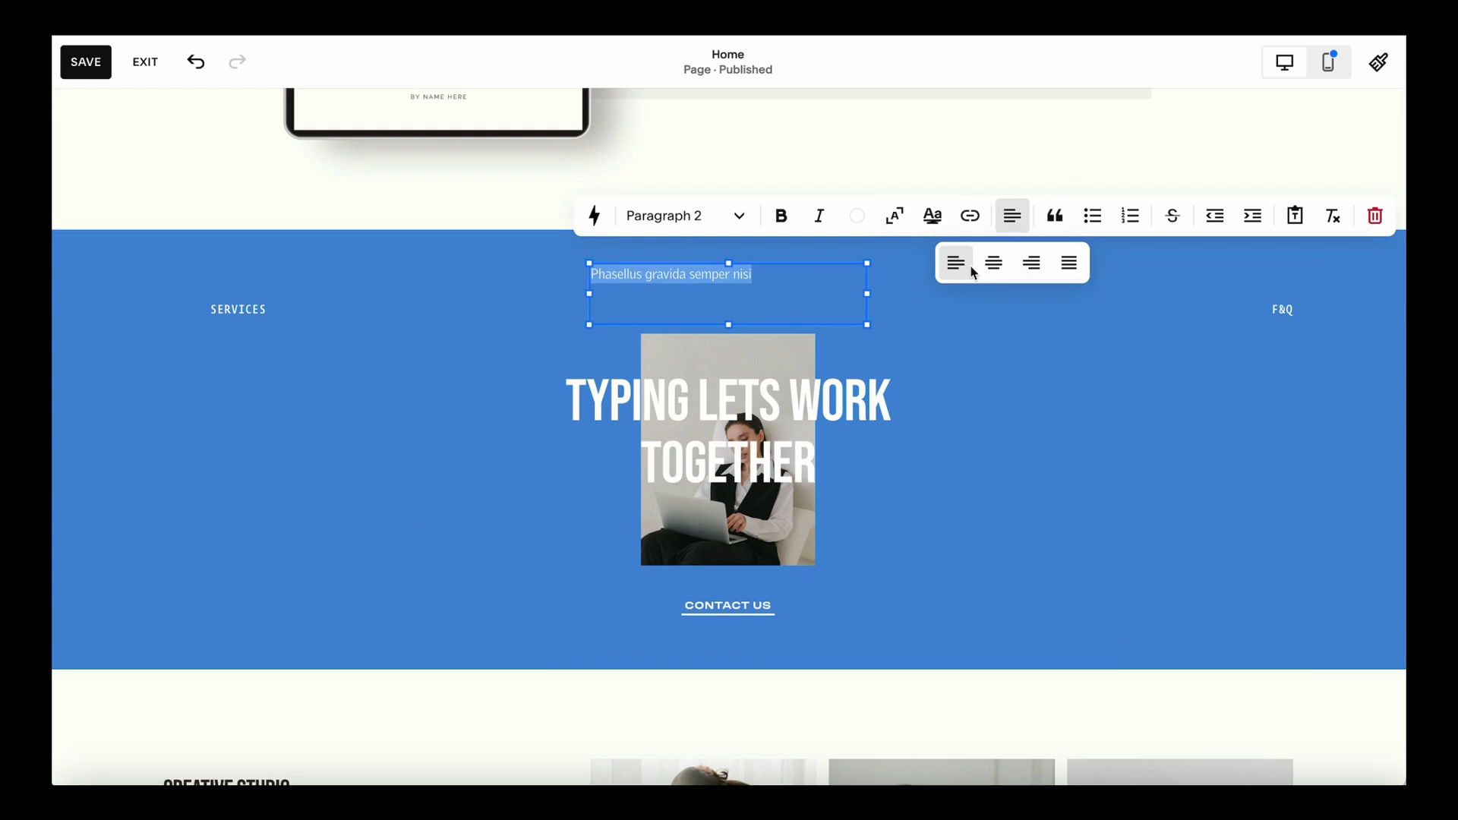
- Center-align the 'Phasellus gravida semper nisi' line above the call-to-action heading
{"action": "left_click", "coordinate": [993, 262]}
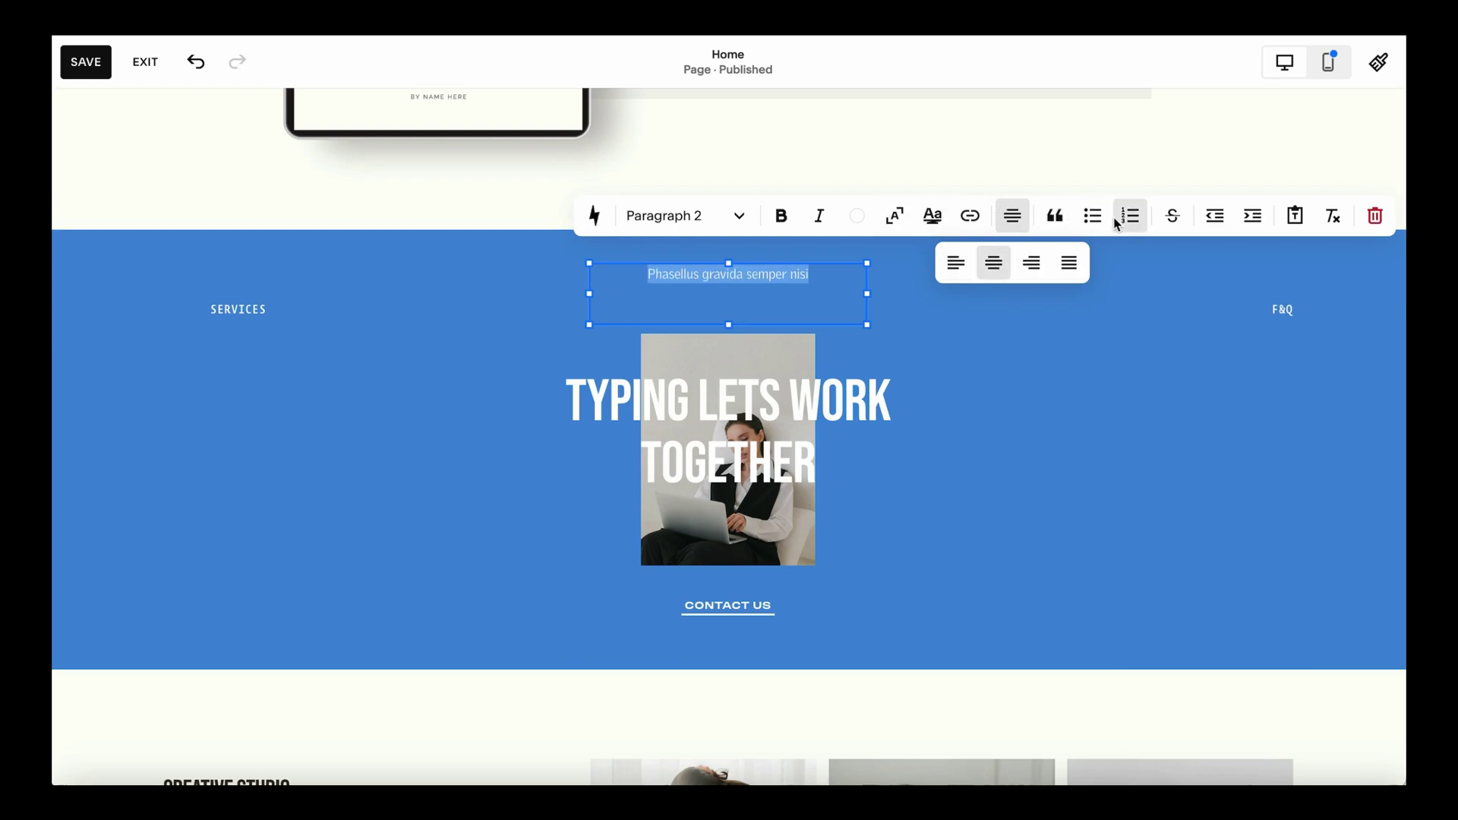
{"action": "left_click", "coordinate": [741, 215]}
{"action": "left_click", "coordinate": [536, 417]}
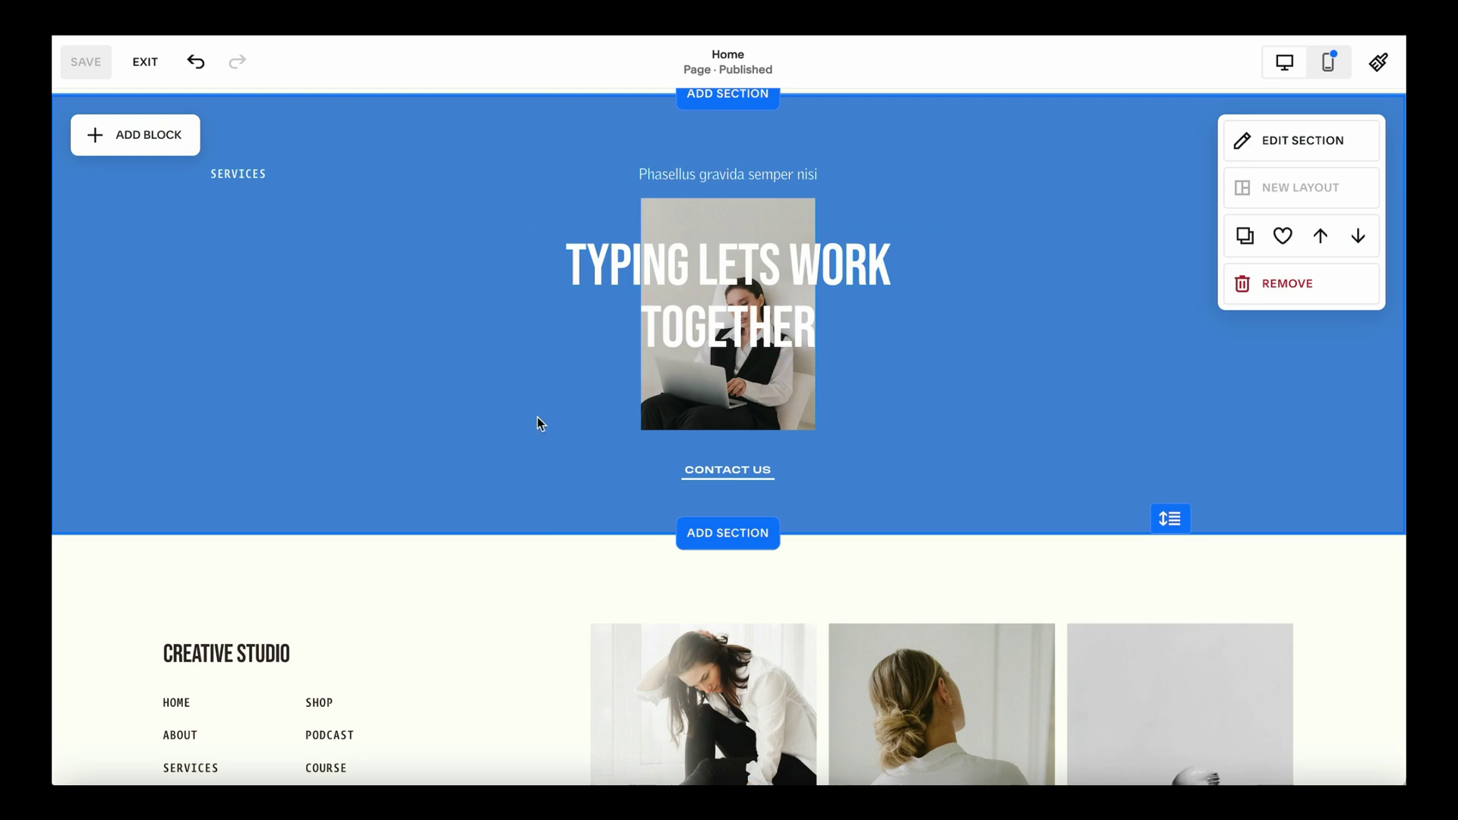
{"action": "scroll", "coordinate": [551, 504], "scroll_direction": "down", "scroll_amount": 8}
{"action": "scroll", "coordinate": [551, 505], "scroll_direction": "up", "scroll_amount": 3}
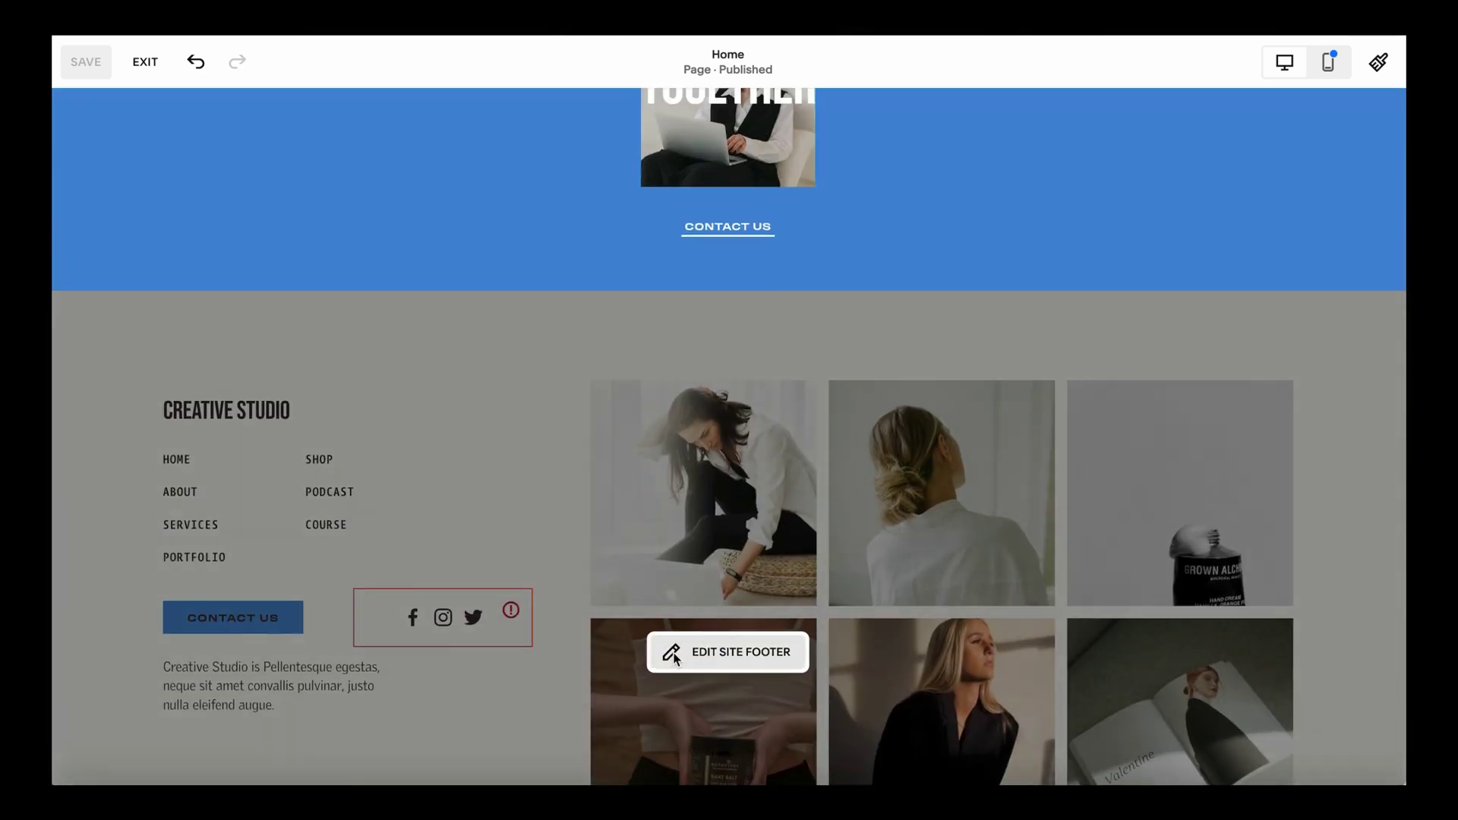
- Link the footer's SERVICES text to the Services page (/new-page) and save the footer
{"action": "left_click", "coordinate": [674, 657]}
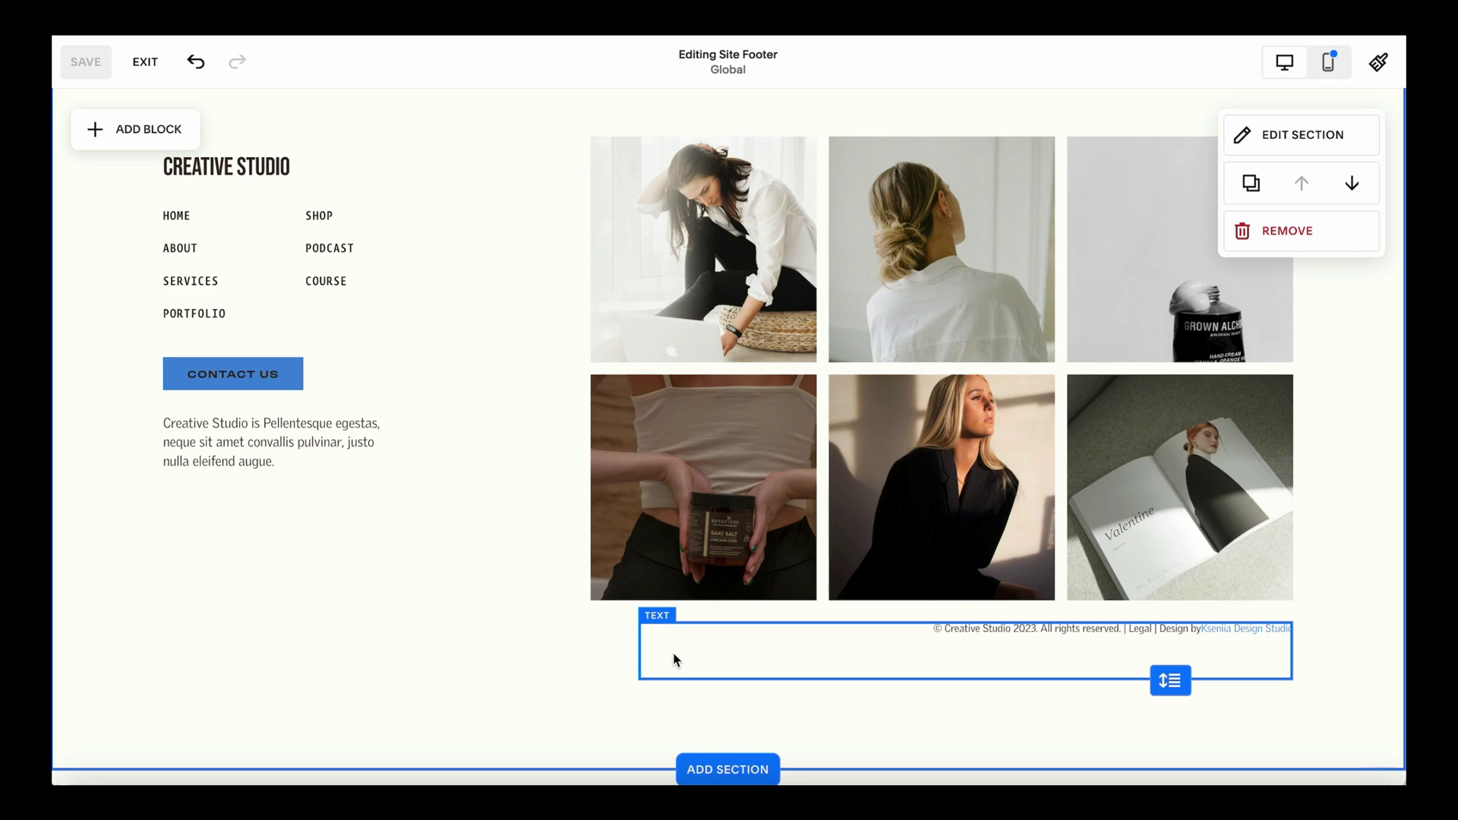
{"action": "scroll", "coordinate": [433, 595], "scroll_direction": "up", "scroll_amount": 1}
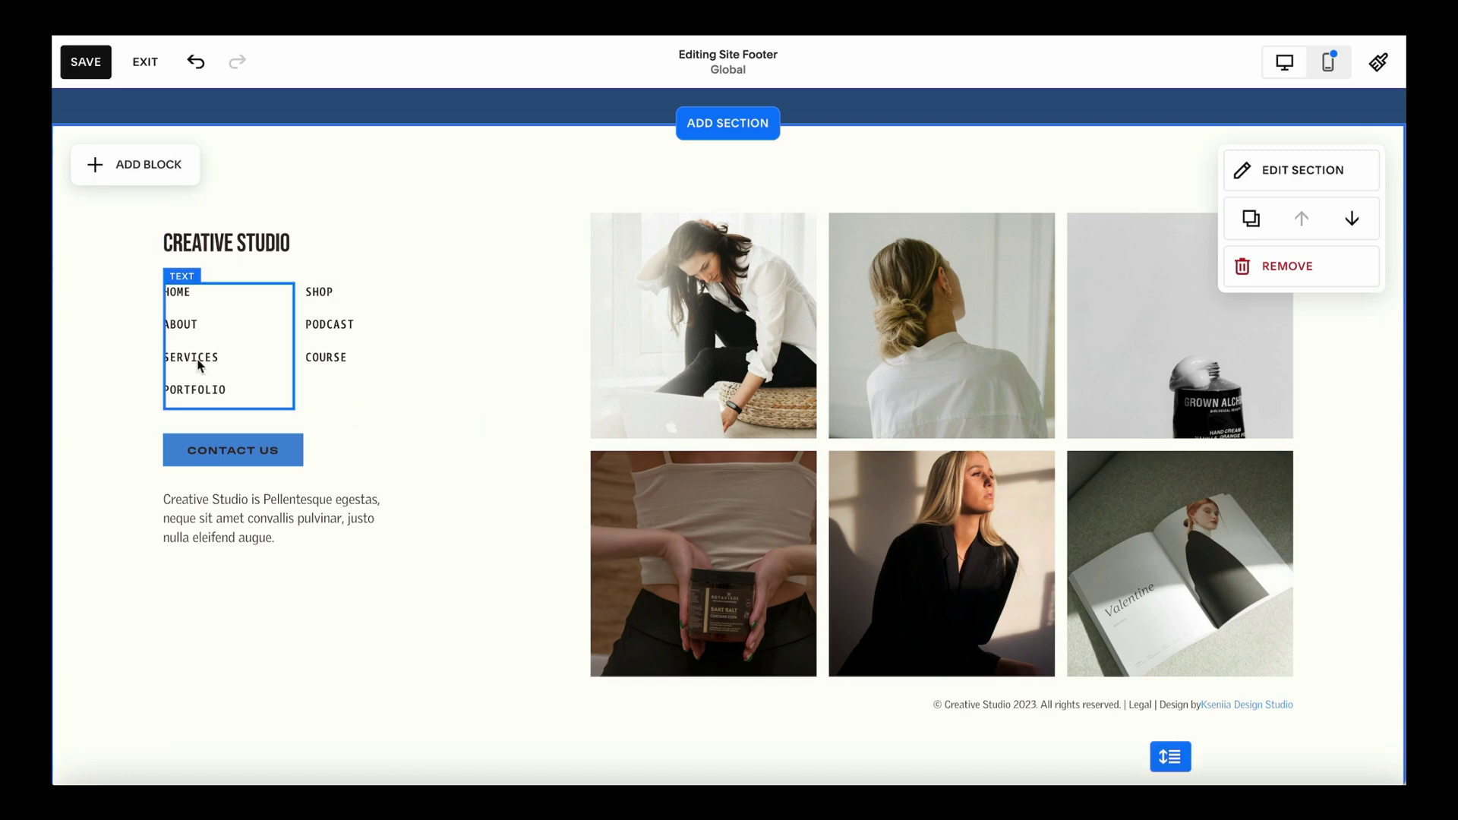
{"action": "left_click", "coordinate": [254, 393]}
{"action": "double_click", "coordinate": [215, 358]}
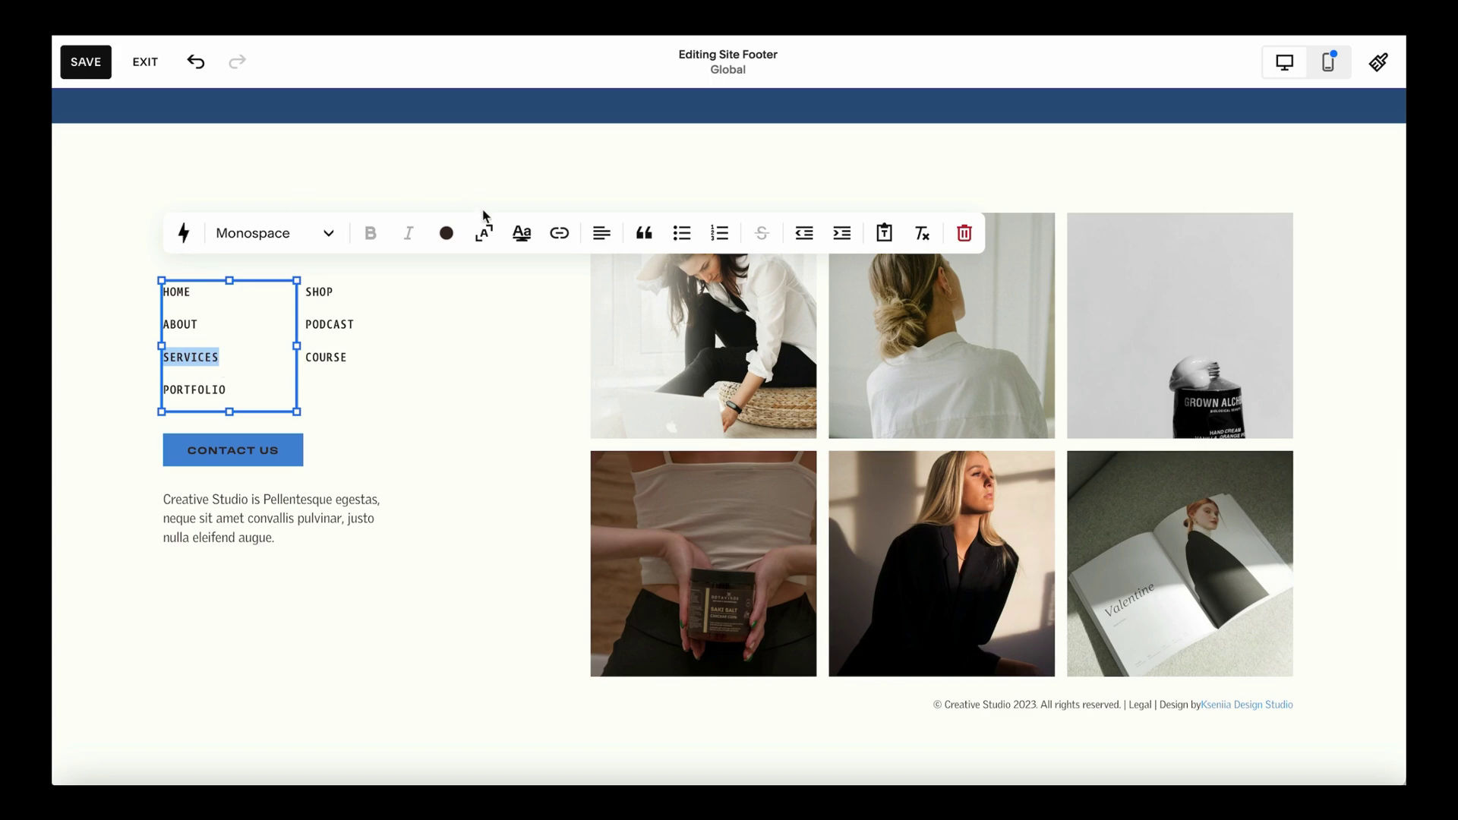
{"action": "left_click", "coordinate": [560, 234]}
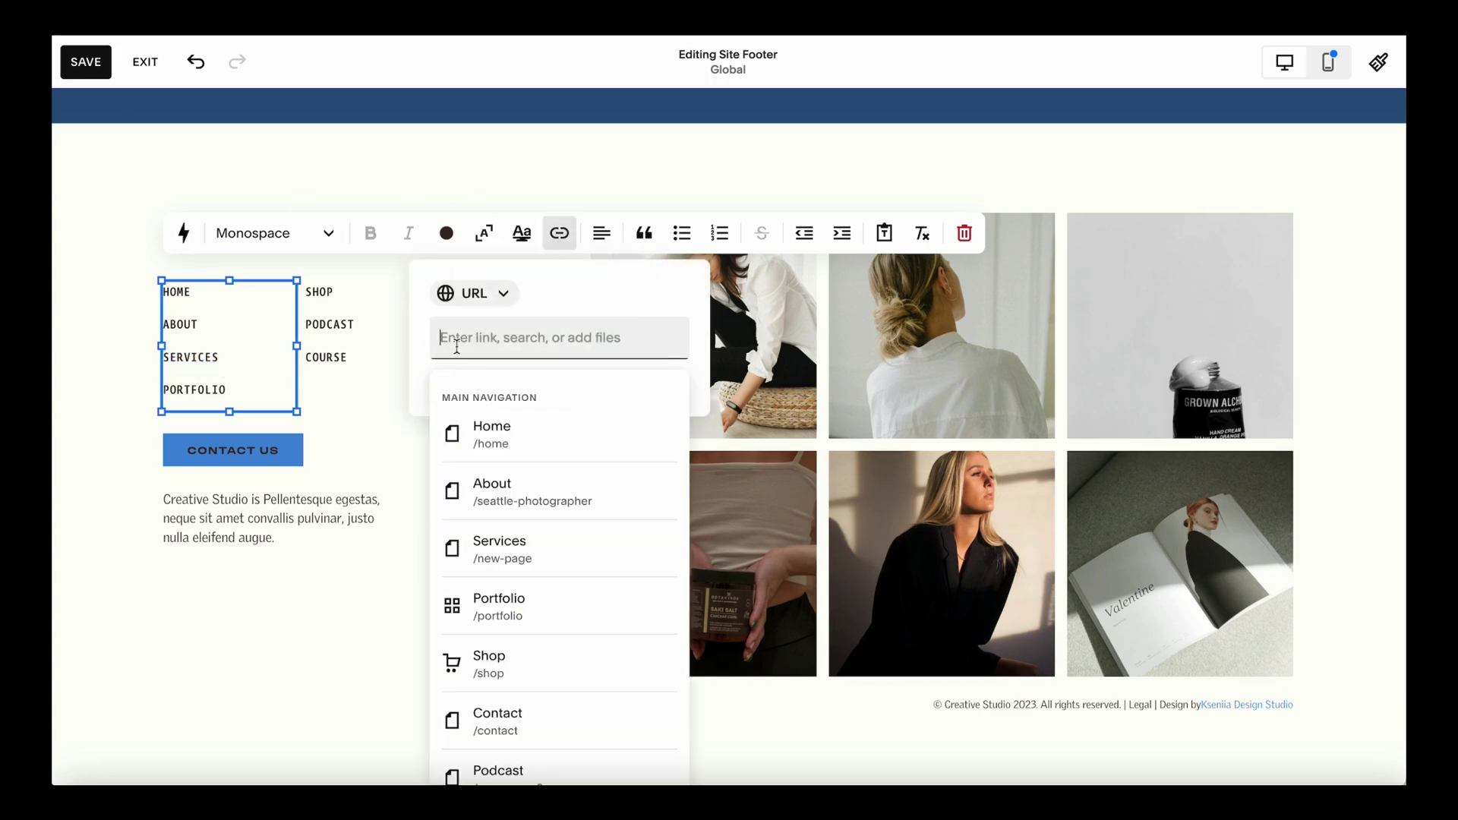
{"action": "left_click", "coordinate": [540, 553]}
{"action": "left_click", "coordinate": [76, 61]}
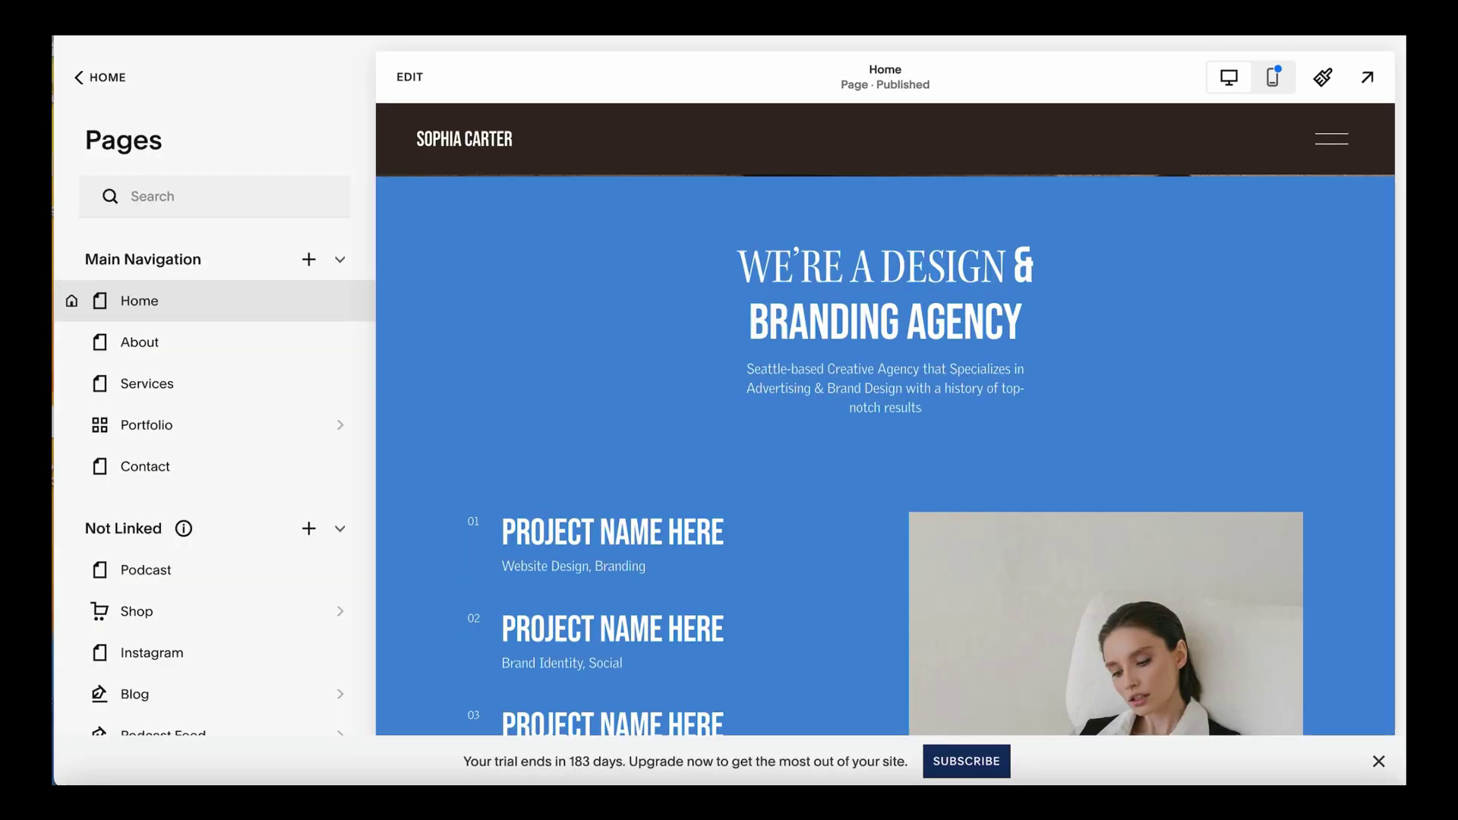
- From Settings > Site Availability, choose Upgrade to Publish to reach the plan selection page
{"action": "left_click", "coordinate": [77, 80]}
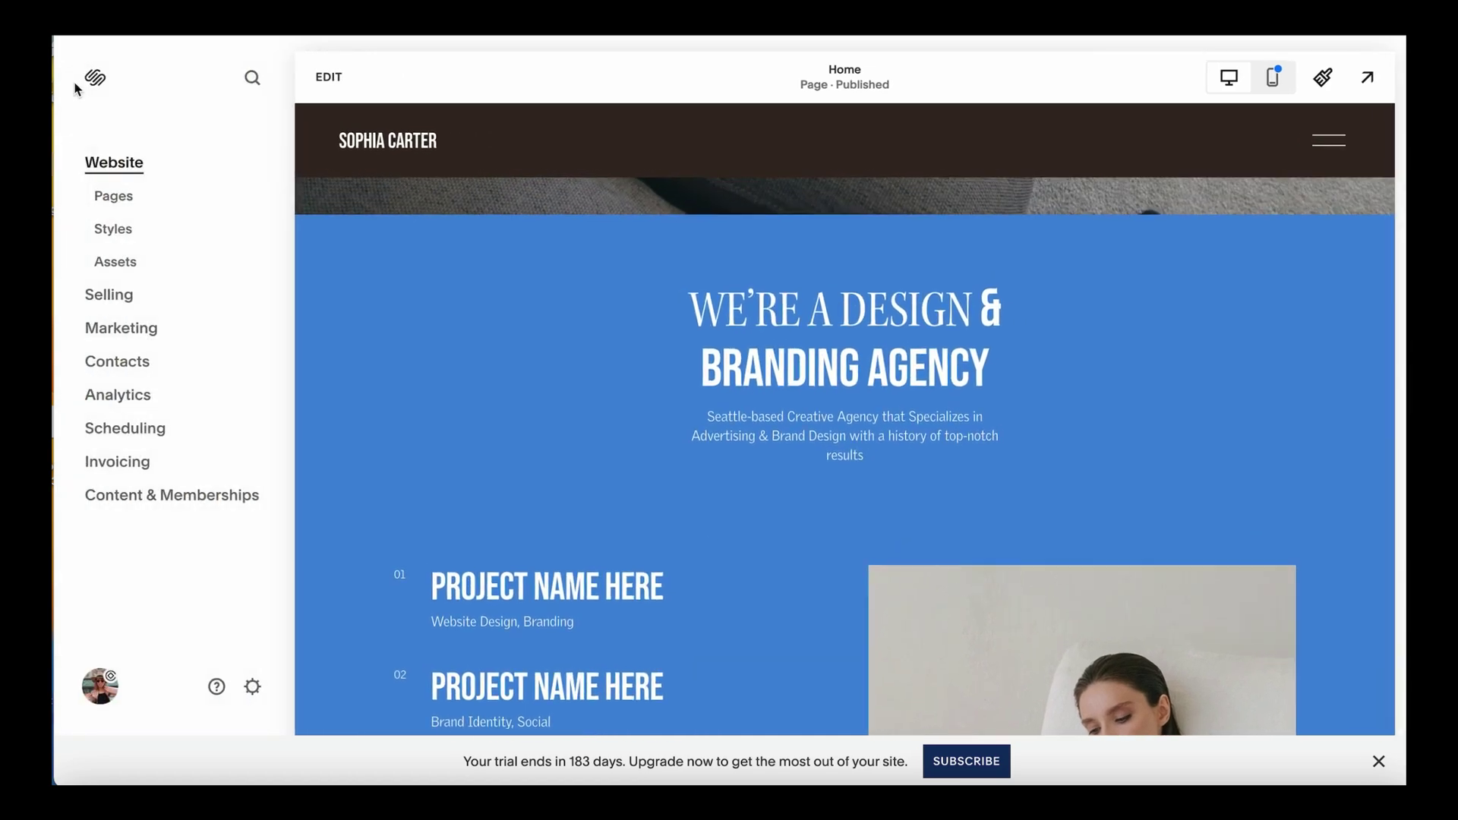
{"action": "left_click", "coordinate": [253, 688]}
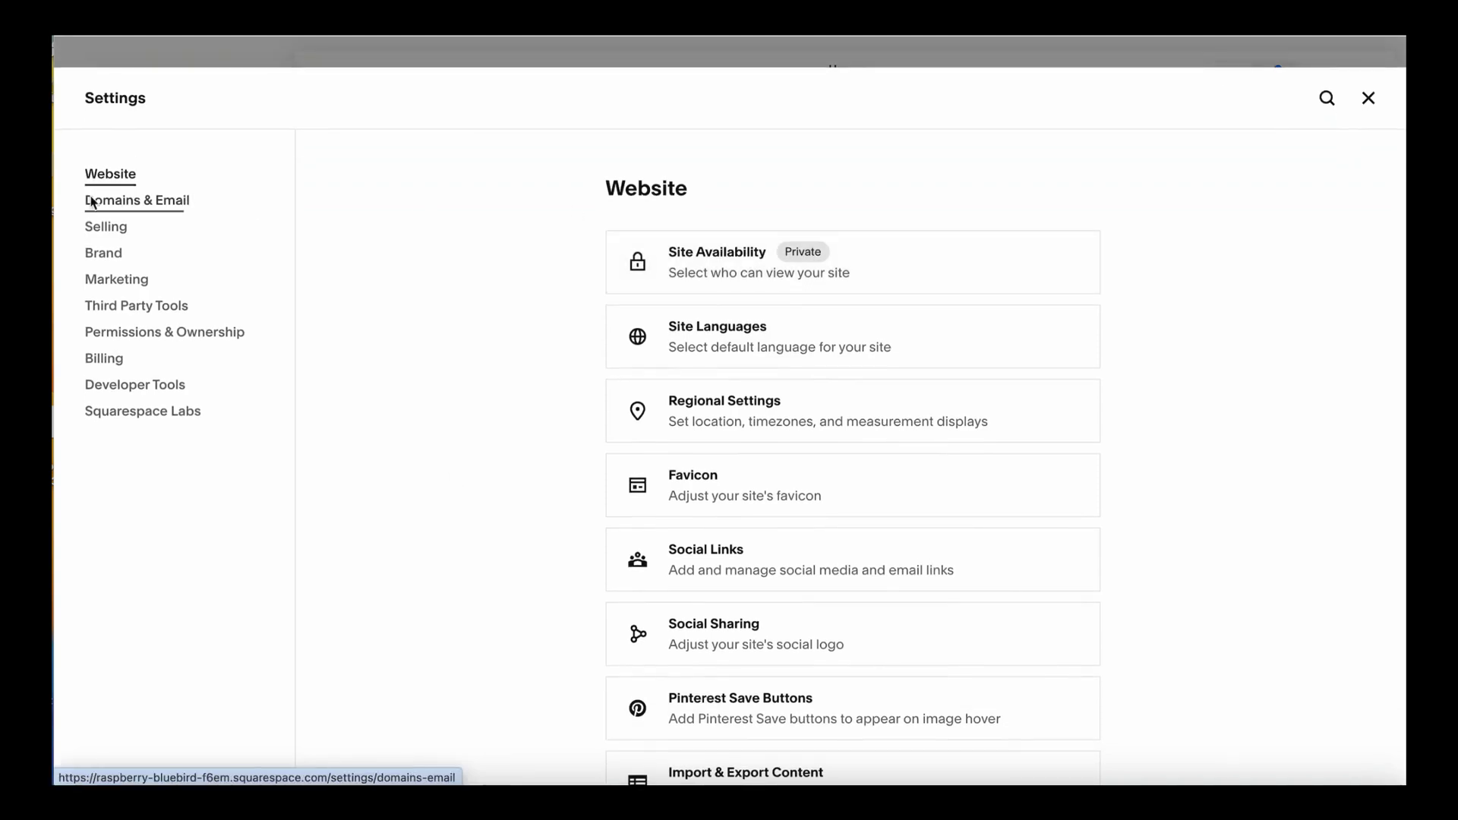
{"action": "left_click", "coordinate": [727, 259]}
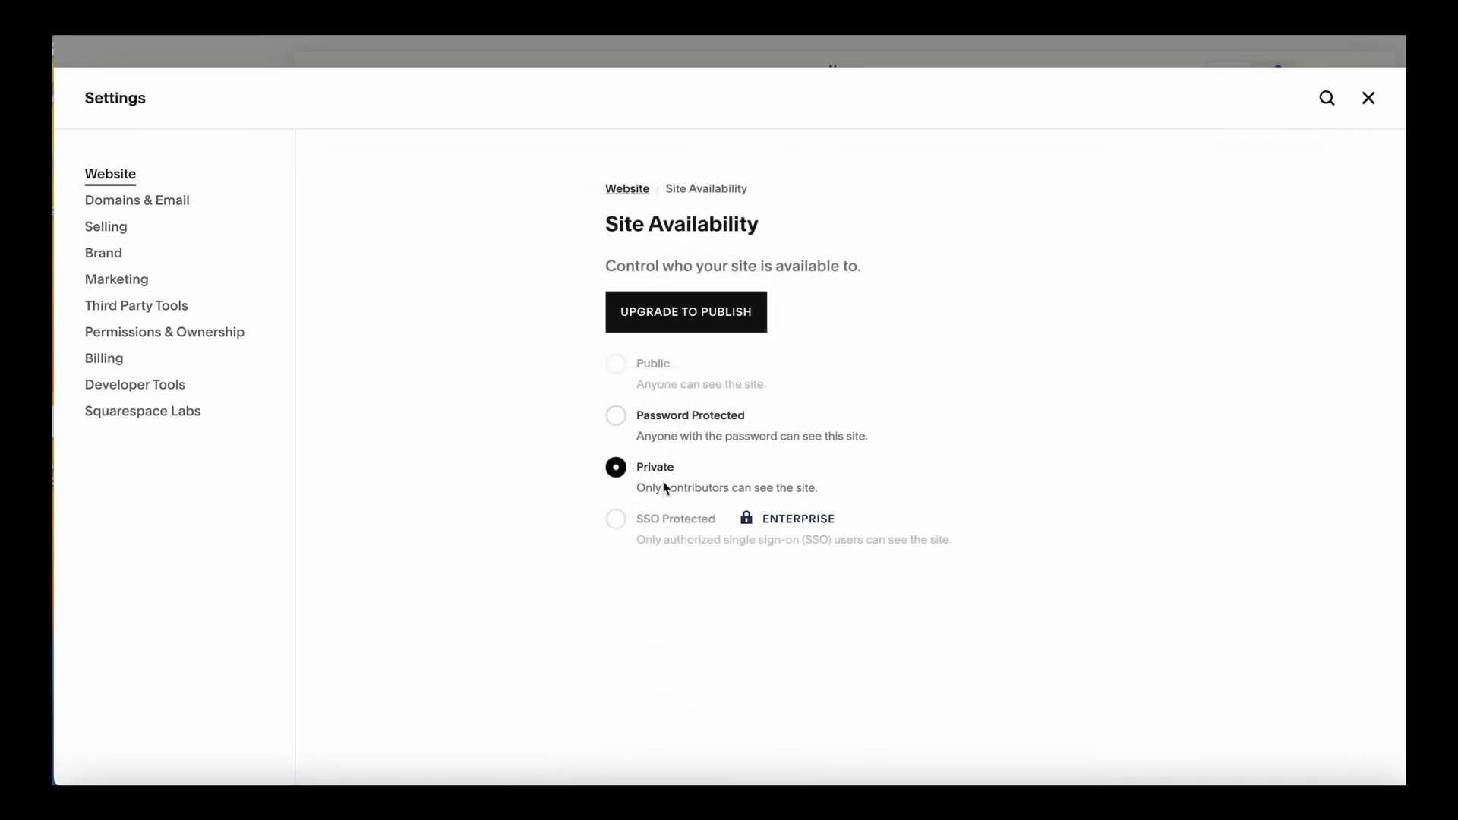
{"action": "mouse_move", "coordinate": [616, 369]}
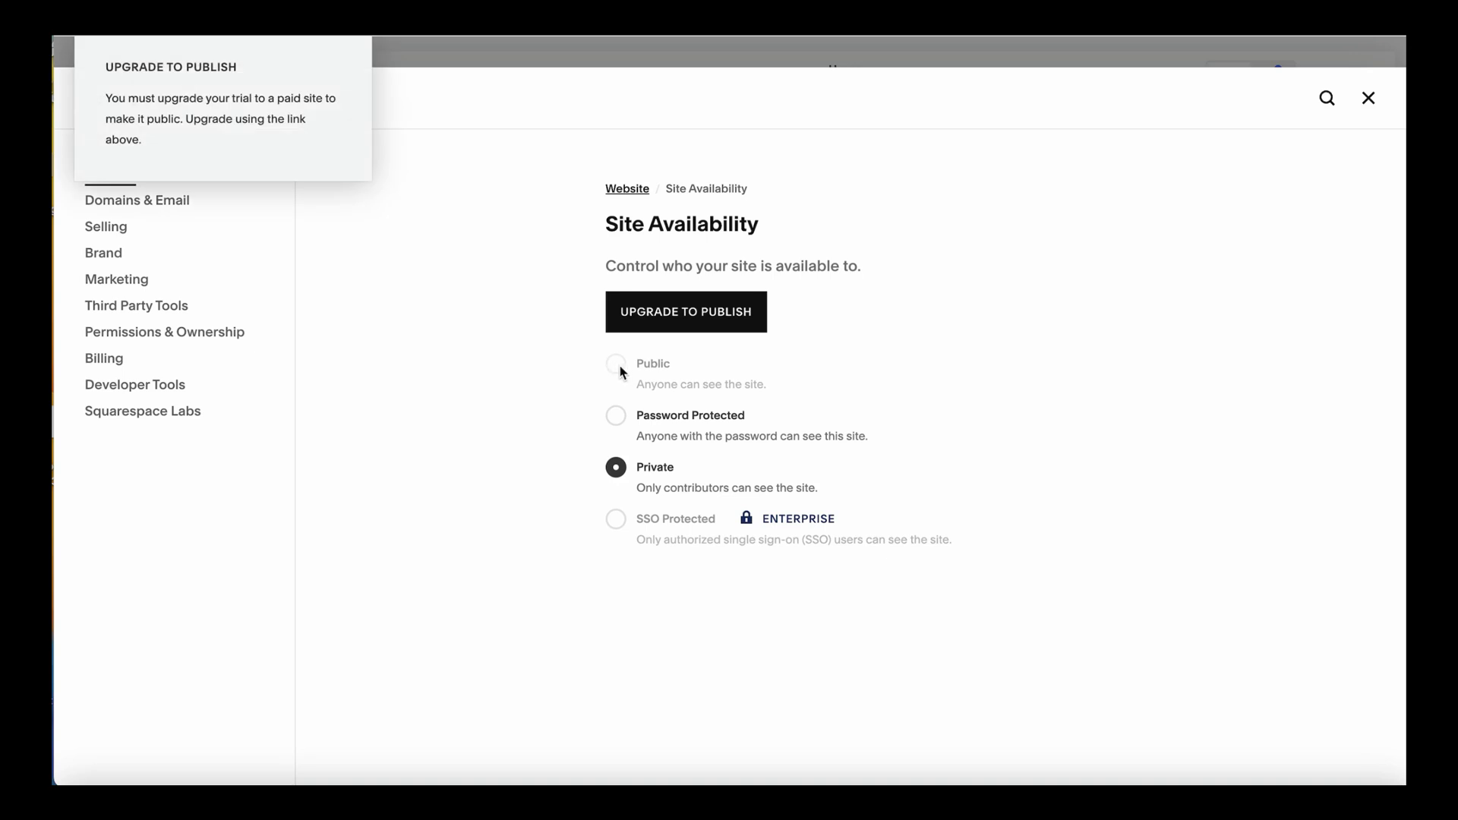
{"action": "left_click", "coordinate": [747, 319]}
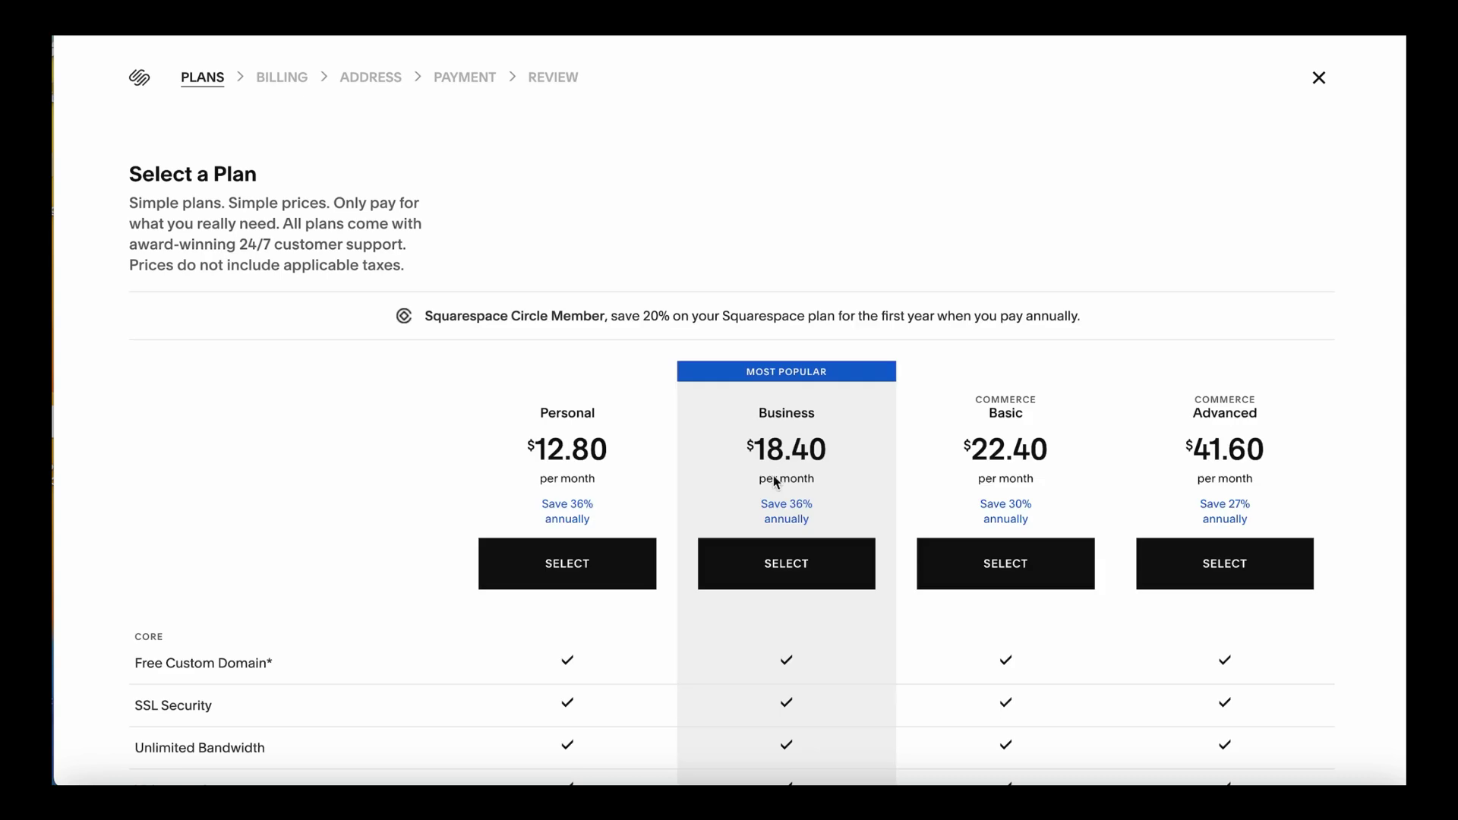
- Review the plans, find the Public option unavailable, and close Settings with the site still Private
{"action": "scroll", "coordinate": [773, 475], "scroll_direction": "down", "scroll_amount": 1}
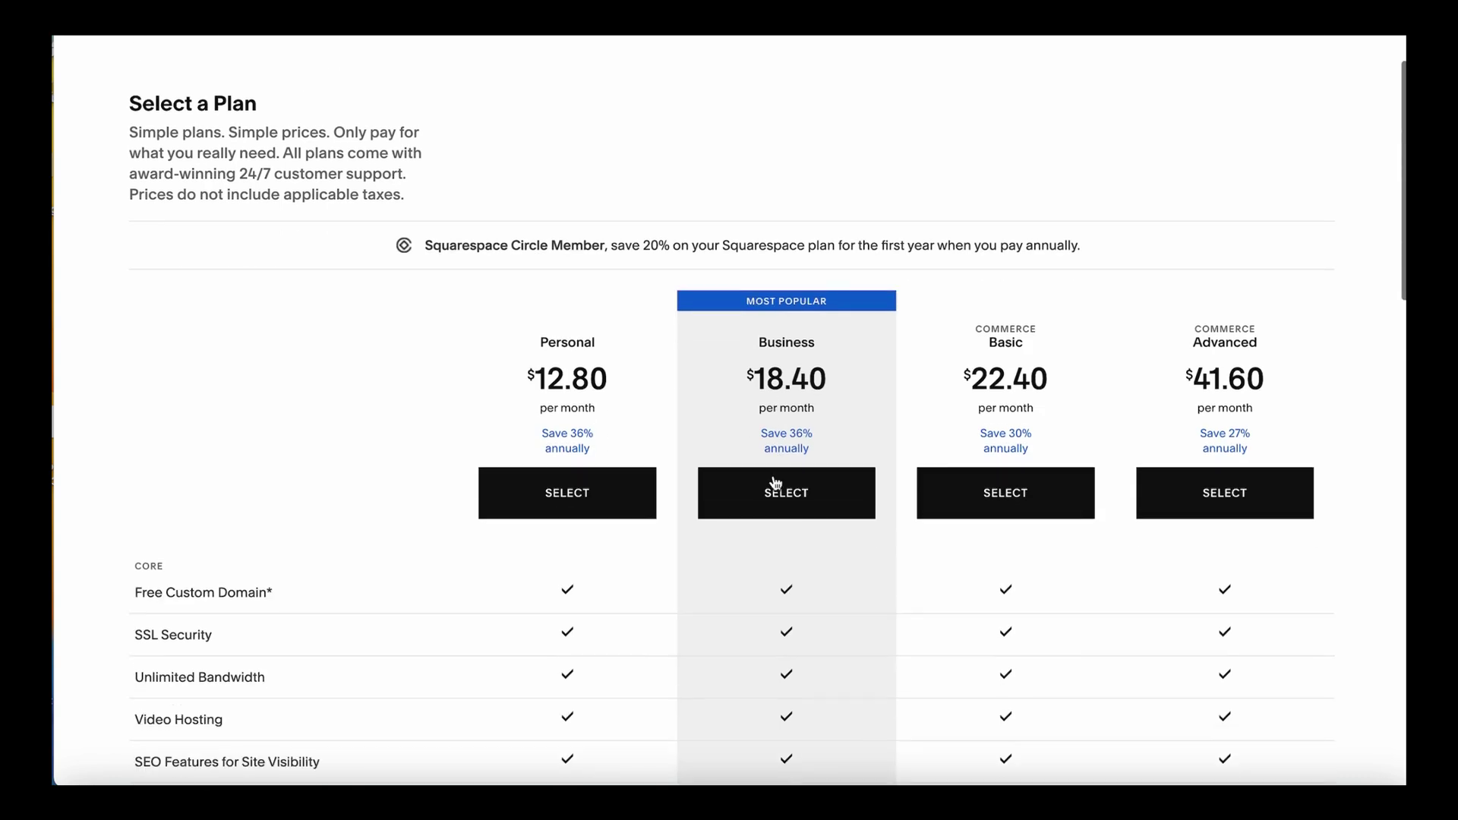
{"action": "scroll", "coordinate": [1102, 440], "scroll_direction": "down", "scroll_amount": 5}
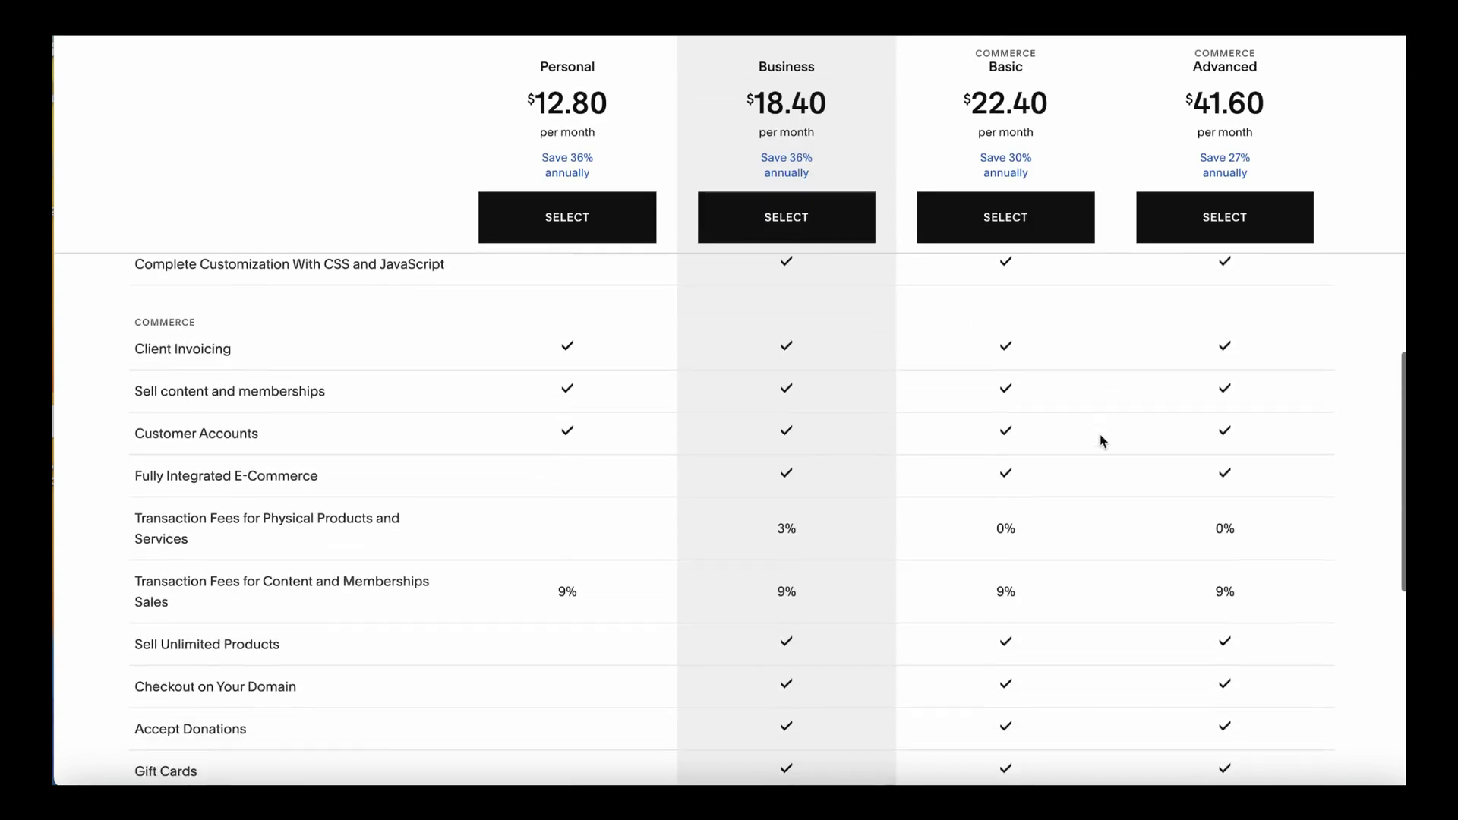
{"action": "scroll", "coordinate": [1102, 440], "scroll_direction": "up", "scroll_amount": 6}
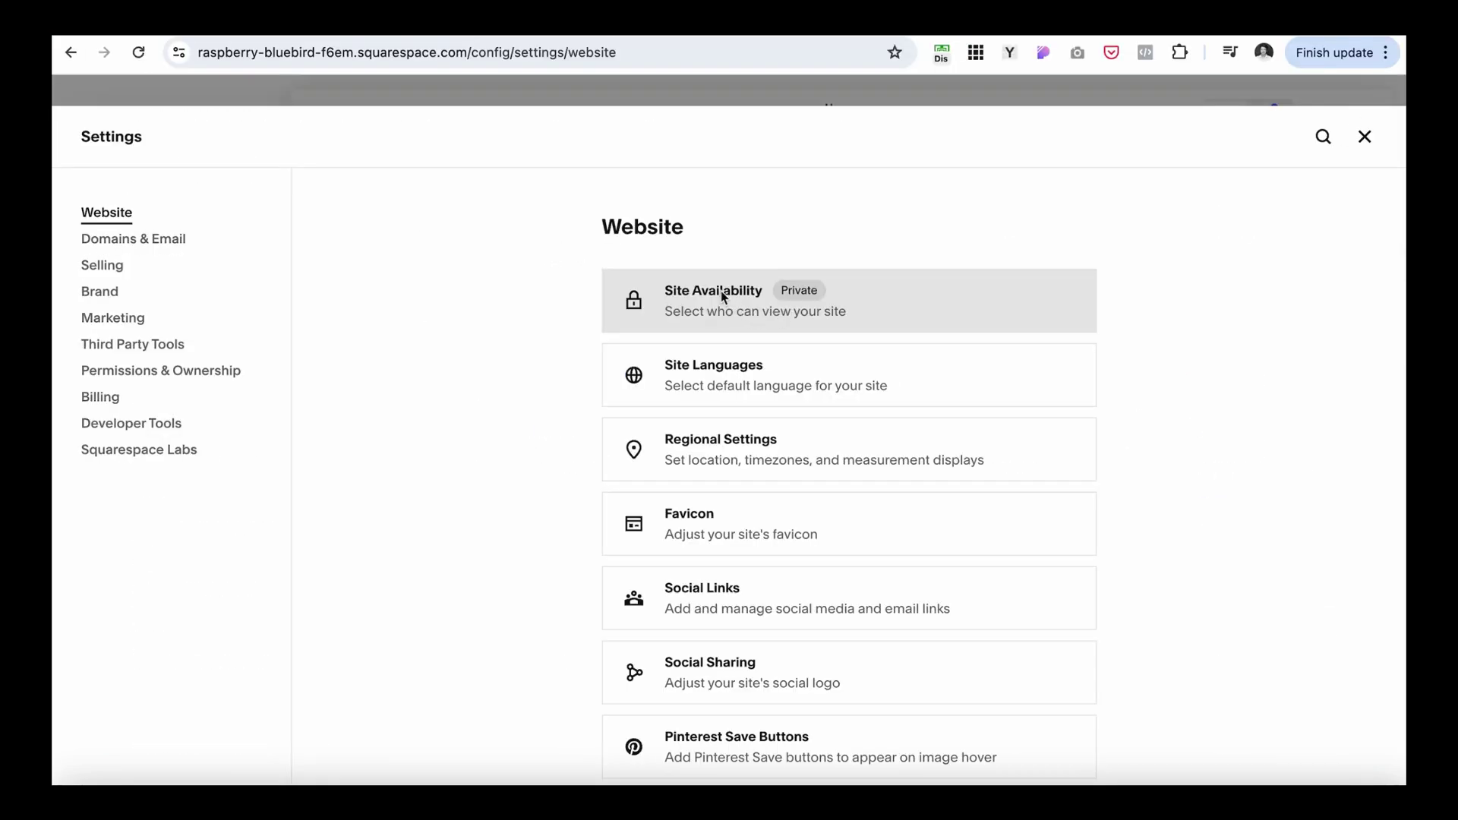
{"action": "left_click", "coordinate": [721, 293]}
{"action": "left_click", "coordinate": [612, 403]}
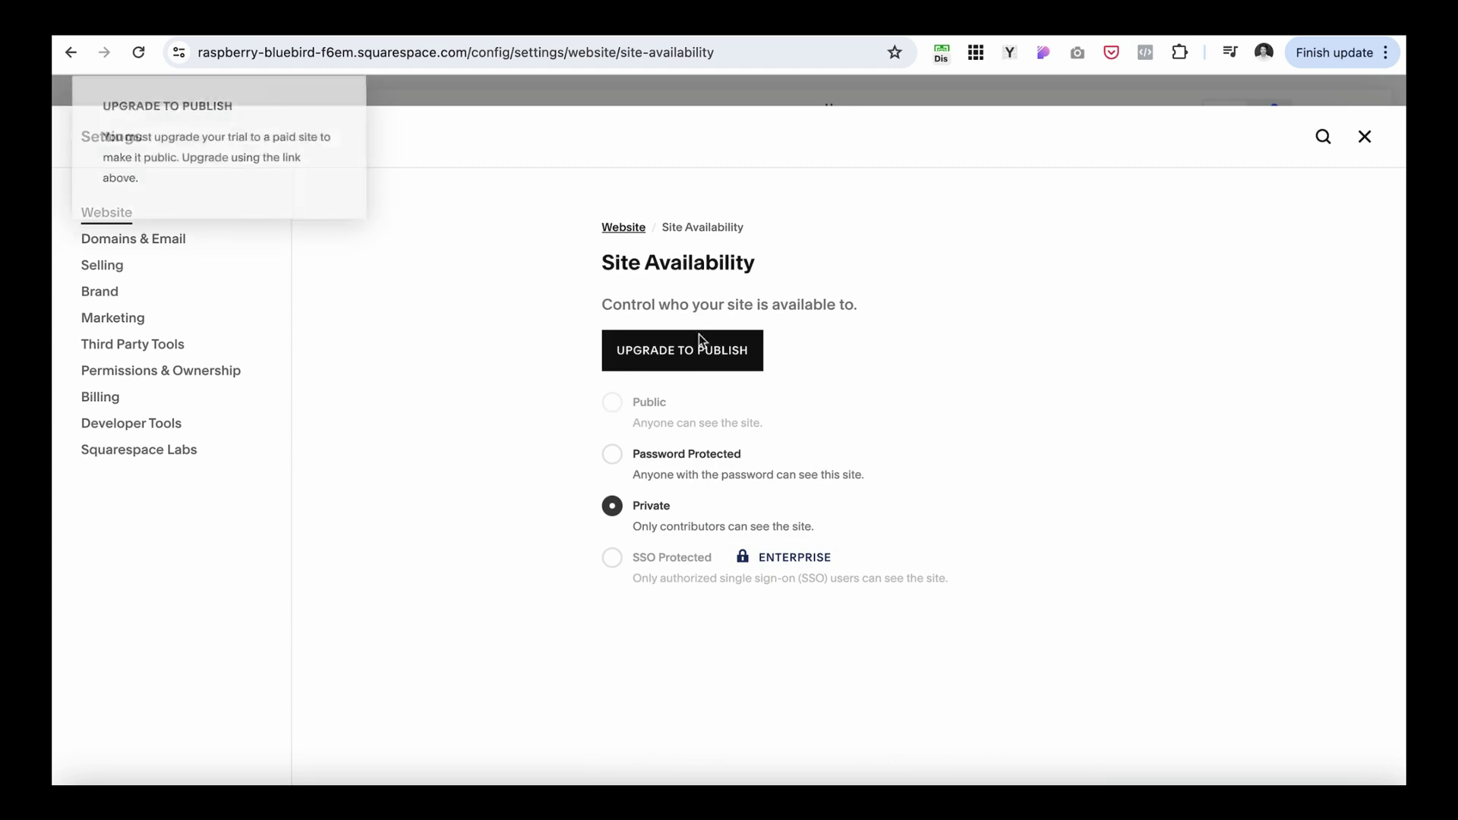
{"action": "left_click", "coordinate": [612, 407]}
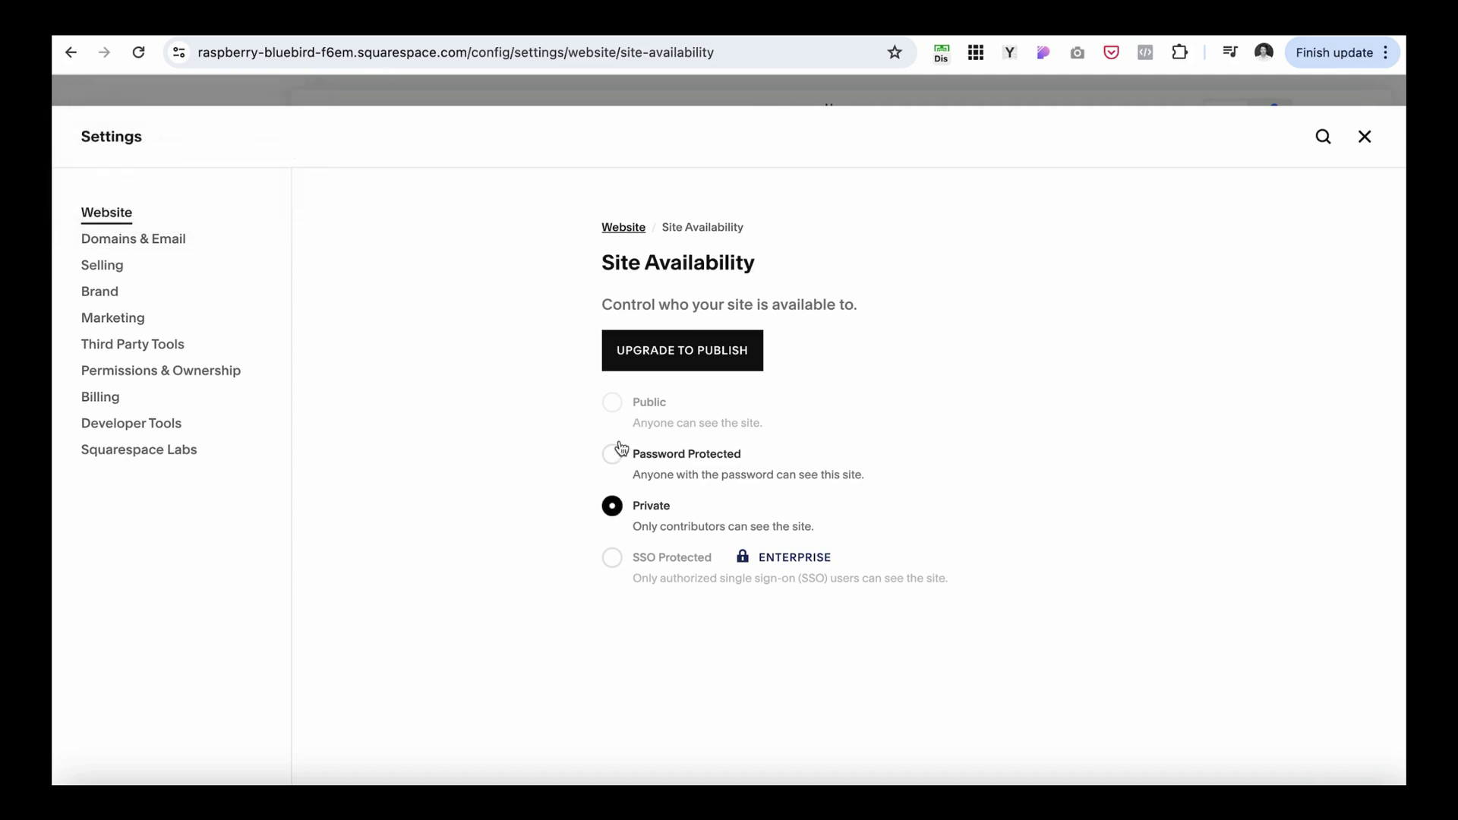
{"action": "left_click", "coordinate": [613, 403]}
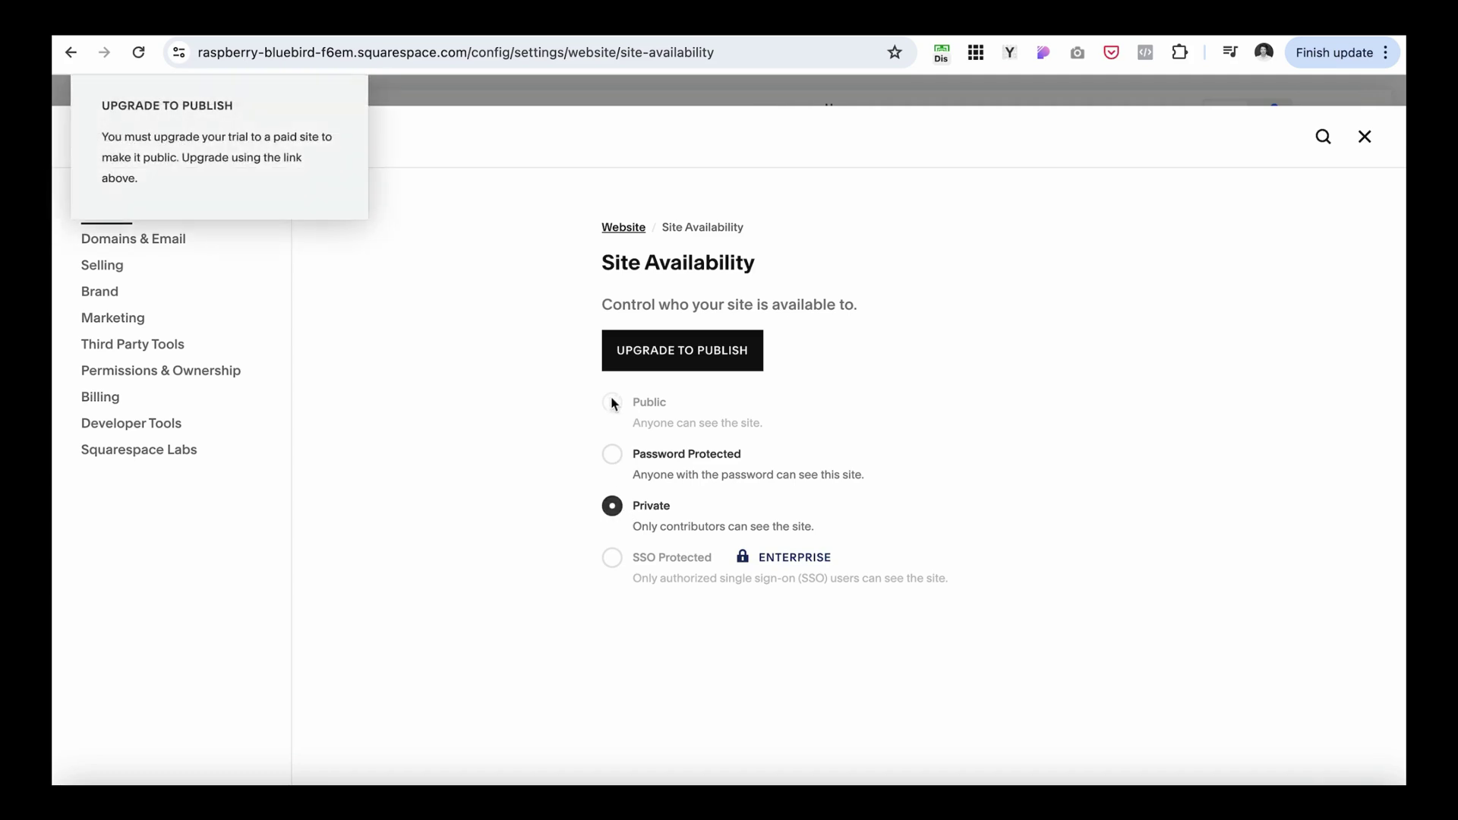
{"action": "left_click", "coordinate": [1363, 136]}
{"action": "left_click", "coordinate": [299, 53]}
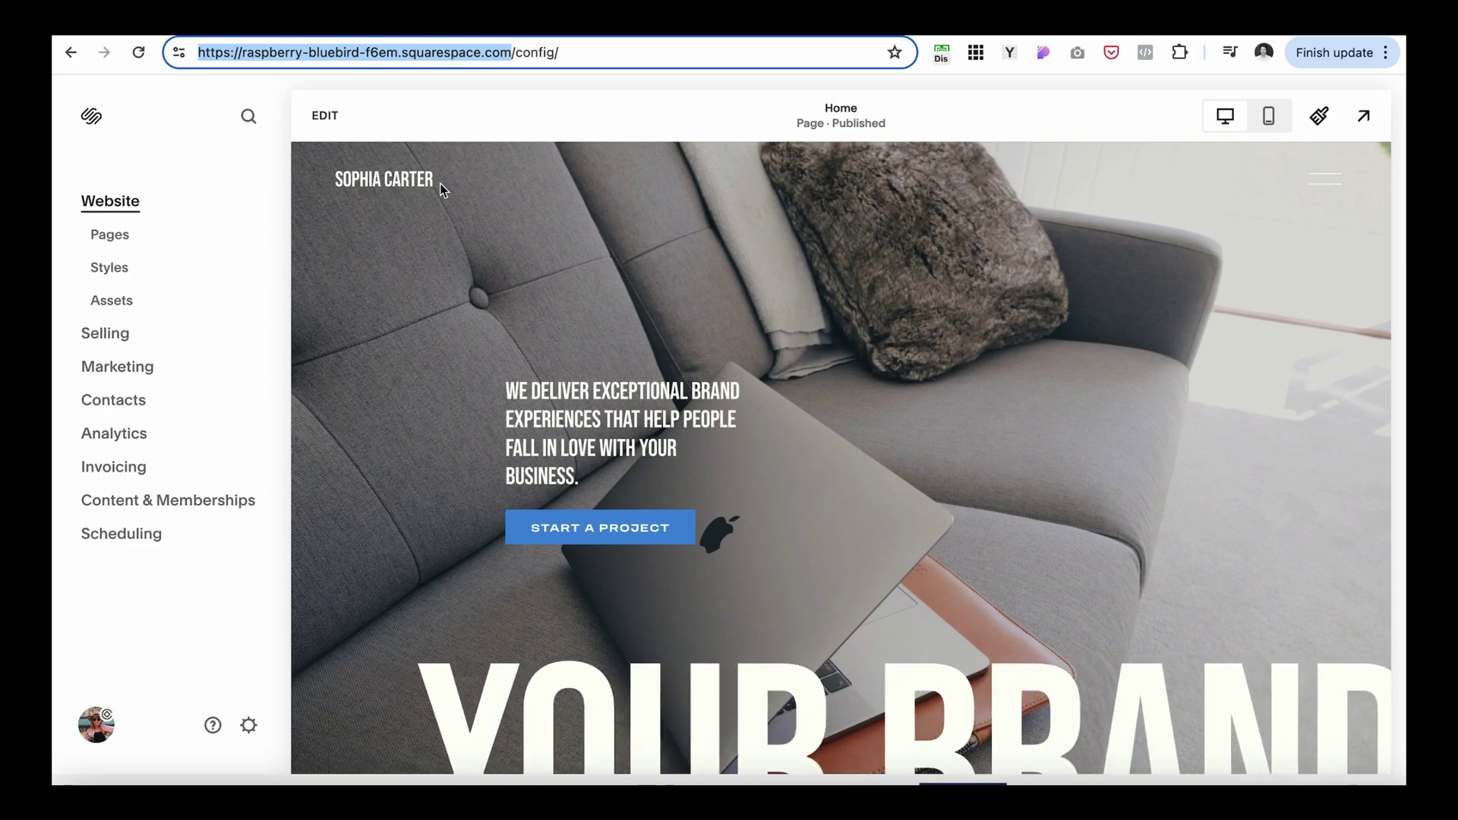
{"action": "left_click", "coordinate": [248, 725]}
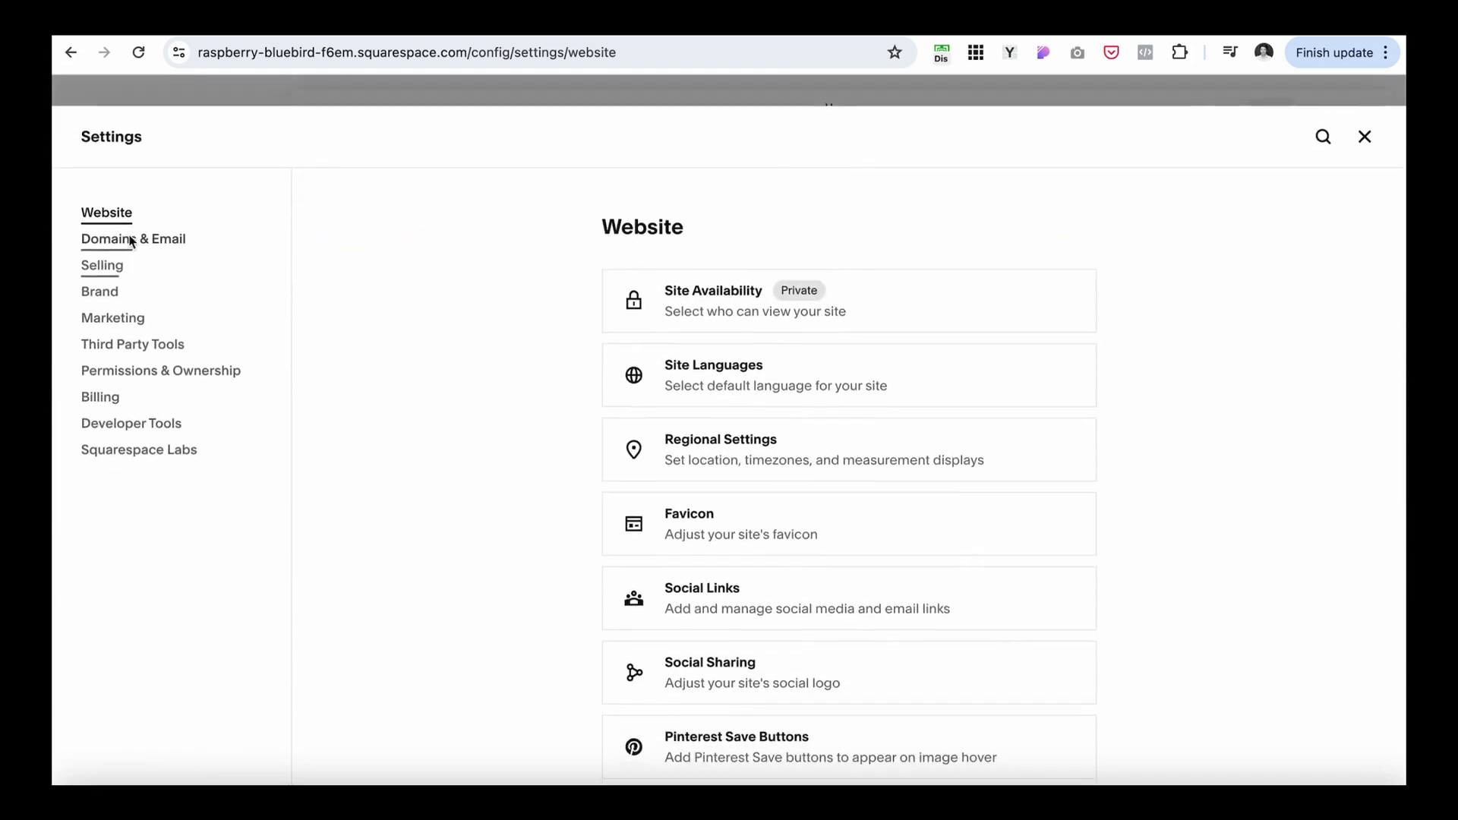
{"action": "left_click", "coordinate": [118, 237]}
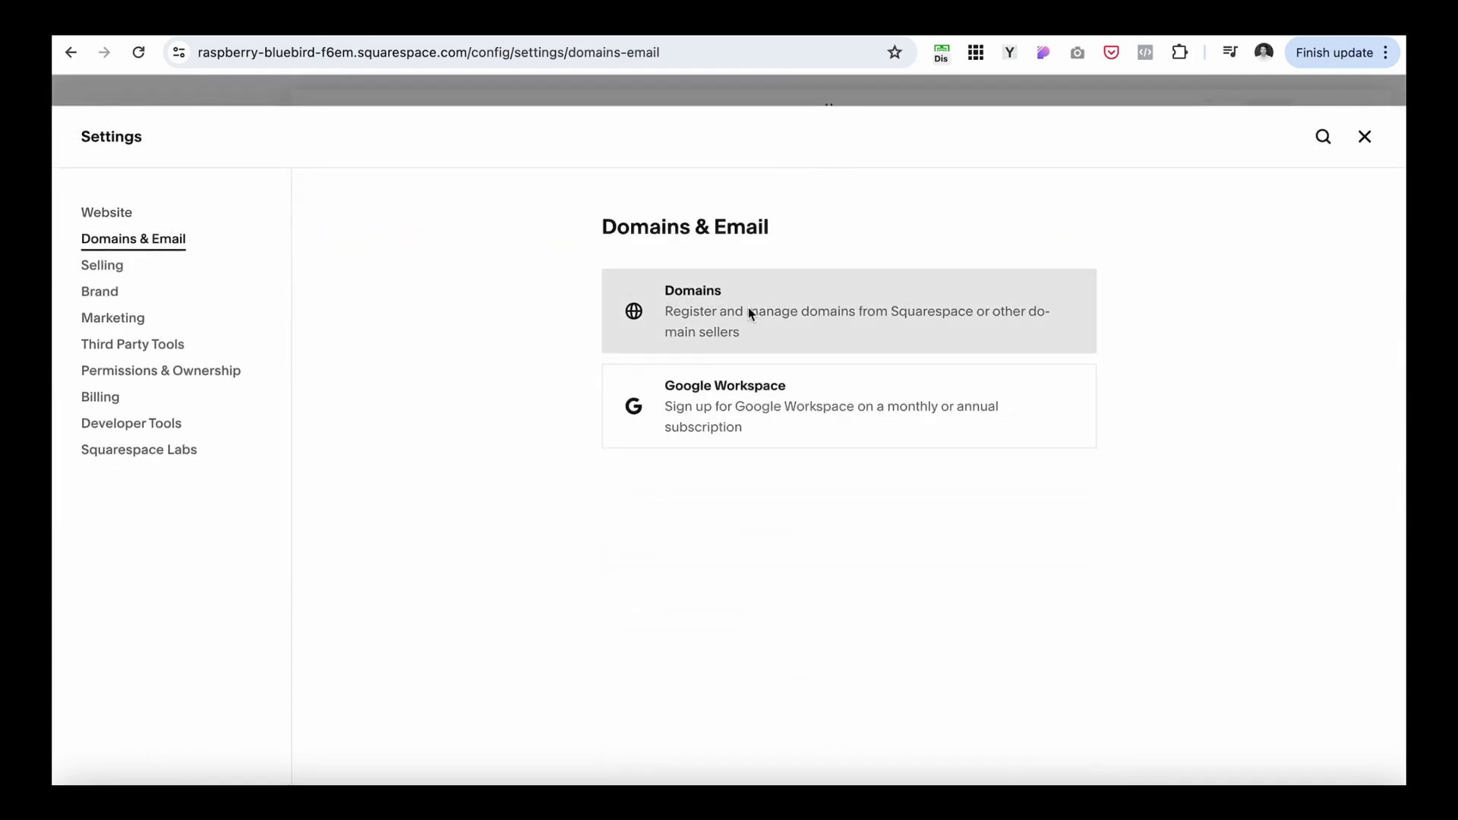
{"action": "left_click", "coordinate": [726, 311]}
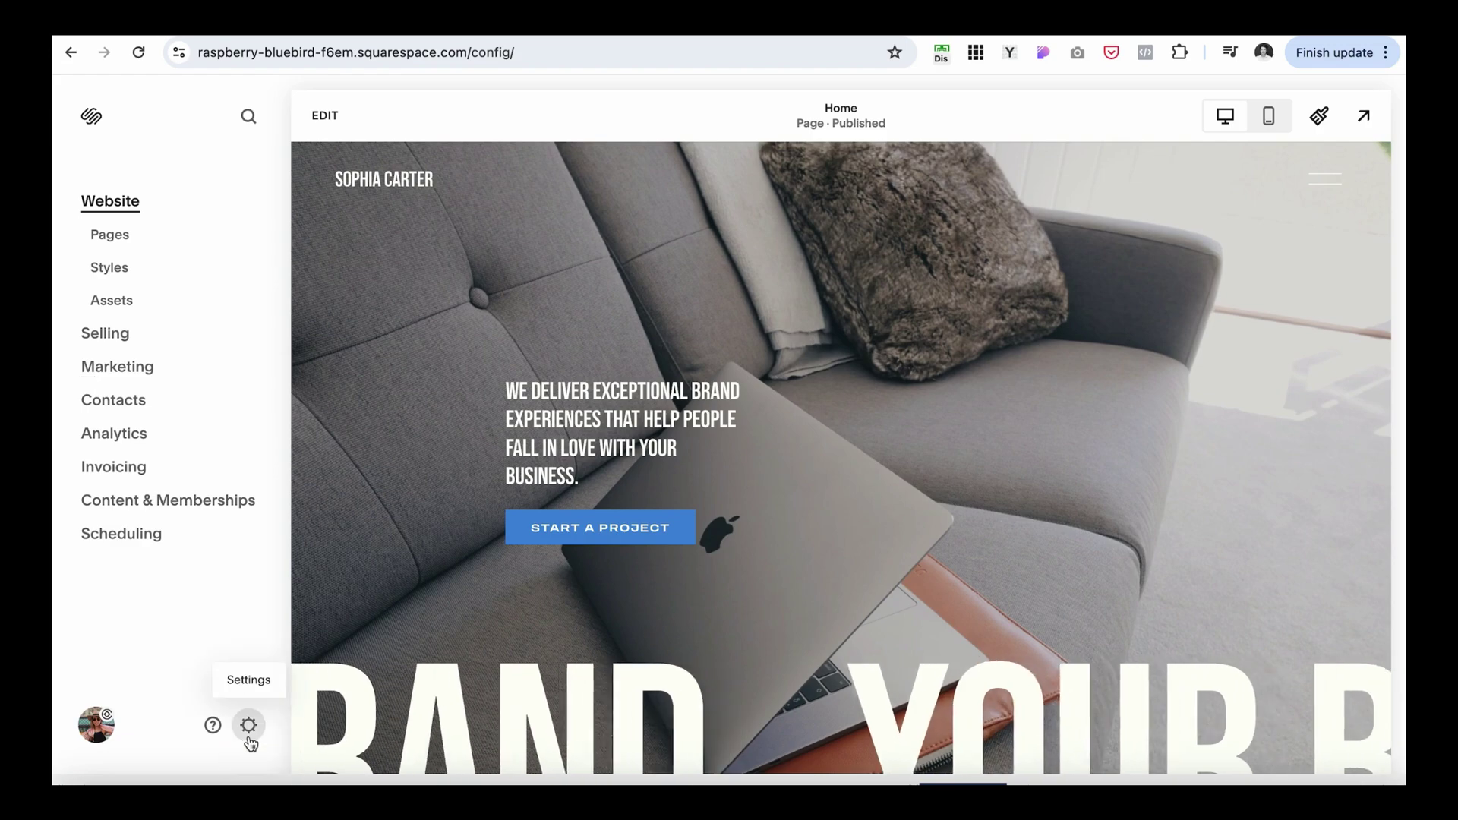
{"action": "left_click", "coordinate": [247, 722]}
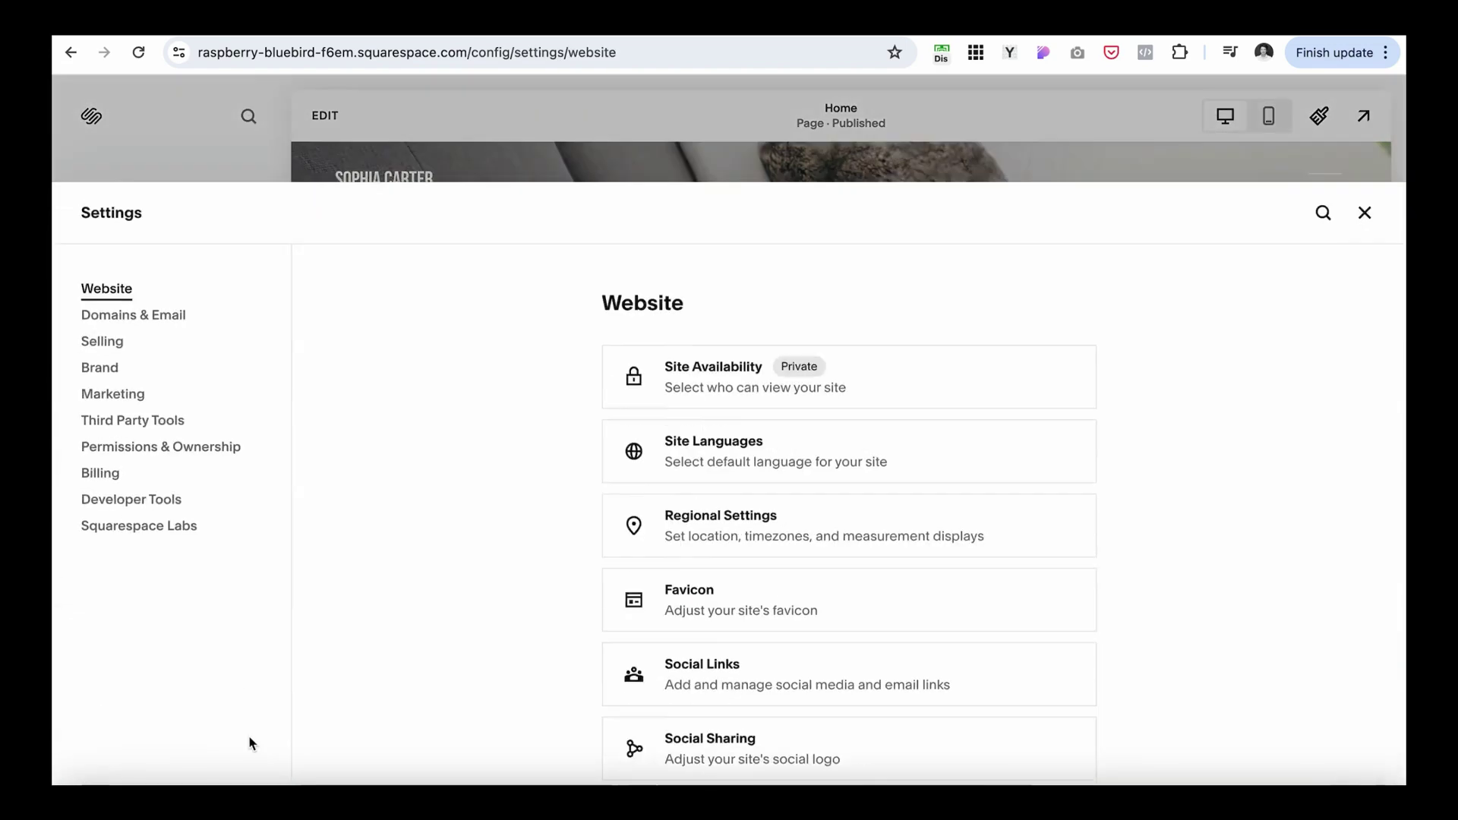